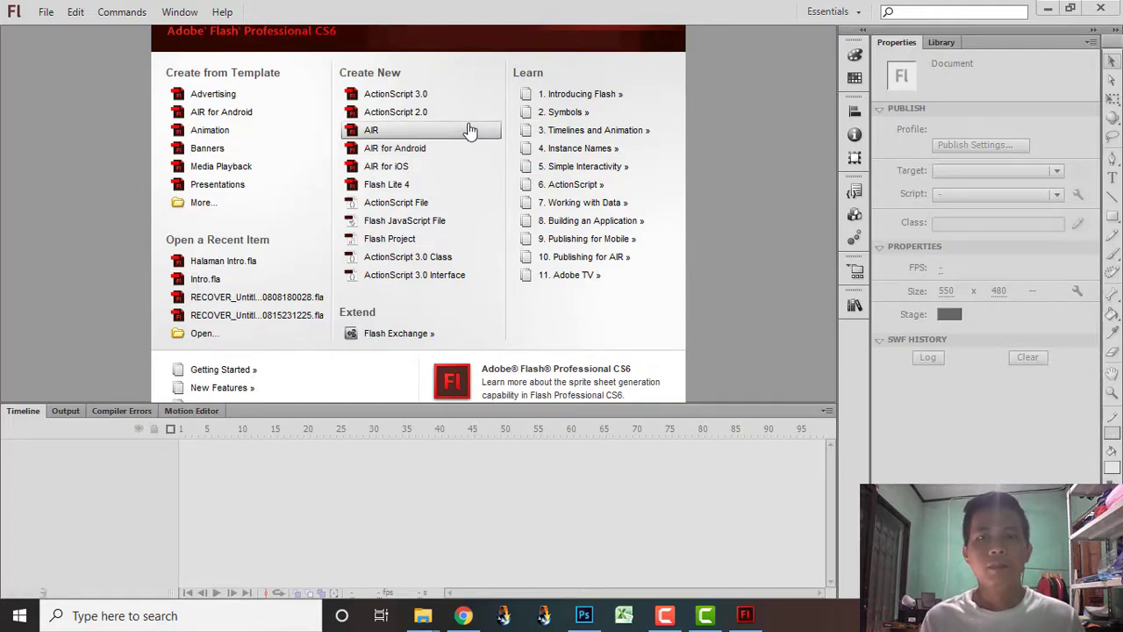
- Create an ActionScript 2.0 document and set its stage dimensions to 1080 px wide by 720 px high
{"action": "left_click", "coordinate": [439, 114]}
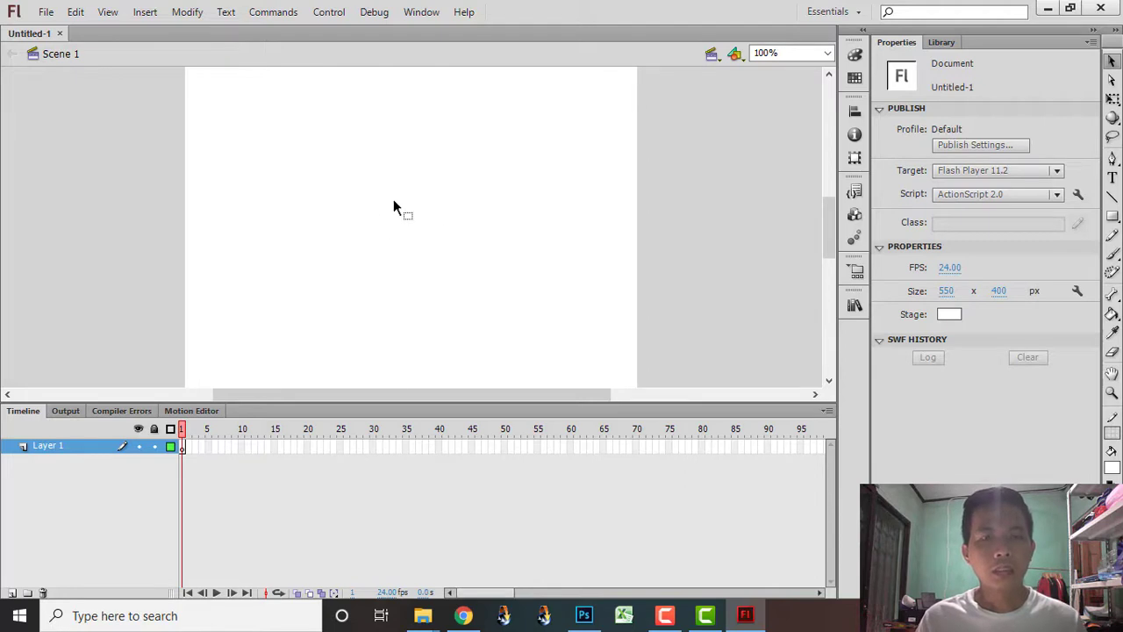
{"action": "left_click", "coordinate": [186, 12]}
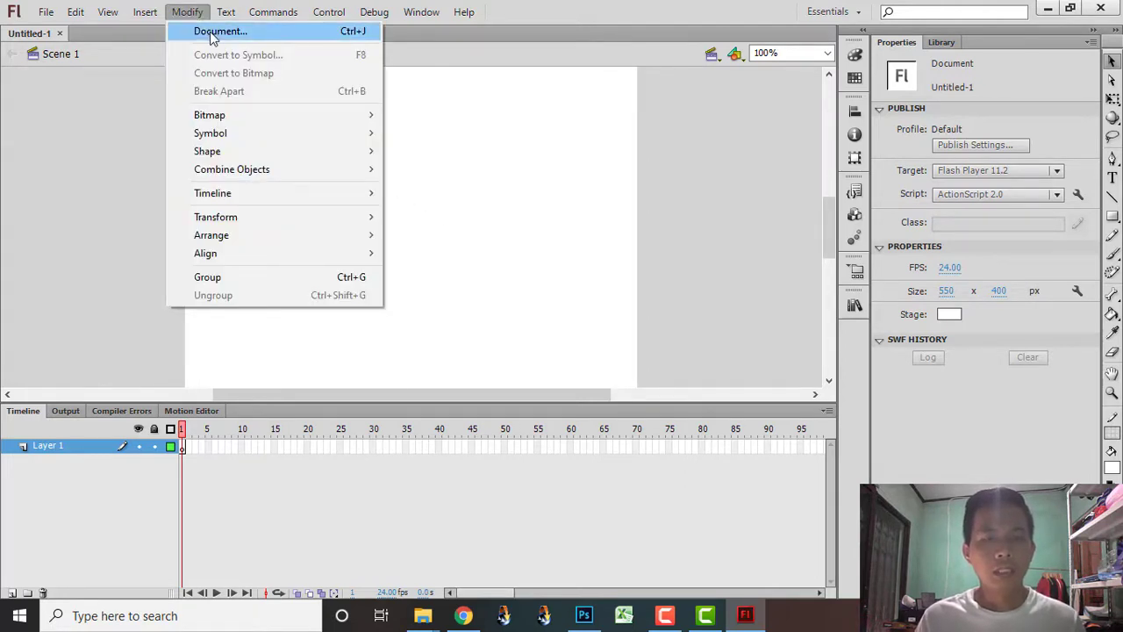
{"action": "left_click", "coordinate": [215, 31]}
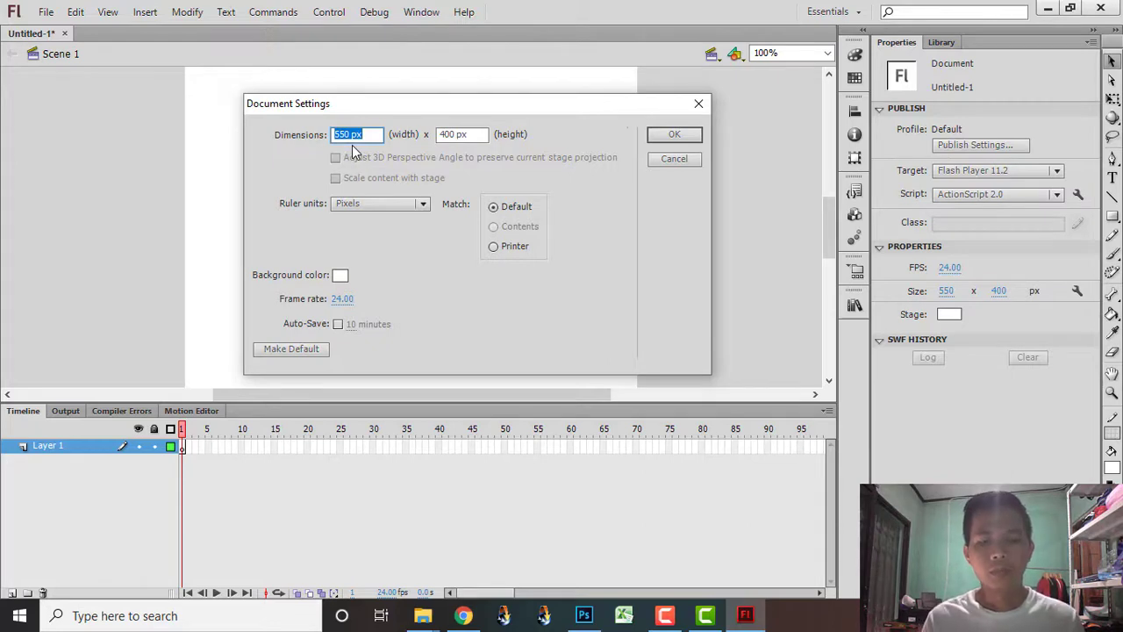
{"action": "type", "text": "1080"}
{"action": "key", "text": "Tab"}
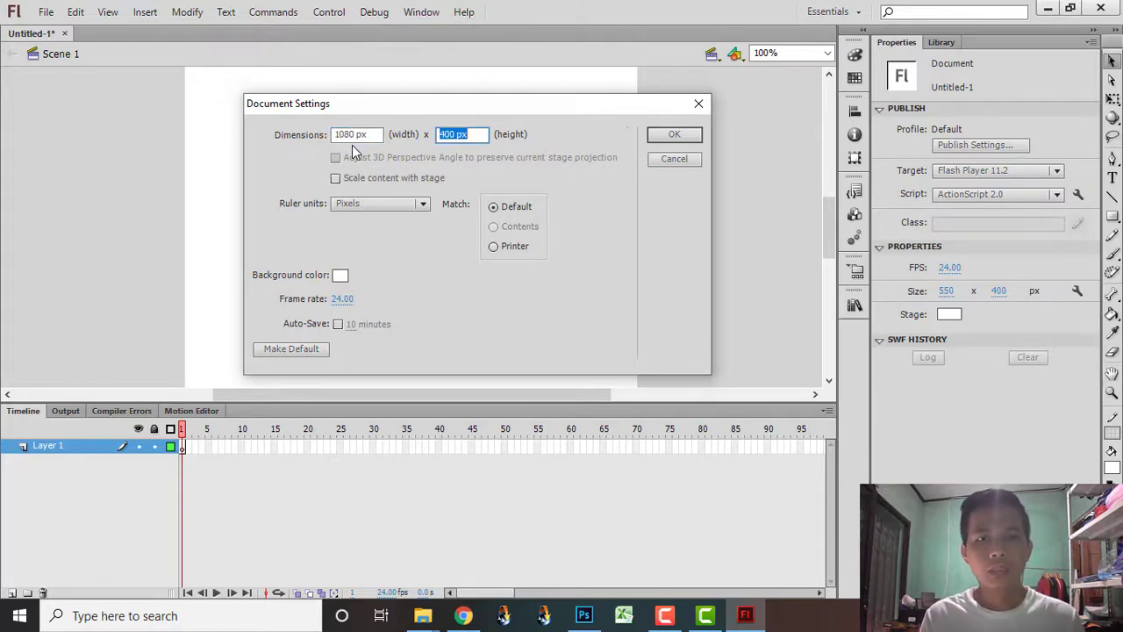
{"action": "type", "text": "720"}
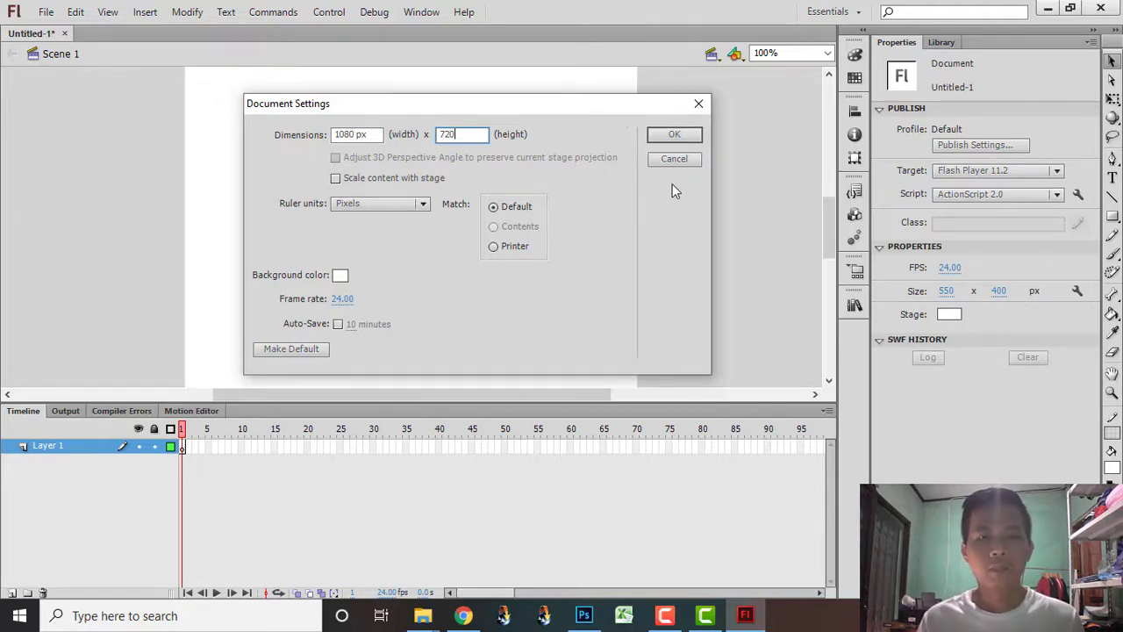
- Set the document's background color to black and apply the document settings
{"action": "left_click", "coordinate": [342, 277]}
{"action": "left_click", "coordinate": [347, 300]}
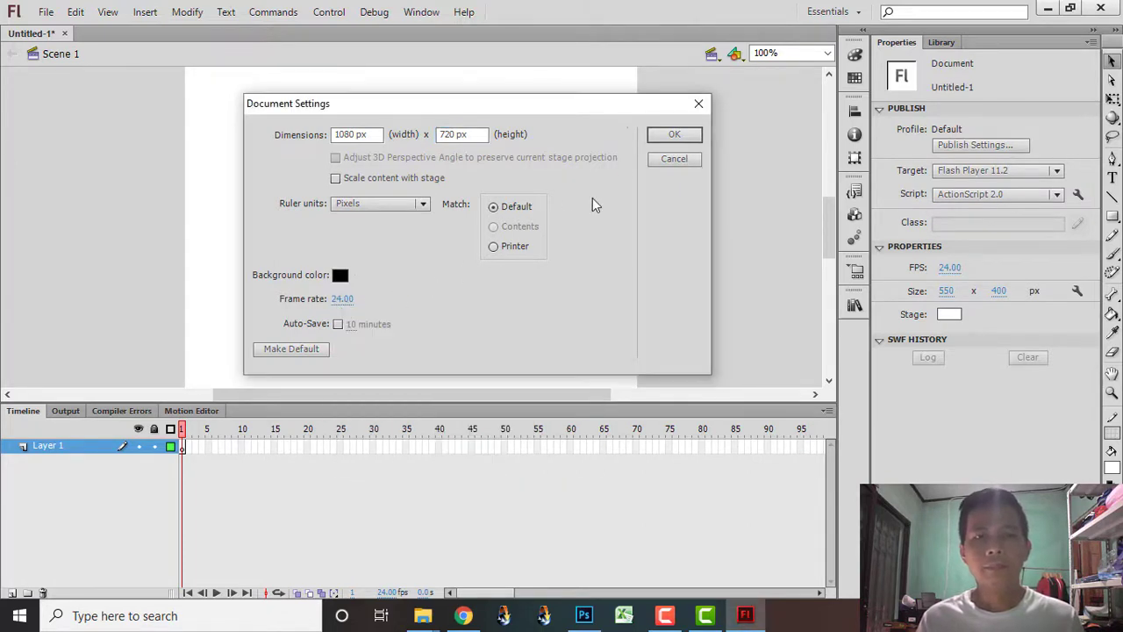
{"action": "left_click", "coordinate": [677, 135]}
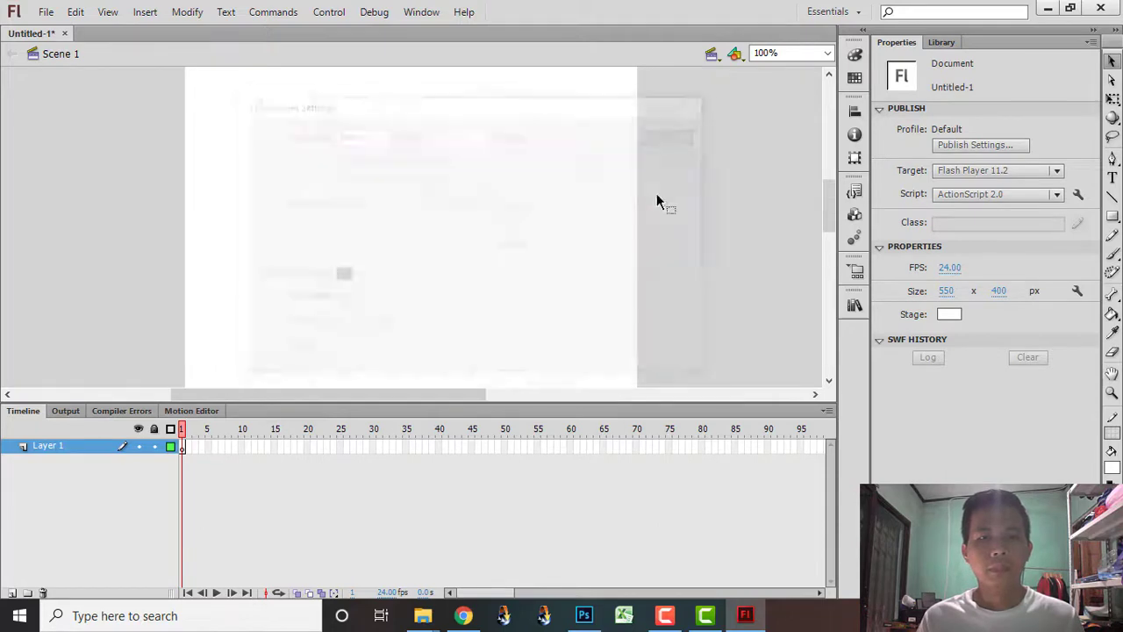
{"action": "left_click_drag", "start_coordinate": [450, 396], "coordinate": [504, 408]}
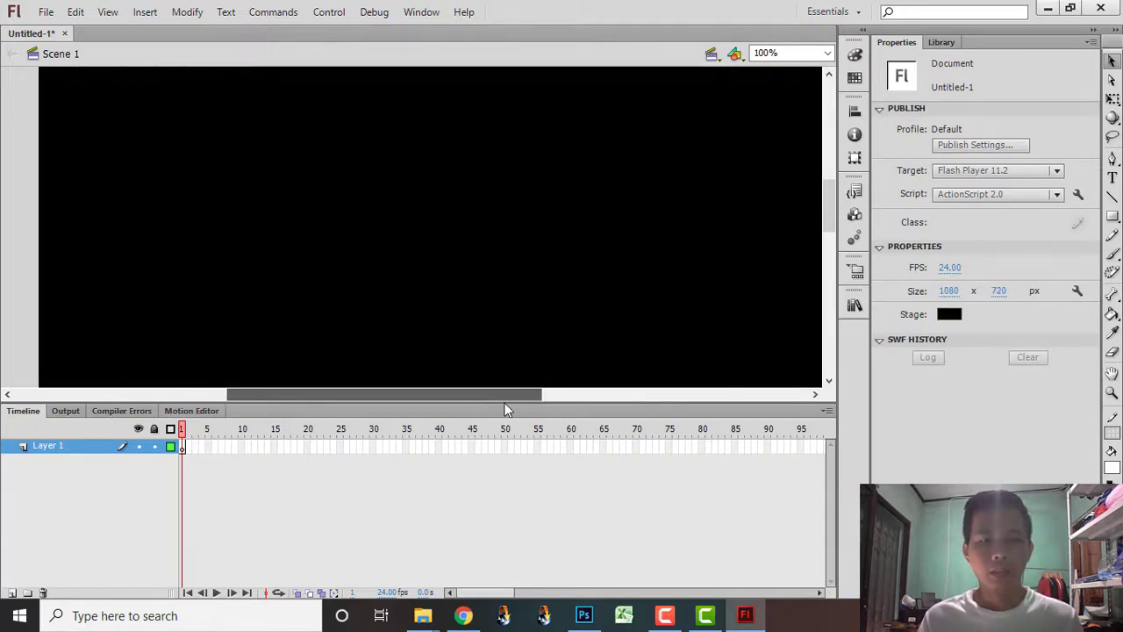
{"action": "key", "text": "ctrl+minus"}
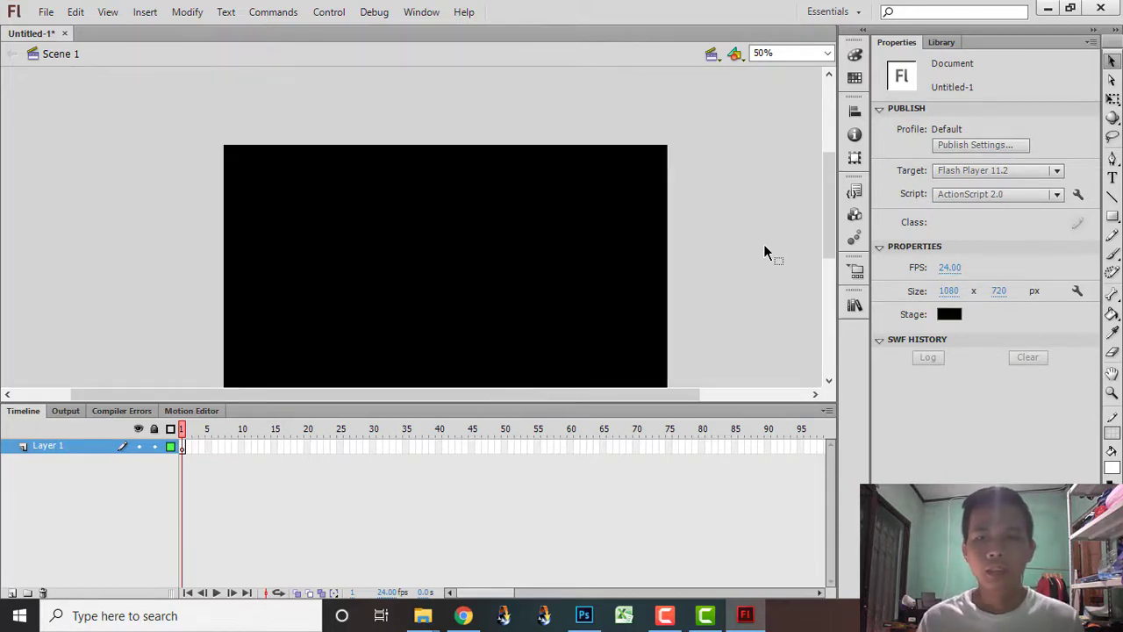
{"action": "scroll", "coordinate": [829, 223], "scroll_direction": "down", "scroll_amount": 3}
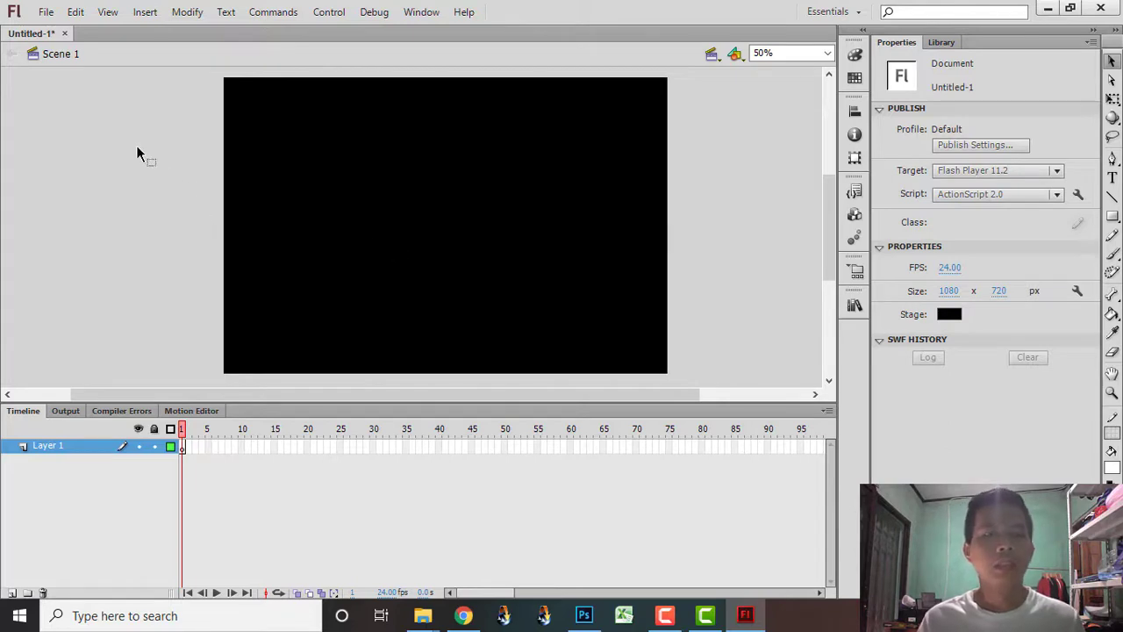
- Open the recent file Halaman Menu Utama as a reference
{"action": "left_click", "coordinate": [46, 13]}
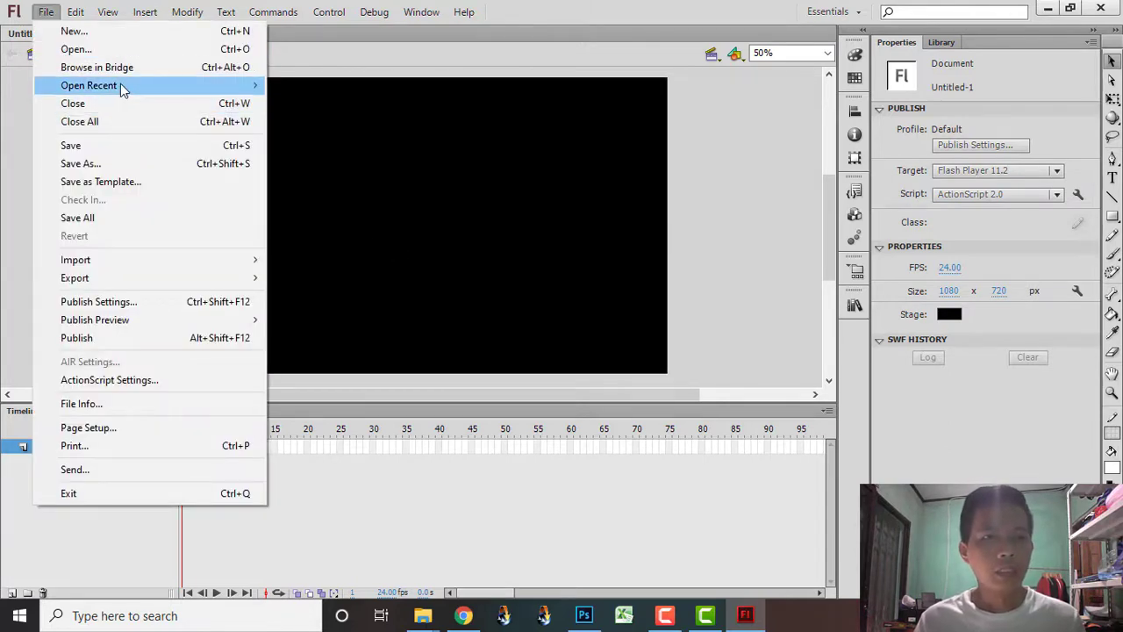
{"action": "mouse_move", "coordinate": [255, 85]}
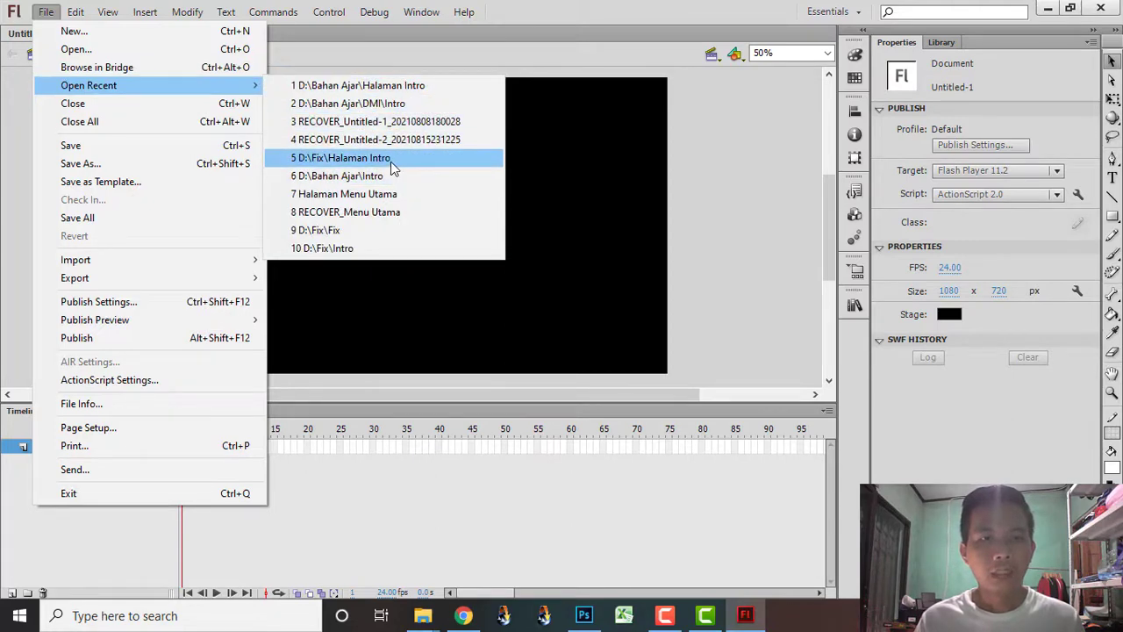
{"action": "left_click", "coordinate": [390, 196]}
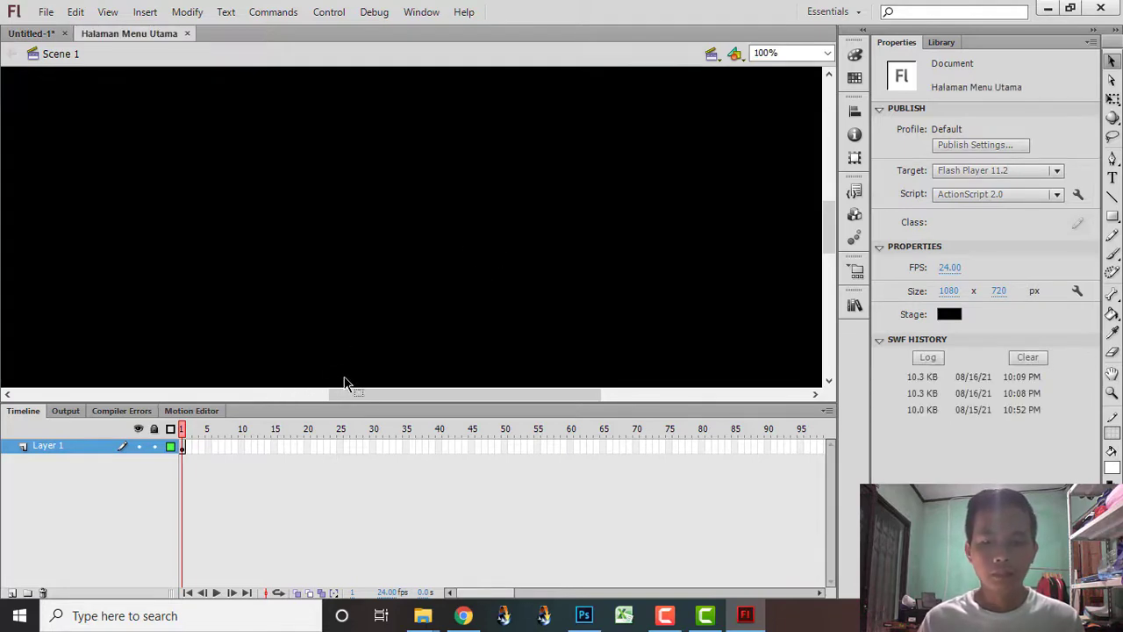
{"action": "key", "text": "ctrl+minus"}
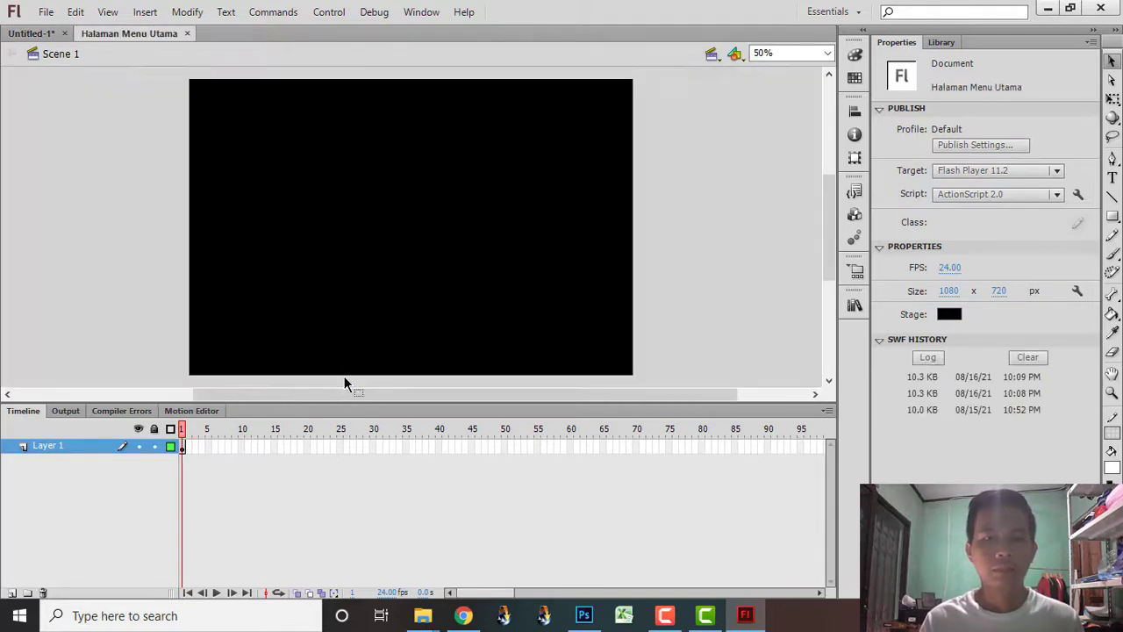
- Enter the MenuUtamaMC movie clip and preview its menu animation through frame 80
{"action": "left_click", "coordinate": [182, 449]}
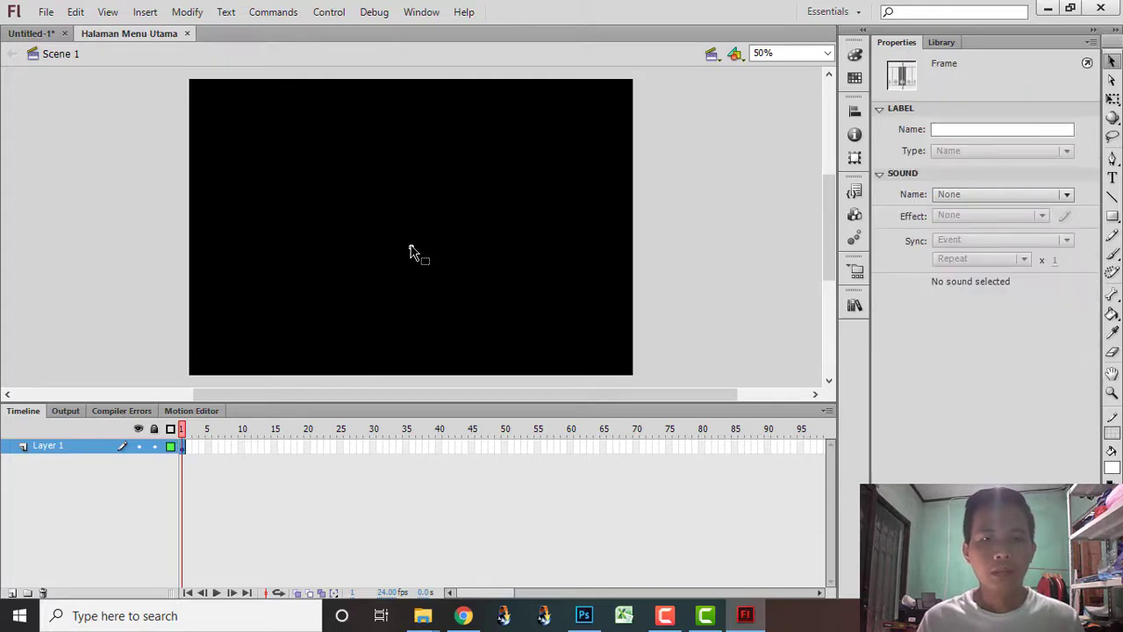
{"action": "double_click", "coordinate": [407, 307]}
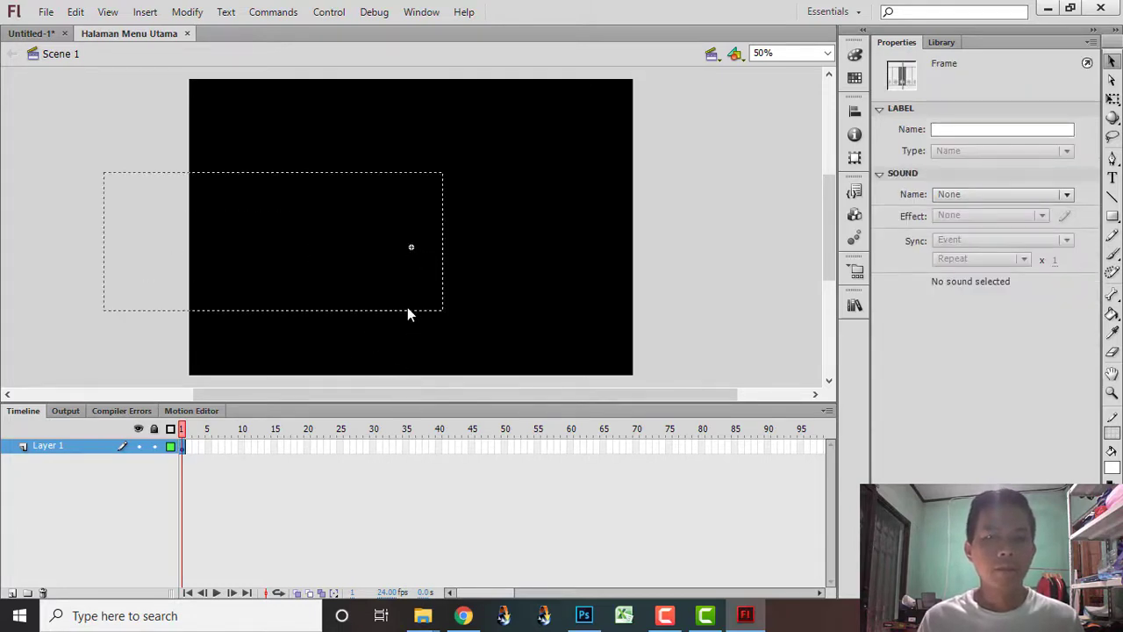
{"action": "left_click_drag", "start_coordinate": [183, 430], "coordinate": [621, 400]}
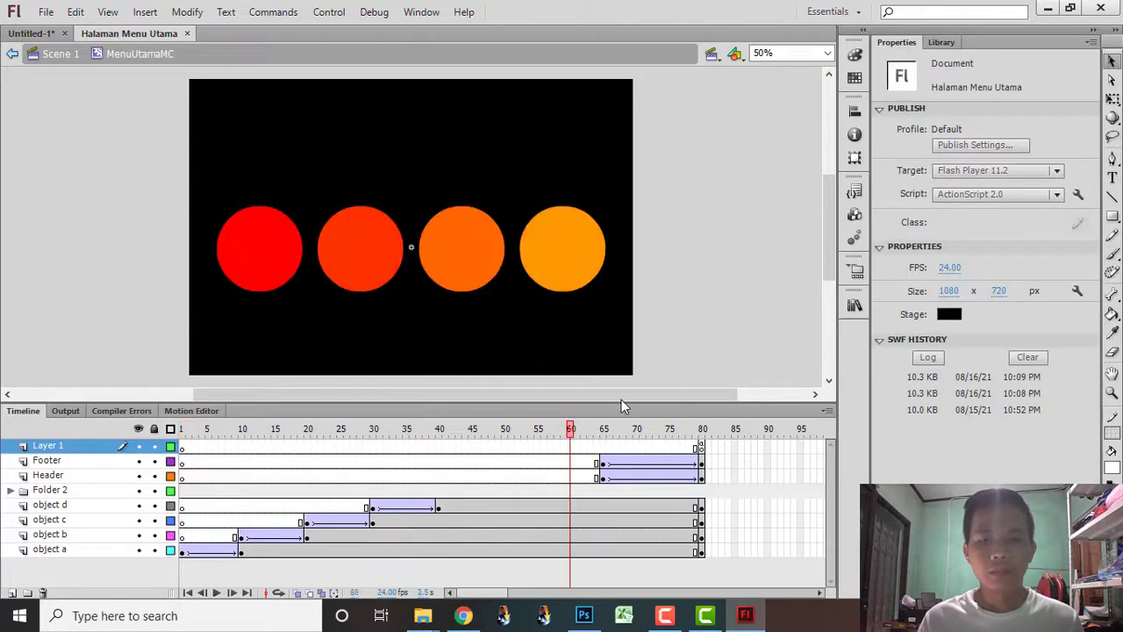
{"action": "key", "text": "Return"}
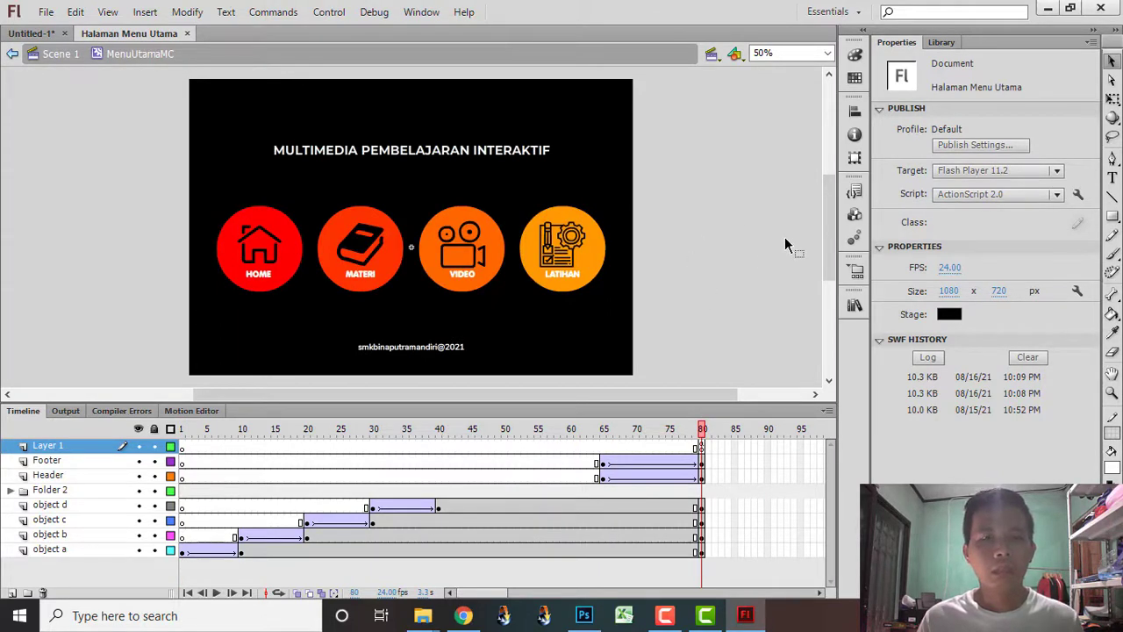
{"action": "left_click_drag", "start_coordinate": [833, 238], "coordinate": [832, 241]}
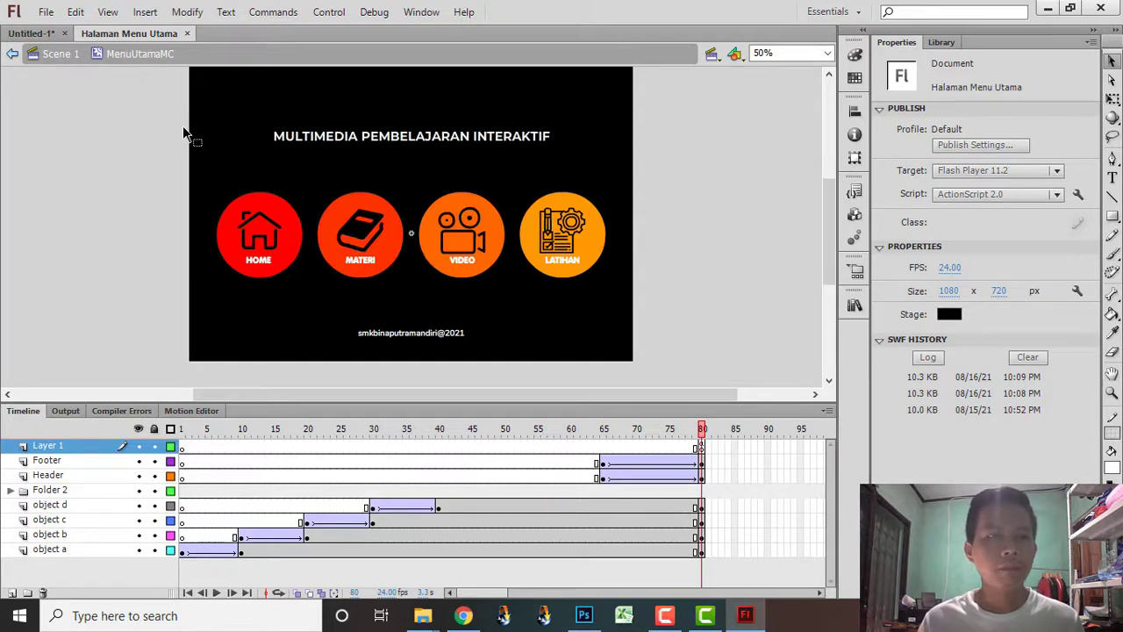
- Compare the blank Untitled-1 document with the Halaman Menu Utama design, ending on Untitled-1
{"action": "left_click", "coordinate": [46, 33]}
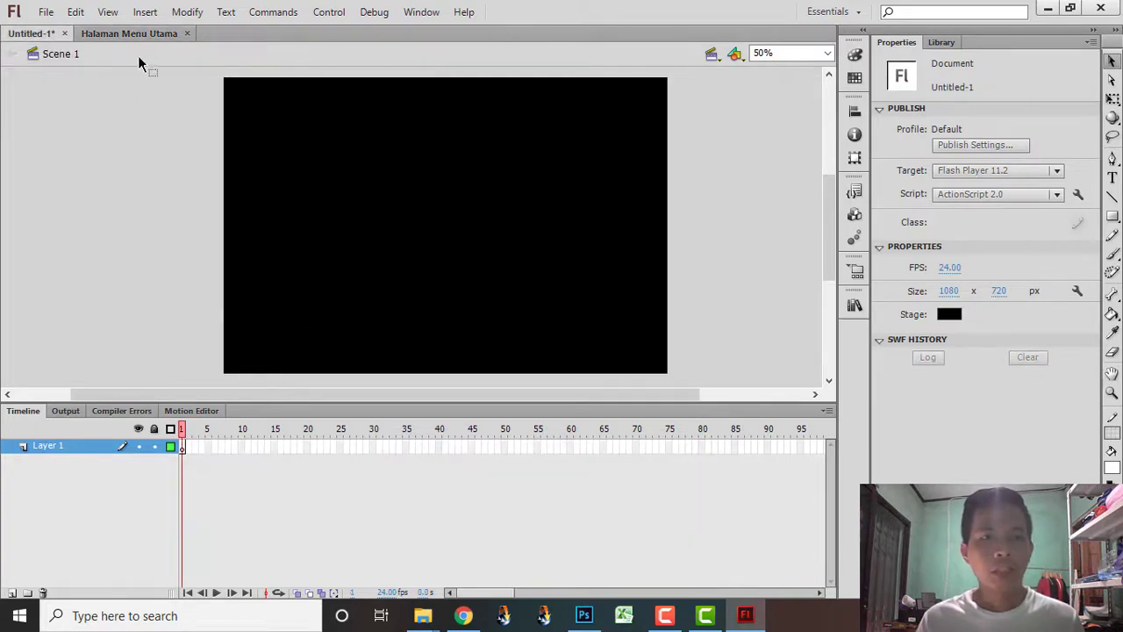
{"action": "left_click", "coordinate": [129, 33]}
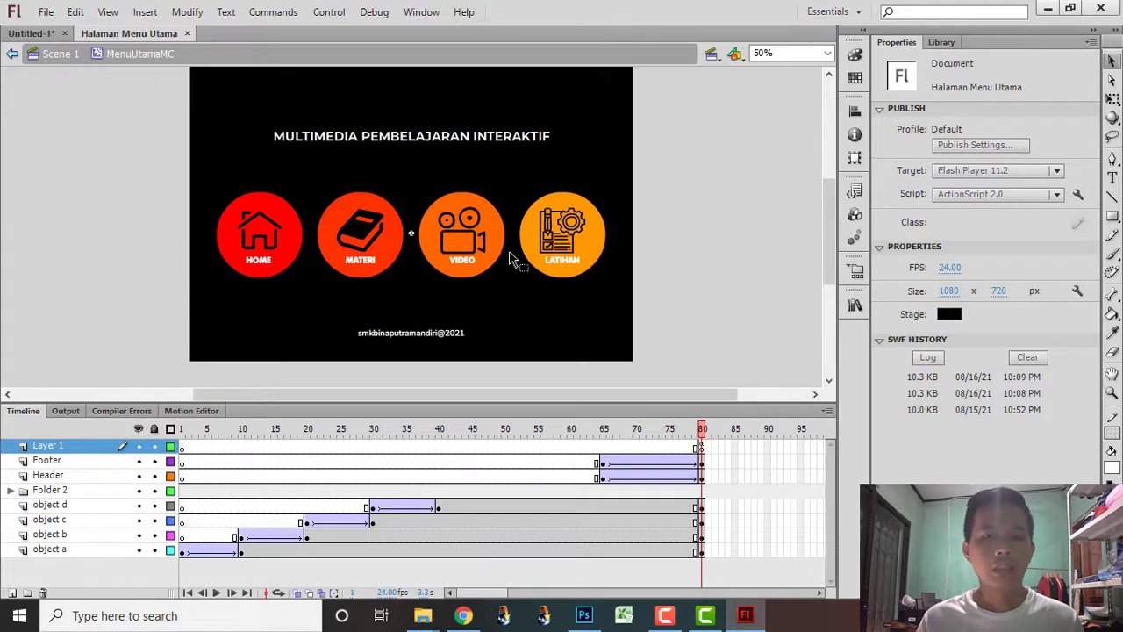
{"action": "left_click", "coordinate": [40, 33]}
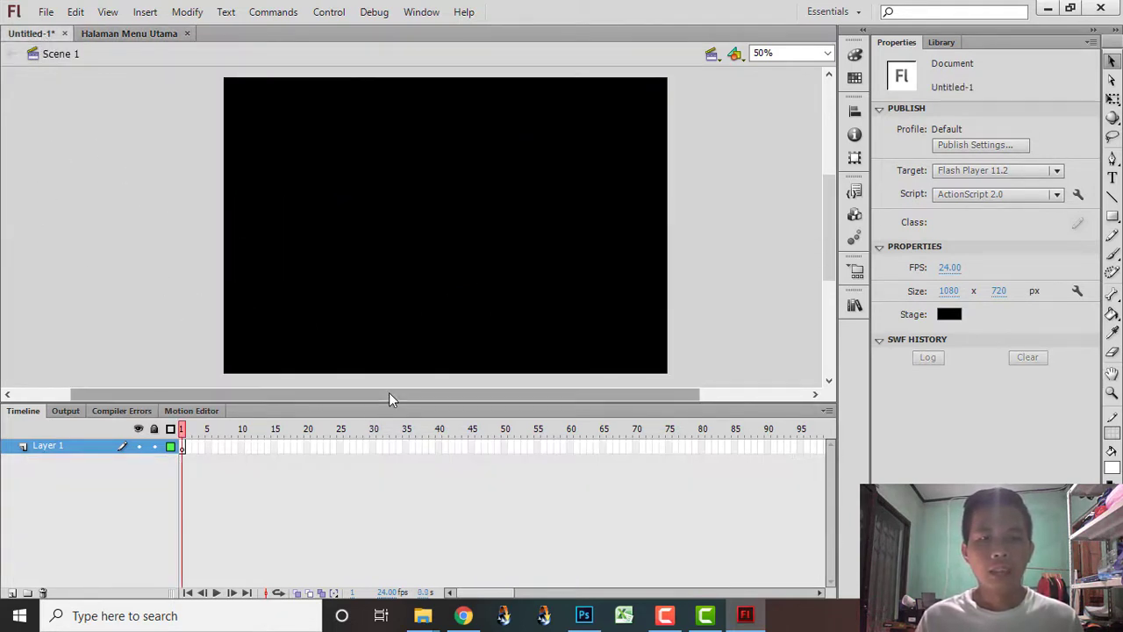
{"action": "left_click_drag", "start_coordinate": [389, 392], "coordinate": [415, 396]}
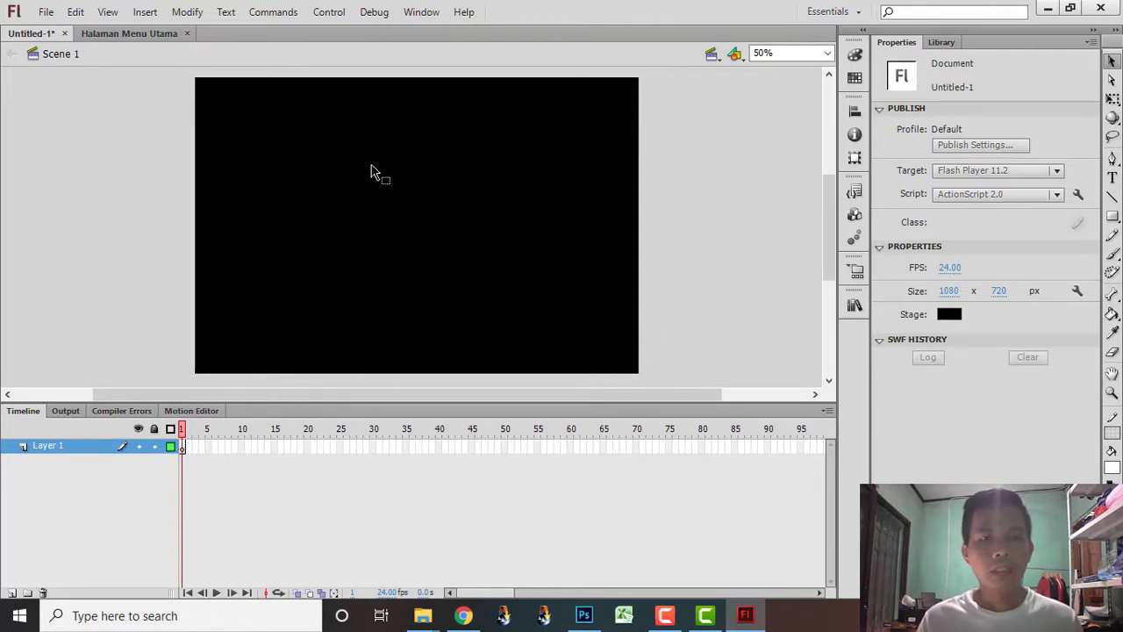
- Rename Layer 1 as Teks
{"action": "double_click", "coordinate": [41, 445]}
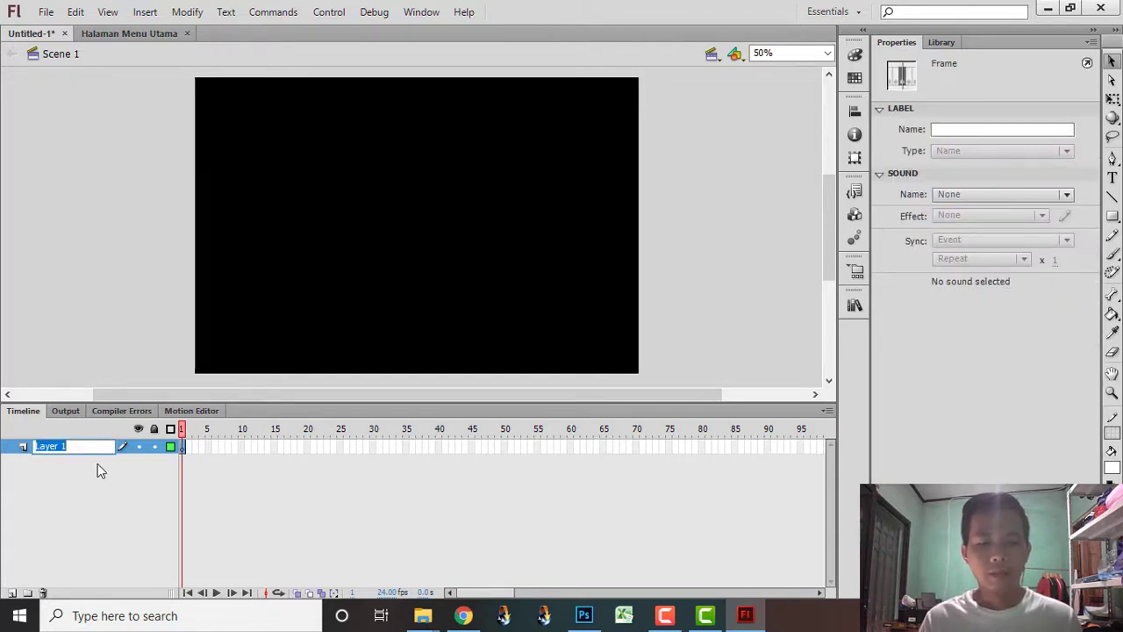
{"action": "type", "text": "Teks"}
{"action": "key", "text": "Return"}
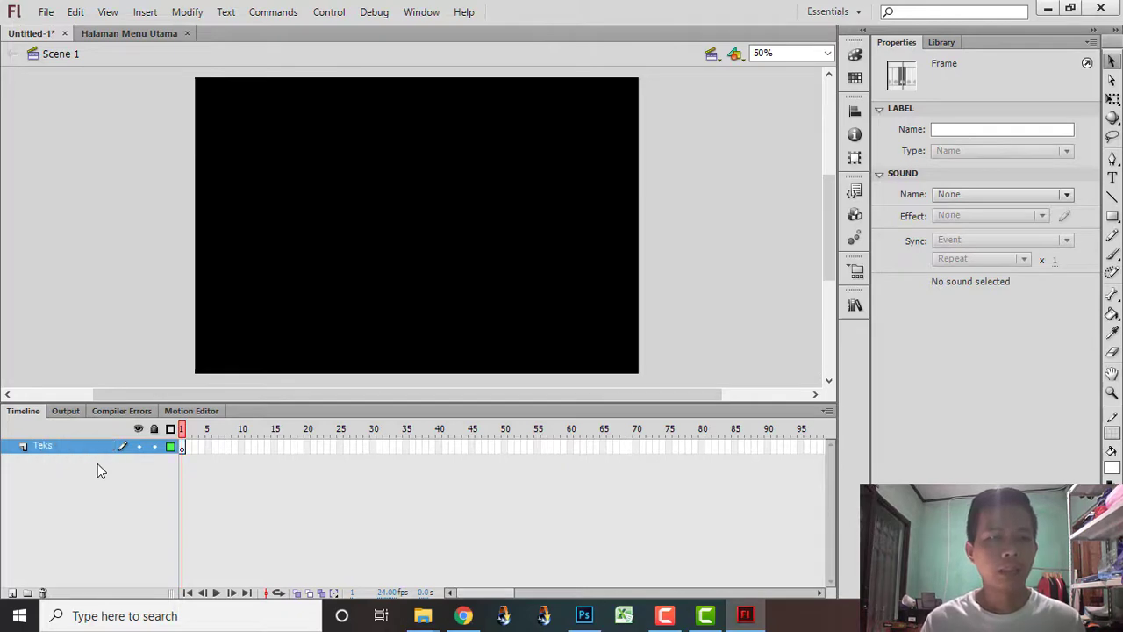
{"action": "left_click", "coordinate": [98, 463]}
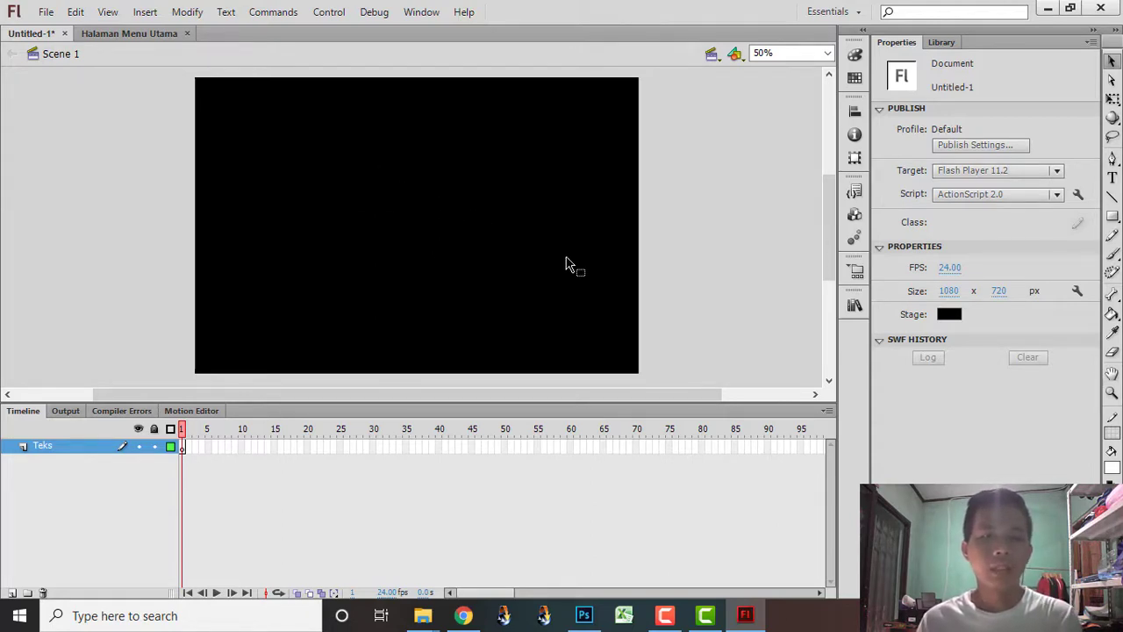
- Add the static text "MULTIMEDIA PEMBELAJARAN INTERAKTIF" on the Teks layer, in the upper part of the stage at about X 322, Y 215
{"action": "left_click", "coordinate": [63, 451]}
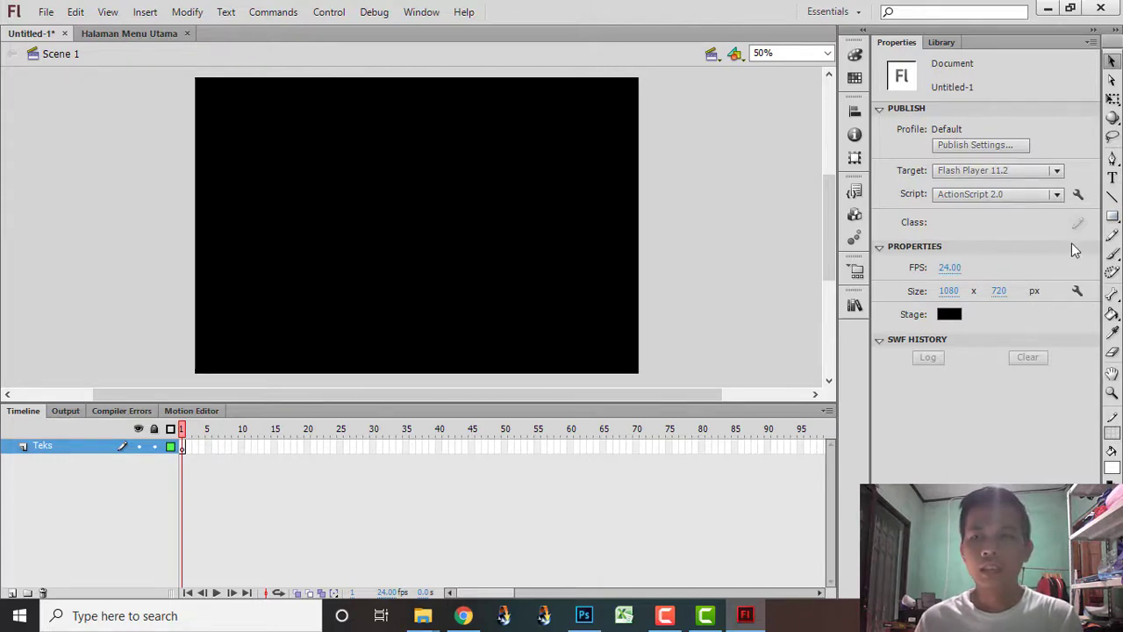
{"action": "left_click", "coordinate": [1113, 179]}
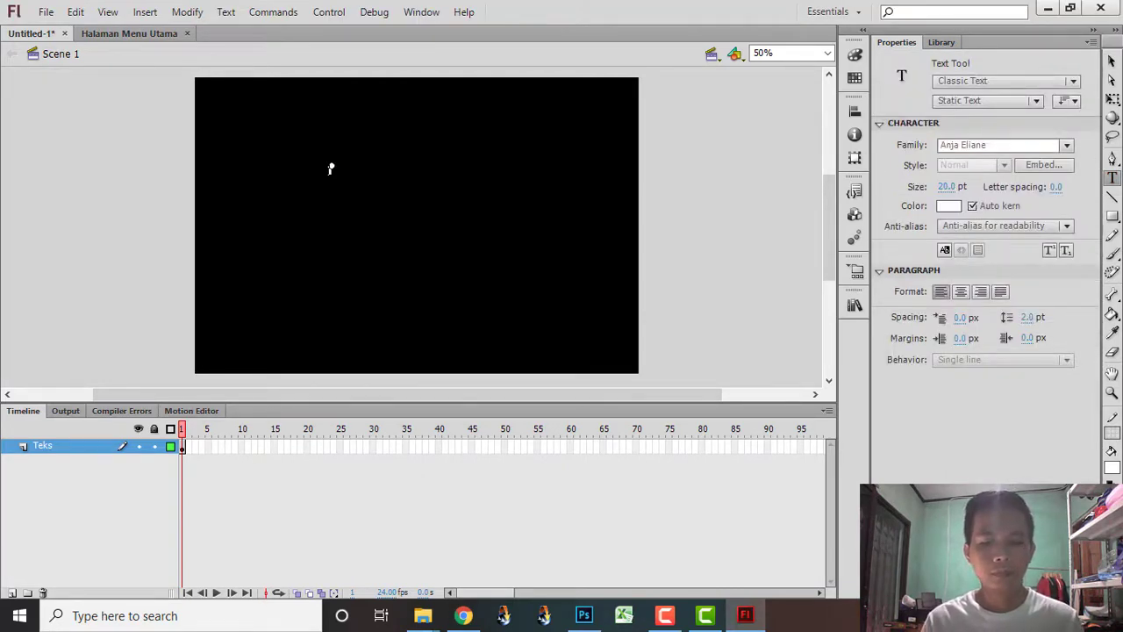
{"action": "type", "text": "MULTIMD"}
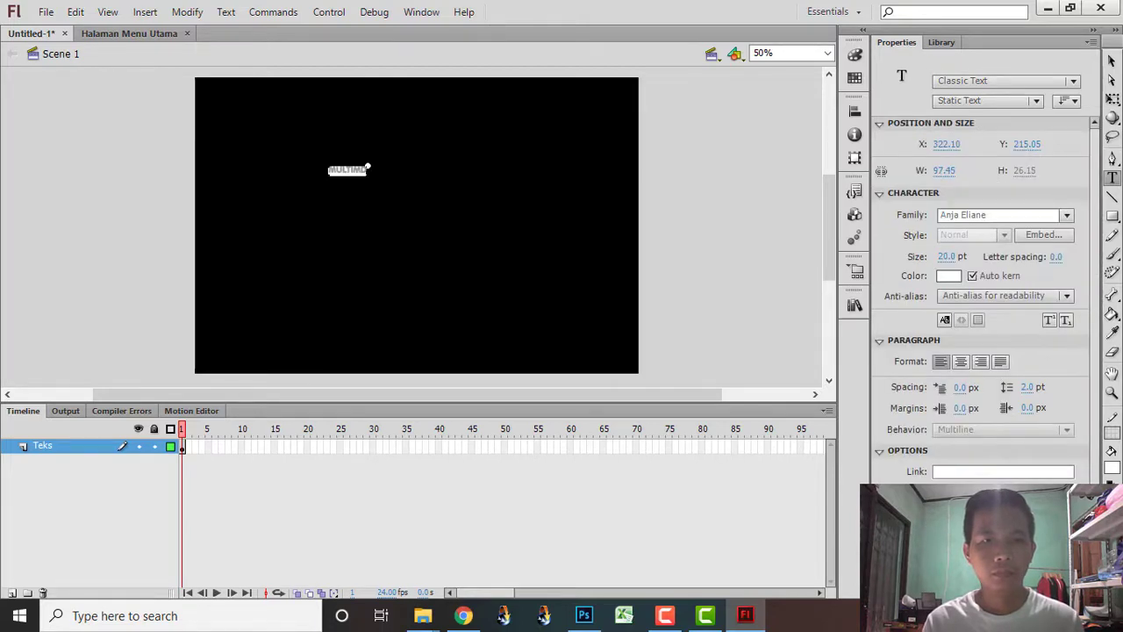
{"action": "type", "text": "IA PEN"}
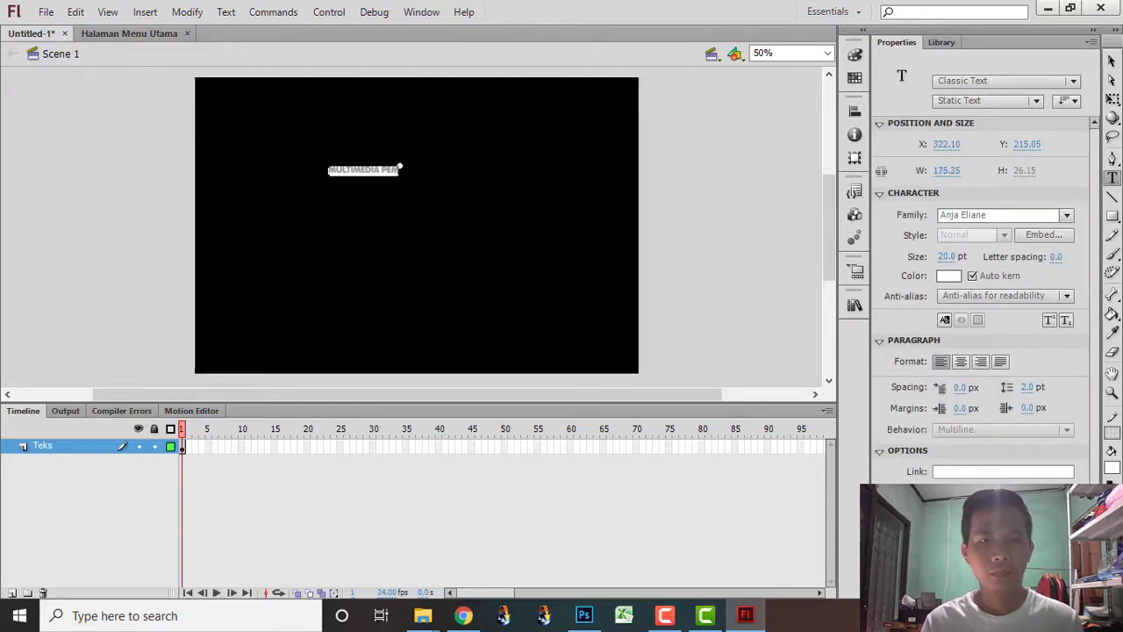
{"action": "type", "text": "BELARAN"}
{"action": "key", "text": "BackSpace"}
{"action": "key", "text": "BackSpace"}
{"action": "key", "text": "BackSpace"}
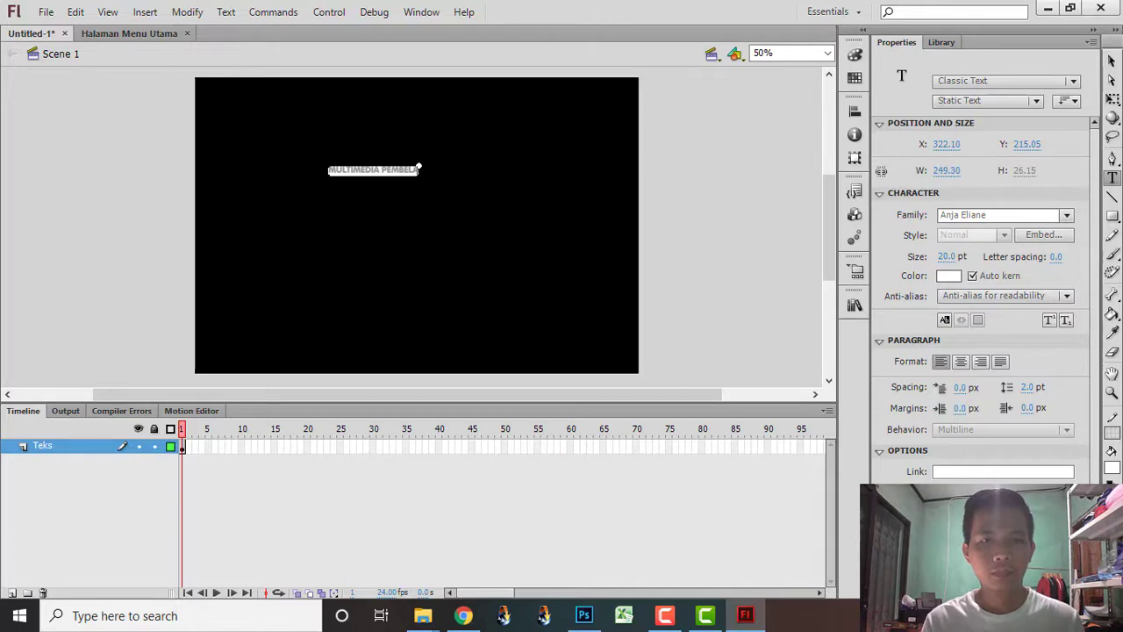
{"action": "type", "text": "JARAN IN"}
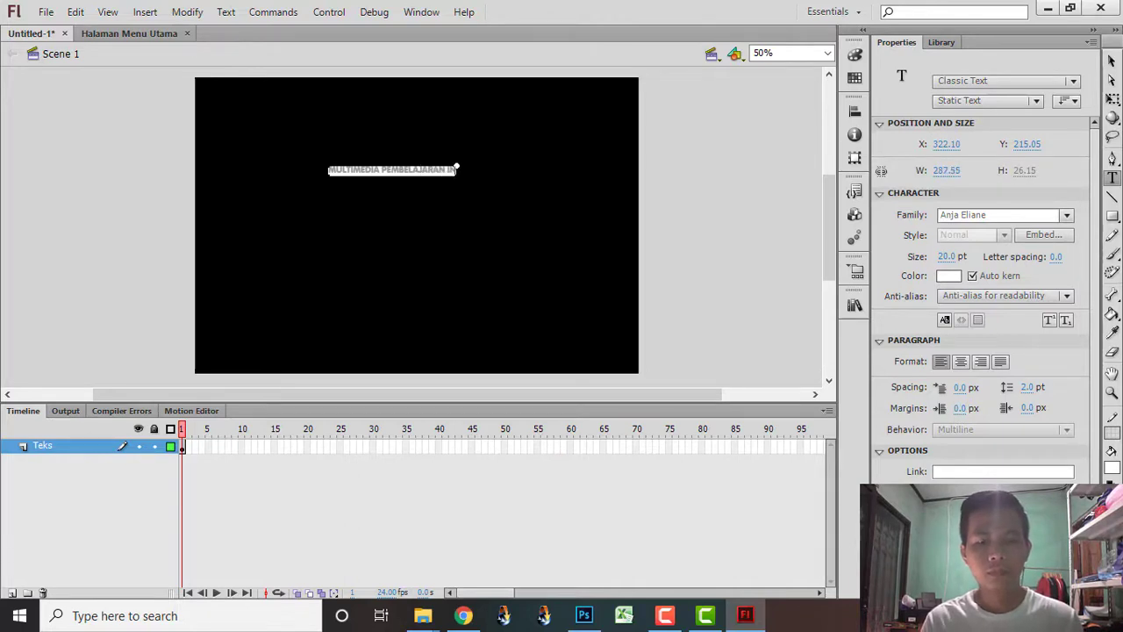
{"action": "type", "text": "TERAKTIF"}
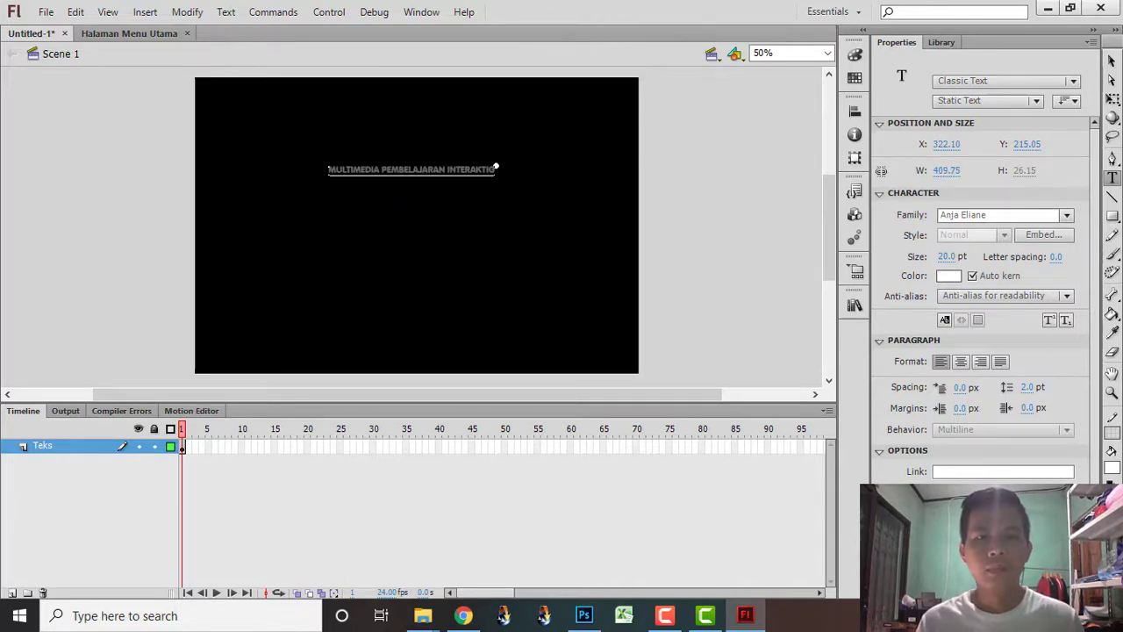
{"action": "key", "text": "ctrl+a"}
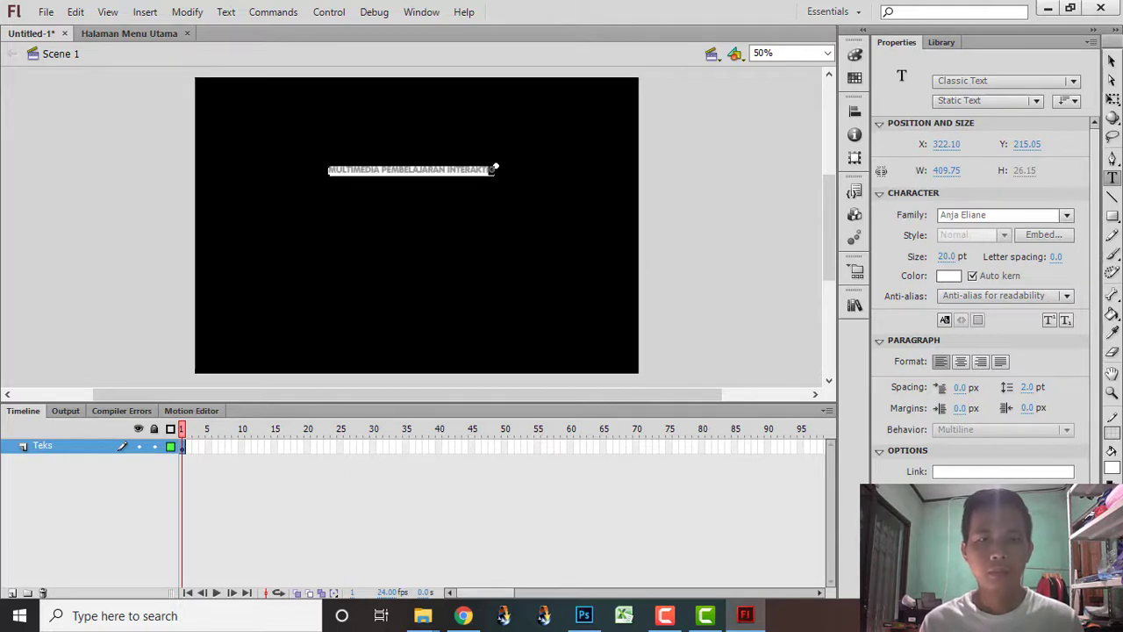
{"action": "key", "text": "BackSpace"}
{"action": "type", "text": "F"}
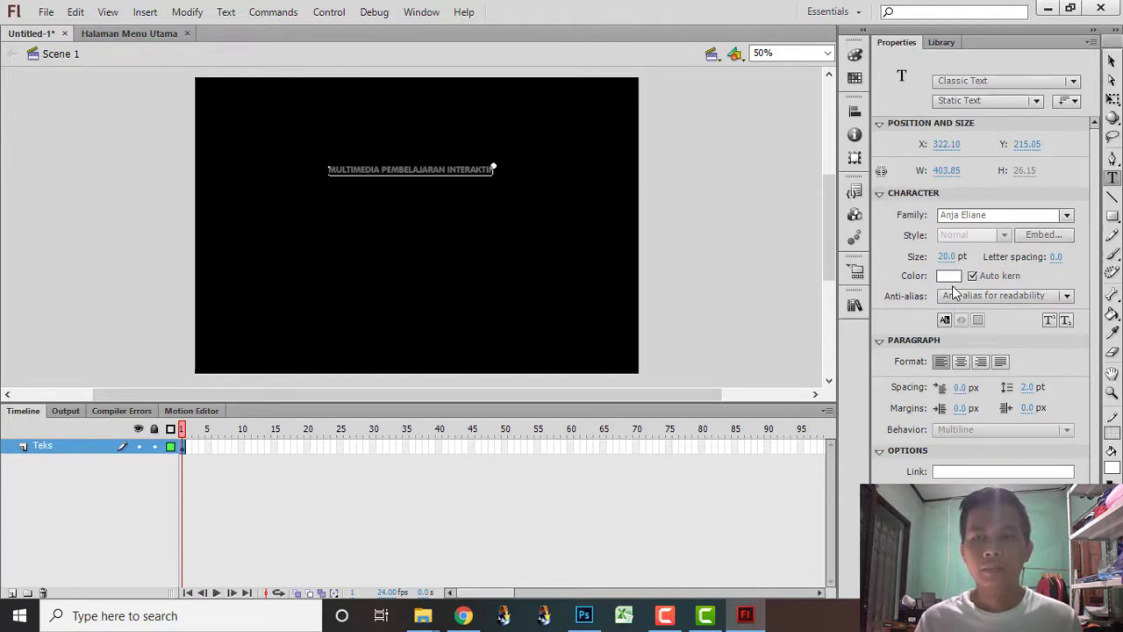
- Set the title text's size to 30 pt and shift it left to about X 274, Y 215
{"action": "left_click", "coordinate": [948, 256]}
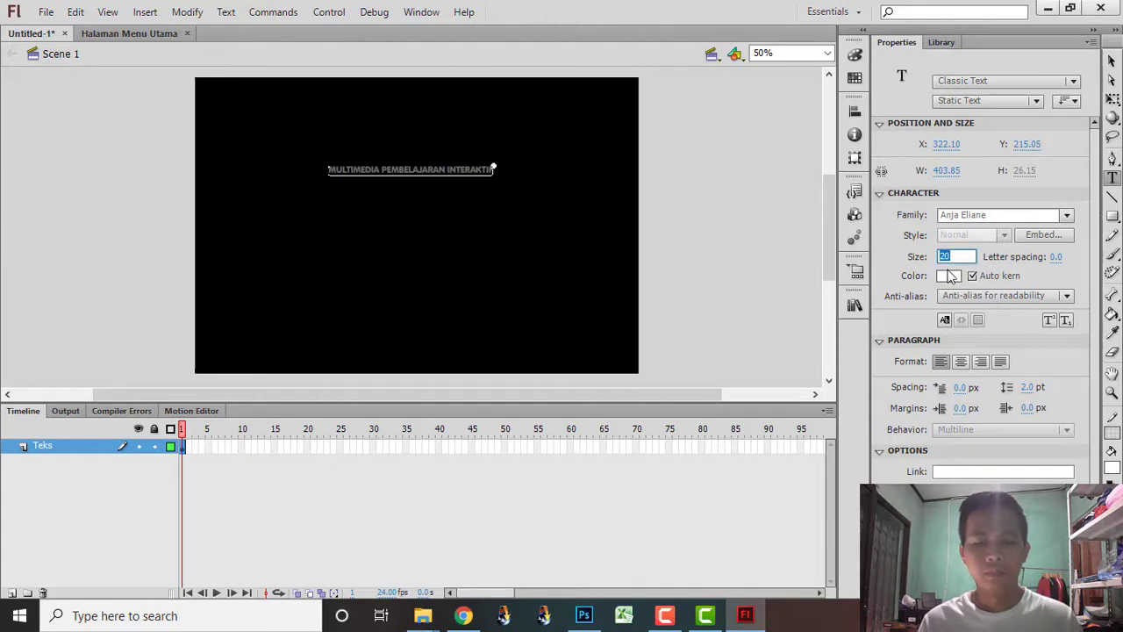
{"action": "type", "text": "30"}
{"action": "key", "text": "Return"}
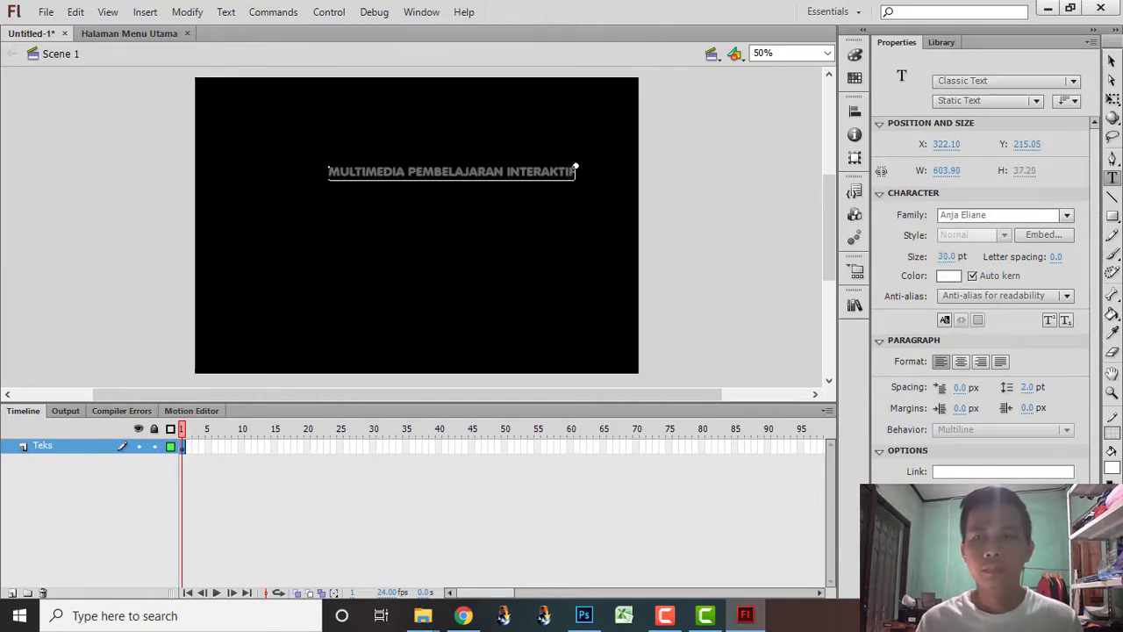
{"action": "key", "text": "Escape"}
{"action": "left_click_drag", "start_coordinate": [536, 186], "coordinate": [489, 174]}
{"action": "left_click", "coordinate": [725, 175]}
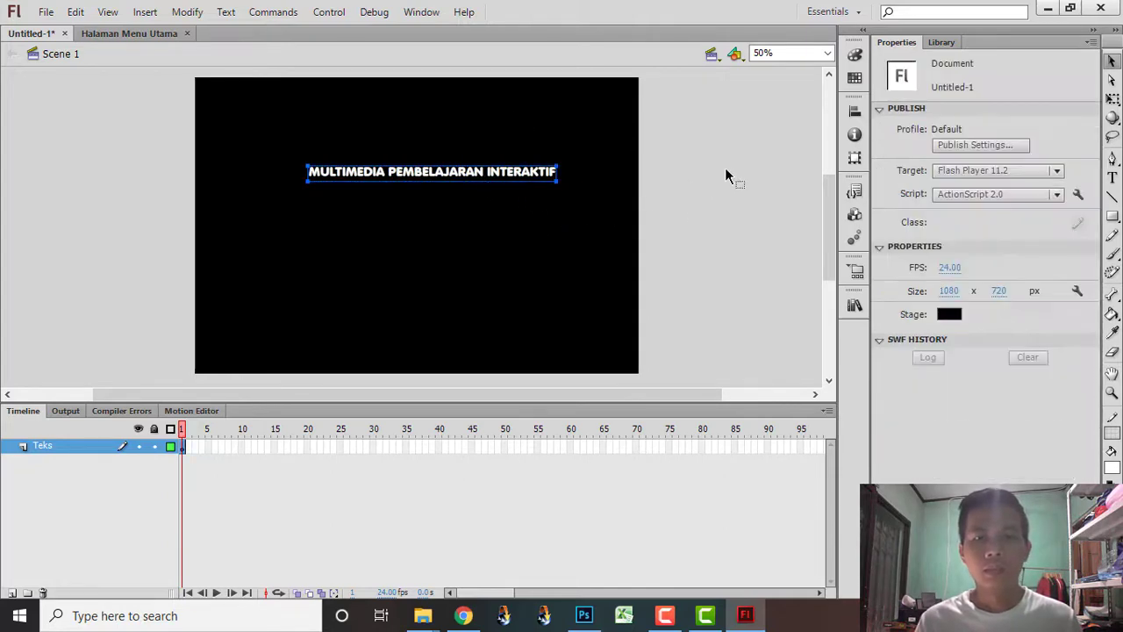
- Centre the title horizontally on the stage and raise it to about Y 181
{"action": "left_click", "coordinate": [854, 111]}
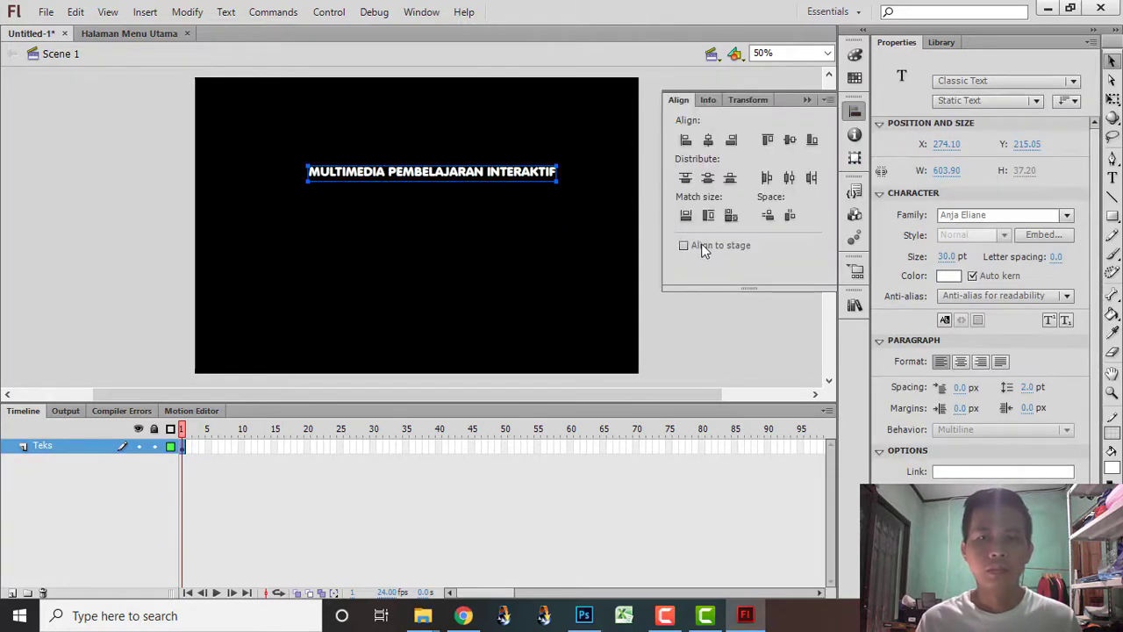
{"action": "left_click", "coordinate": [701, 247]}
{"action": "left_click", "coordinate": [708, 141]}
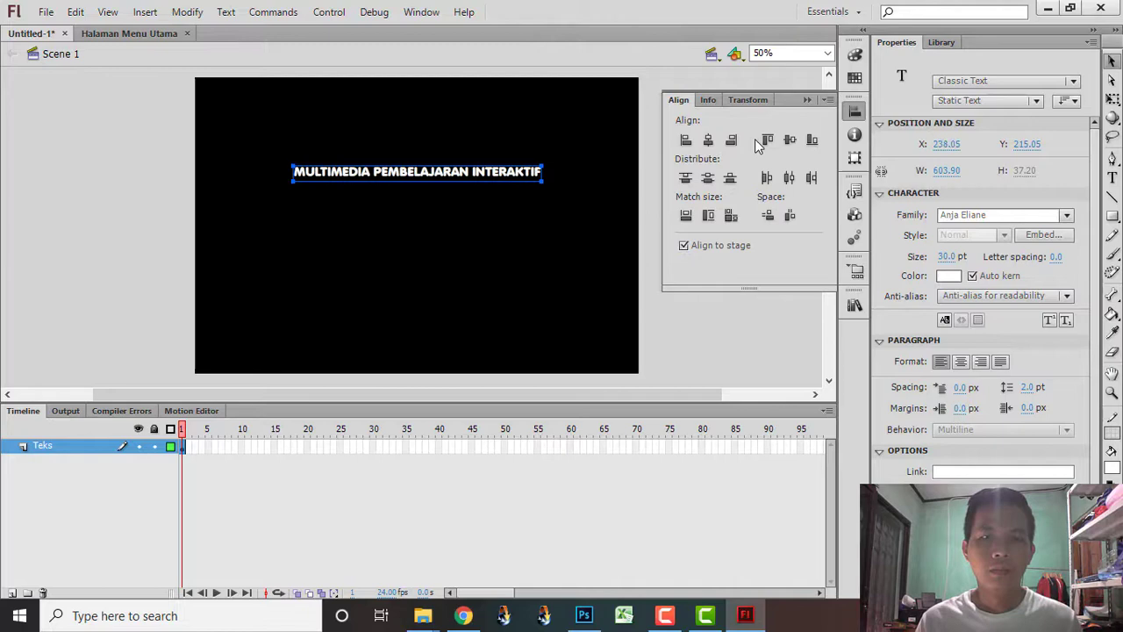
{"action": "left_click", "coordinate": [807, 102]}
{"action": "left_click_drag", "start_coordinate": [476, 180], "coordinate": [472, 165]}
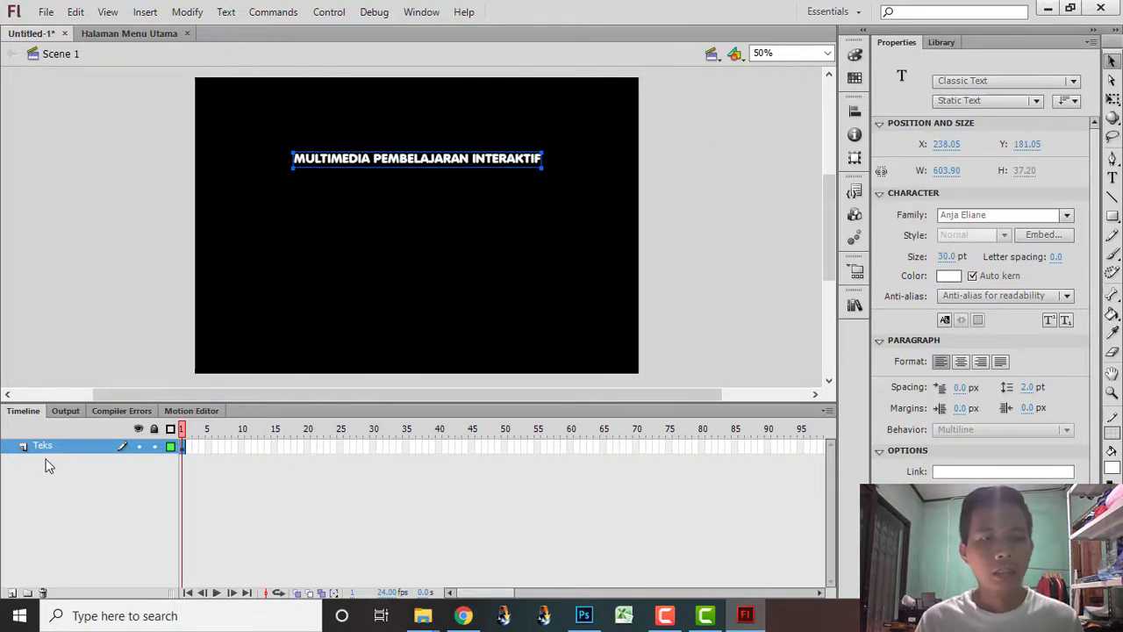
- Start a static text field near the stage's lower edge, at about X 296, Y 637
{"action": "left_click", "coordinate": [140, 35]}
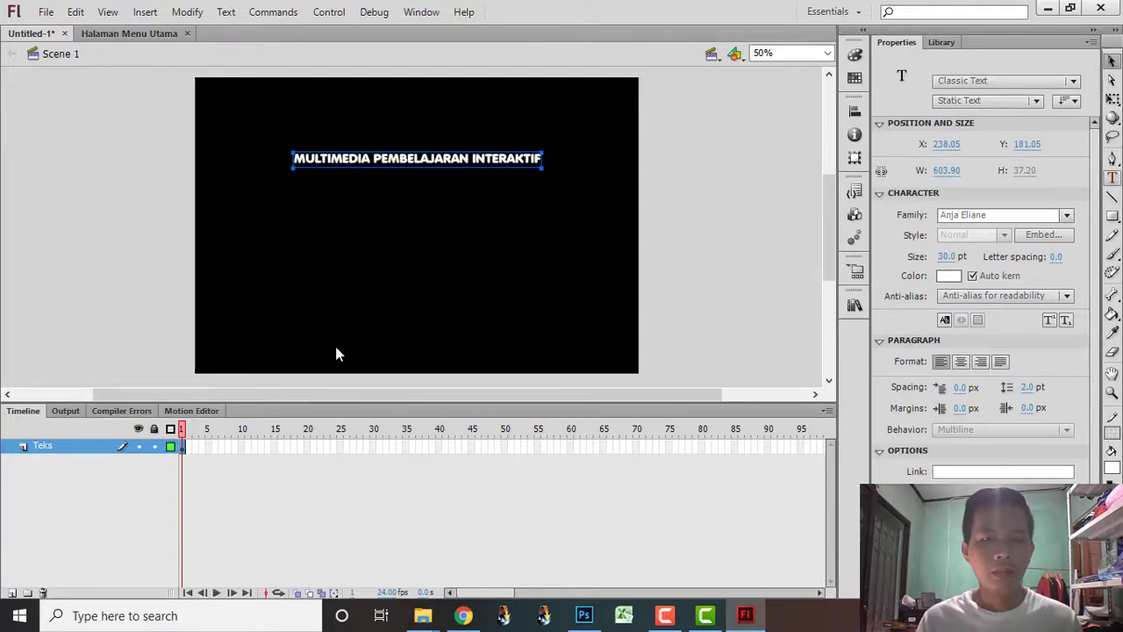
{"action": "key", "text": "v"}
{"action": "left_click", "coordinate": [370, 371]}
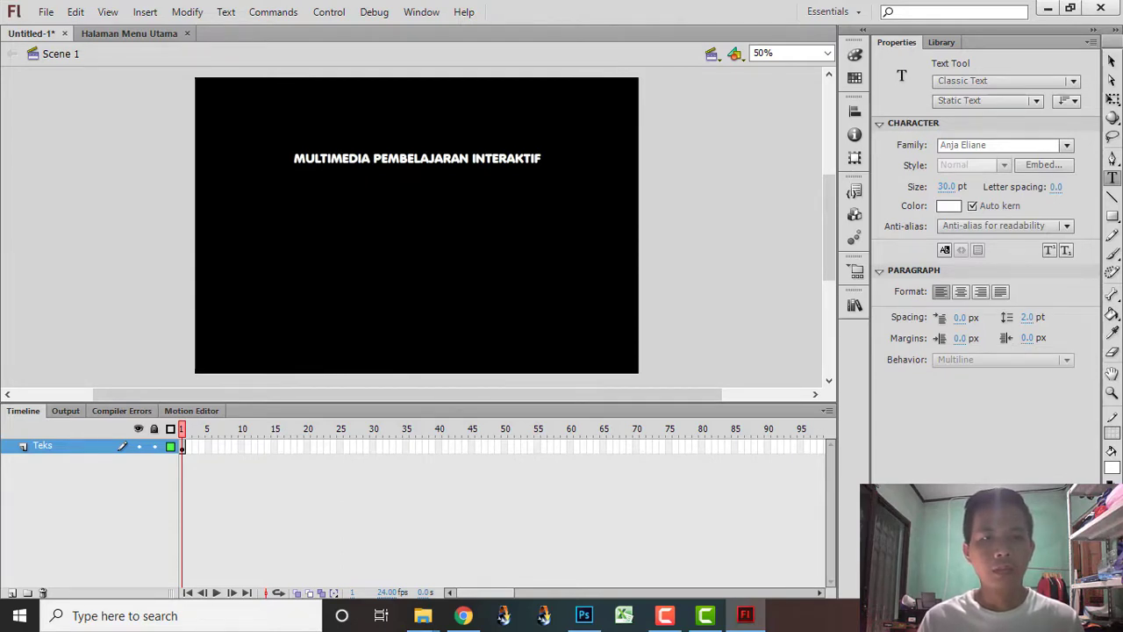
{"action": "left_click", "coordinate": [319, 345]}
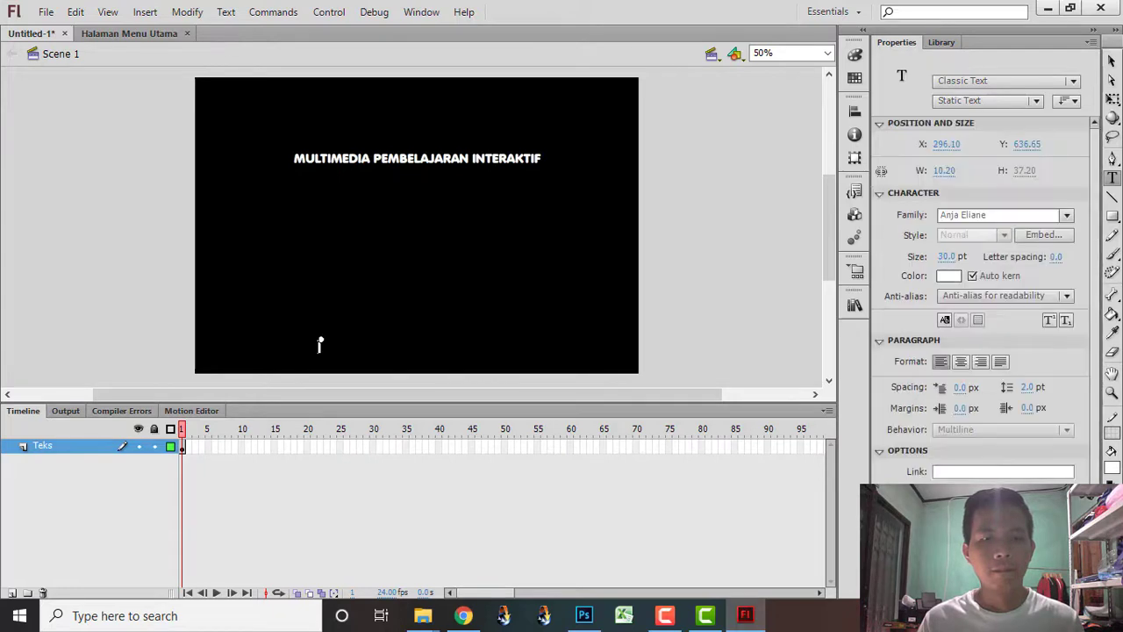
{"action": "type", "text": "SMK INA"}
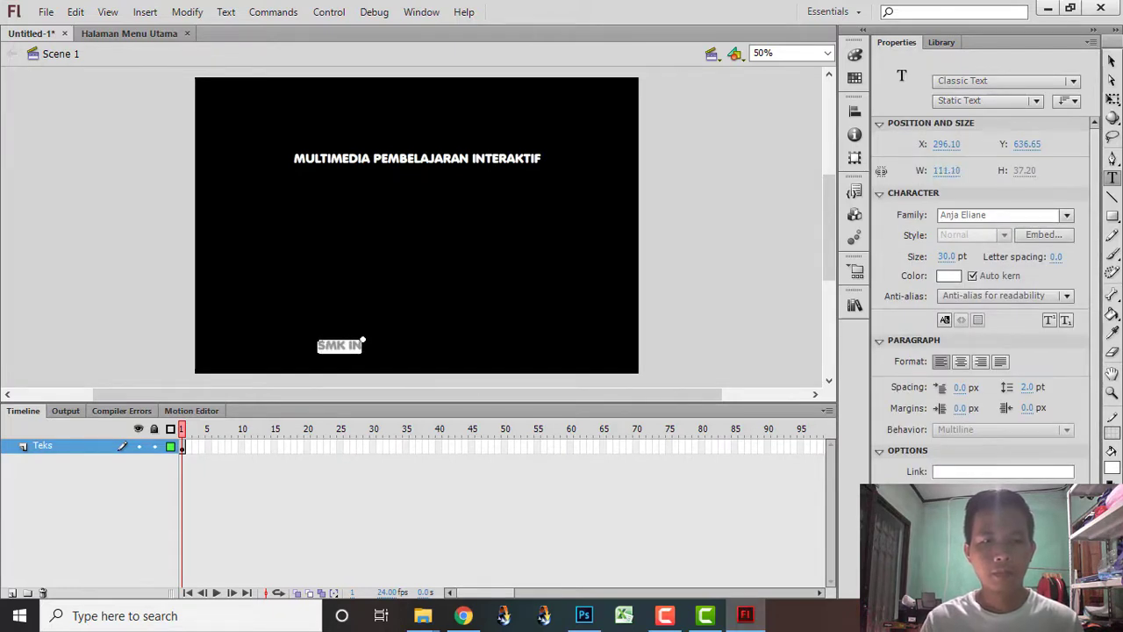
{"action": "key", "text": "BackSpace"}
{"action": "key", "text": "BackSpace"}
{"action": "key", "text": "BackSpace"}
{"action": "key", "text": "BackSpace"}
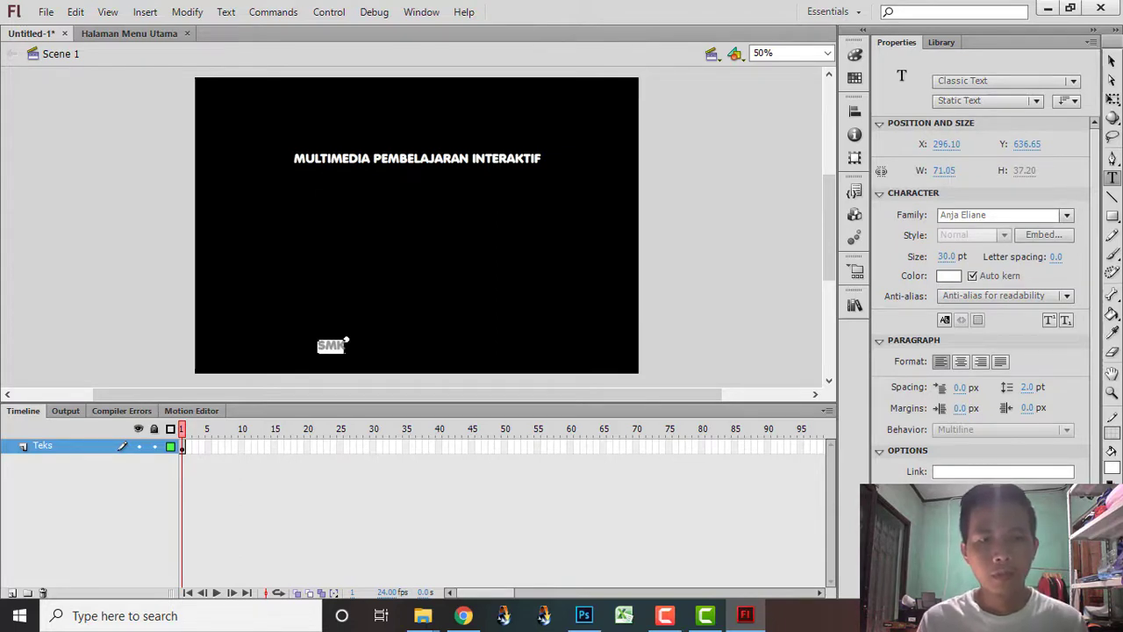
{"action": "key", "text": "ctrl+s"}
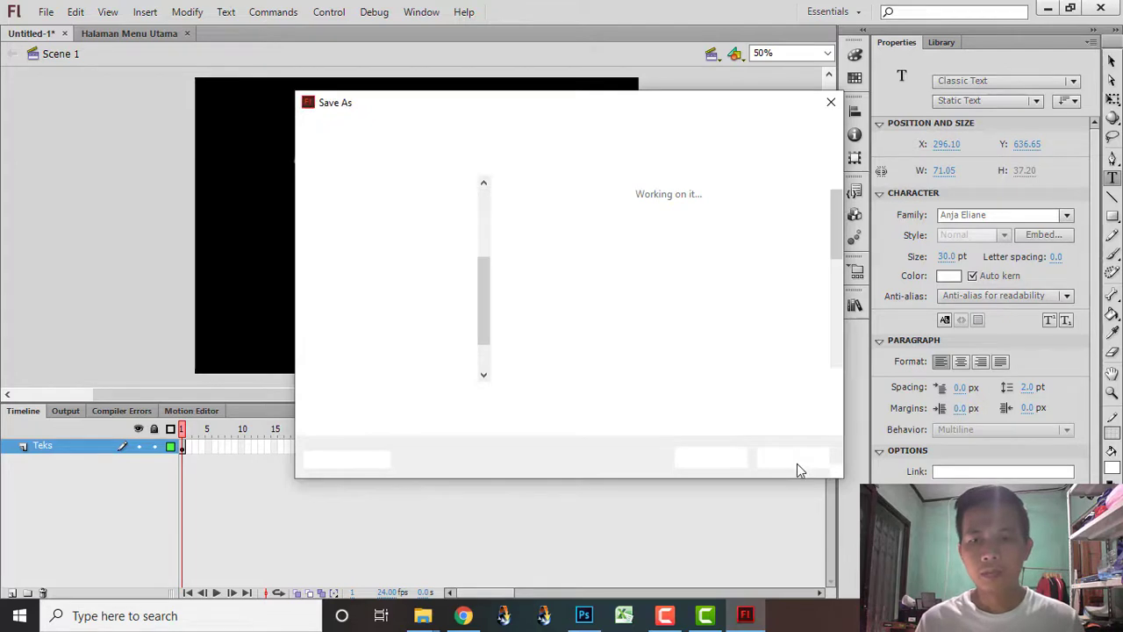
{"action": "left_click", "coordinate": [796, 460]}
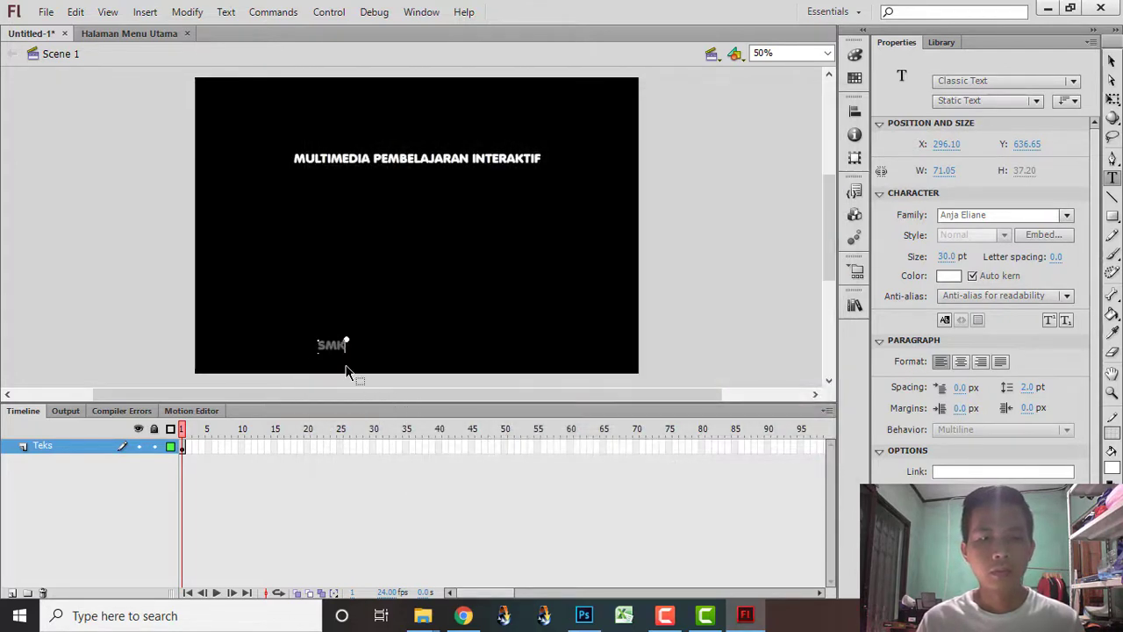
{"action": "key", "text": "BackSpace"}
{"action": "key", "text": "BackSpace"}
{"action": "key", "text": "BackSpace"}
{"action": "type", "text": "smk"}
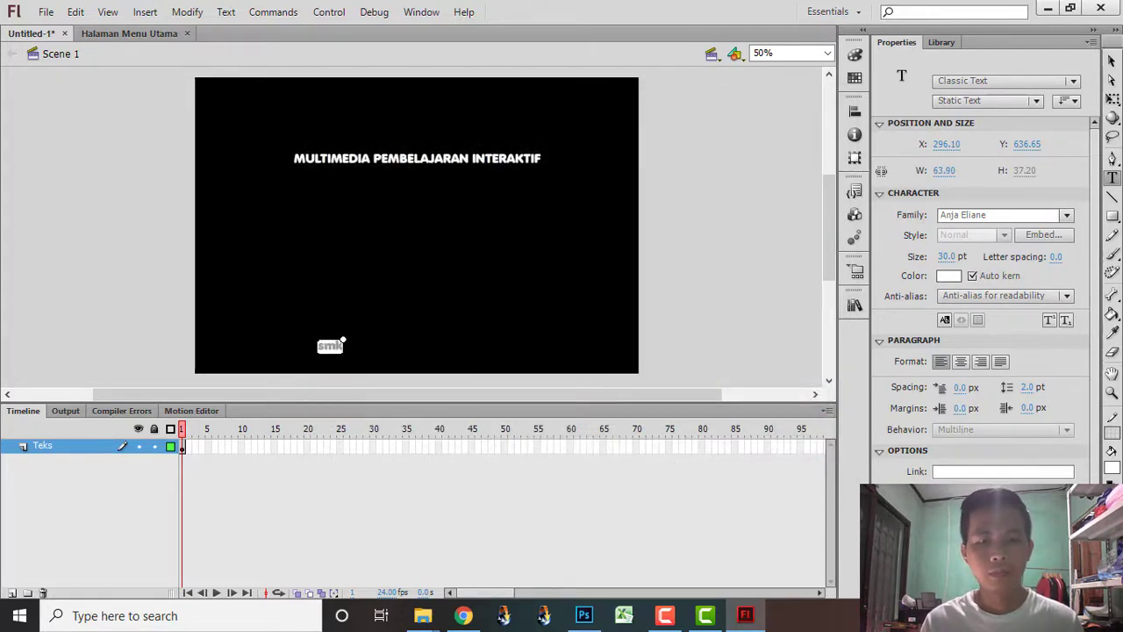
{"action": "key", "text": "BackSpace"}
{"action": "key", "text": "BackSpace"}
{"action": "key", "text": "BackSpace"}
{"action": "type", "text": "SMK"}
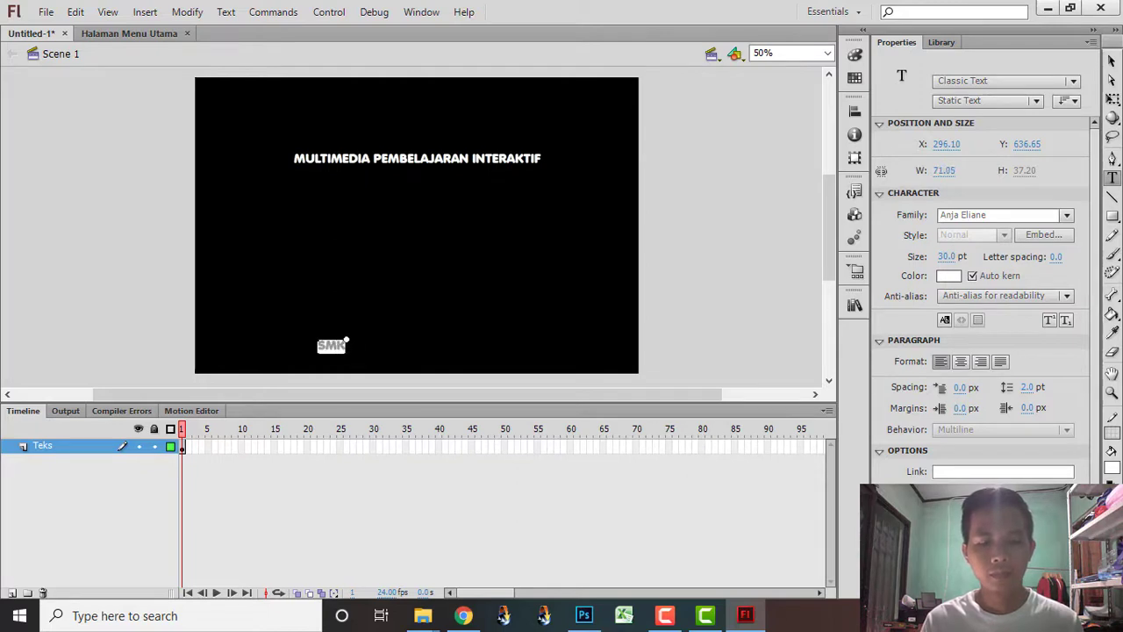
{"action": "key", "text": "BackSpace"}
{"action": "key", "text": "BackSpace"}
{"action": "key", "text": "BackSpace"}
{"action": "type", "text": "SMK"}
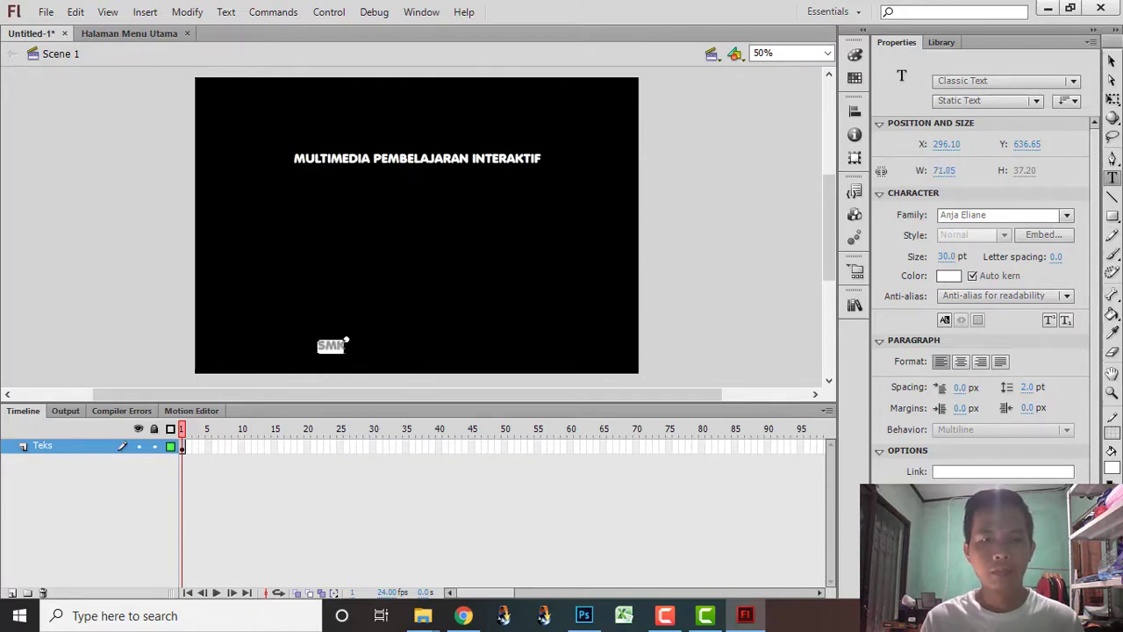
{"action": "key", "text": "BackSpace"}
{"action": "key", "text": "BackSpace"}
{"action": "key", "text": "BackSpace"}
- Enter "smkbinaputramandiri@2021" as the footer text in the open text field
{"action": "type", "text": "smk"}
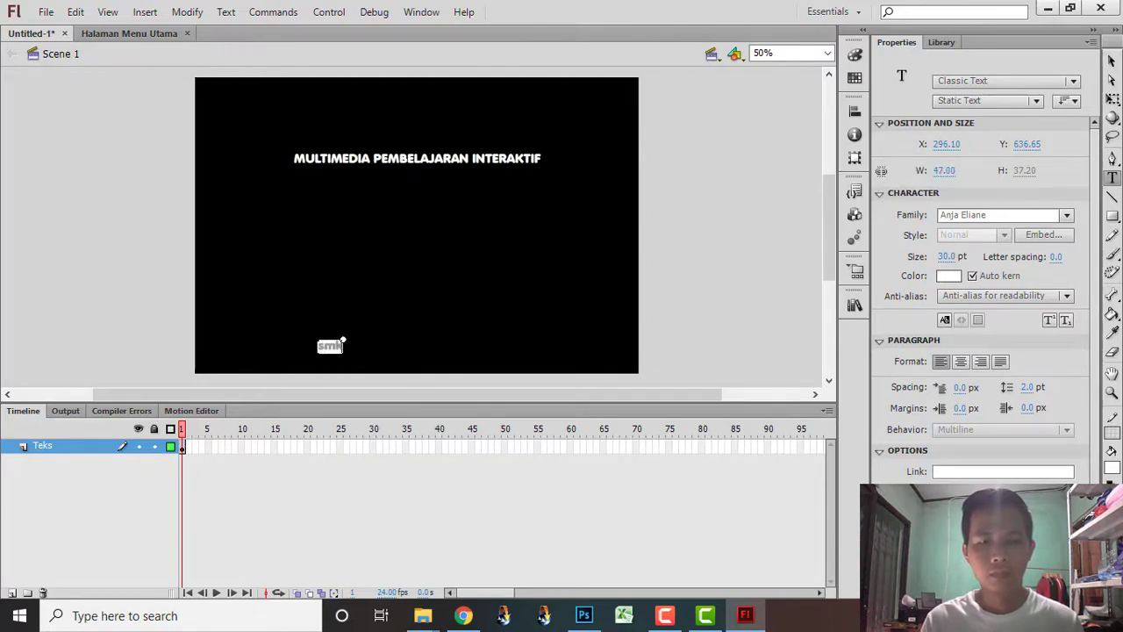
{"action": "type", "text": "binapu"}
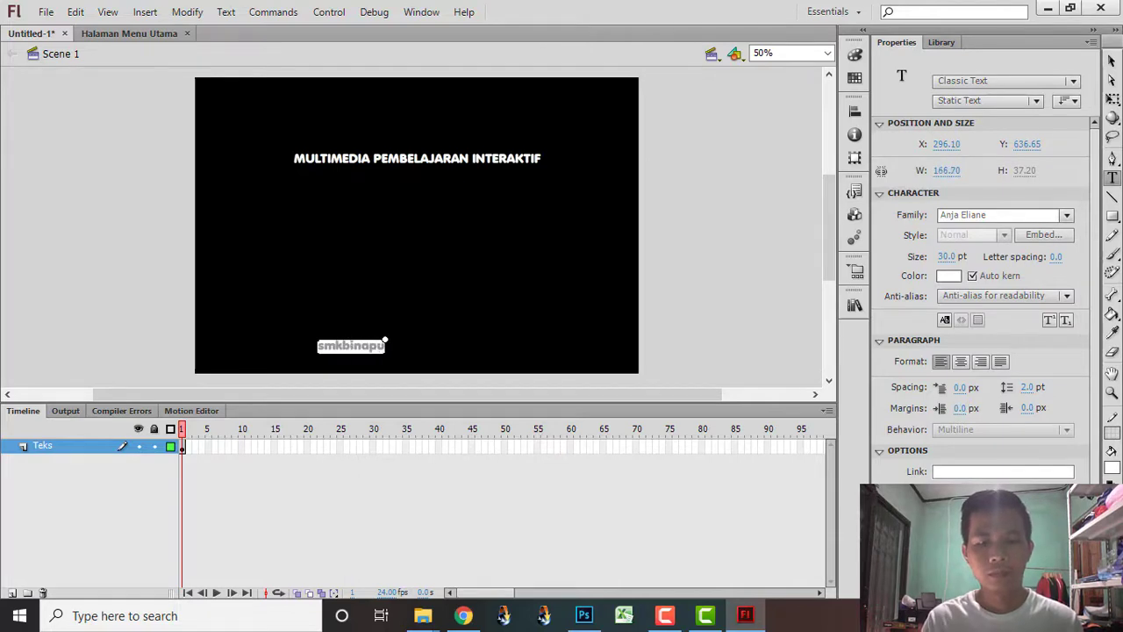
{"action": "type", "text": "tramandiri"}
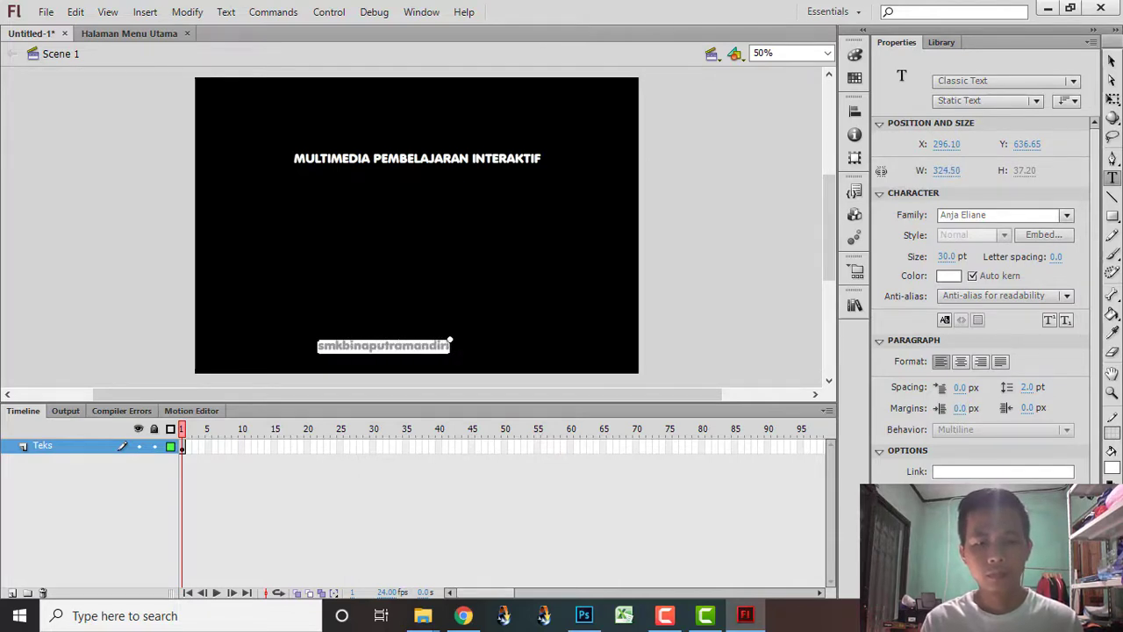
{"action": "type", "text": "@2021"}
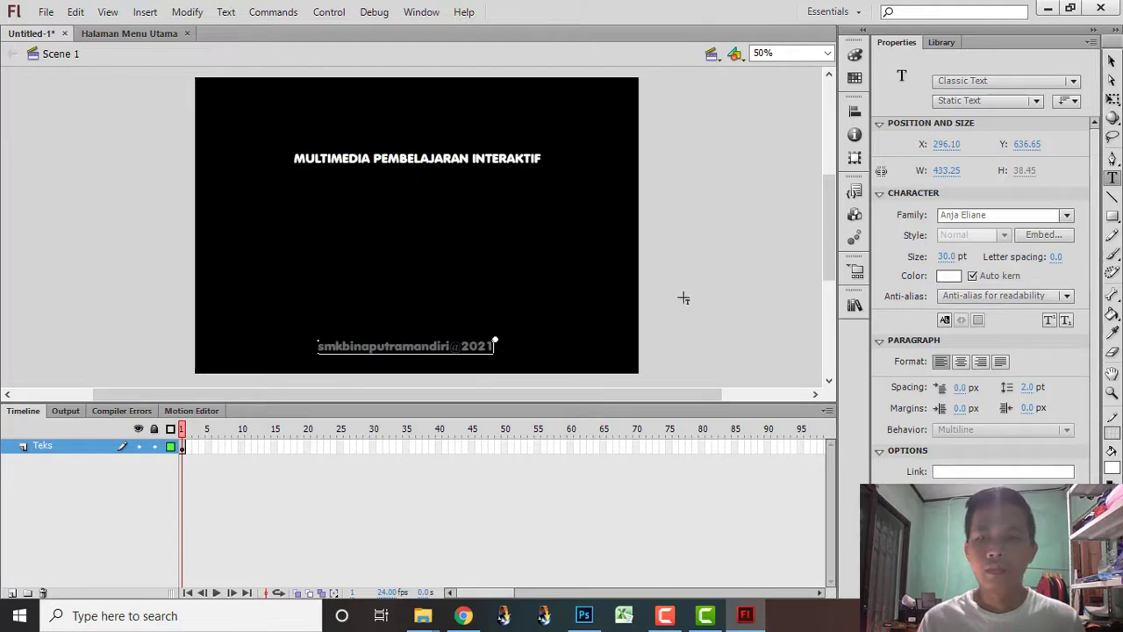
- Set the footer text's font family to Nunito and its size to 20 pt
{"action": "left_click", "coordinate": [948, 215]}
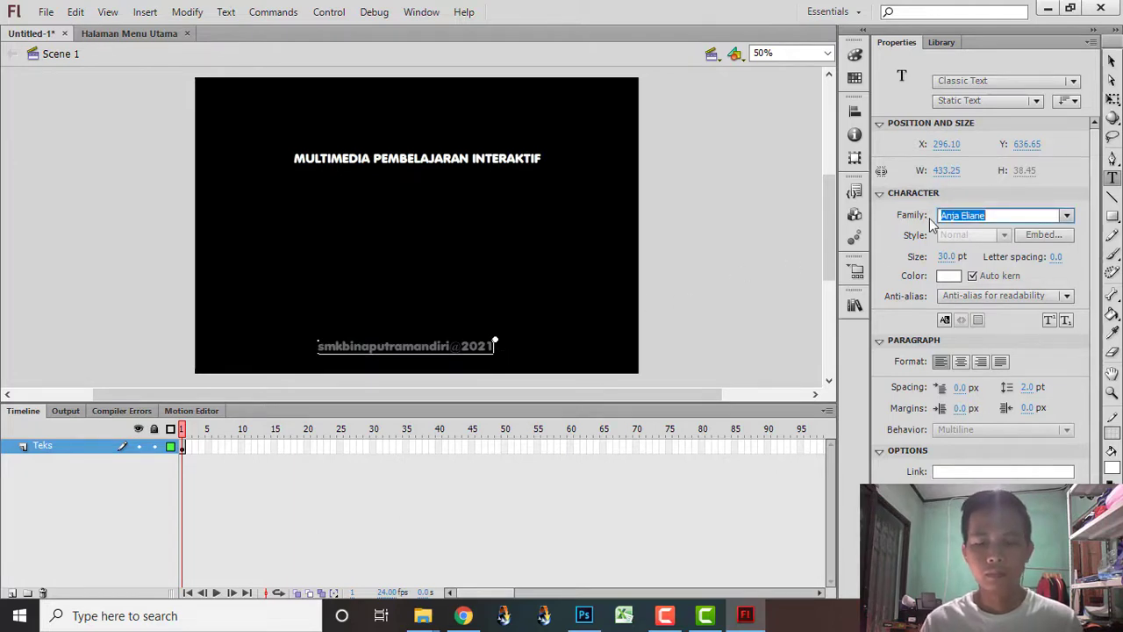
{"action": "type", "text": "Nunito"}
{"action": "key", "text": "Return"}
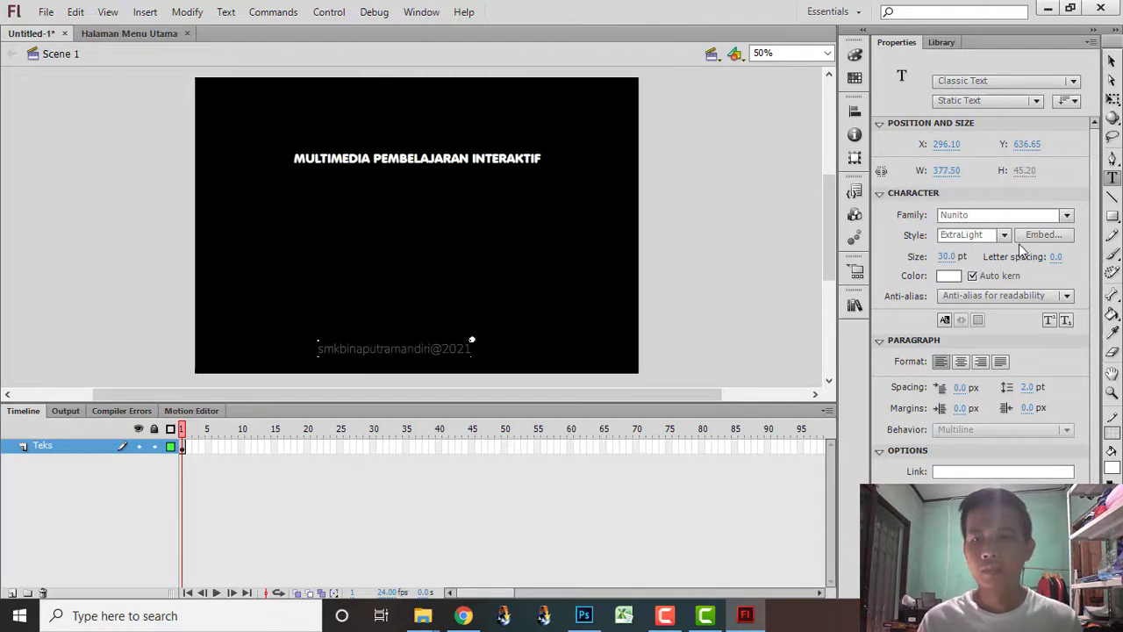
{"action": "left_click", "coordinate": [947, 257]}
{"action": "type", "text": "20"}
{"action": "key", "text": "Return"}
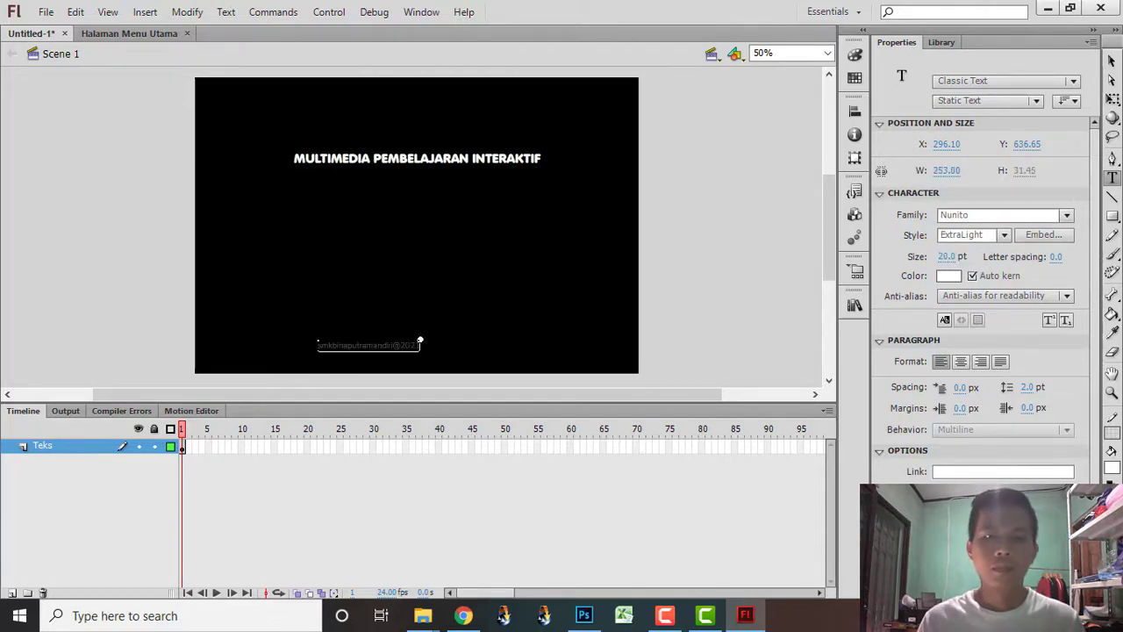
- Centre the footer text horizontally on the stage, keeping it near the lower edge
{"action": "key", "text": "v"}
{"action": "left_click_drag", "start_coordinate": [391, 356], "coordinate": [429, 363]}
{"action": "left_click", "coordinate": [854, 111]}
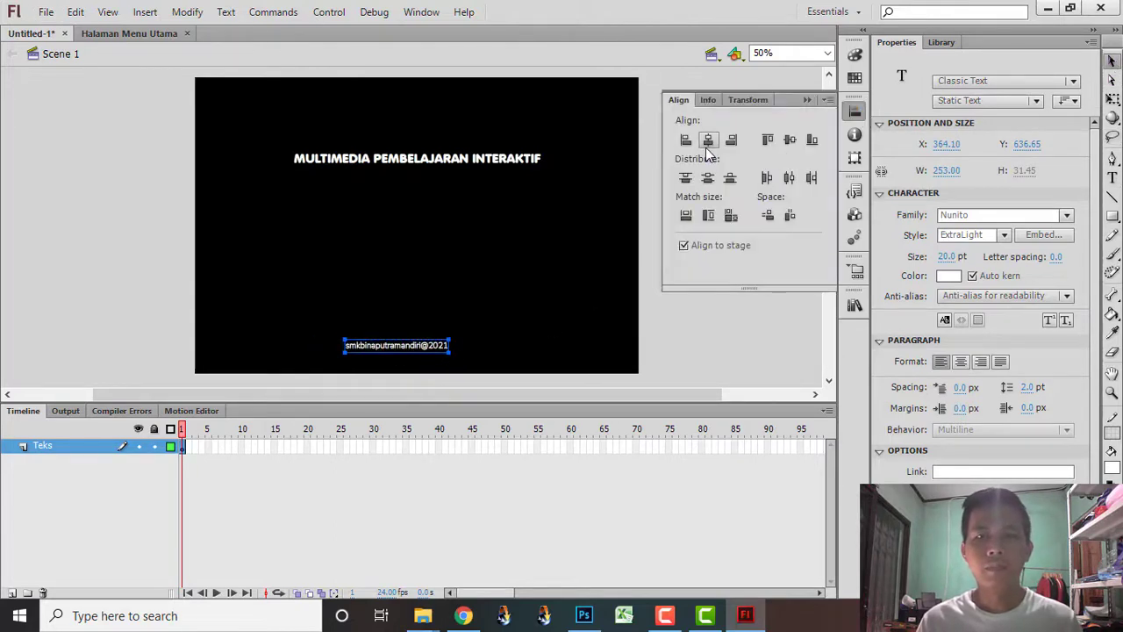
{"action": "left_click", "coordinate": [708, 142]}
{"action": "left_click", "coordinate": [745, 362]}
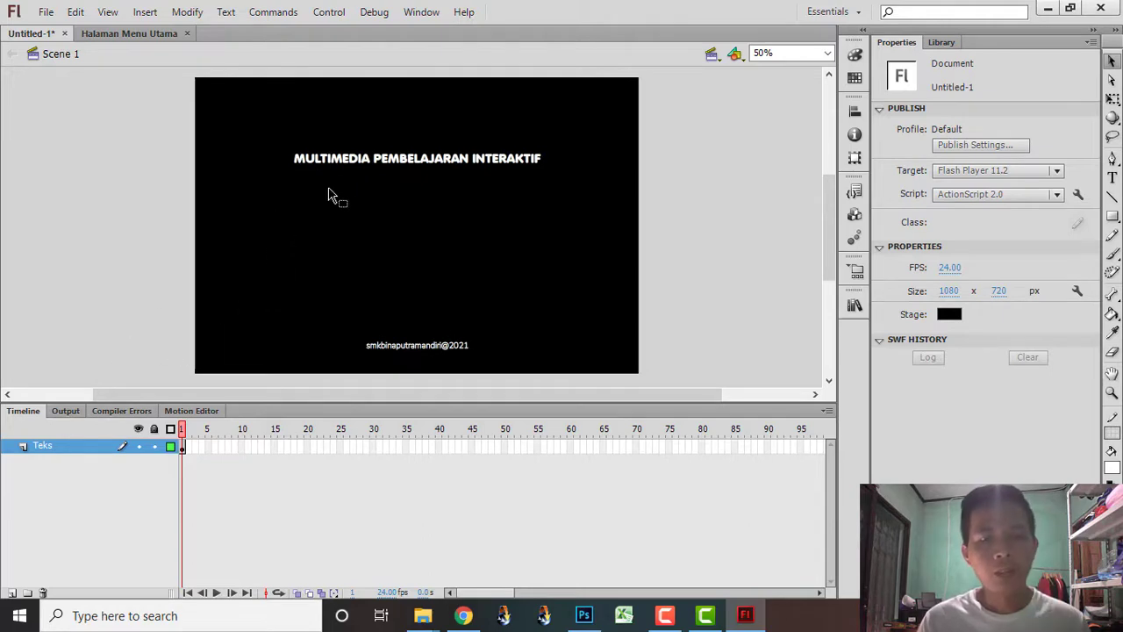
- Check the title and footer texts against the Halaman Menu Utama design, ending on Untitled-1
{"action": "left_click", "coordinate": [439, 172]}
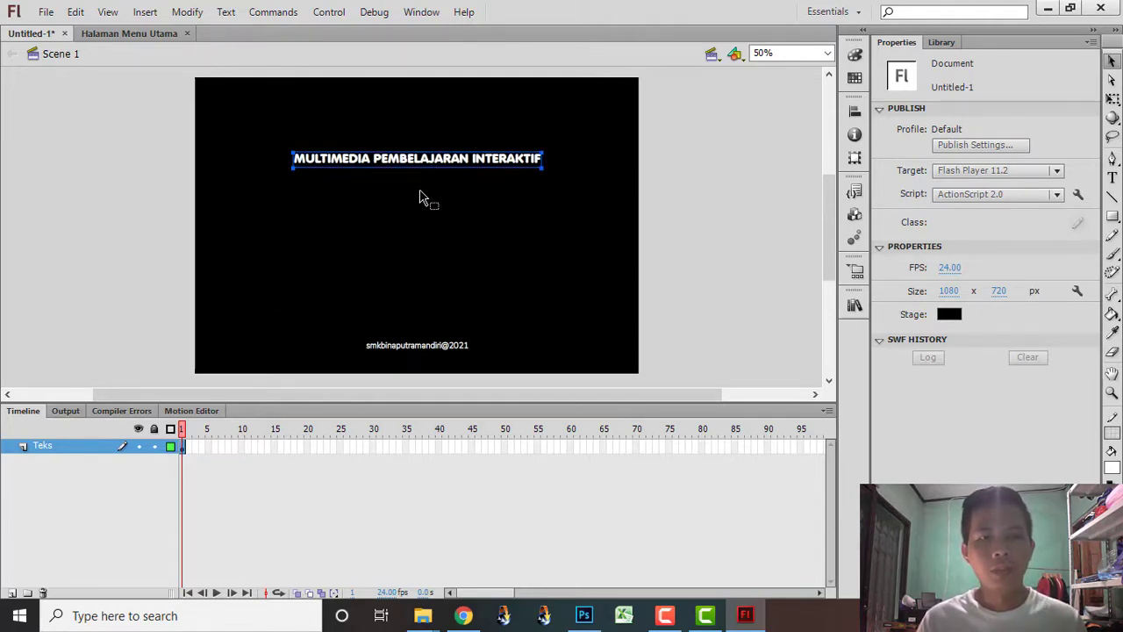
{"action": "left_click", "coordinate": [426, 346]}
{"action": "left_click", "coordinate": [745, 289]}
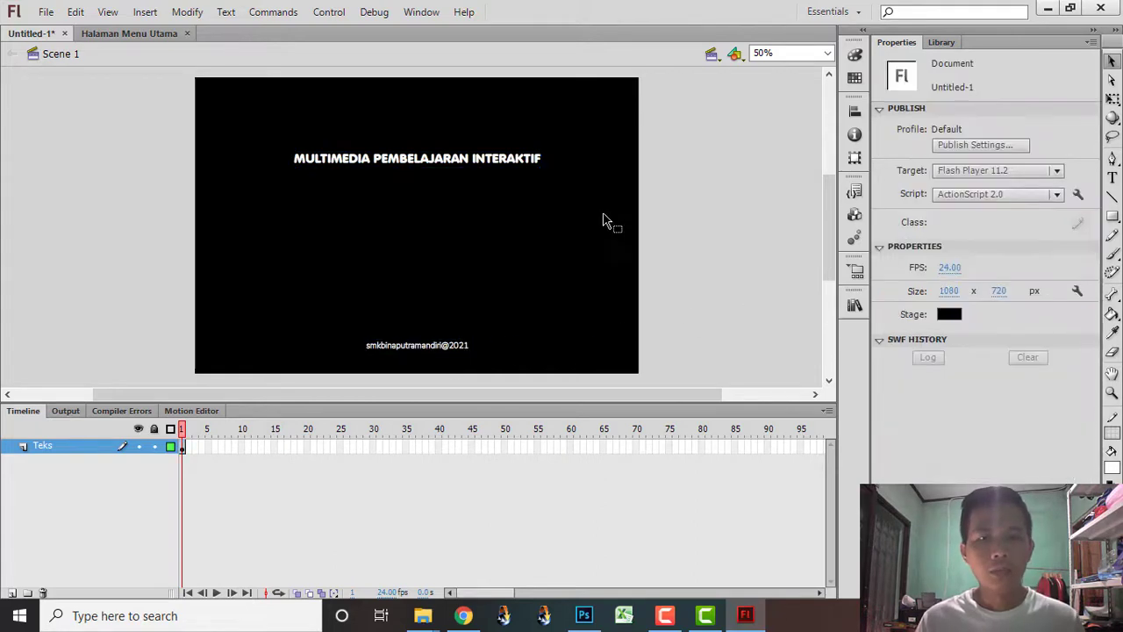
{"action": "left_click", "coordinate": [118, 33]}
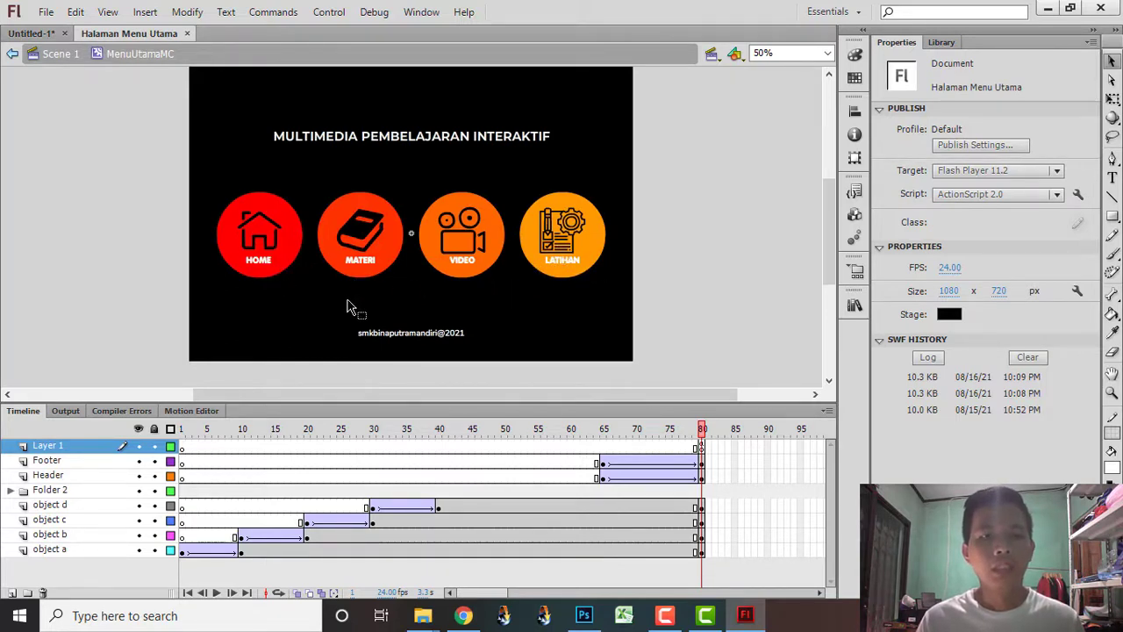
{"action": "left_click", "coordinate": [34, 33]}
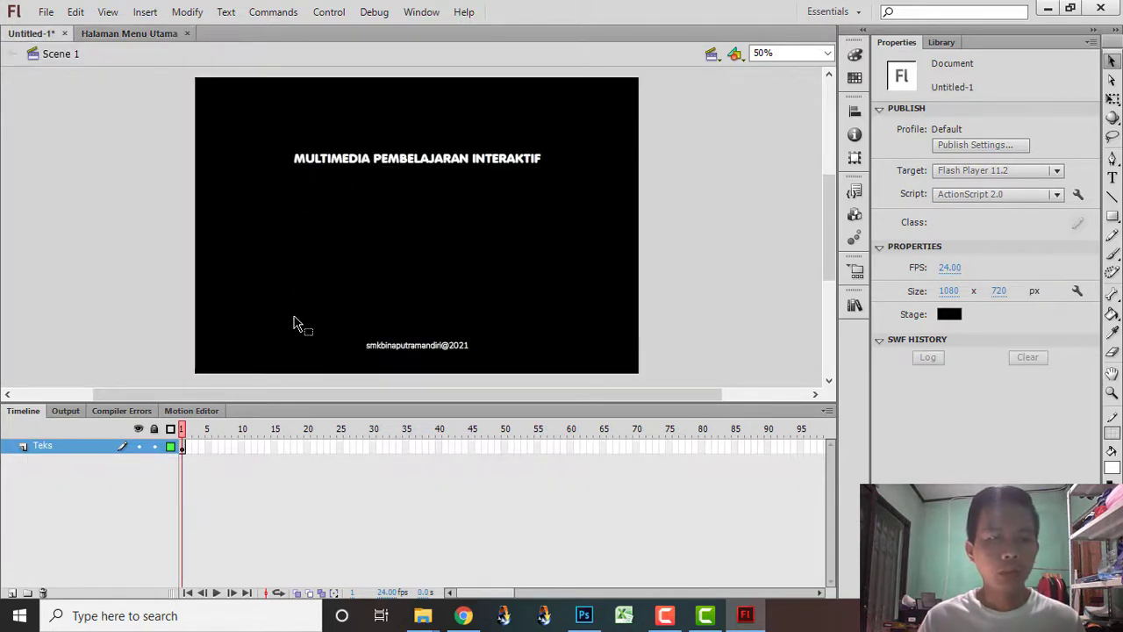
- Add a new layer above Teks and name it TOMBOL
{"action": "left_click", "coordinate": [12, 593]}
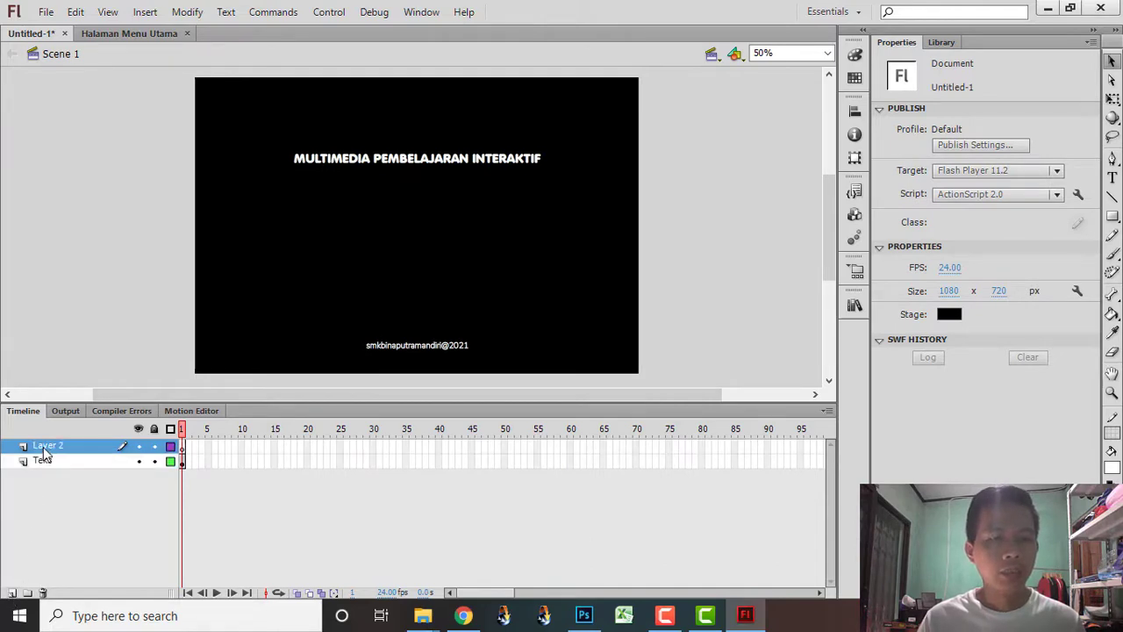
{"action": "double_click", "coordinate": [47, 448]}
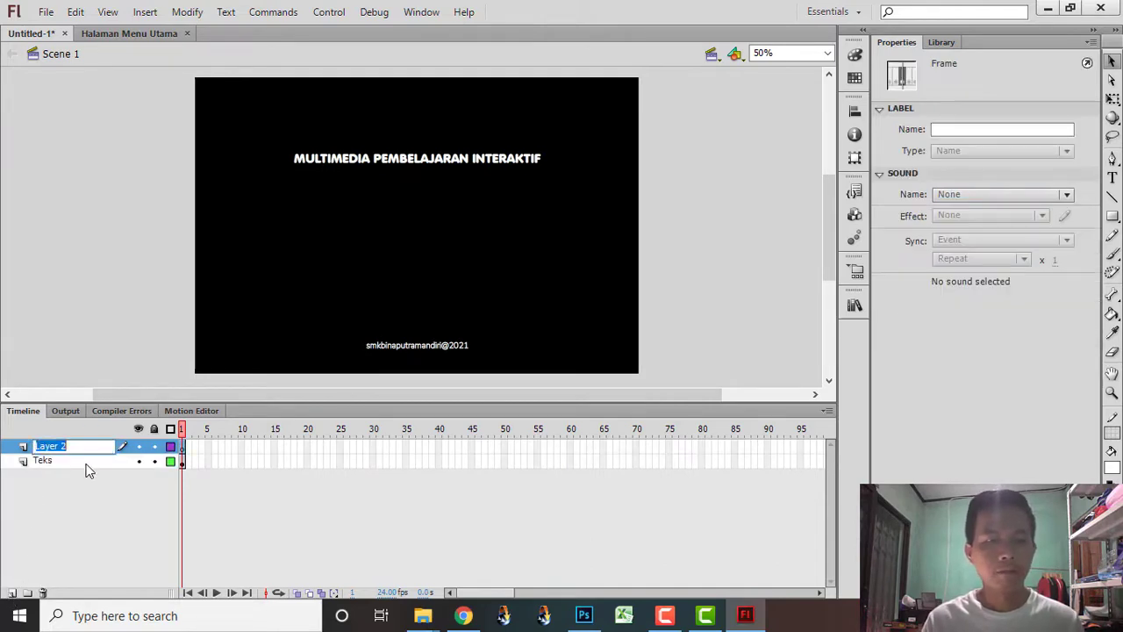
{"action": "type", "text": "tOMBOL"}
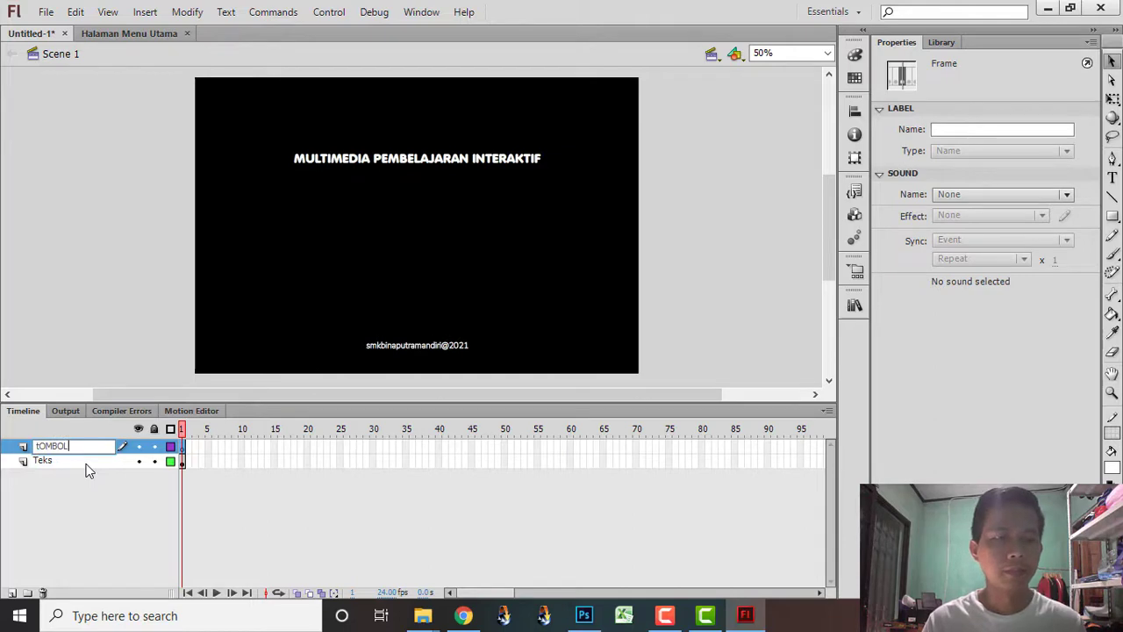
{"action": "key", "text": "BackSpace"}
{"action": "key", "text": "BackSpace"}
{"action": "key", "text": "BackSpace"}
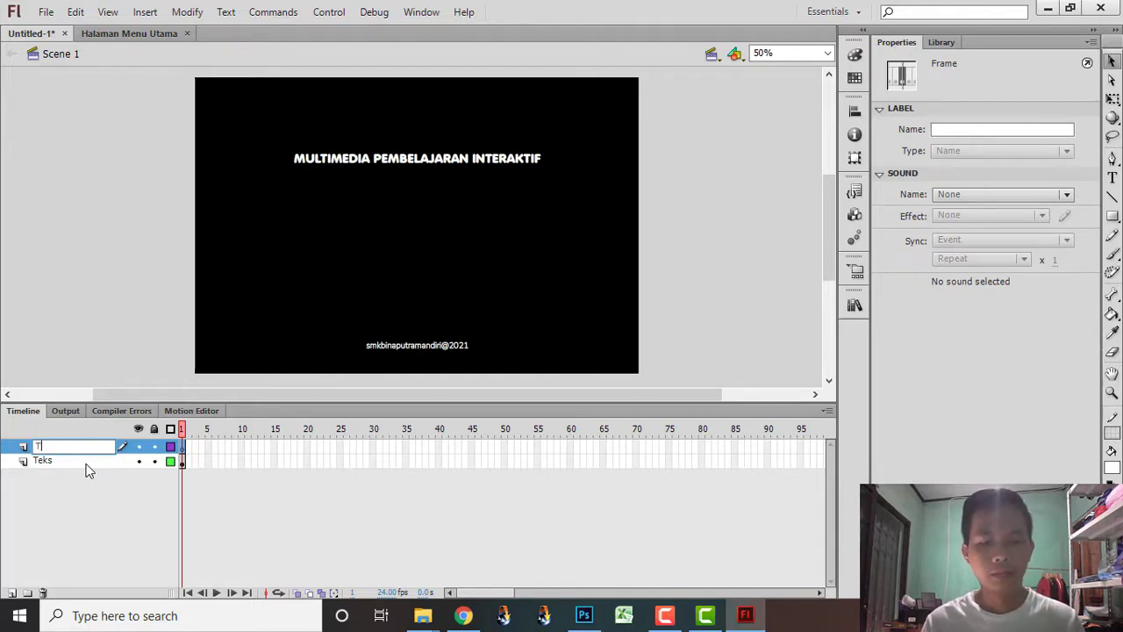
{"action": "type", "text": "TOMBOL"}
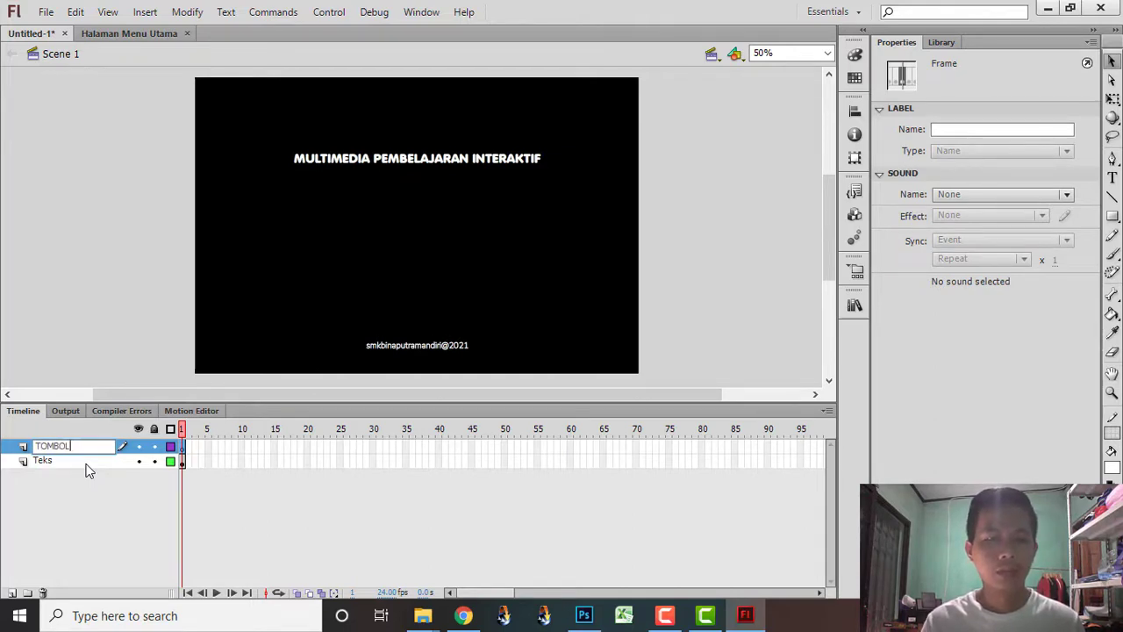
{"action": "left_click", "coordinate": [88, 472]}
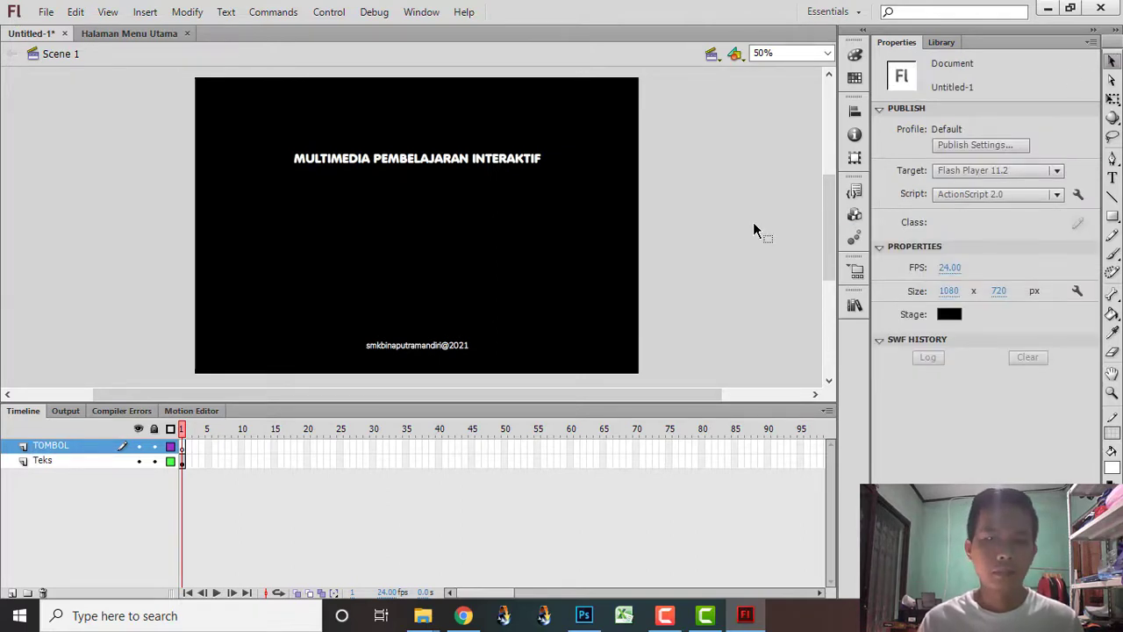
- Draw a white circle about 187 px in diameter on frame 1 of the TOMBOL layer, left of the stage's centre
{"action": "left_click", "coordinate": [182, 447]}
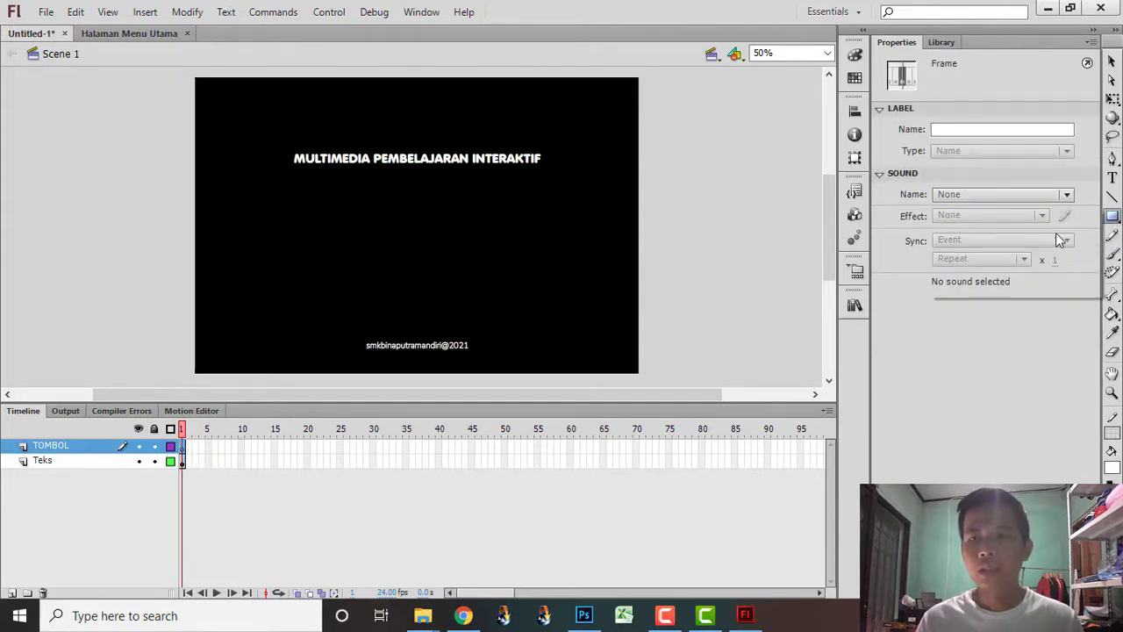
{"action": "left_click", "coordinate": [1112, 218]}
{"action": "key", "text": "o"}
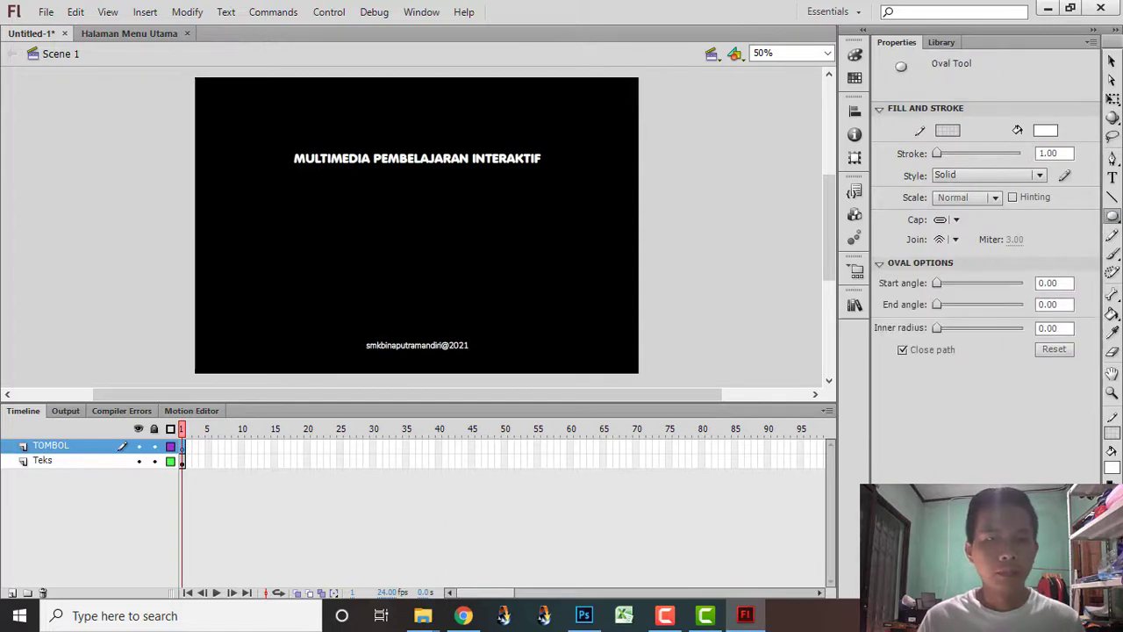
{"action": "left_click_drag", "start_coordinate": [215, 219], "coordinate": [290, 296]}
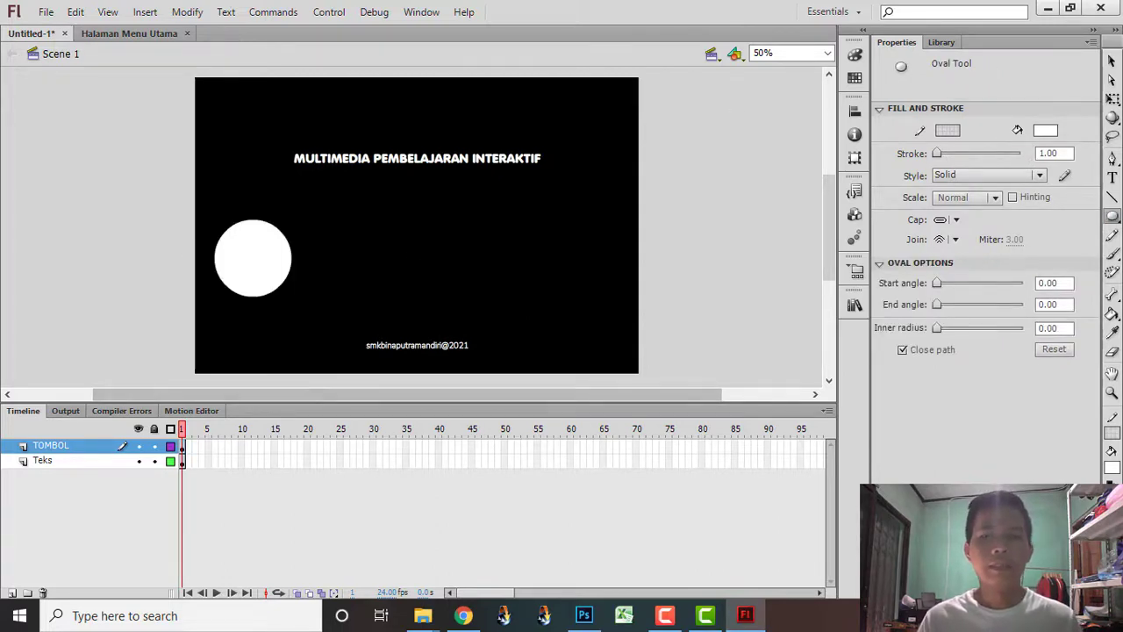
{"action": "key", "text": "v"}
{"action": "left_click", "coordinate": [279, 290]}
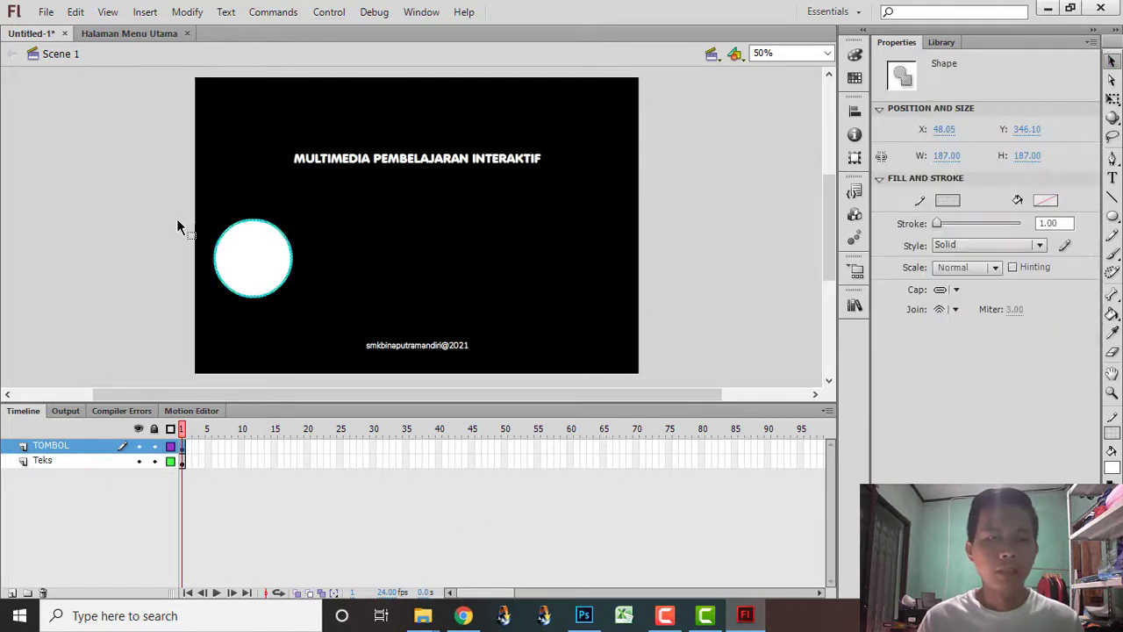
{"action": "left_click_drag", "start_coordinate": [174, 219], "coordinate": [318, 323]}
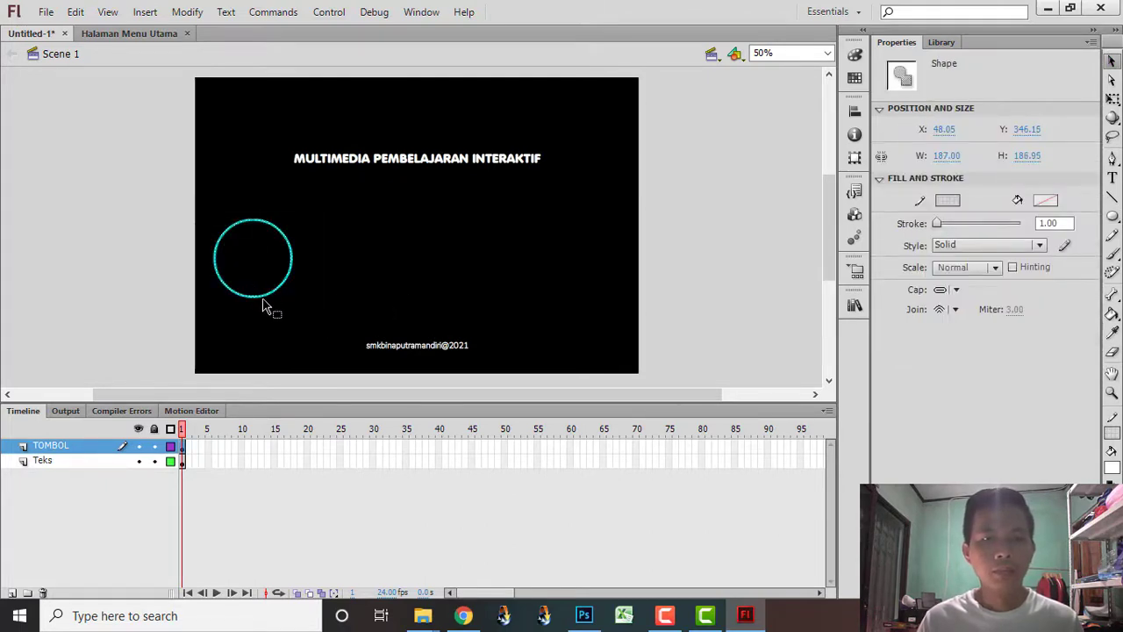
{"action": "key", "text": "ctrl+z"}
- Move the white circle's fill to about X 74, Y 312, between the title and the footer
{"action": "left_click_drag", "start_coordinate": [262, 288], "coordinate": [254, 274]}
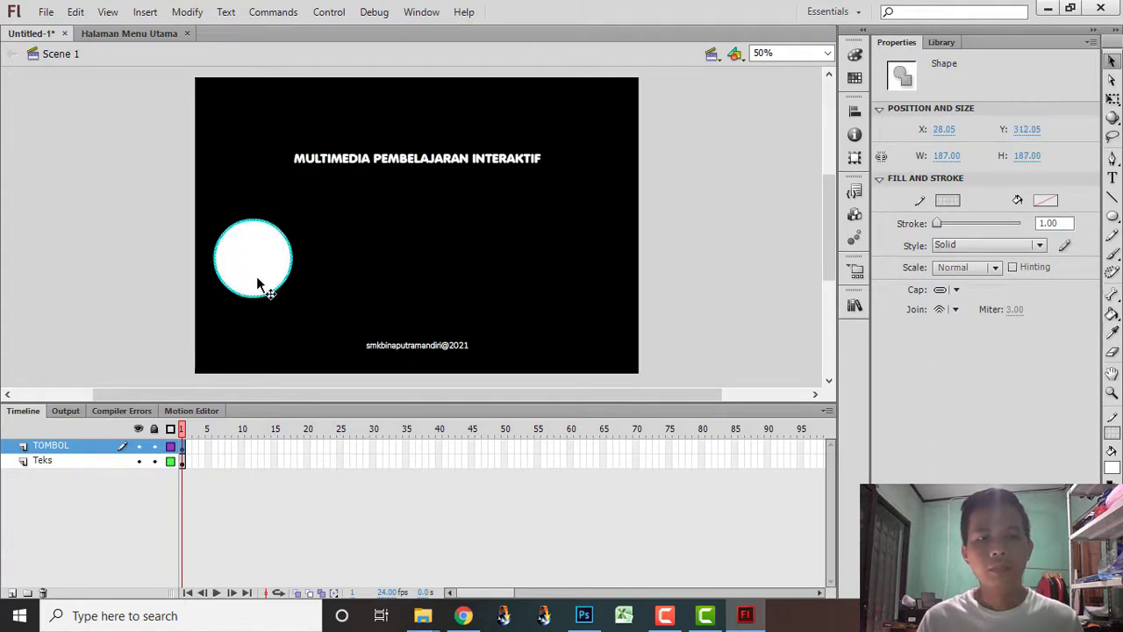
{"action": "left_click", "coordinate": [279, 289]}
{"action": "left_click", "coordinate": [269, 275]}
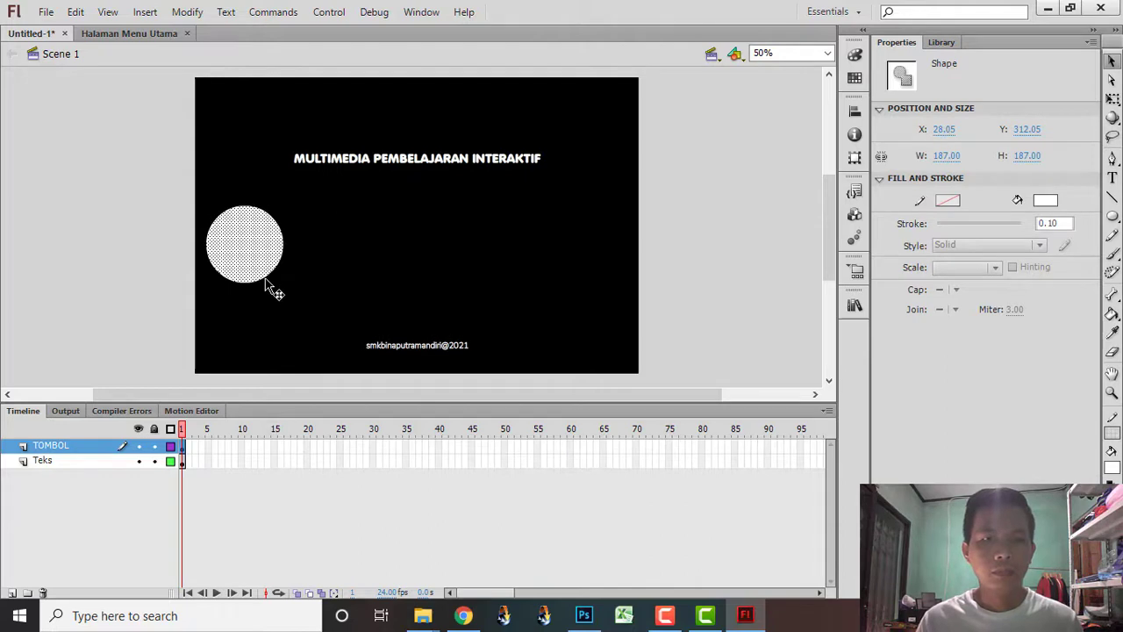
{"action": "left_click", "coordinate": [156, 278]}
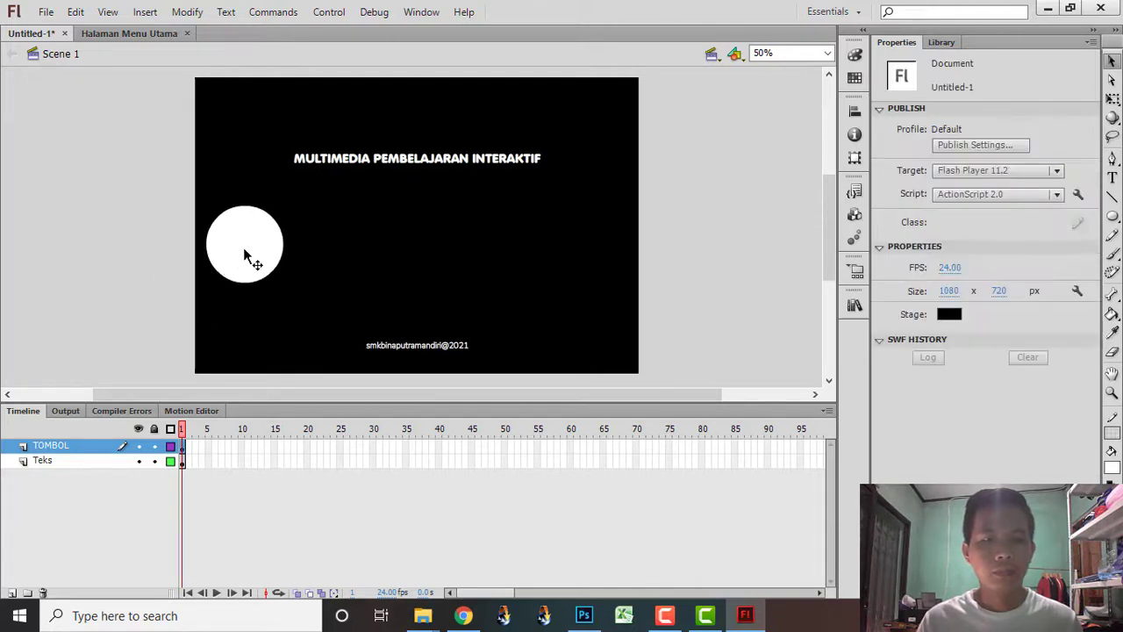
{"action": "left_click_drag", "start_coordinate": [246, 256], "coordinate": [265, 256]}
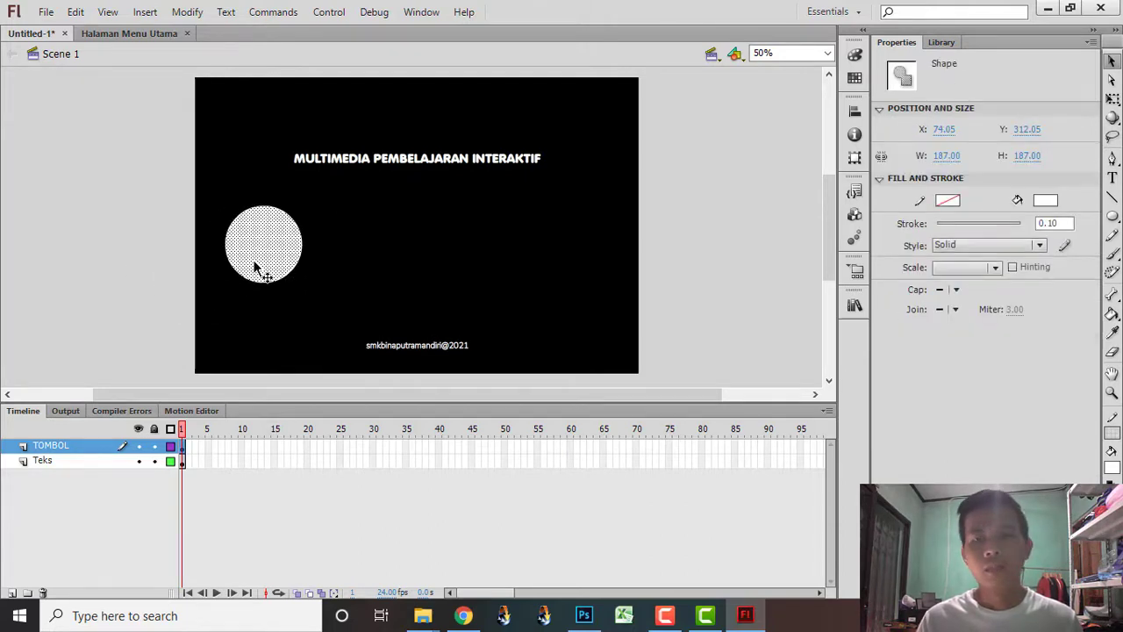
- Fill the circle with red #FF0000 and move it horizontally to about X 54
{"action": "left_click", "coordinate": [1045, 201]}
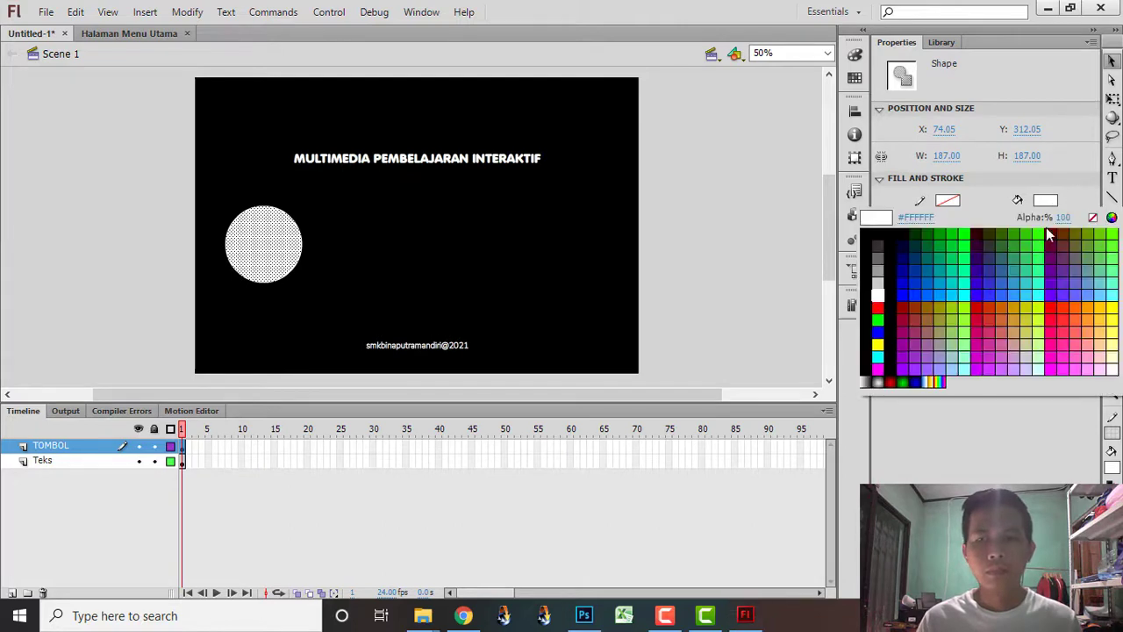
{"action": "left_click", "coordinate": [1056, 314]}
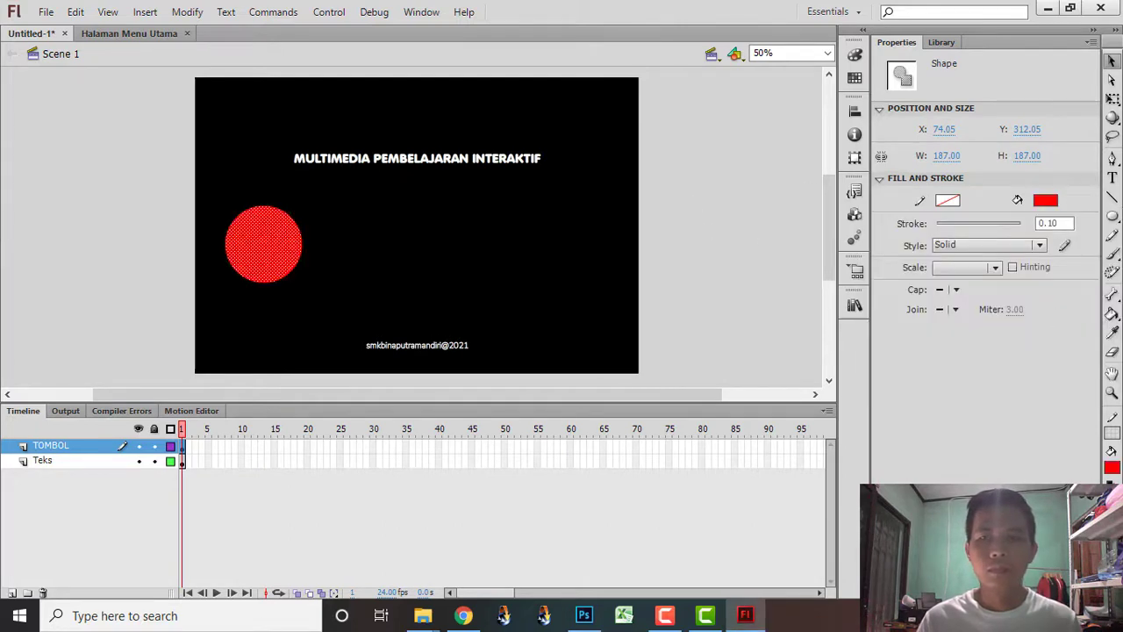
{"action": "left_click", "coordinate": [293, 295]}
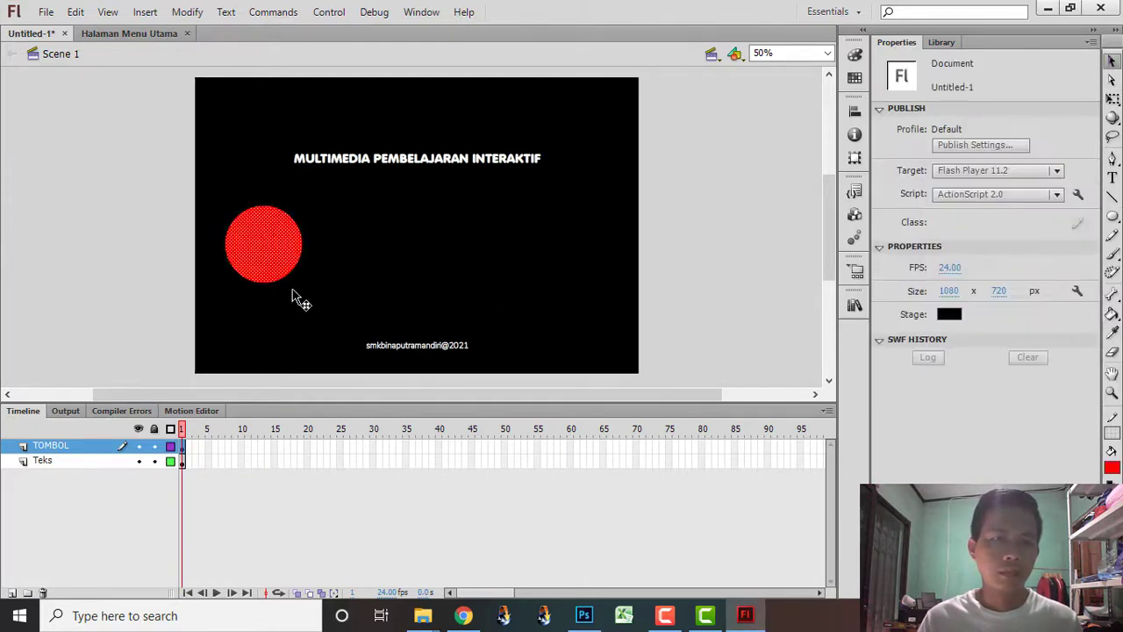
{"action": "left_click_drag", "start_coordinate": [266, 273], "coordinate": [258, 273]}
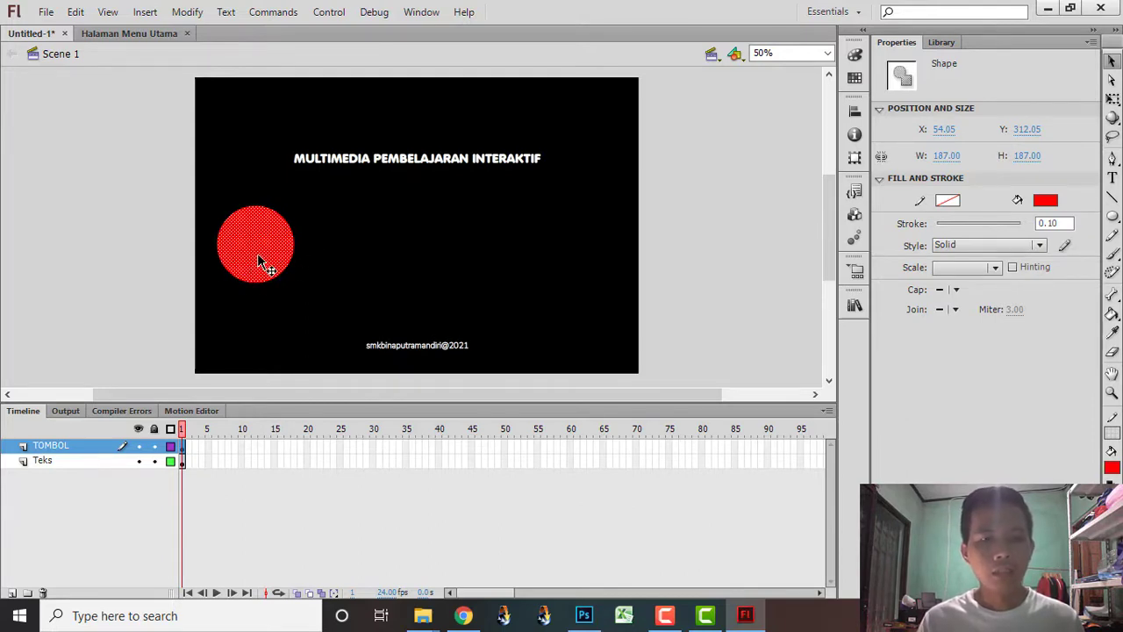
- Copy the red circle into an evenly spaced row of four, placing the copies at about X 294, 536 and 776
{"action": "left_click_drag", "start_coordinate": [257, 248], "coordinate": [357, 250]}
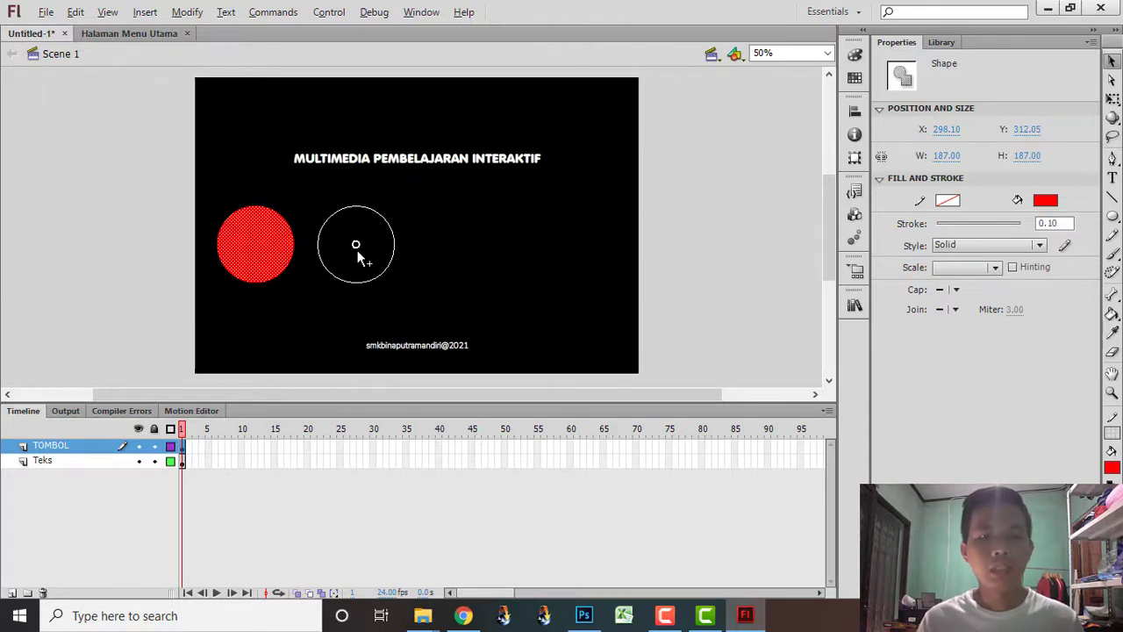
{"action": "left_click_drag", "start_coordinate": [357, 250], "coordinate": [355, 250]}
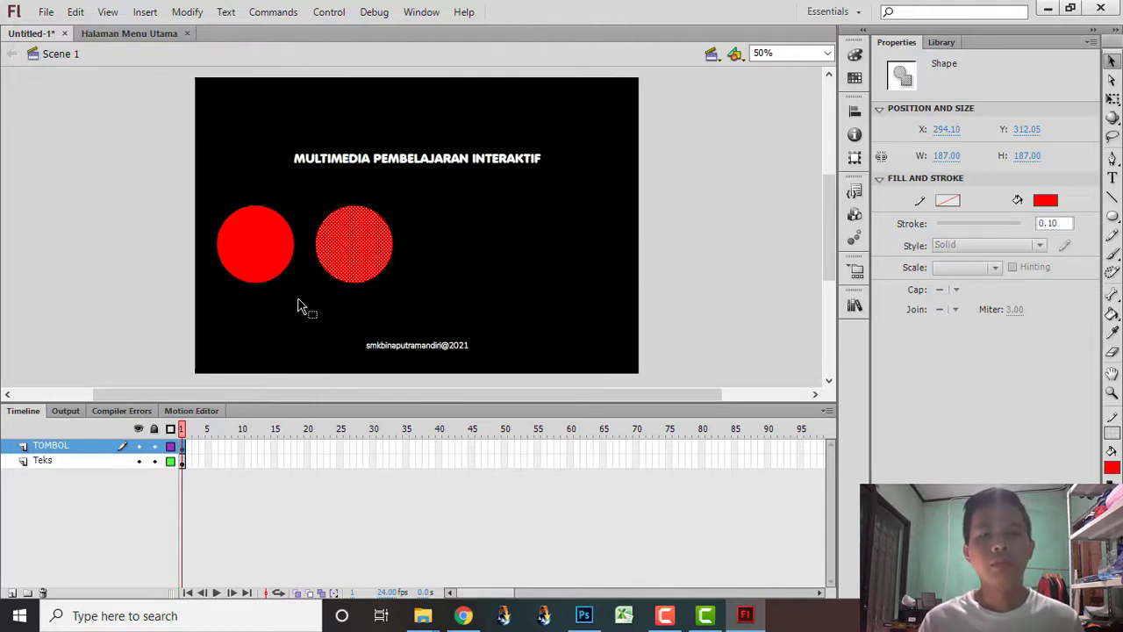
{"action": "left_click", "coordinate": [285, 274], "text": "shift"}
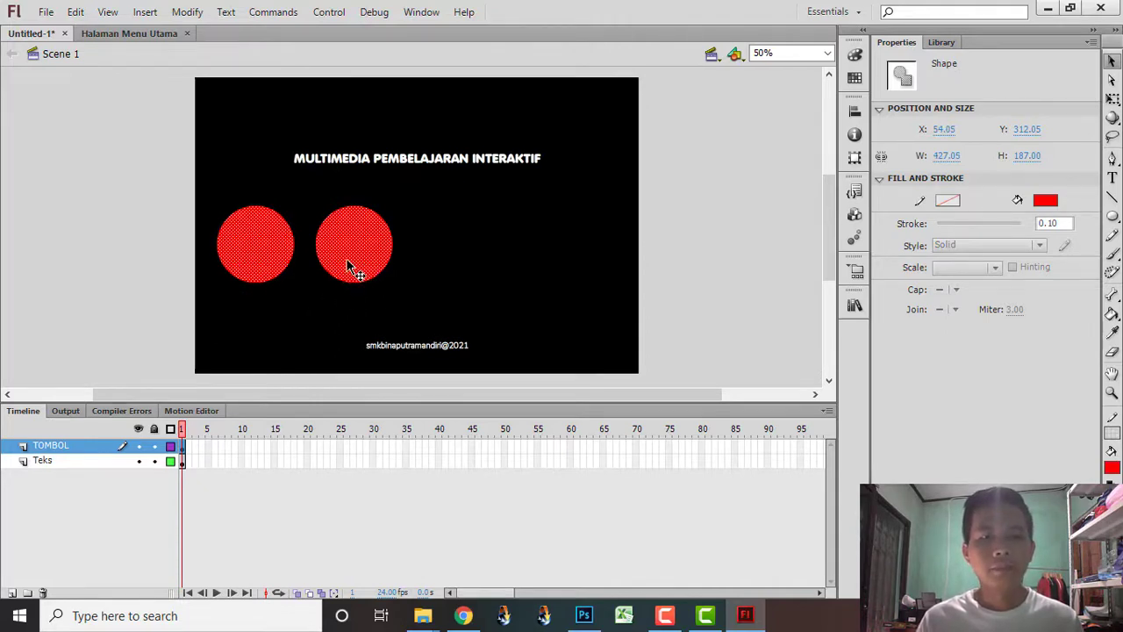
{"action": "left_click_drag", "start_coordinate": [351, 268], "coordinate": [545, 256]}
{"action": "left_click", "coordinate": [689, 261]}
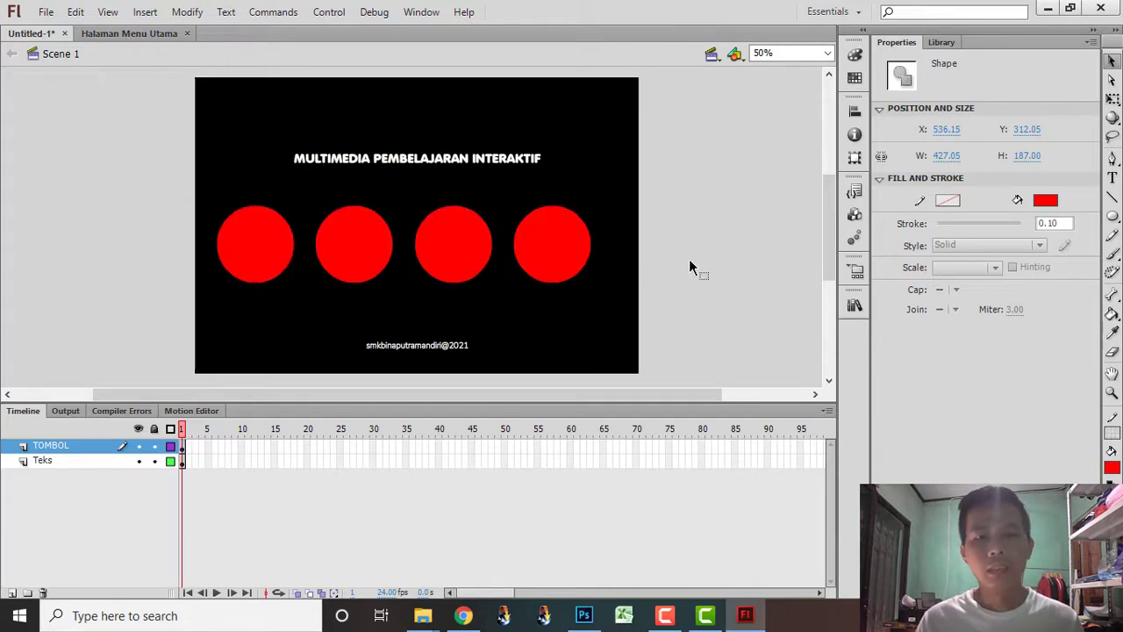
- Recolour the second circle orange-red, the third orange and the fourth light yellow-orange
{"action": "left_click", "coordinate": [353, 249]}
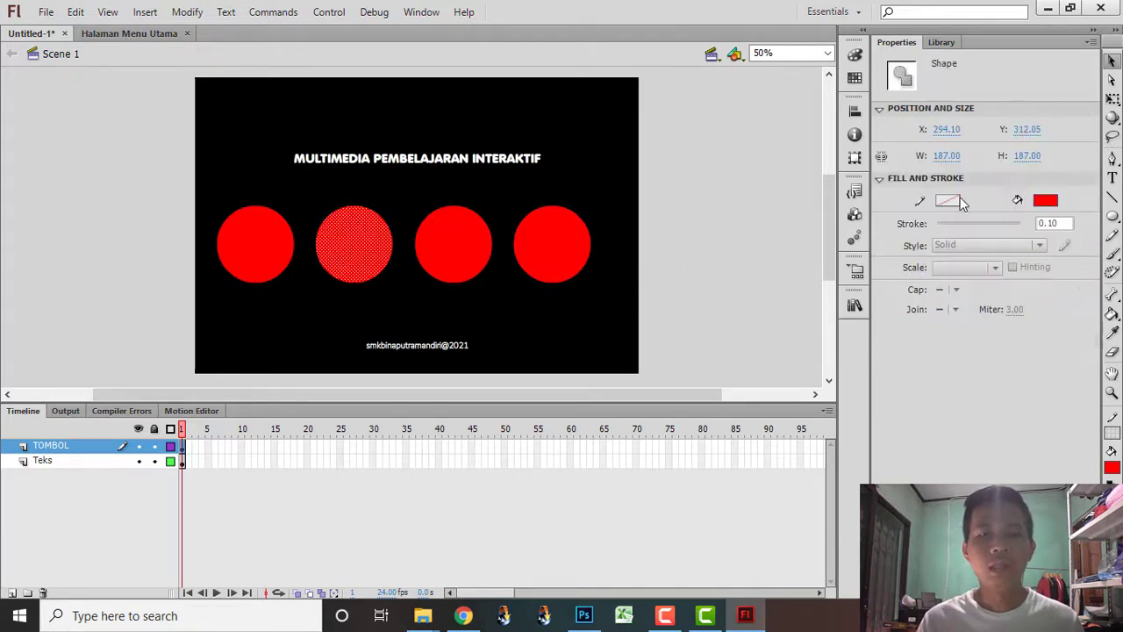
{"action": "left_click", "coordinate": [1046, 201]}
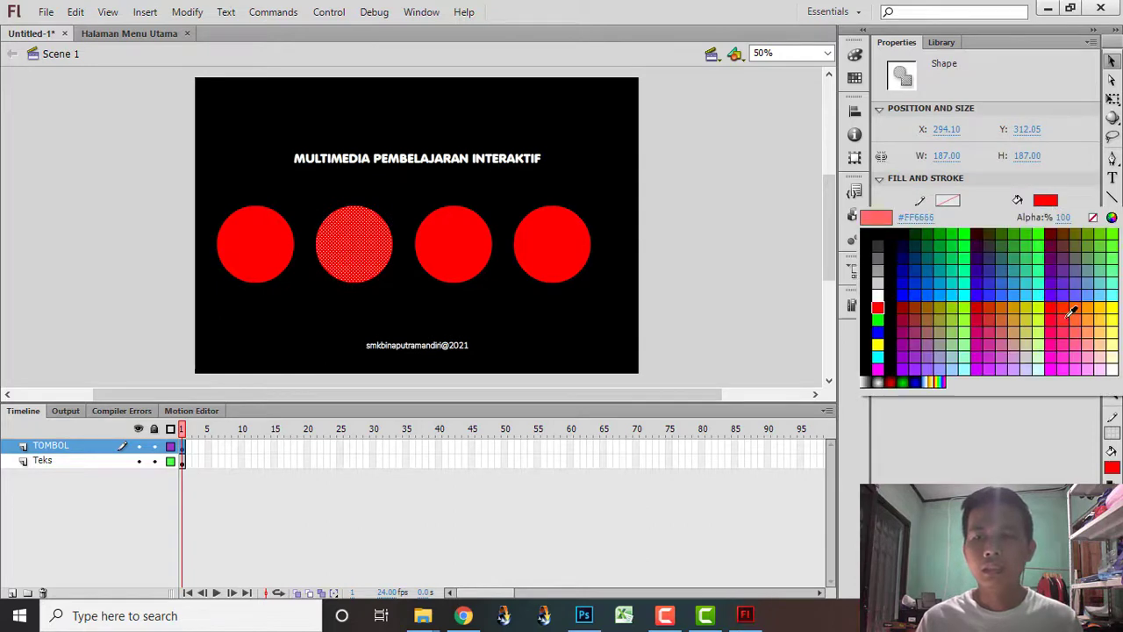
{"action": "left_click", "coordinate": [1073, 312]}
{"action": "left_click", "coordinate": [465, 259]}
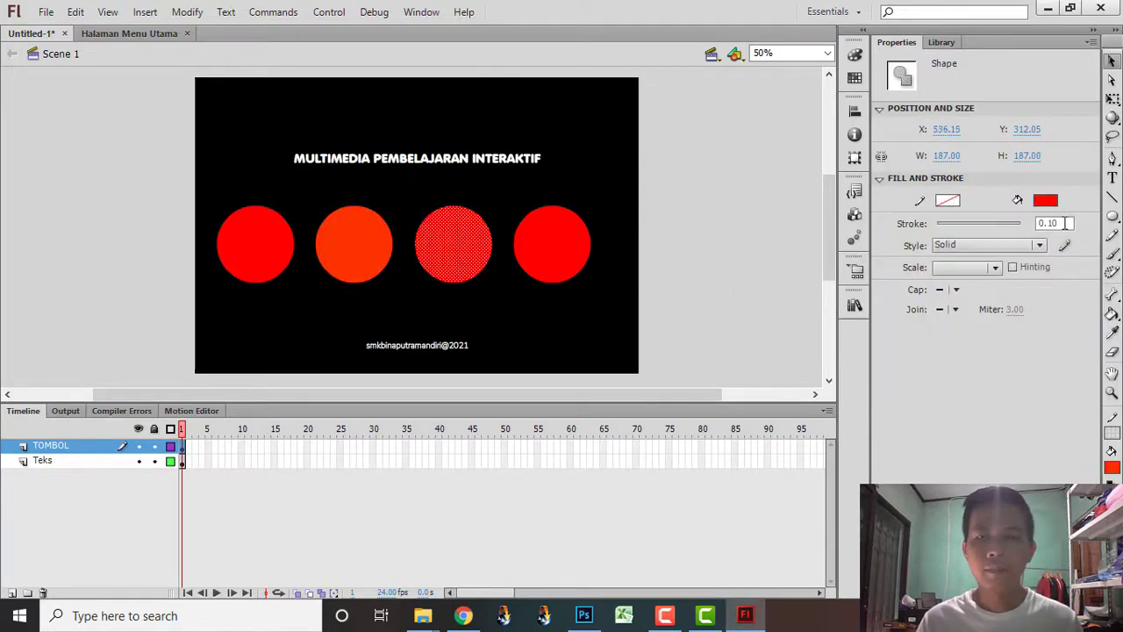
{"action": "left_click", "coordinate": [1045, 201]}
{"action": "left_click", "coordinate": [1086, 304]}
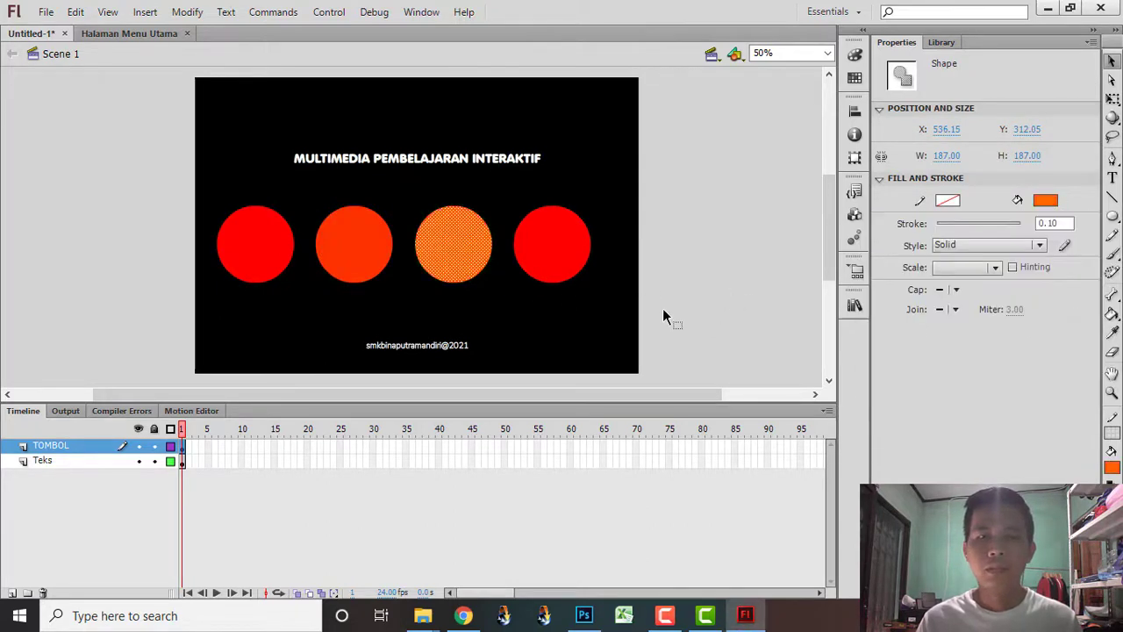
{"action": "left_click", "coordinate": [576, 263]}
{"action": "left_click", "coordinate": [1044, 202]}
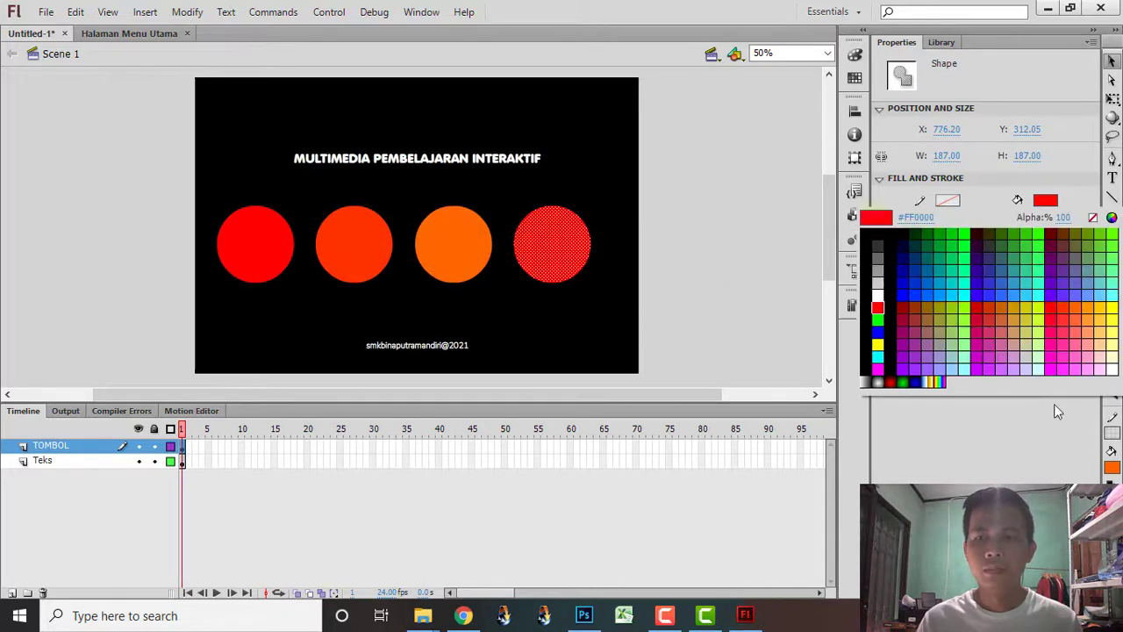
{"action": "left_click", "coordinate": [1094, 301]}
{"action": "left_click", "coordinate": [715, 309]}
- Delete the stray circle outline left just below the red circle
{"action": "left_click_drag", "start_coordinate": [740, 313], "coordinate": [167, 190]}
{"action": "left_click", "coordinate": [265, 303]}
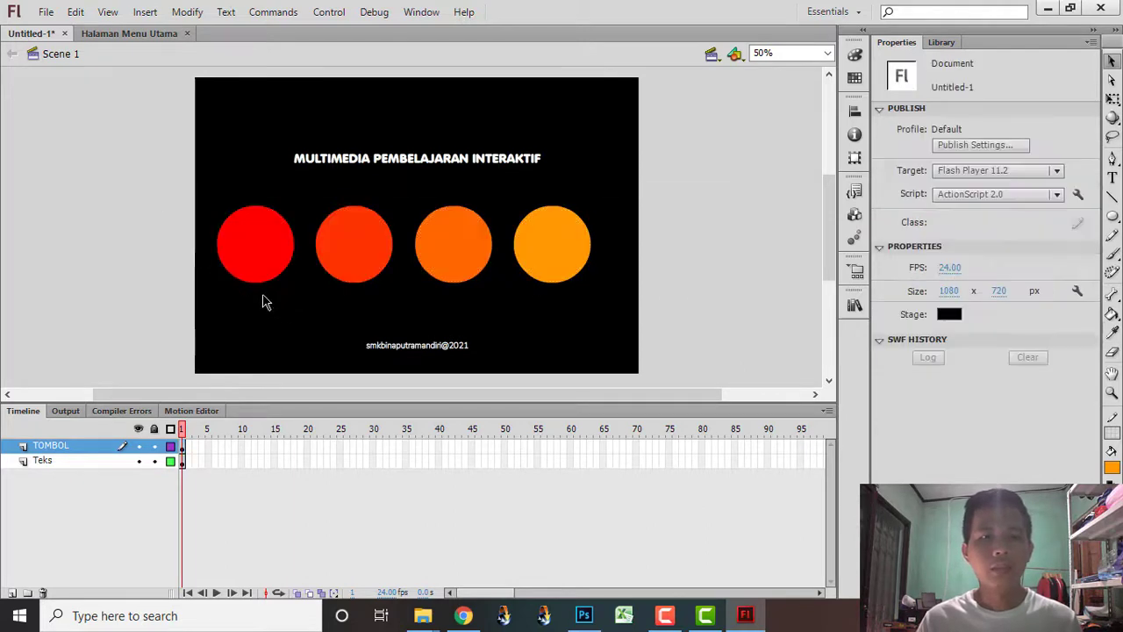
{"action": "left_click", "coordinate": [266, 299]}
{"action": "key", "text": "Delete"}
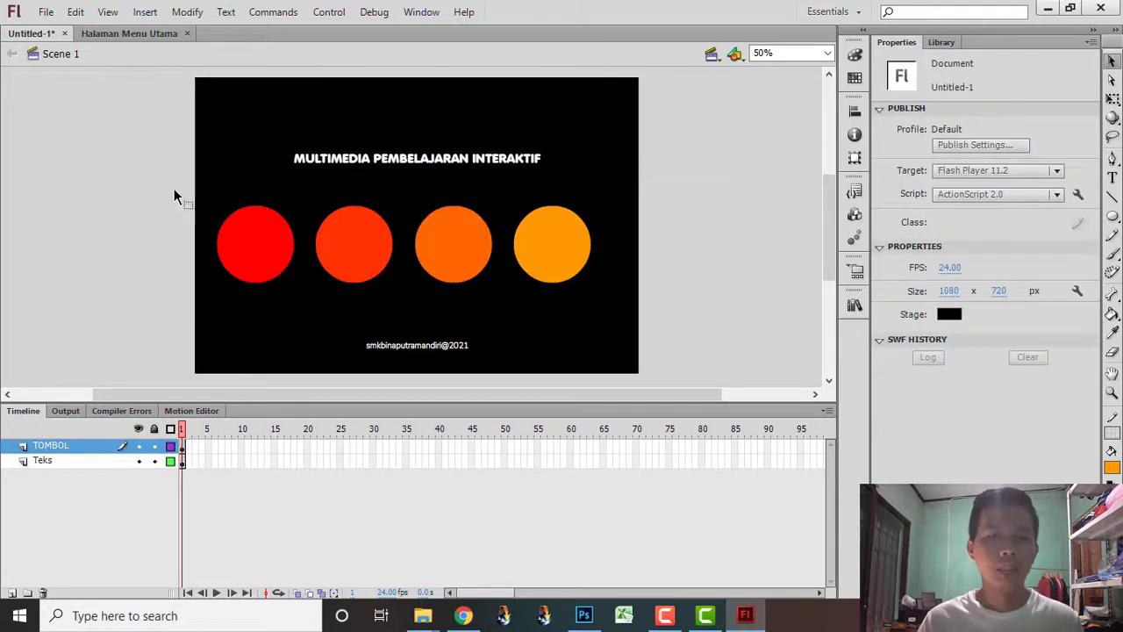
- Move all four circles together horizontally so the row starts at about X 94
{"action": "left_click_drag", "start_coordinate": [173, 188], "coordinate": [638, 333]}
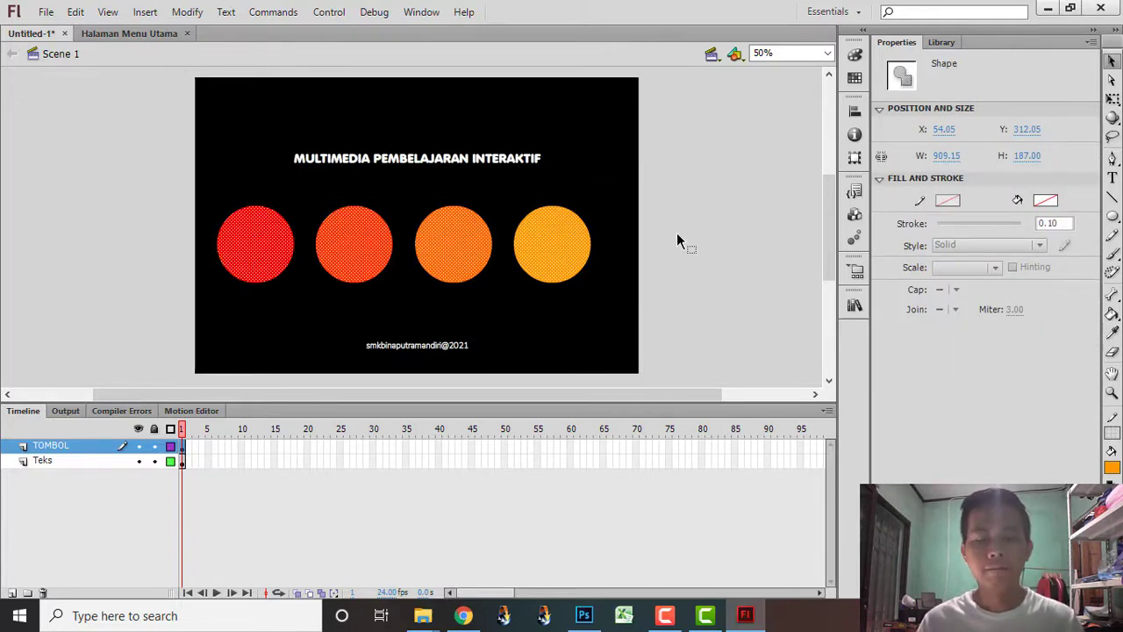
{"action": "left_click_drag", "start_coordinate": [566, 265], "coordinate": [583, 265]}
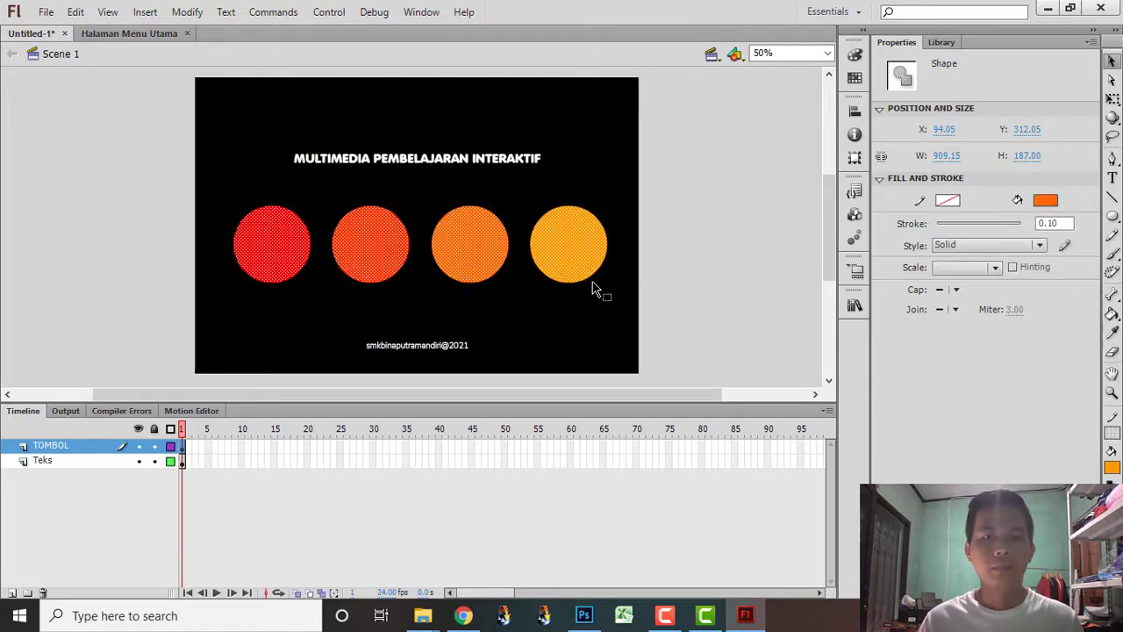
{"action": "left_click", "coordinate": [696, 305]}
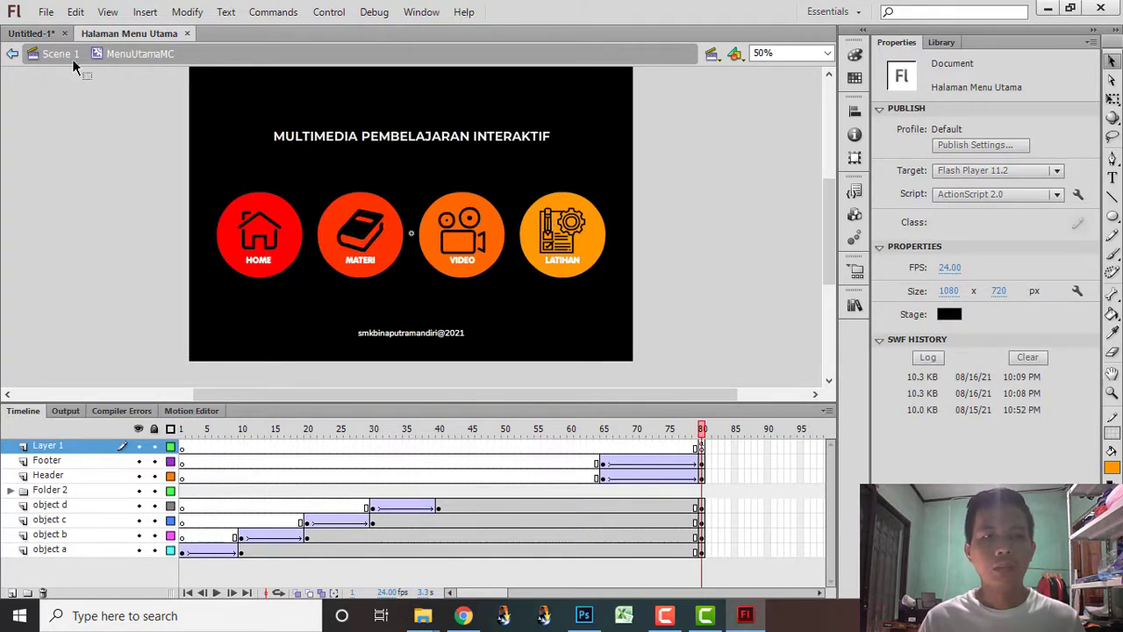
- Import the evaluation, video camera, house and book_3725 icon images from Downloads onto the stage of Untitled-1, on the TOMBOL layer
{"action": "left_click", "coordinate": [33, 35]}
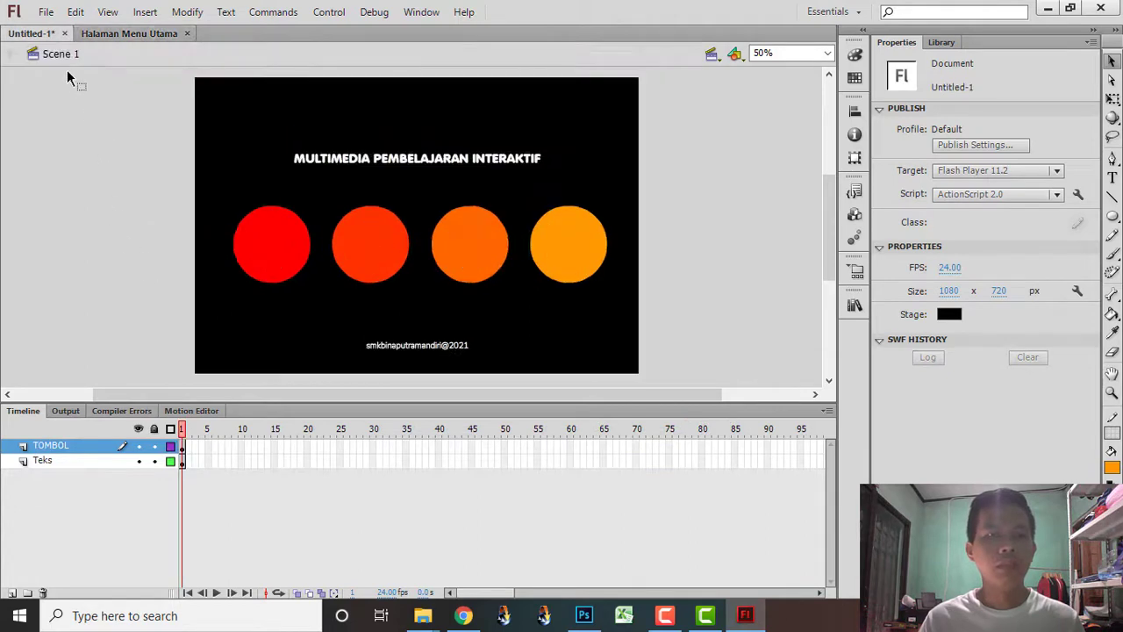
{"action": "left_click", "coordinate": [45, 12]}
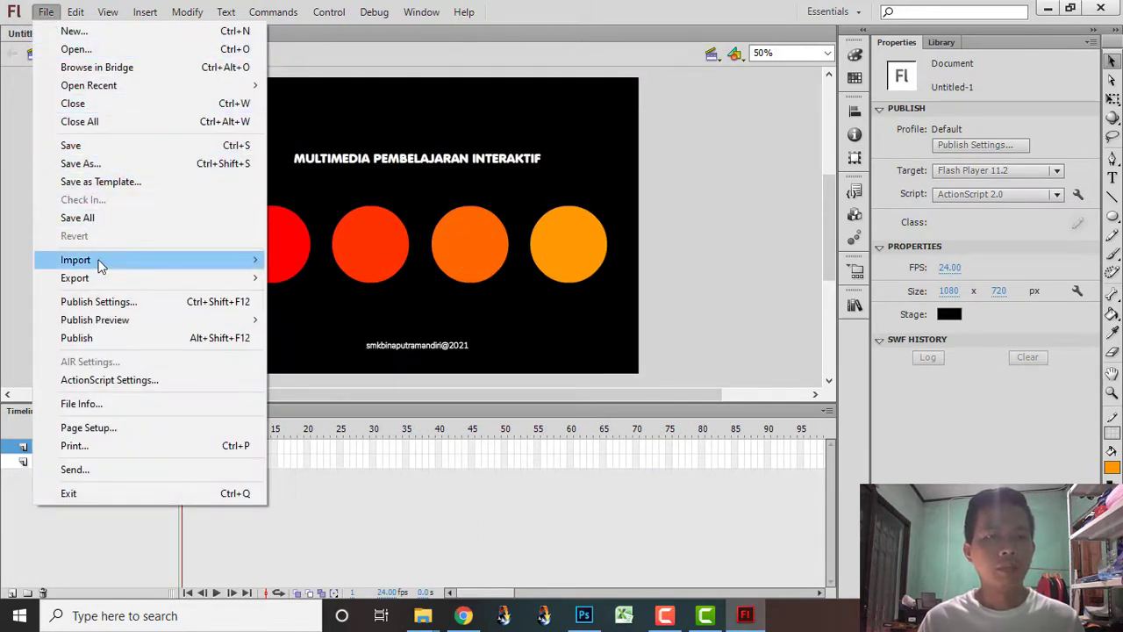
{"action": "mouse_move", "coordinate": [255, 261]}
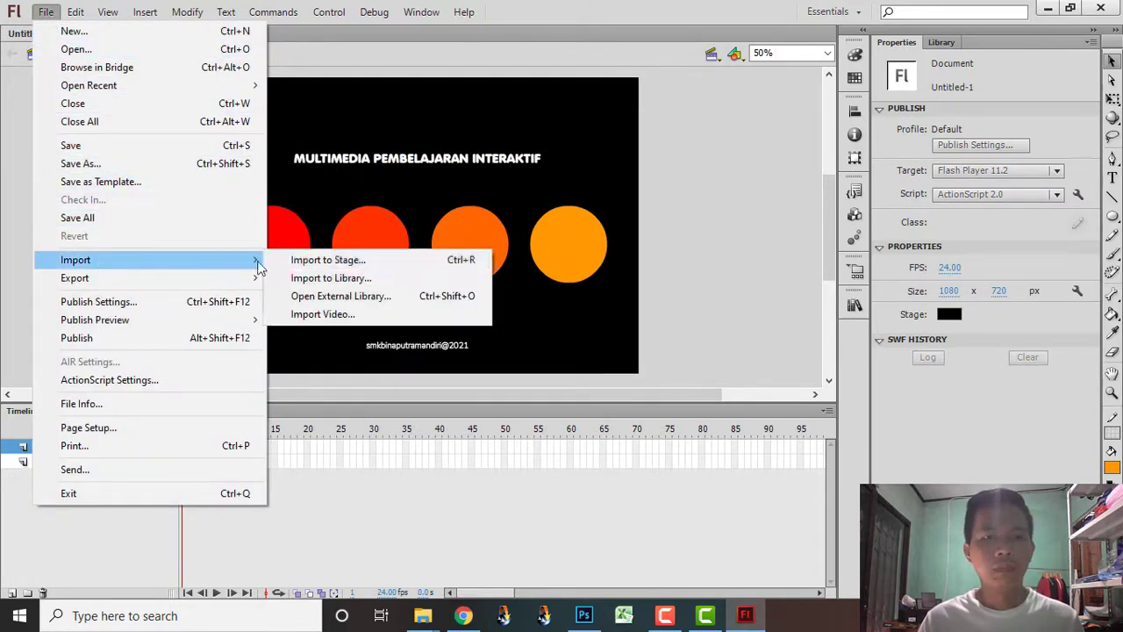
{"action": "left_click", "coordinate": [338, 265]}
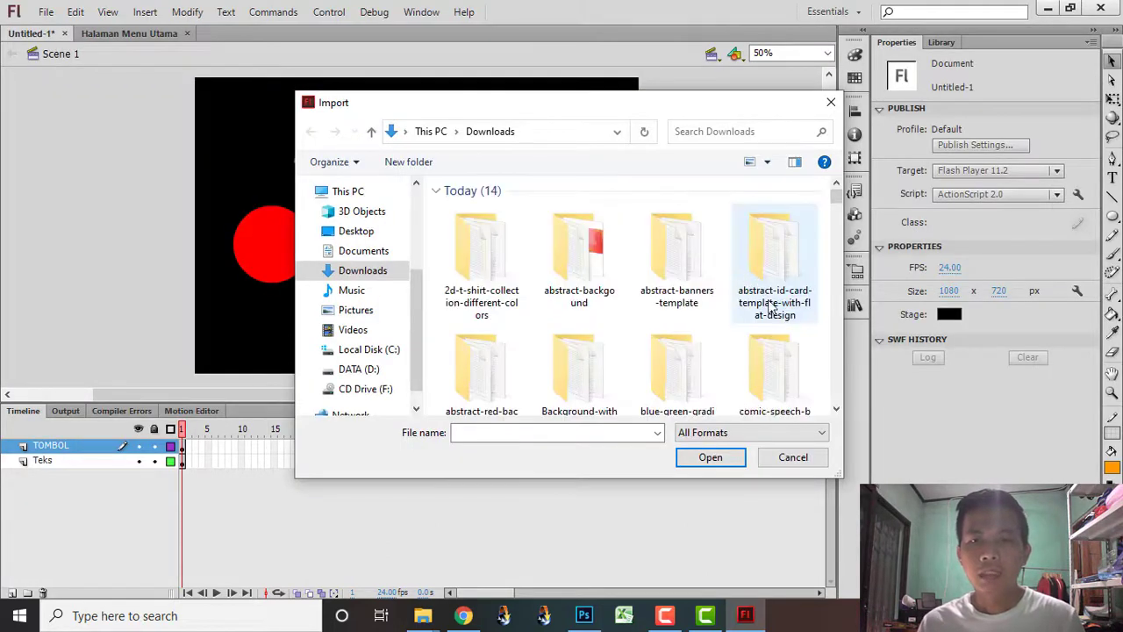
{"action": "left_click", "coordinate": [836, 408]}
{"action": "left_click", "coordinate": [836, 409]}
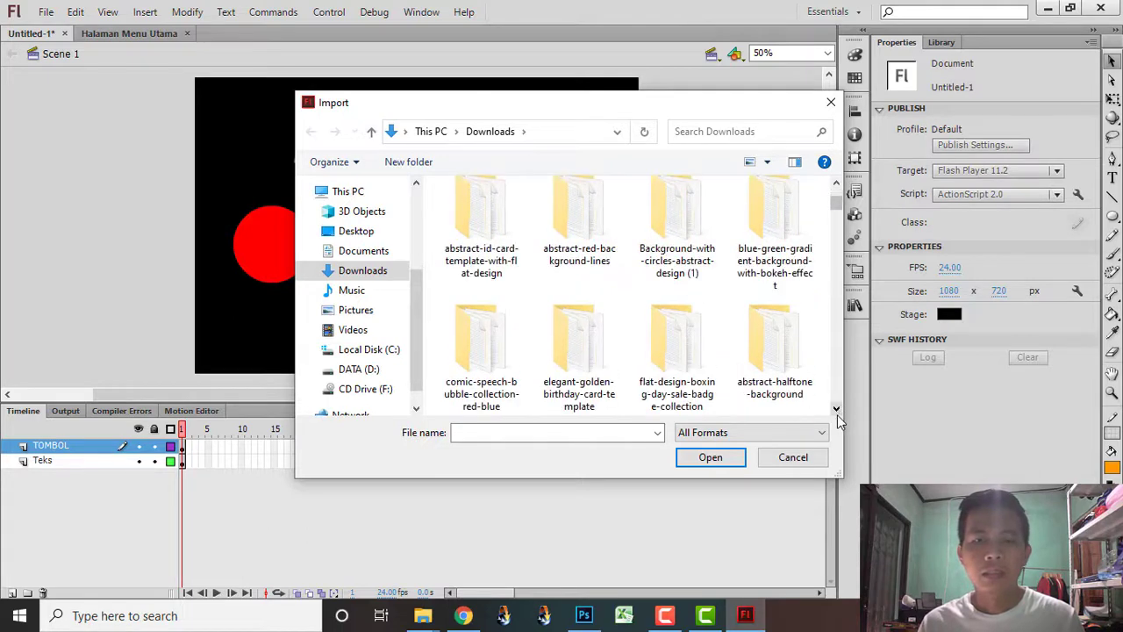
{"action": "left_click", "coordinate": [836, 409]}
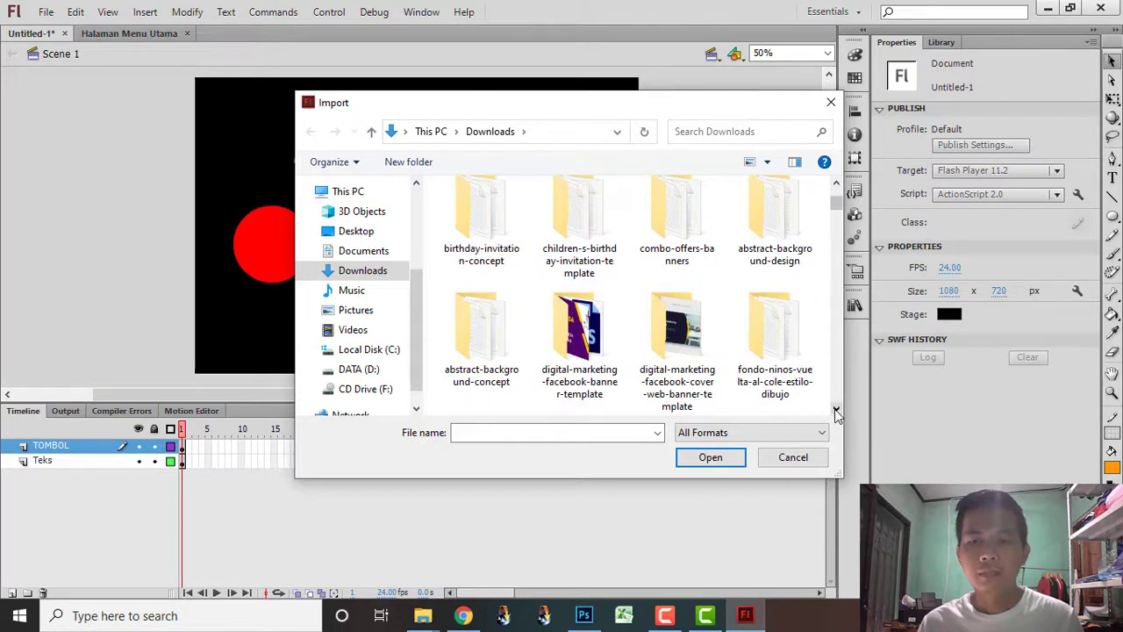
{"action": "left_click", "coordinate": [836, 411]}
{"action": "left_click", "coordinate": [836, 411]}
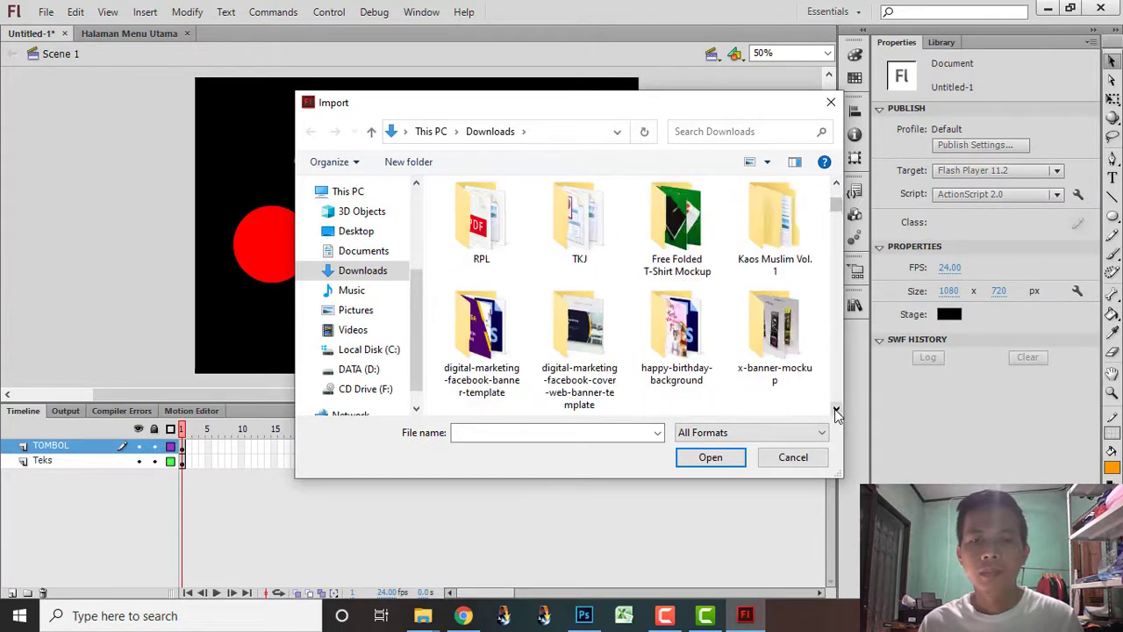
{"action": "left_click", "coordinate": [837, 411]}
{"action": "left_click", "coordinate": [836, 410]}
{"action": "left_click", "coordinate": [836, 410]}
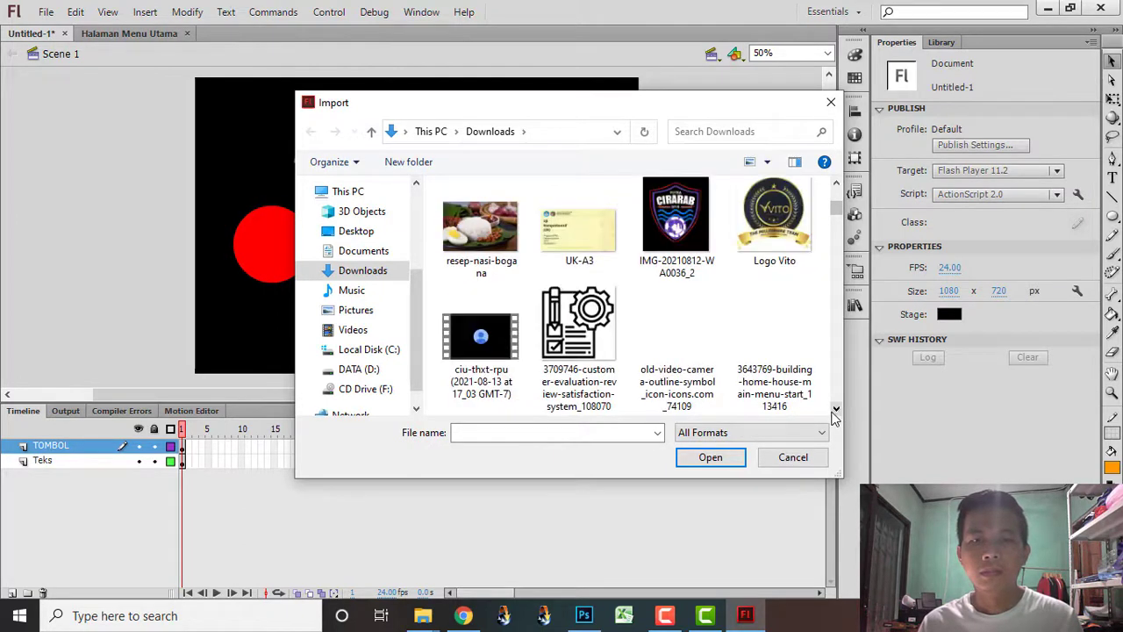
{"action": "left_click", "coordinate": [777, 351]}
{"action": "left_click", "coordinate": [578, 237]}
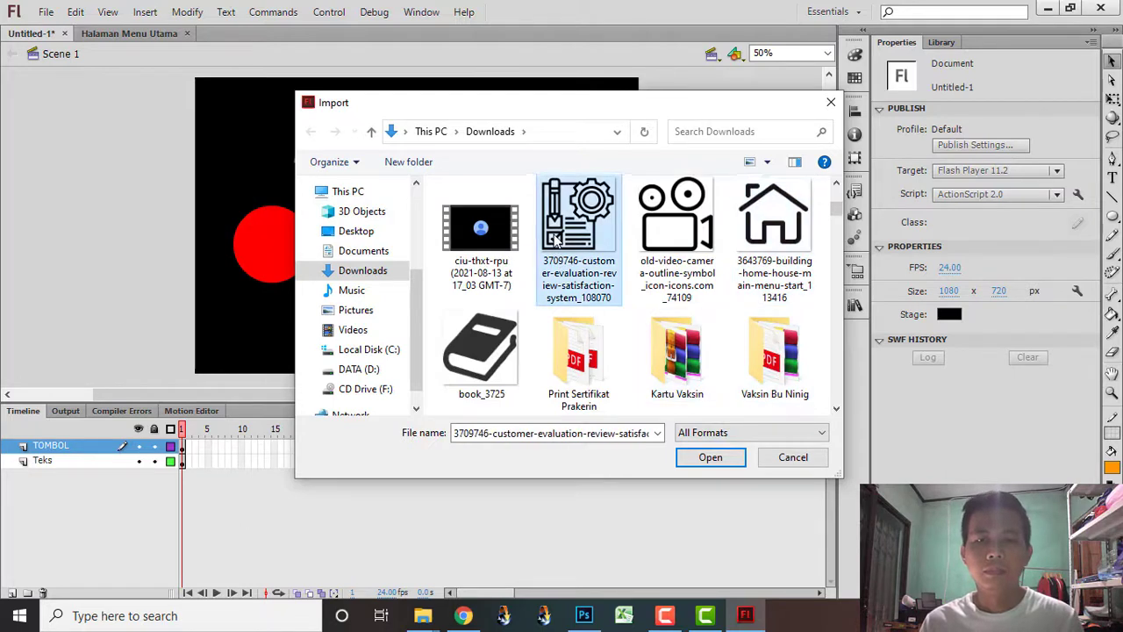
{"action": "left_click", "coordinate": [503, 391], "text": "shift"}
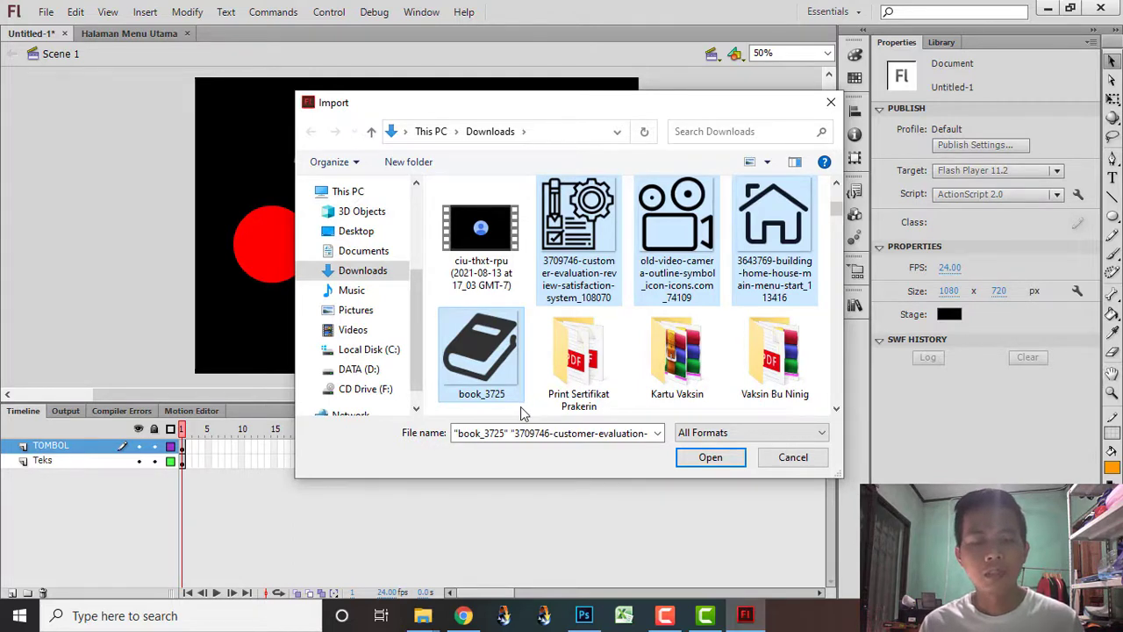
{"action": "left_click", "coordinate": [721, 462]}
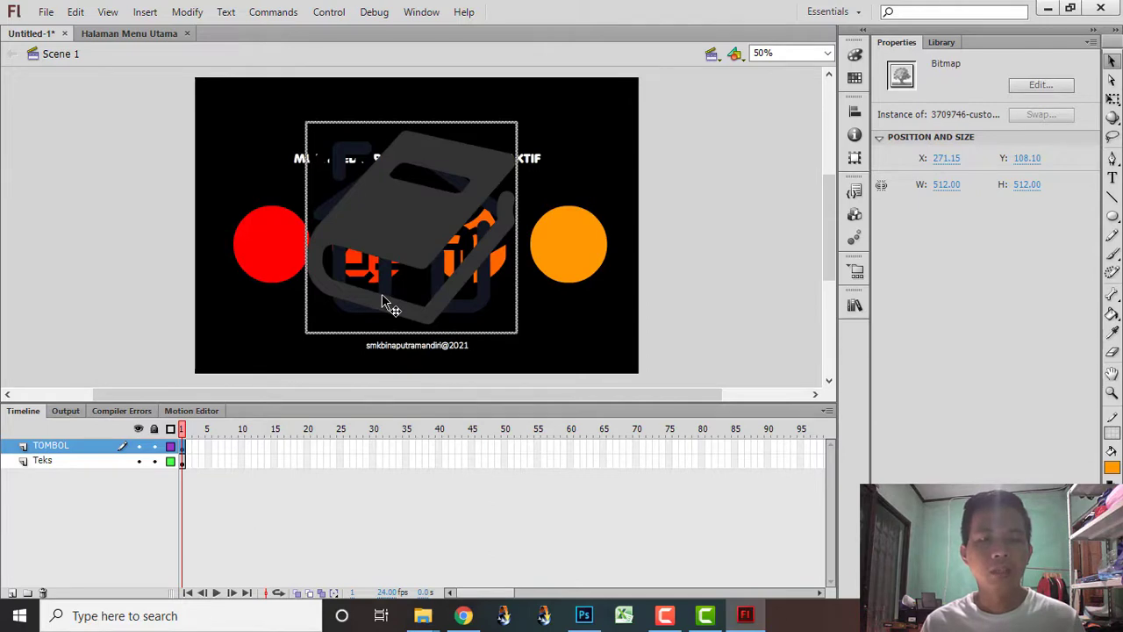
- Scale the four imported icons down together to about 117.6 px square and place the stack inside the red circle
{"action": "left_click", "coordinate": [856, 121]}
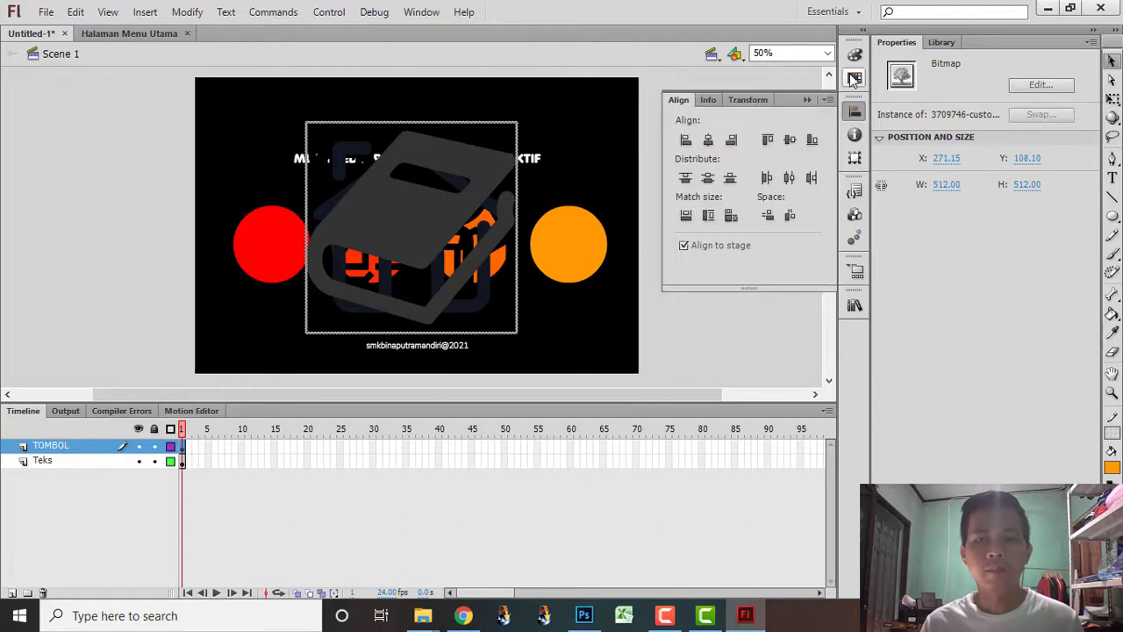
{"action": "left_click", "coordinate": [852, 140]}
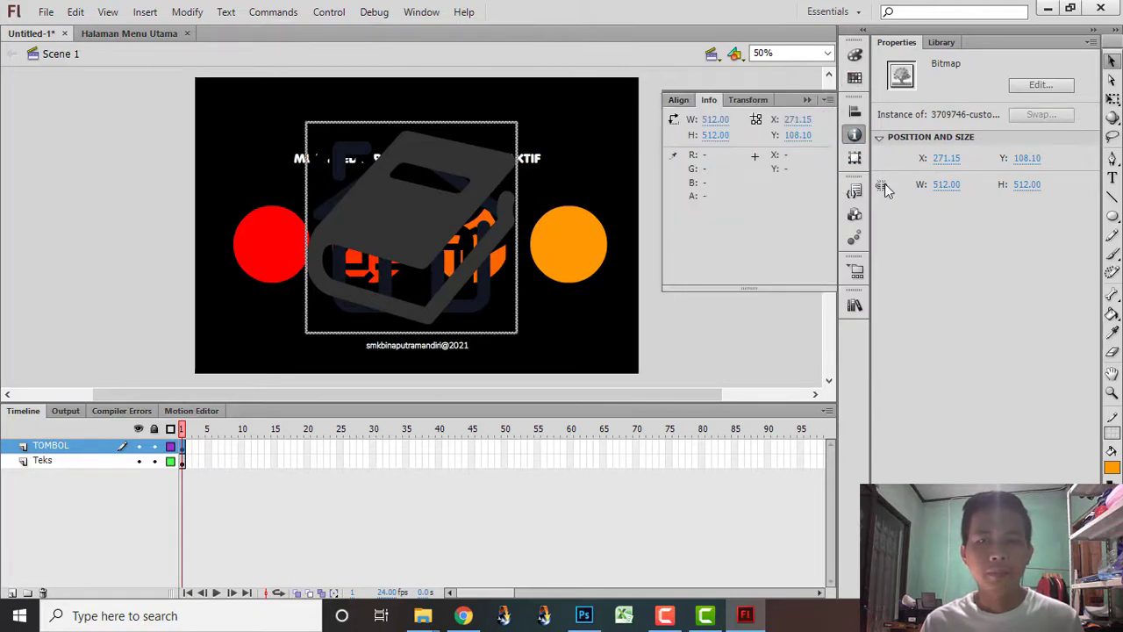
{"action": "left_click", "coordinate": [1112, 103]}
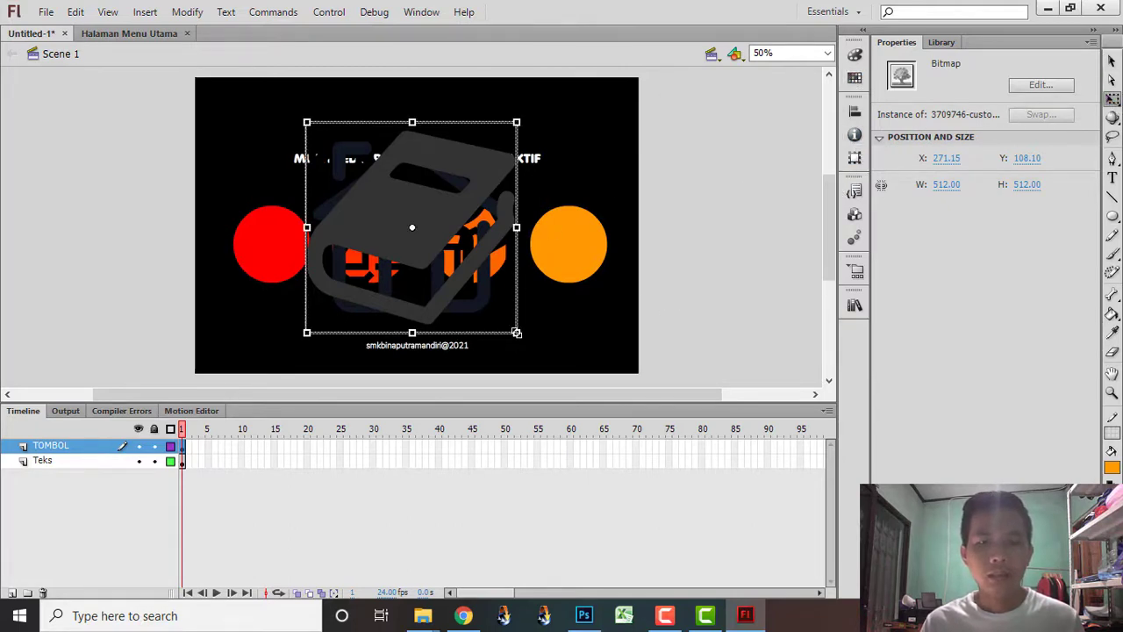
{"action": "left_click_drag", "start_coordinate": [517, 333], "coordinate": [292, 270]}
{"action": "left_click", "coordinate": [288, 301]}
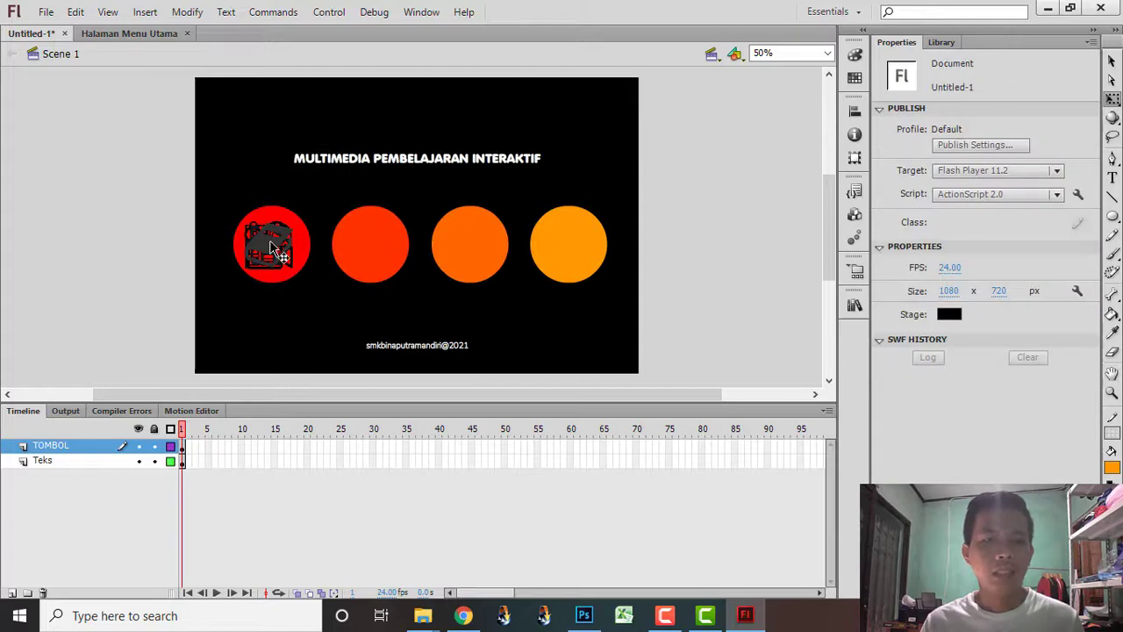
- Move the book icon onto the second circle, the house onto the third and the video camera just below the fourth
{"action": "left_click", "coordinate": [285, 270]}
{"action": "left_click_drag", "start_coordinate": [278, 258], "coordinate": [380, 277]}
{"action": "left_click_drag", "start_coordinate": [280, 263], "coordinate": [474, 264]}
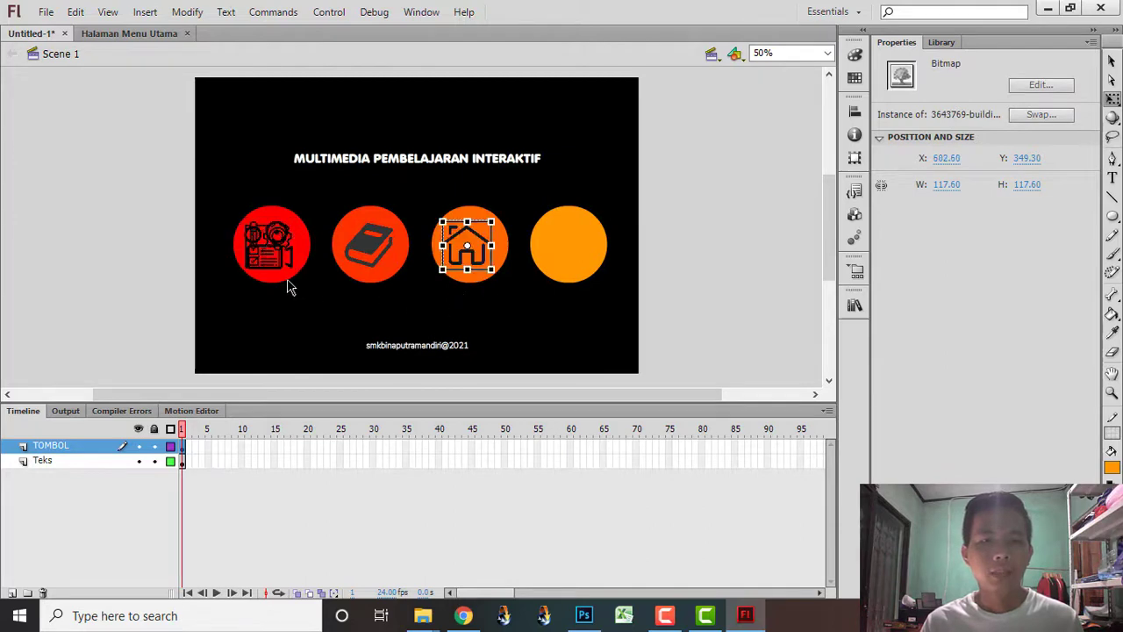
{"action": "left_click_drag", "start_coordinate": [286, 270], "coordinate": [587, 324]}
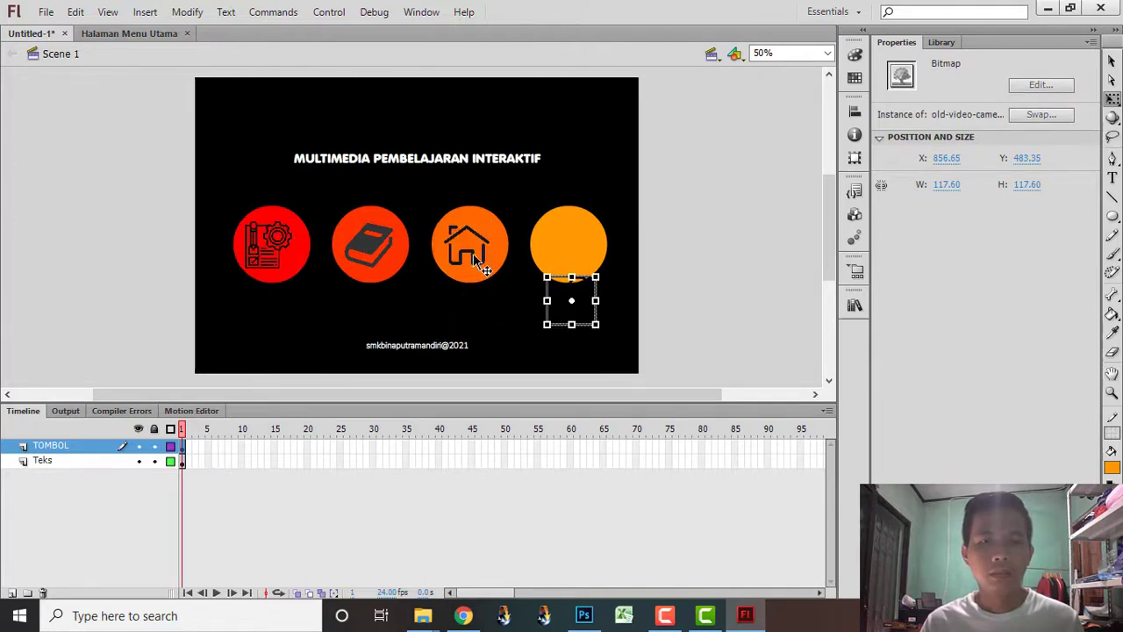
- Move the evaluation icon onto the fourth circle and the house icon onto the red circle
{"action": "left_click", "coordinate": [477, 263]}
{"action": "left_click_drag", "start_coordinate": [480, 267], "coordinate": [291, 330]}
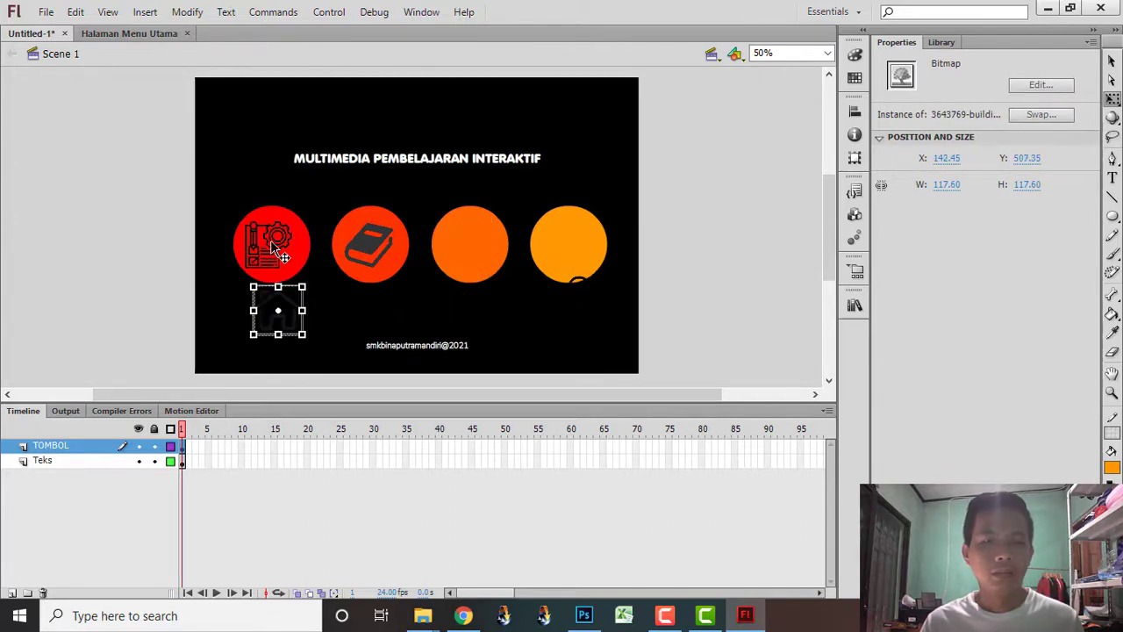
{"action": "left_click", "coordinate": [279, 270]}
{"action": "left_click_drag", "start_coordinate": [279, 272], "coordinate": [578, 265]}
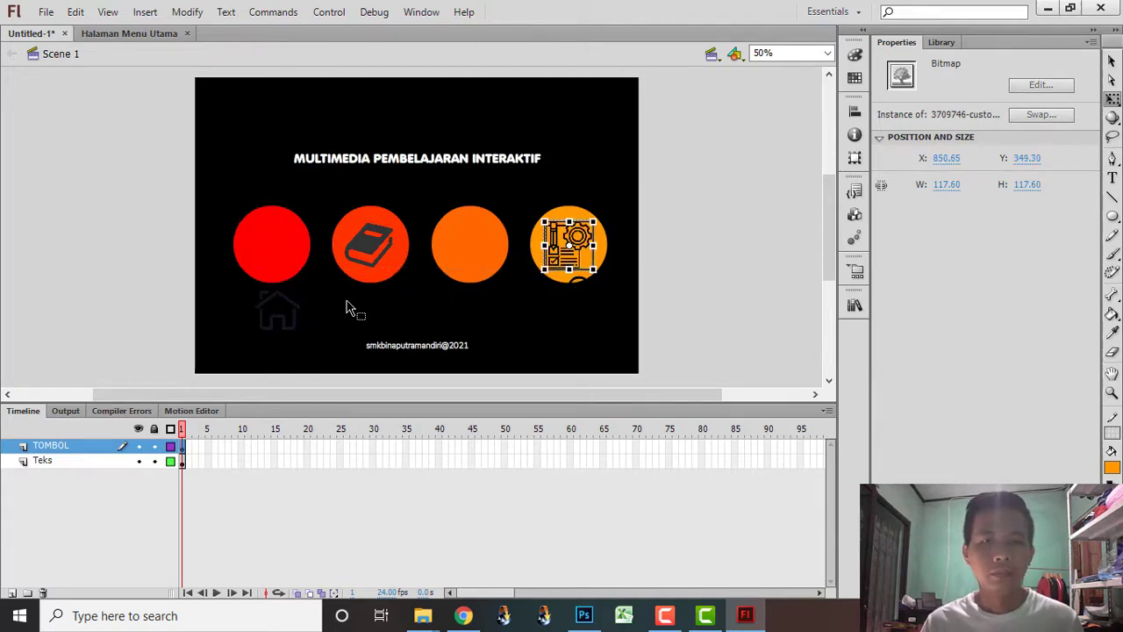
{"action": "left_click_drag", "start_coordinate": [297, 334], "coordinate": [272, 265]}
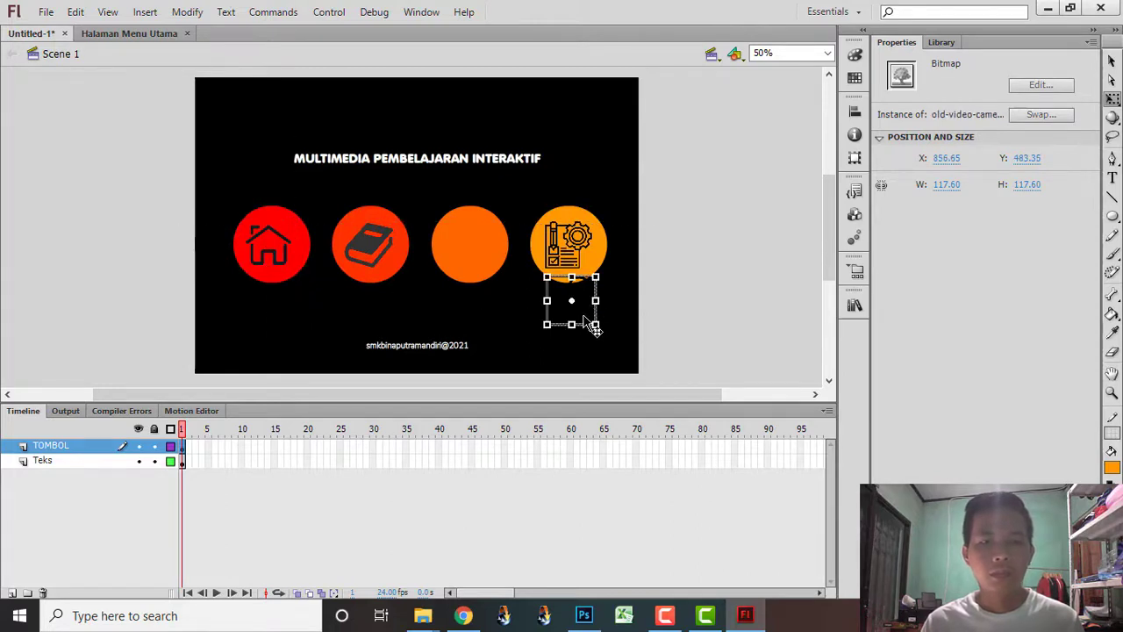
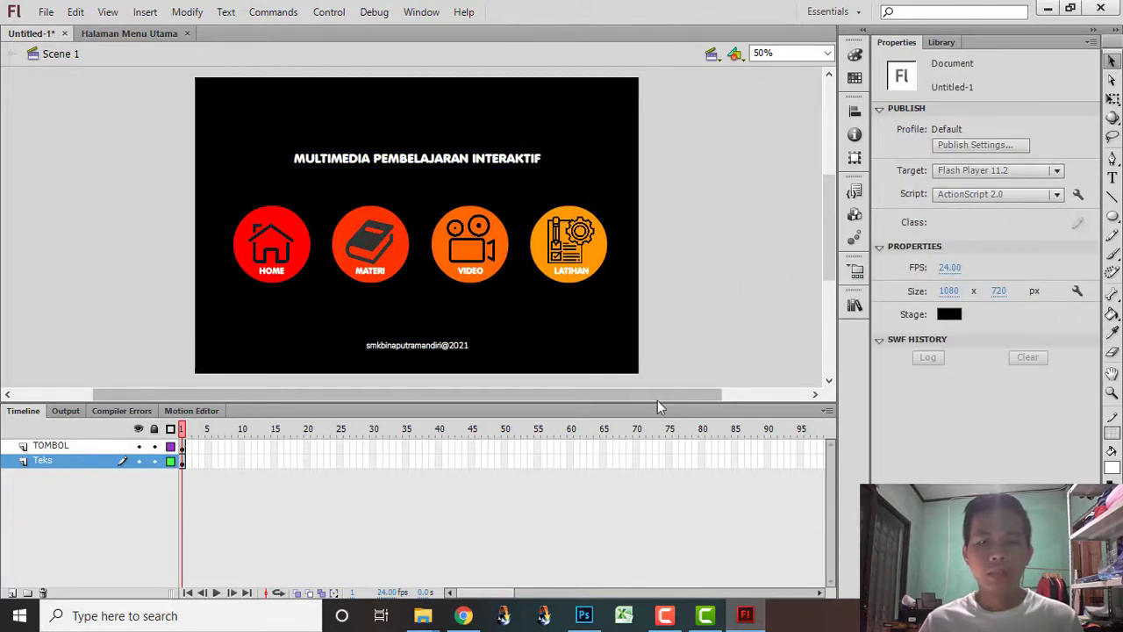
- Select everything on both layers and move it off the stage's left side, to about X -938, Y 147
{"action": "left_click_drag", "start_coordinate": [657, 400], "coordinate": [639, 400]}
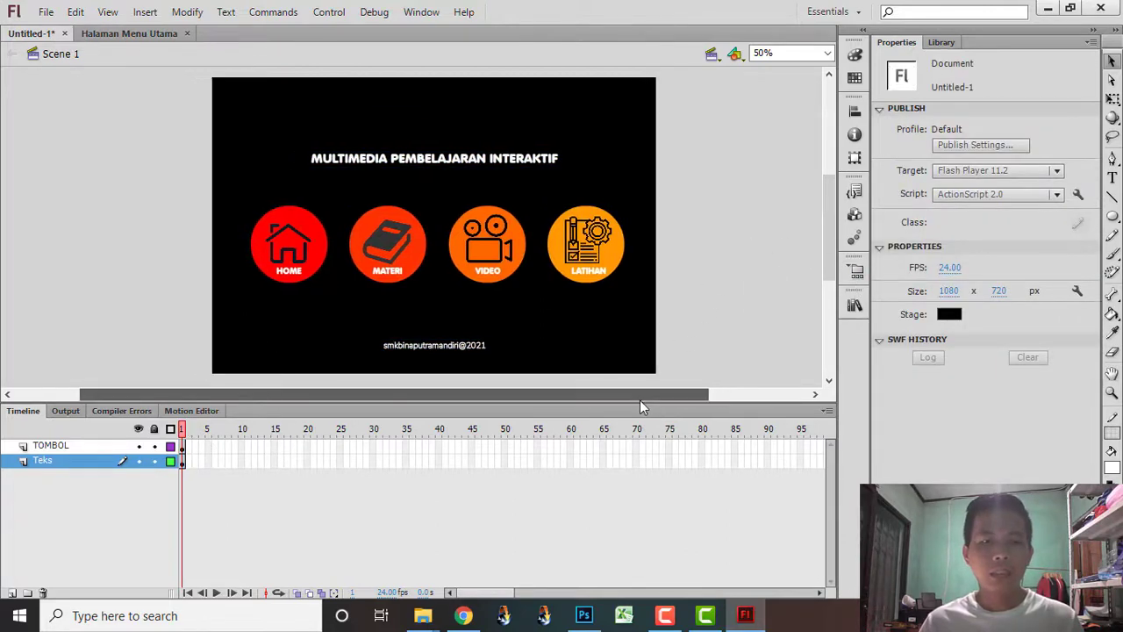
{"action": "left_click", "coordinate": [183, 446]}
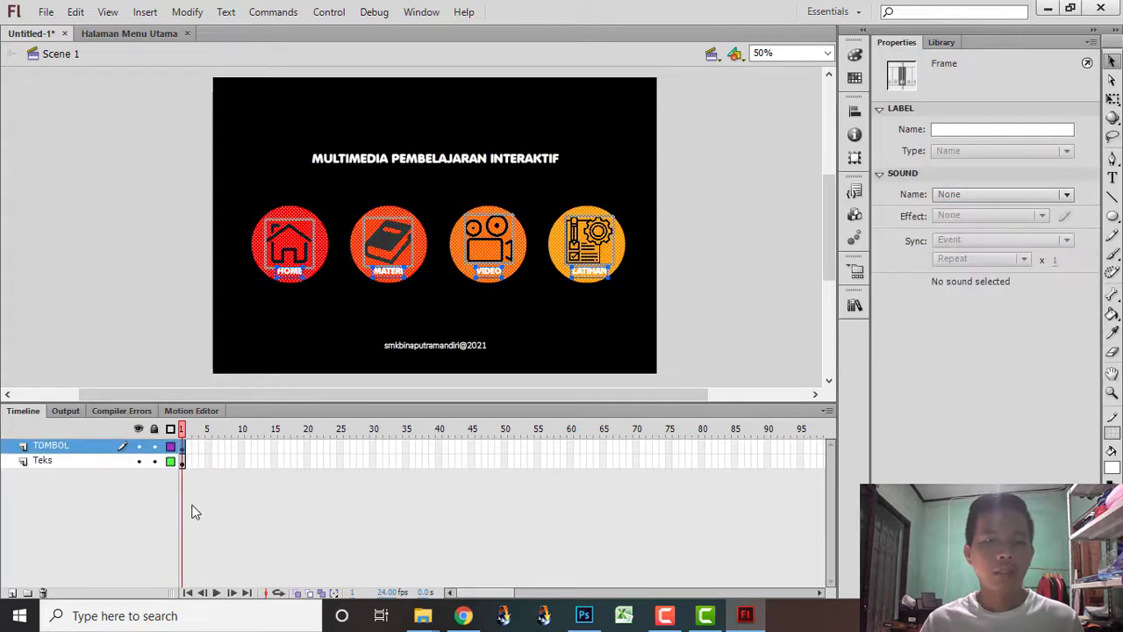
{"action": "left_click", "coordinate": [182, 463]}
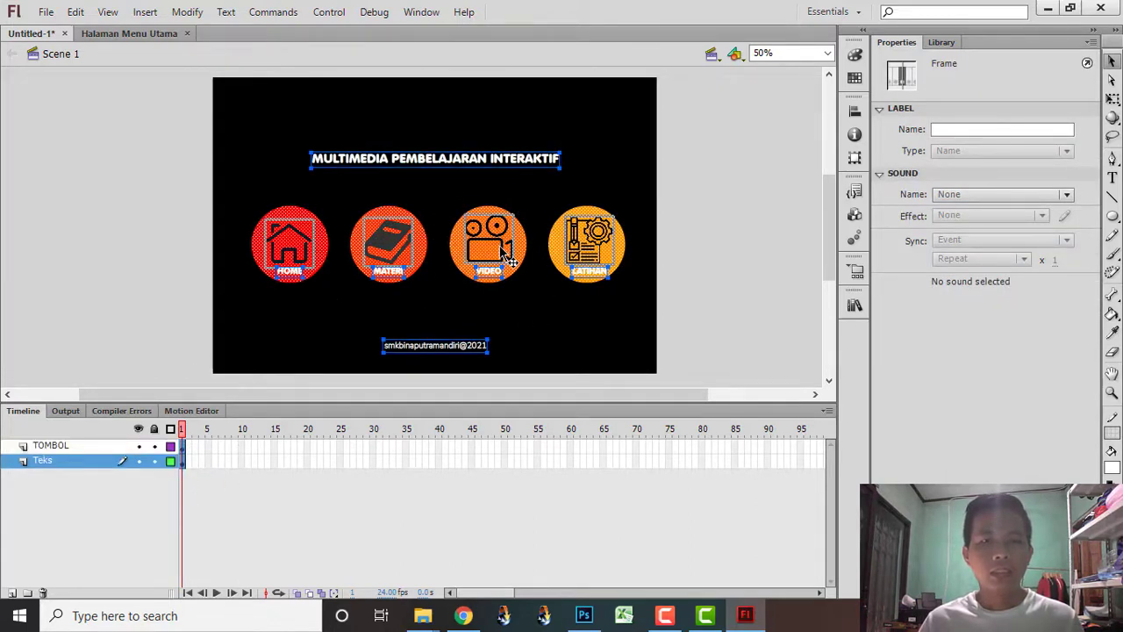
{"action": "key", "text": "ctrl+a"}
{"action": "left_click_drag", "start_coordinate": [513, 248], "coordinate": [514, 250]}
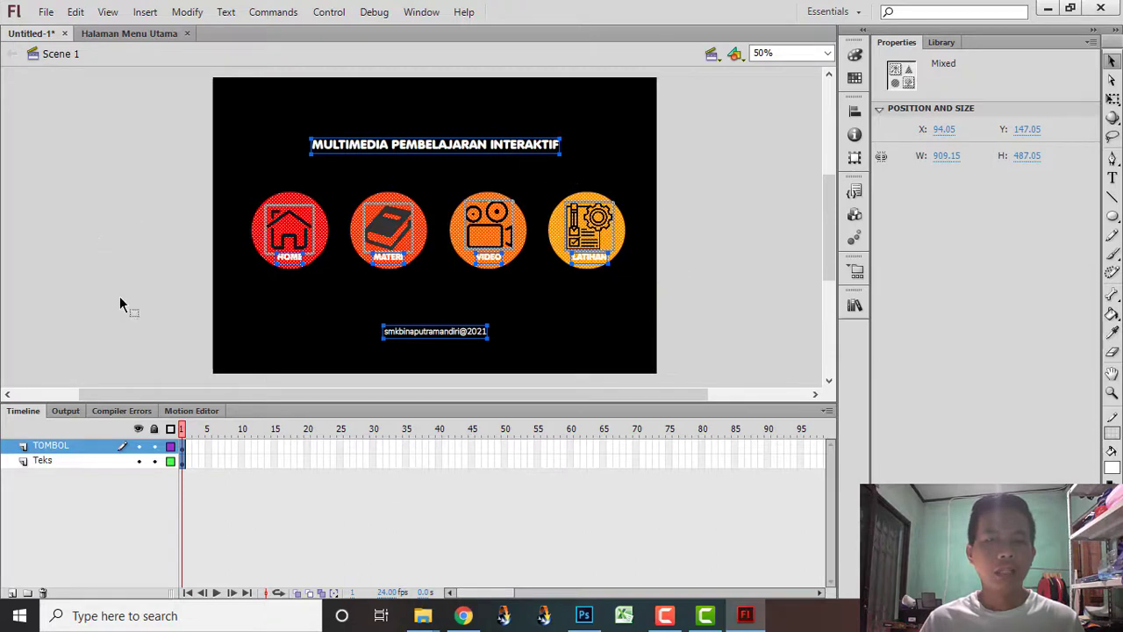
{"action": "left_click_drag", "start_coordinate": [517, 396], "coordinate": [466, 398]}
{"action": "left_click_drag", "start_coordinate": [562, 271], "coordinate": [135, 305]}
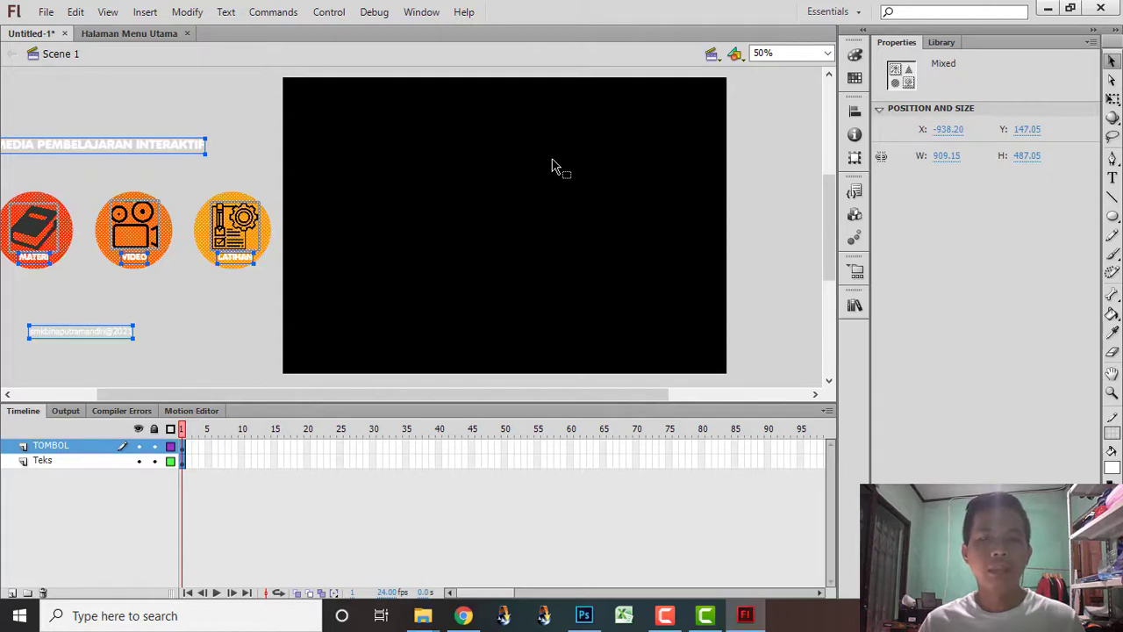
- Insert a keyframe at frame 25 of the Teks layer
{"action": "left_click", "coordinate": [731, 262]}
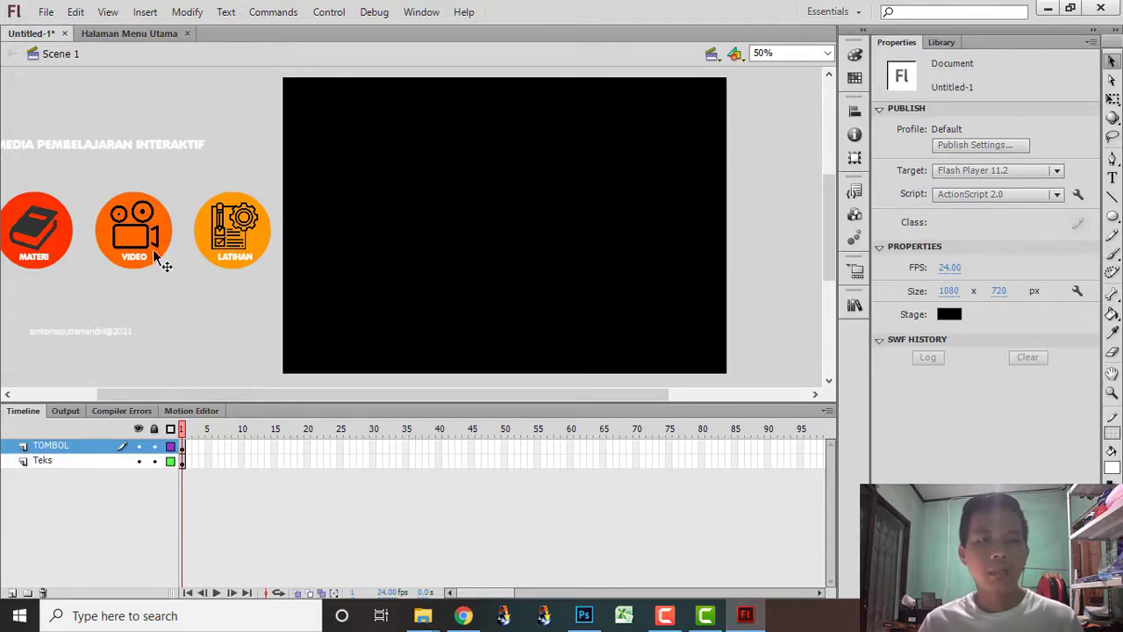
{"action": "left_click", "coordinate": [168, 144]}
{"action": "left_click", "coordinate": [120, 327]}
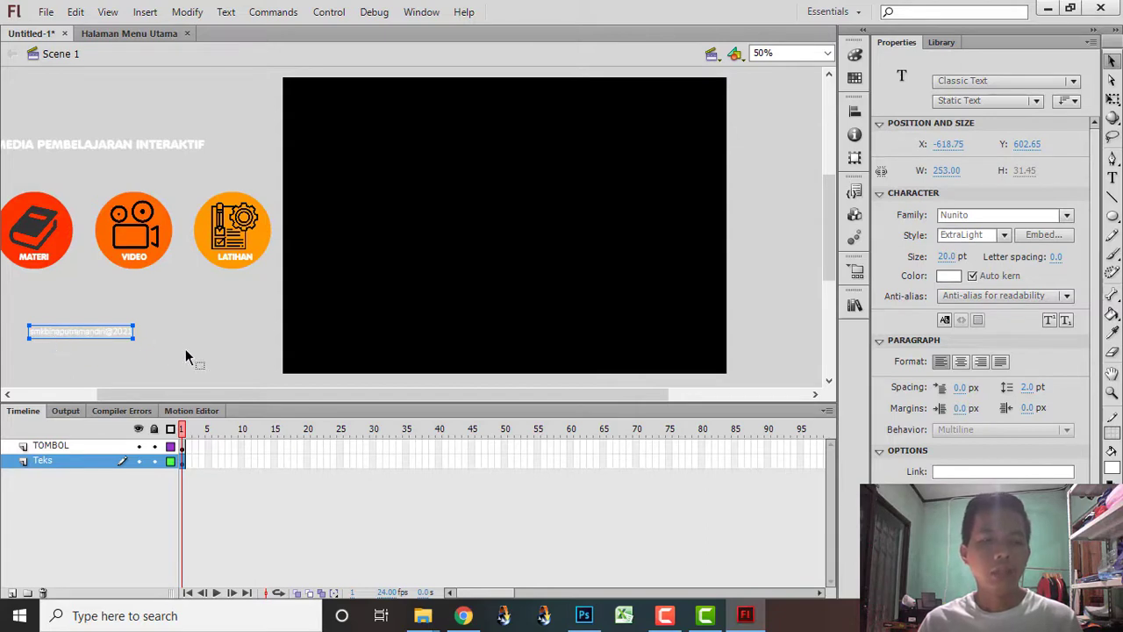
{"action": "left_click", "coordinate": [184, 463]}
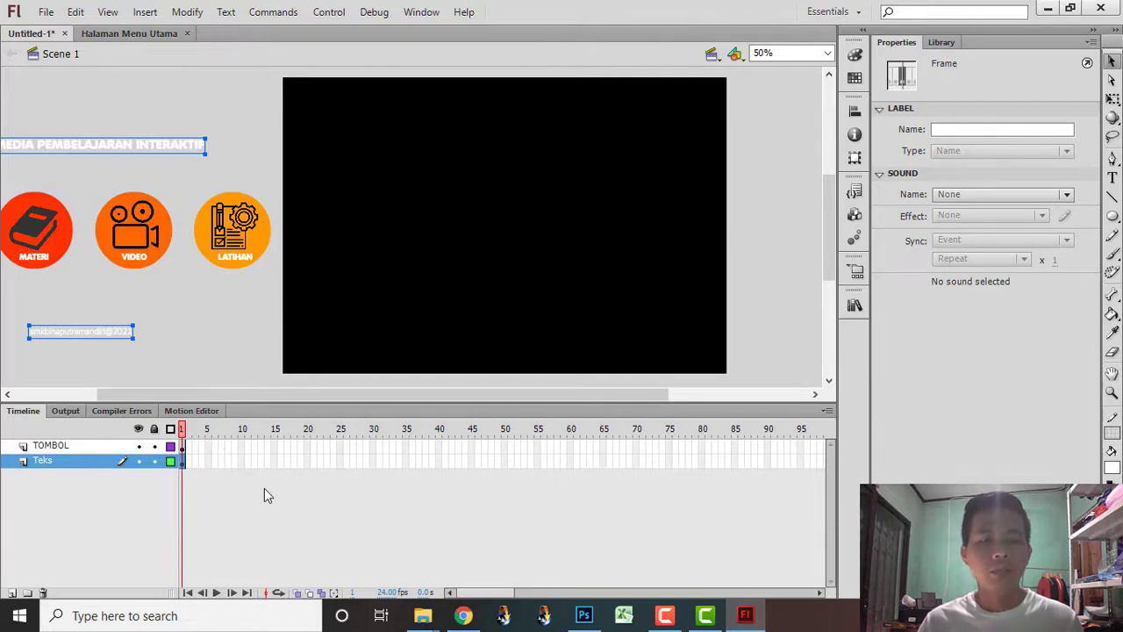
{"action": "left_click", "coordinate": [341, 446]}
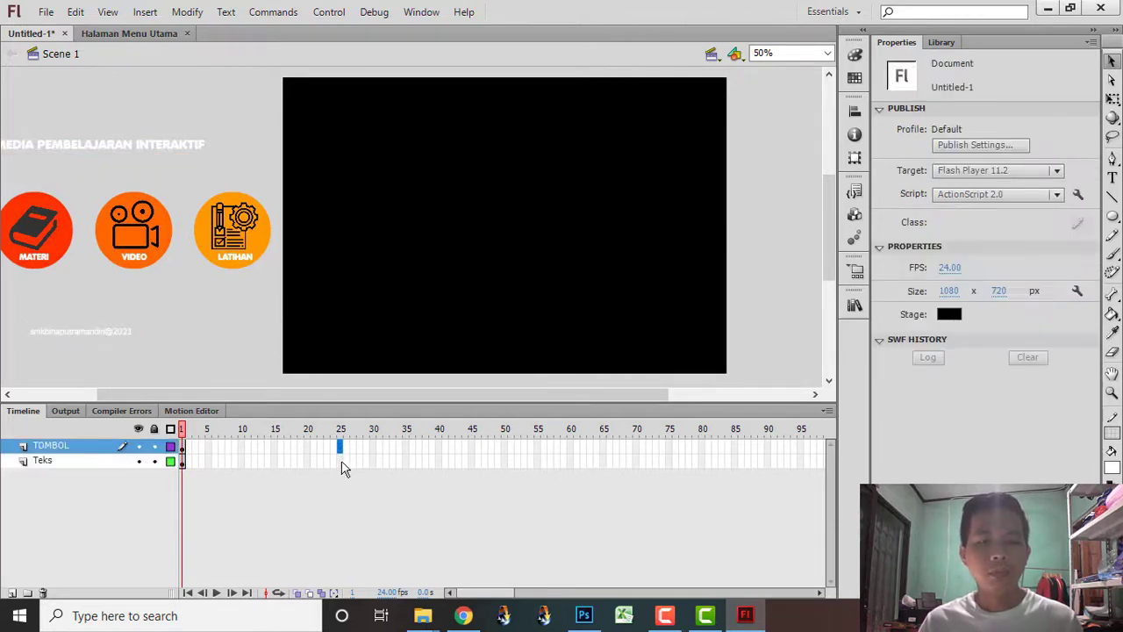
{"action": "left_click", "coordinate": [341, 461]}
{"action": "right_click", "coordinate": [342, 460]}
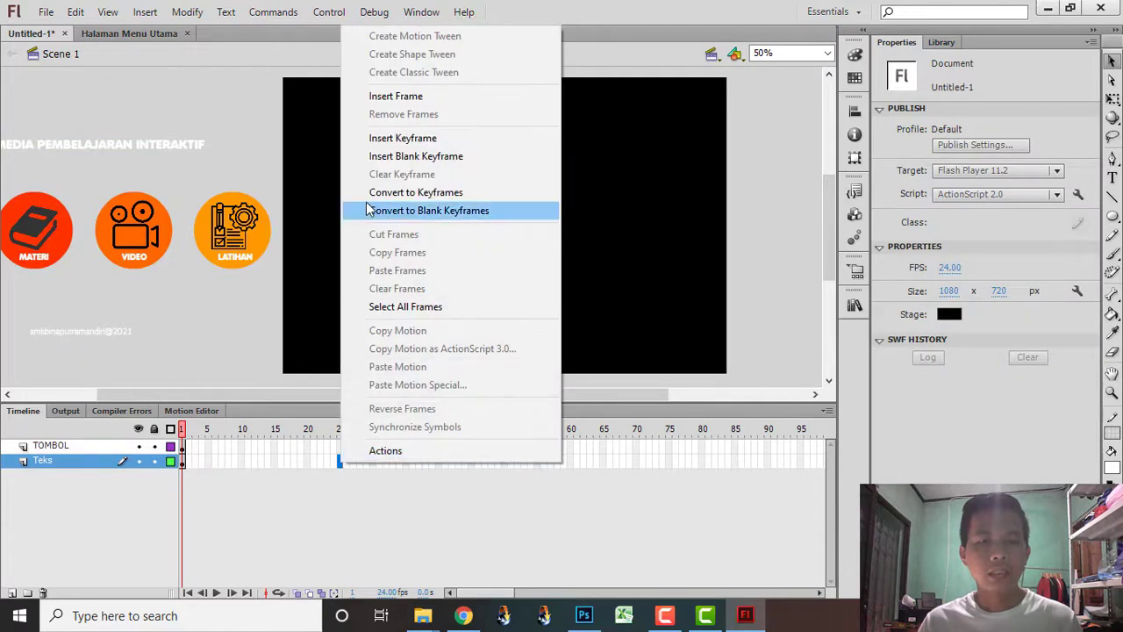
{"action": "left_click", "coordinate": [396, 140]}
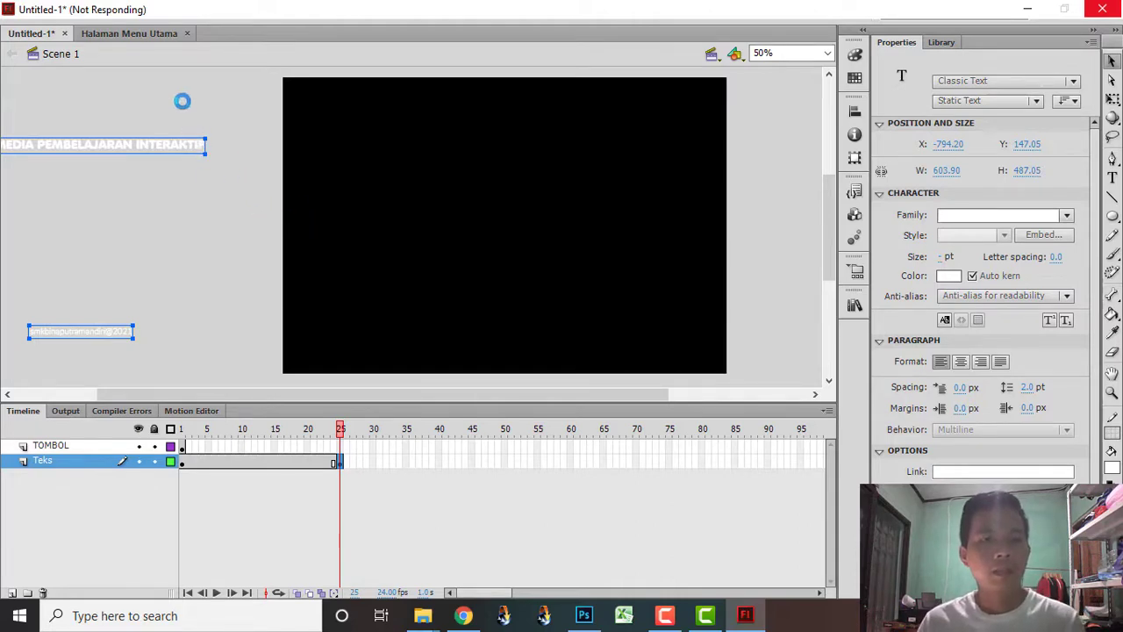
- Centre the title and footer text horizontally on the stage at frame 25
{"action": "left_click", "coordinate": [855, 110]}
{"action": "left_click", "coordinate": [713, 245]}
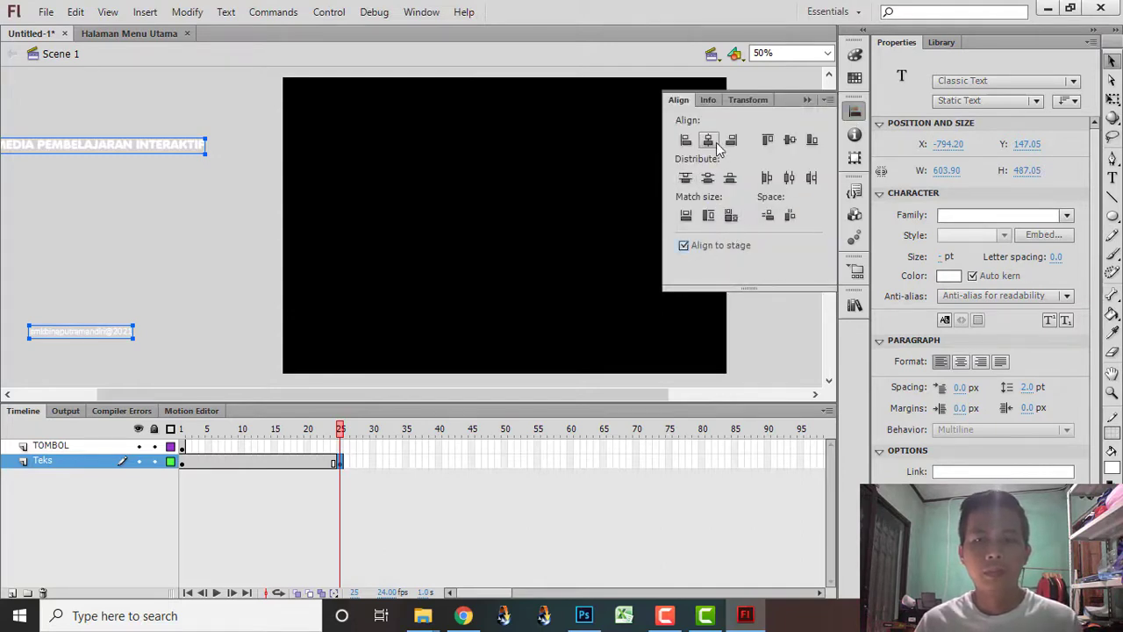
{"action": "left_click", "coordinate": [708, 139]}
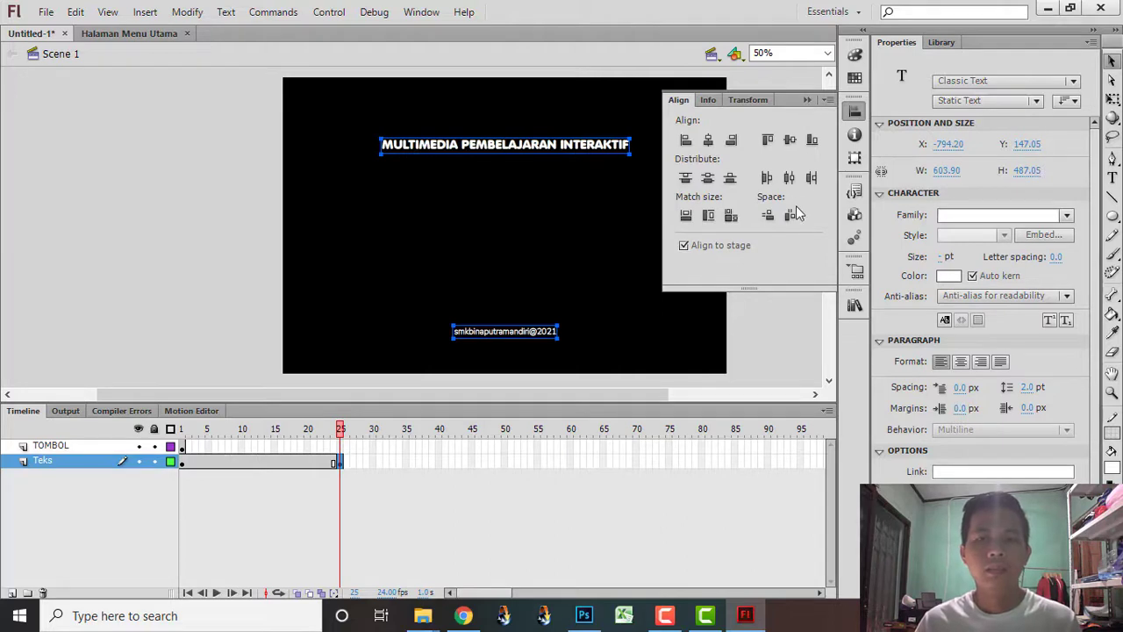
{"action": "left_click", "coordinate": [857, 114]}
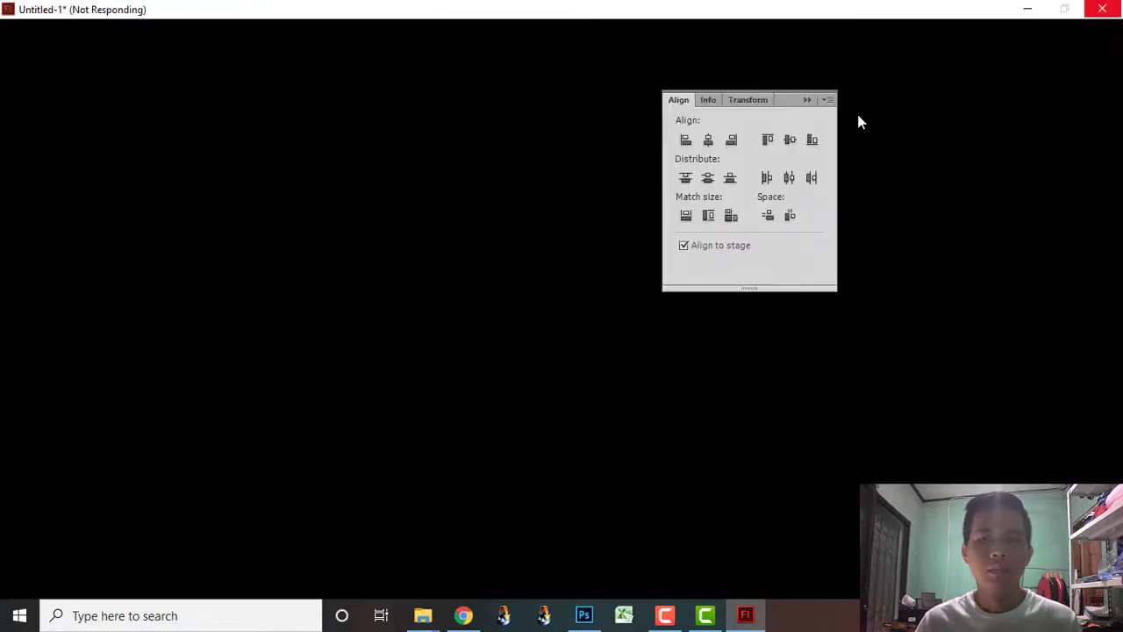
- Centre the title and footer text horizontally on the stage at frame 1 of the Teks layer
{"action": "left_click", "coordinate": [787, 263]}
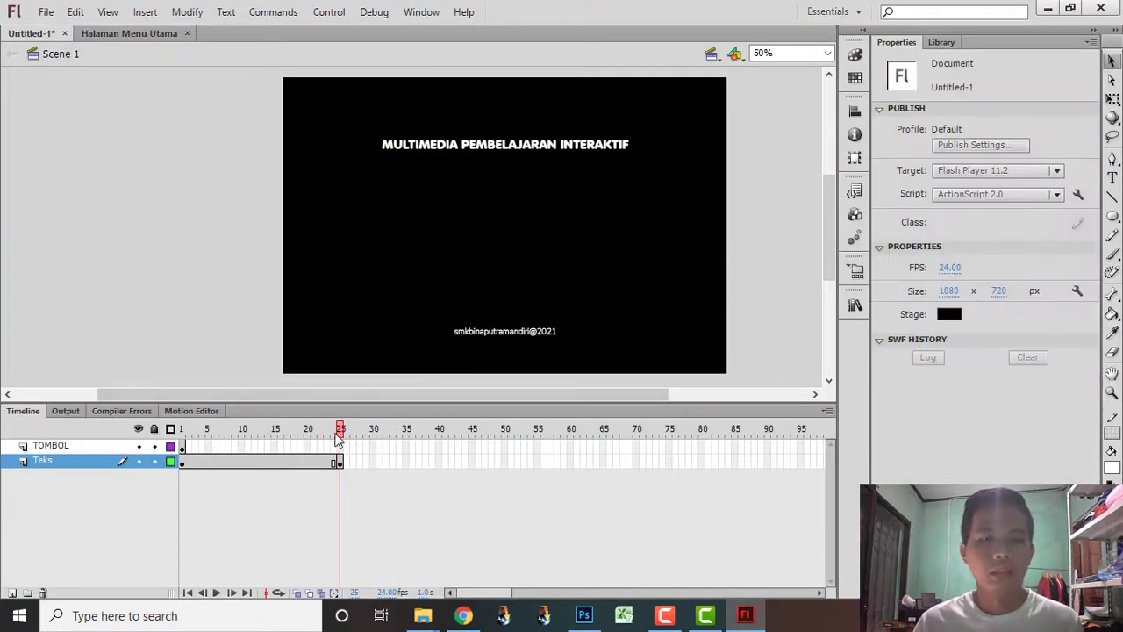
{"action": "left_click", "coordinate": [184, 461]}
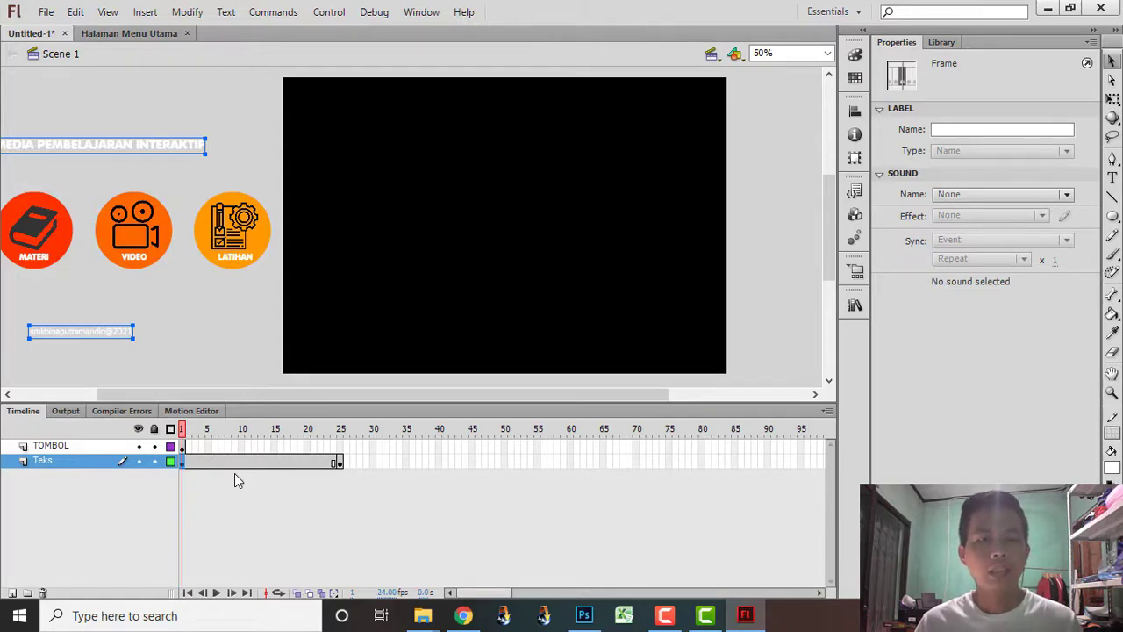
{"action": "left_click", "coordinate": [341, 430]}
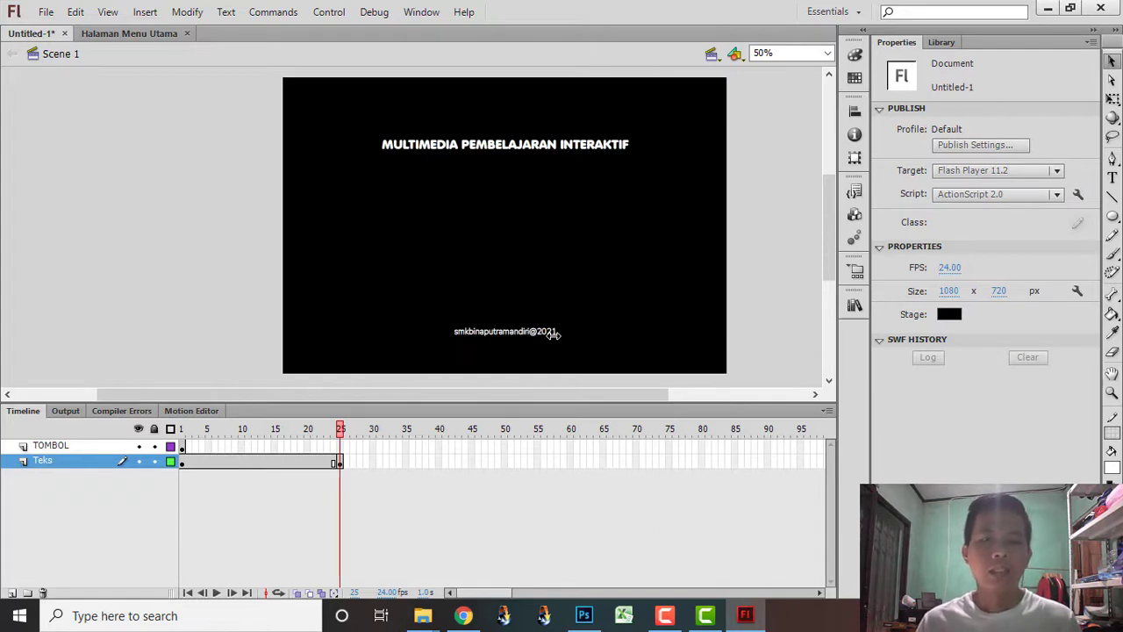
{"action": "left_click", "coordinate": [181, 461]}
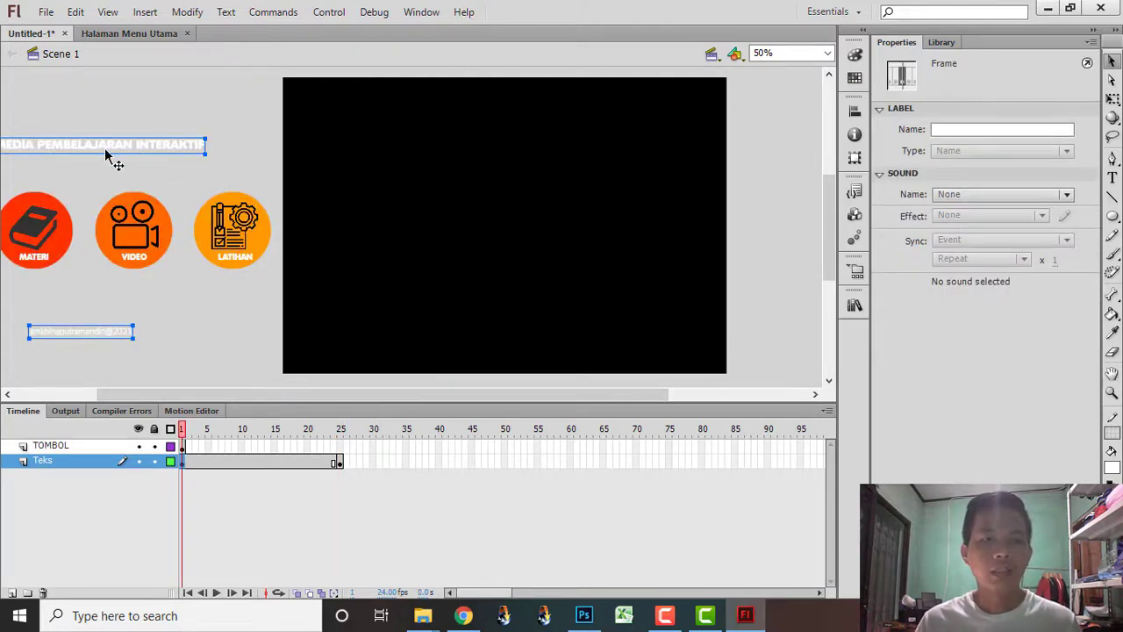
{"action": "left_click", "coordinate": [854, 112]}
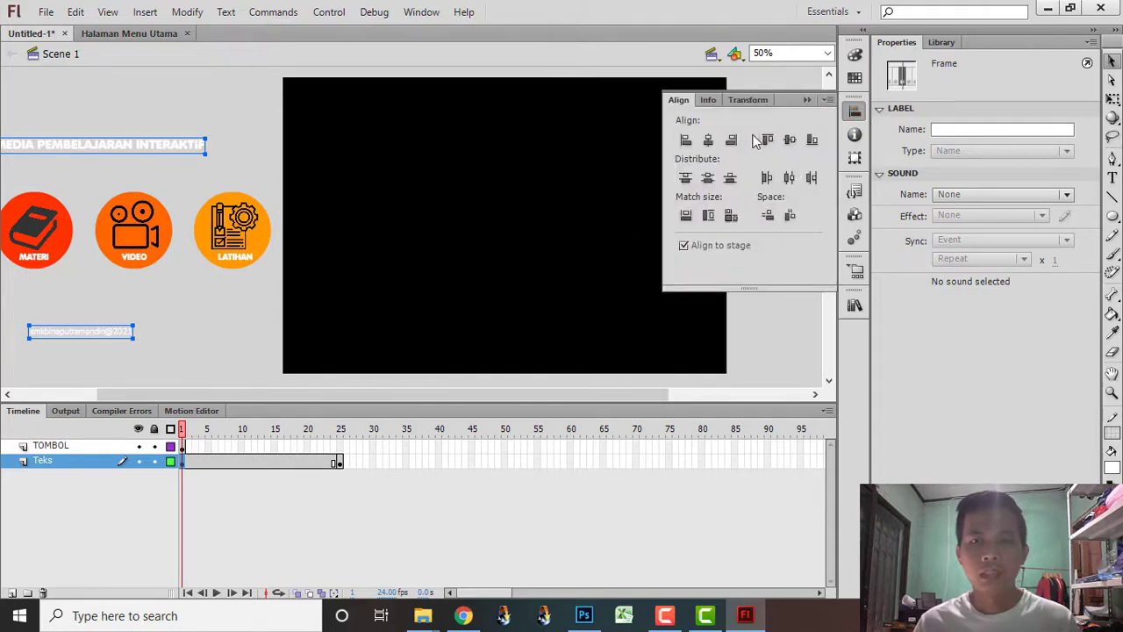
{"action": "left_click", "coordinate": [709, 142]}
{"action": "left_click", "coordinate": [808, 100]}
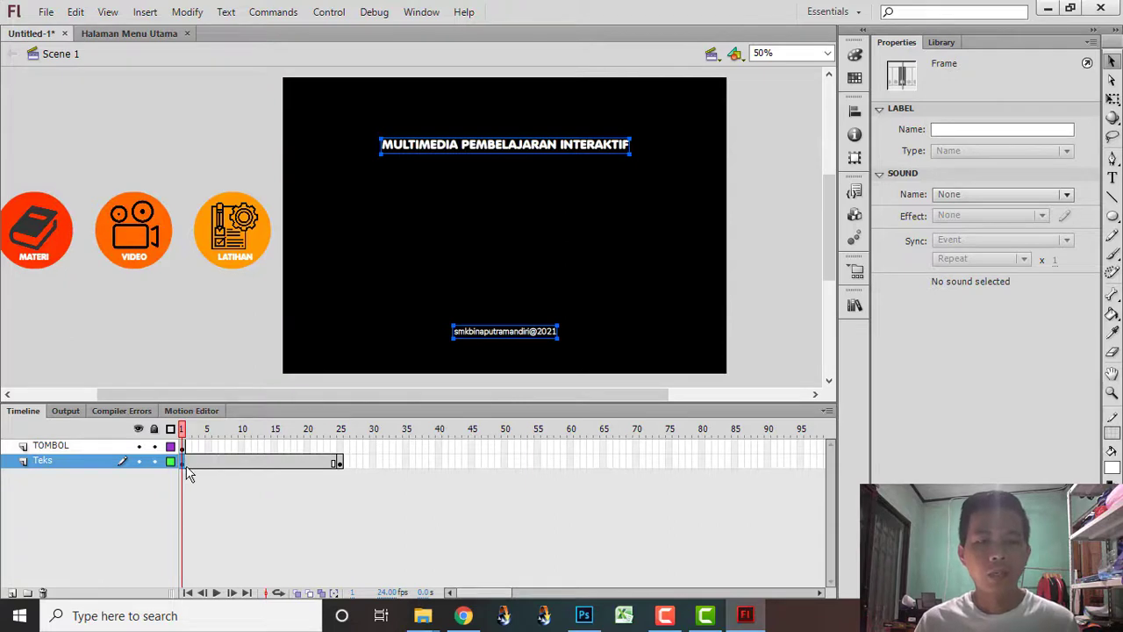
- Create a classic tween between frames 1 and 25 of the Teks layer
{"action": "left_click", "coordinate": [342, 435]}
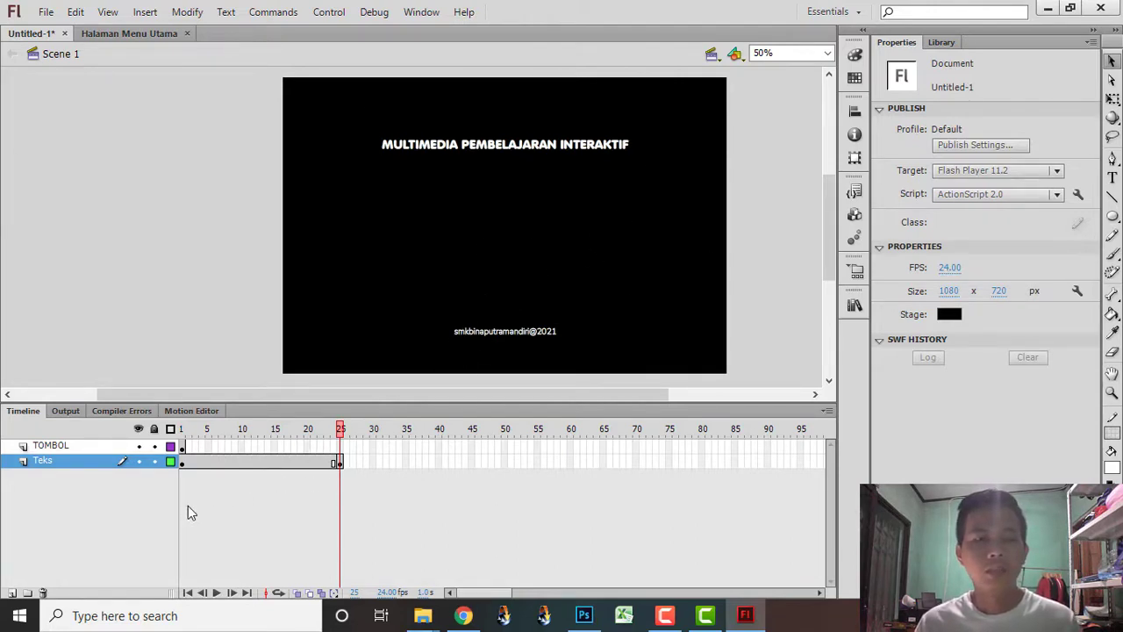
{"action": "left_click", "coordinate": [254, 463]}
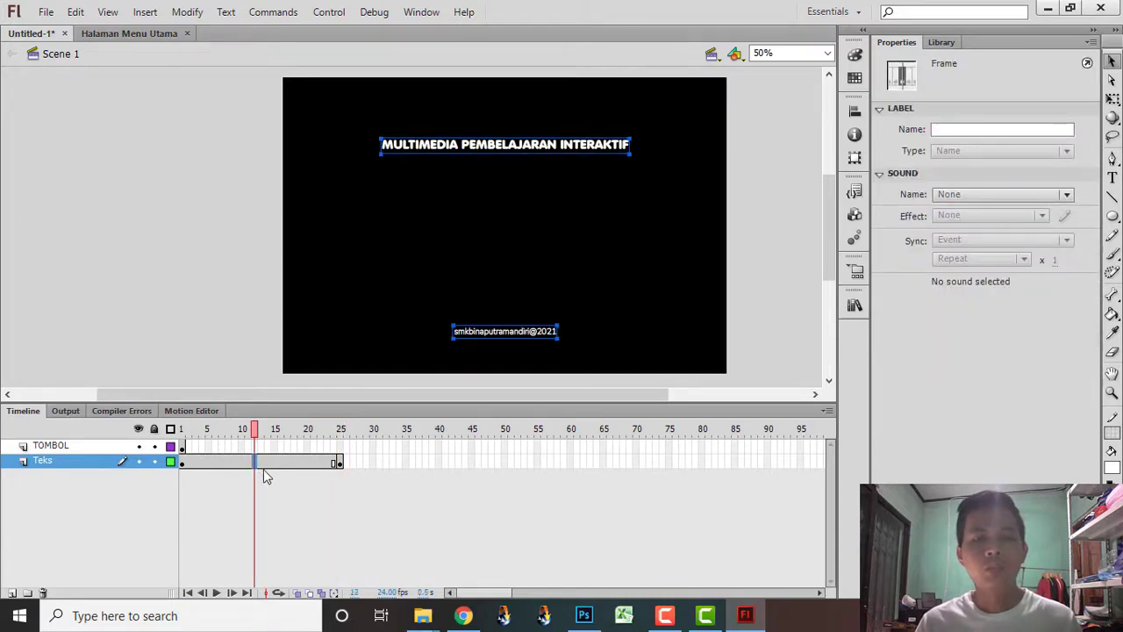
{"action": "left_click", "coordinate": [181, 464]}
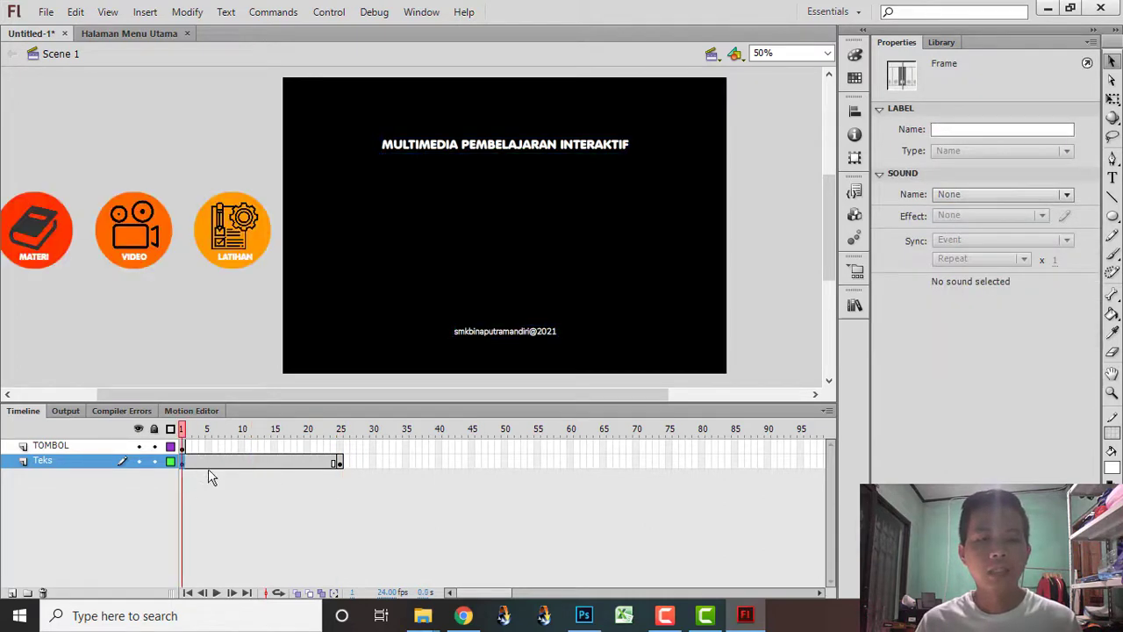
{"action": "left_click", "coordinate": [338, 461]}
{"action": "left_click", "coordinate": [254, 476]}
{"action": "left_click", "coordinate": [248, 465]}
{"action": "right_click", "coordinate": [248, 464]}
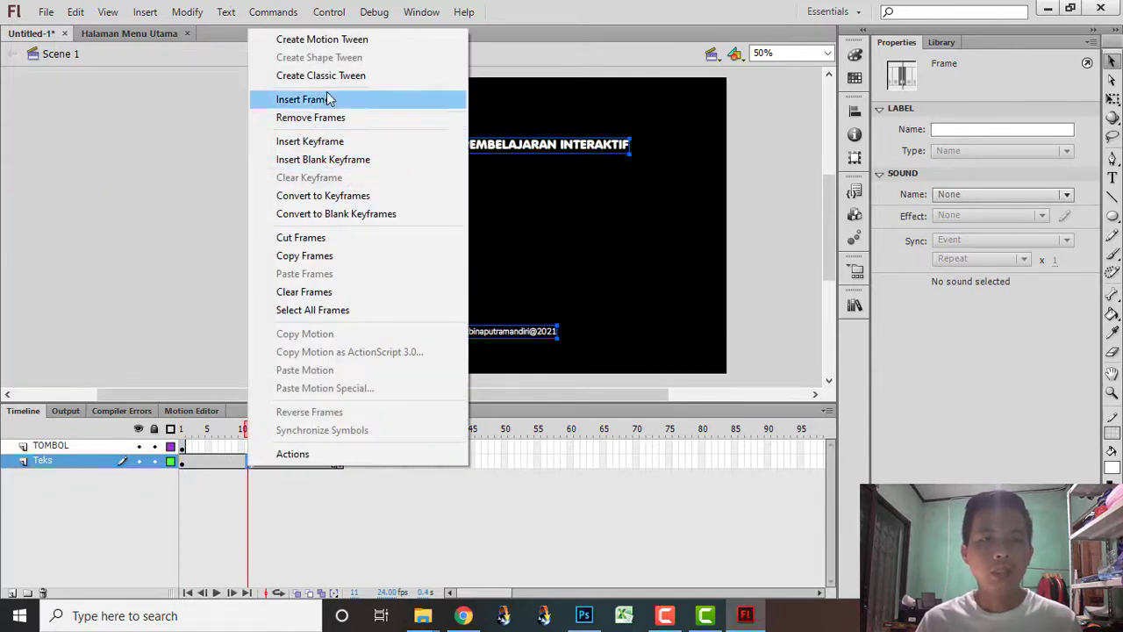
{"action": "left_click", "coordinate": [355, 77]}
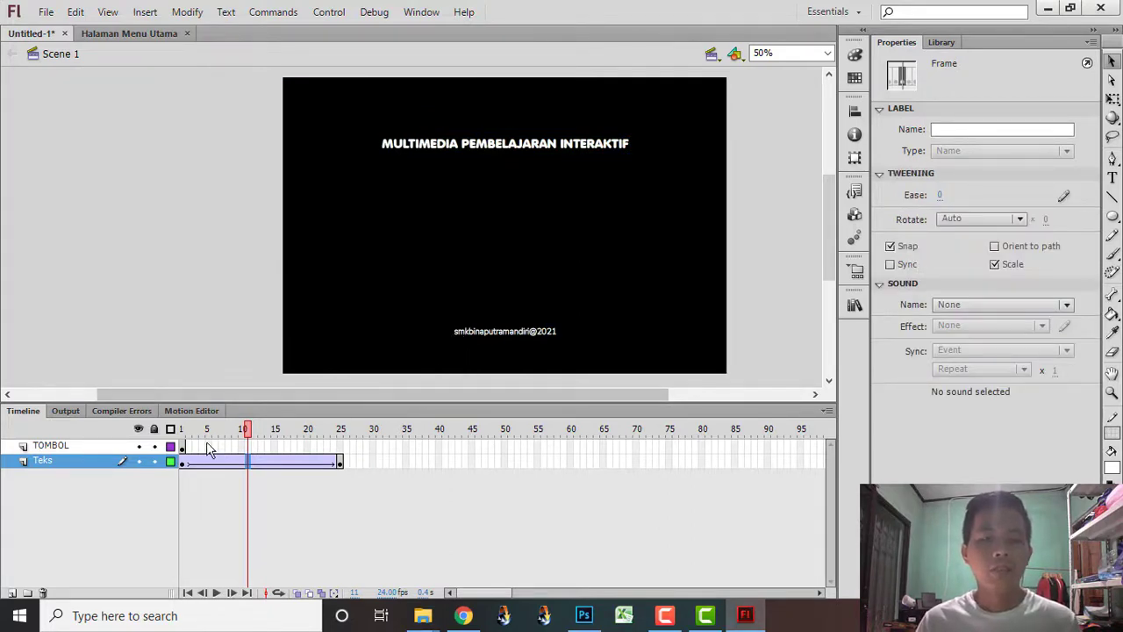
- Give the text instance at frame 1 an Alpha colour effect of 0% and preview the fade-in by scrubbing to frame 25
{"action": "left_click", "coordinate": [182, 430]}
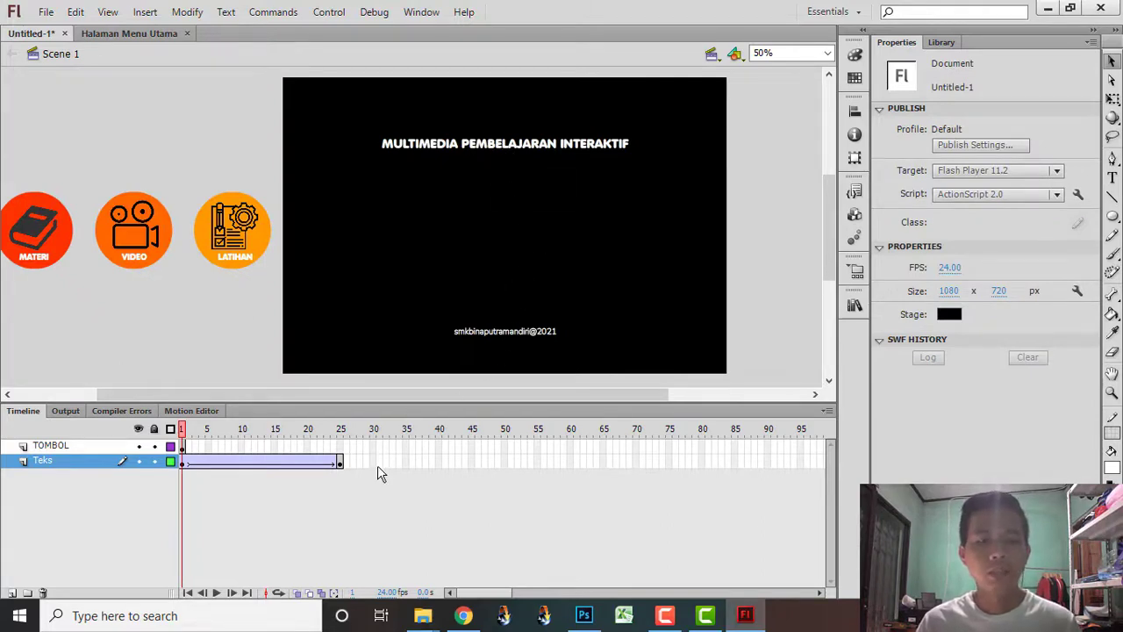
{"action": "left_click", "coordinate": [338, 465]}
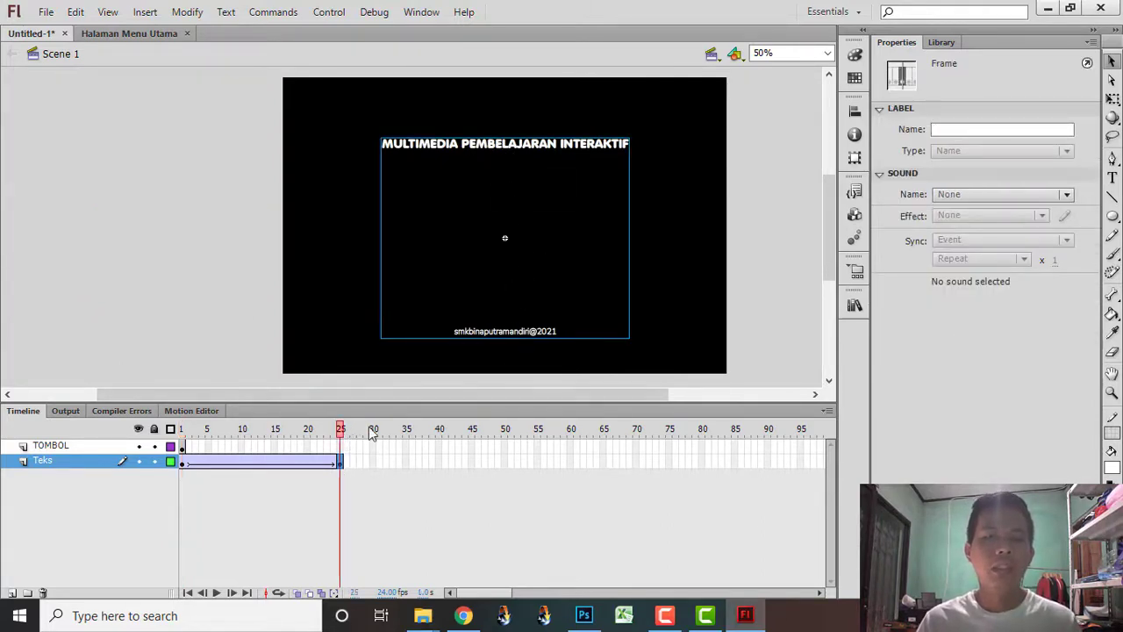
{"action": "left_click", "coordinate": [183, 461]}
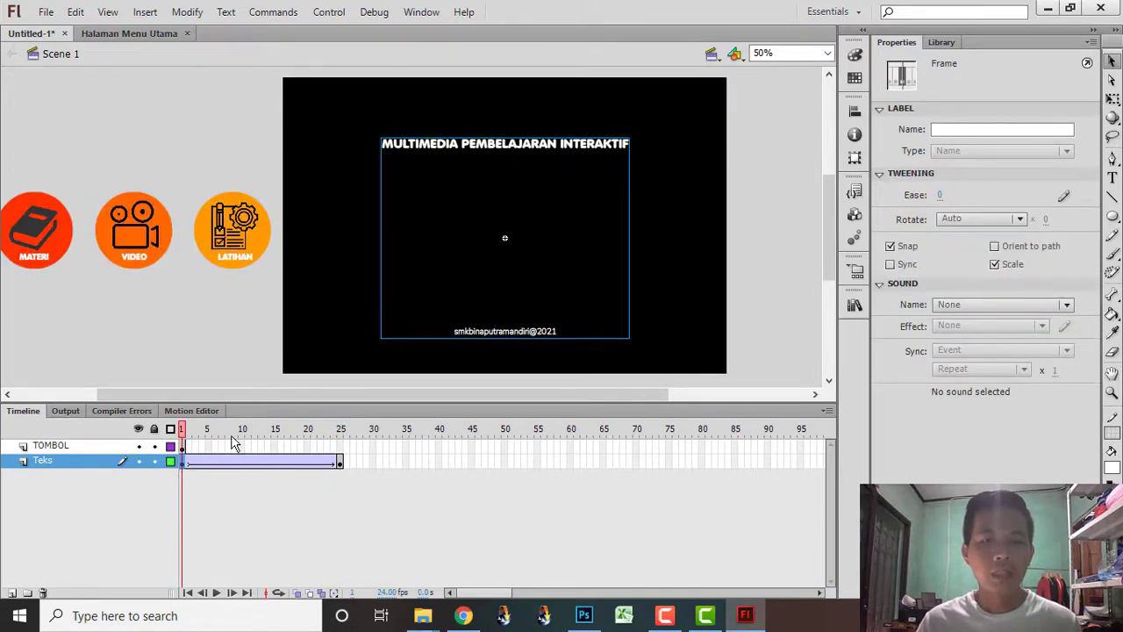
{"action": "left_click", "coordinate": [531, 158]}
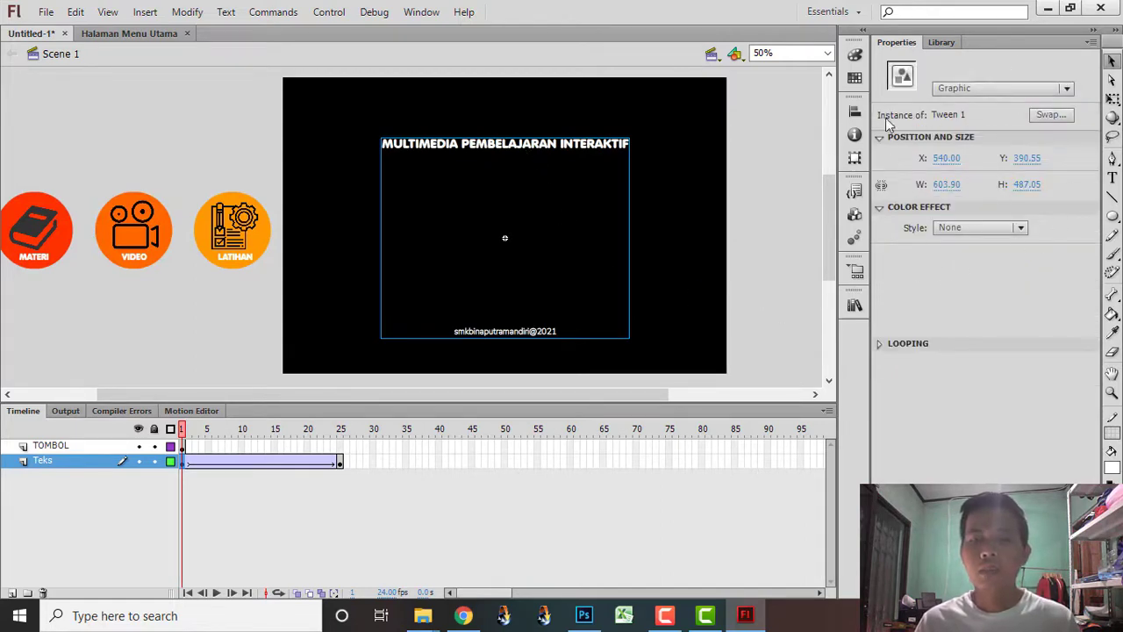
{"action": "left_click", "coordinate": [959, 231]}
{"action": "left_click", "coordinate": [974, 320]}
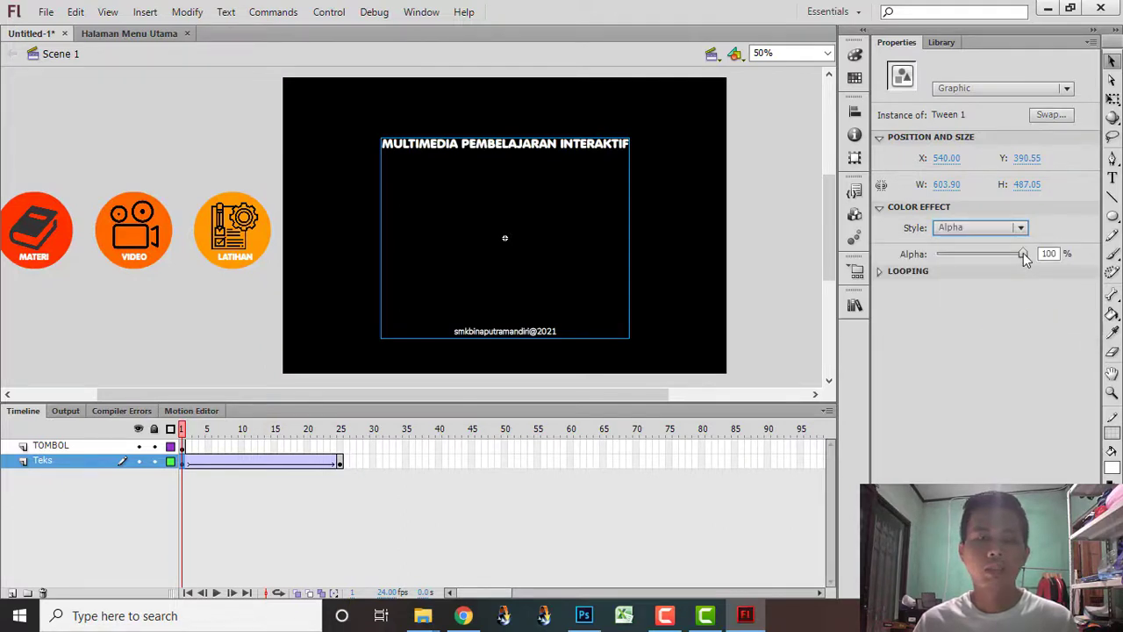
{"action": "left_click", "coordinate": [937, 253]}
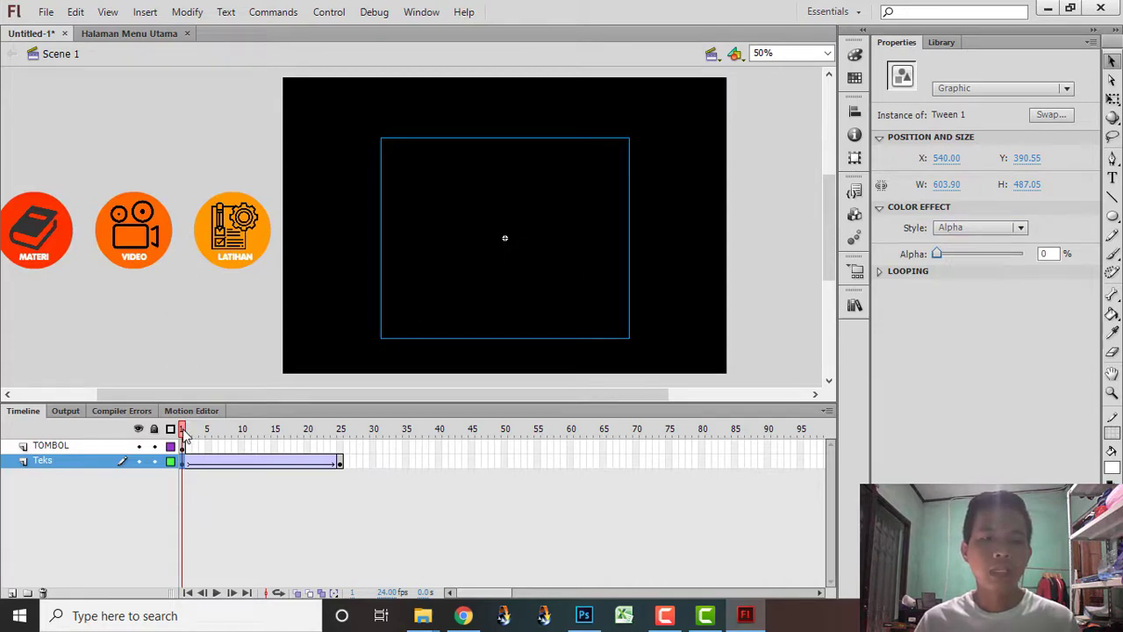
{"action": "left_click_drag", "start_coordinate": [182, 436], "coordinate": [354, 521]}
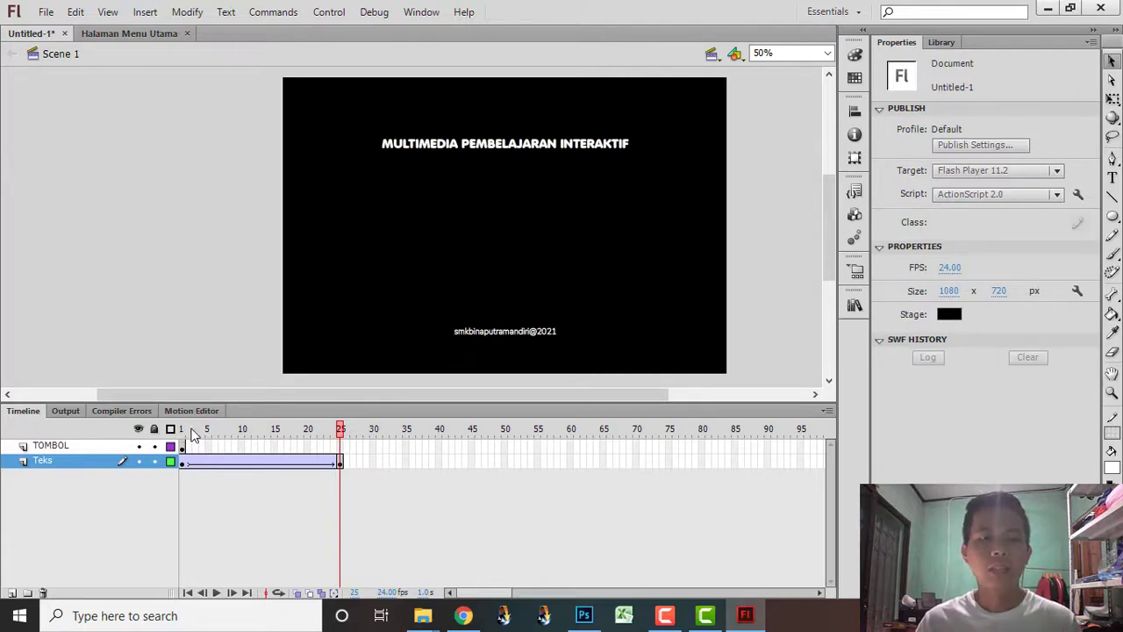
{"action": "left_click_drag", "start_coordinate": [193, 434], "coordinate": [353, 445]}
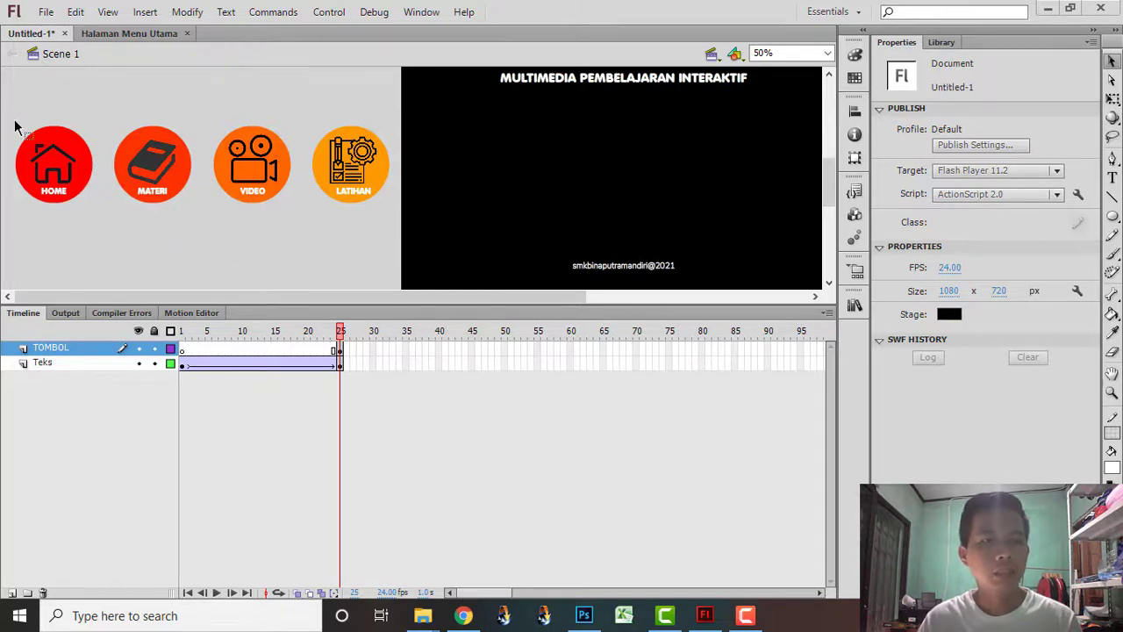
- Select all four buttons with their icons and labels at frame 25 of the TOMBOL layer and distribute them to separate layers
{"action": "left_click_drag", "start_coordinate": [358, 253], "coordinate": [404, 246]}
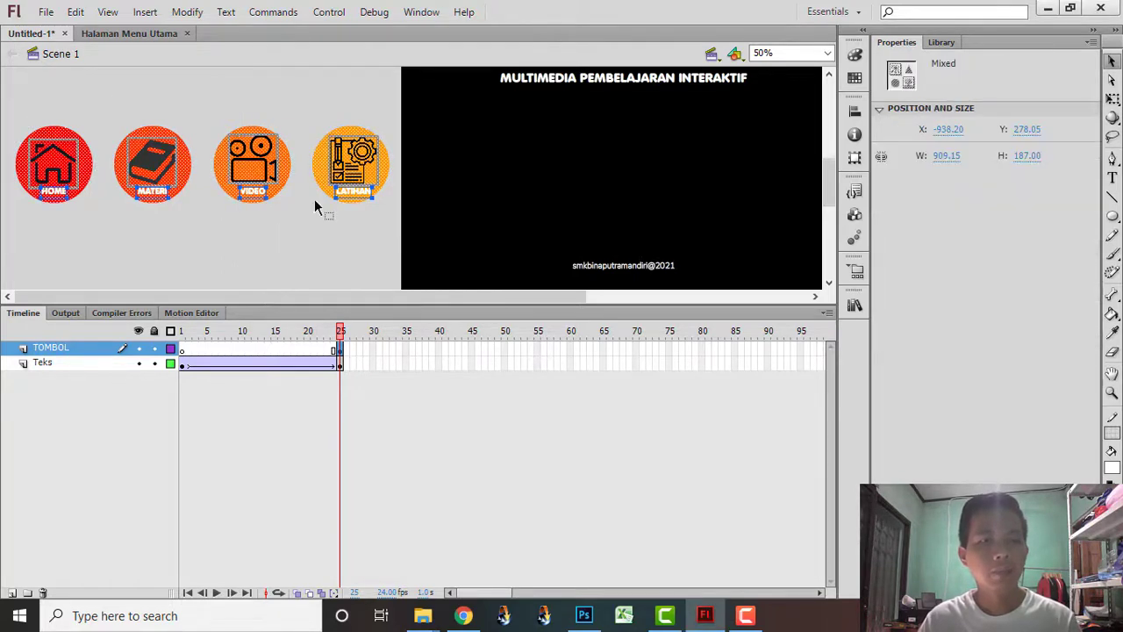
{"action": "right_click", "coordinate": [161, 186]}
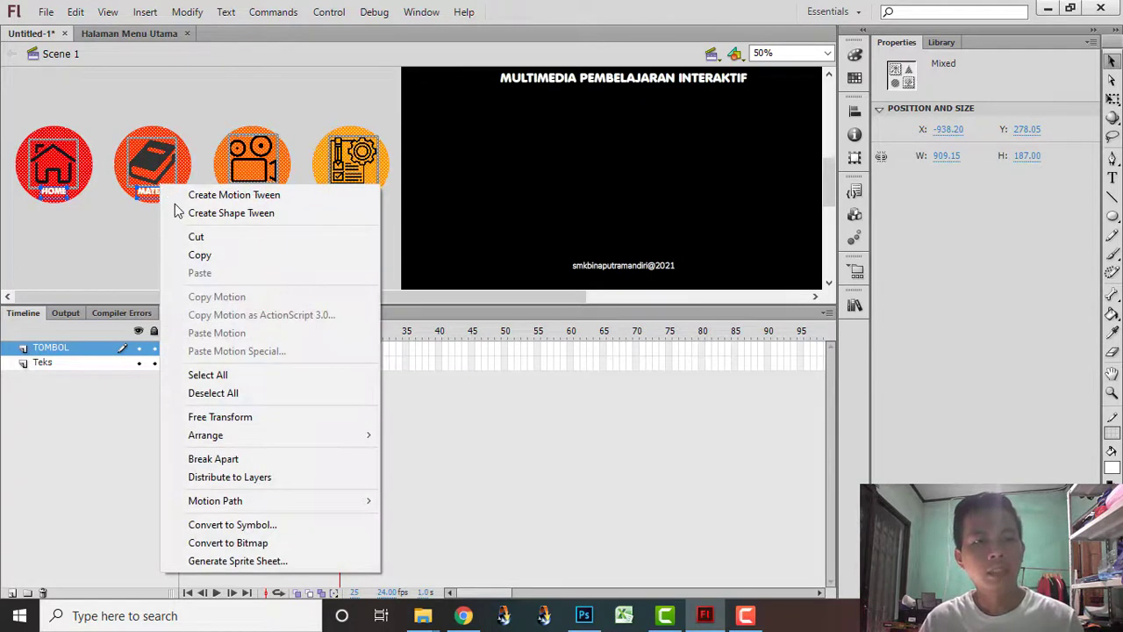
{"action": "left_click", "coordinate": [254, 479]}
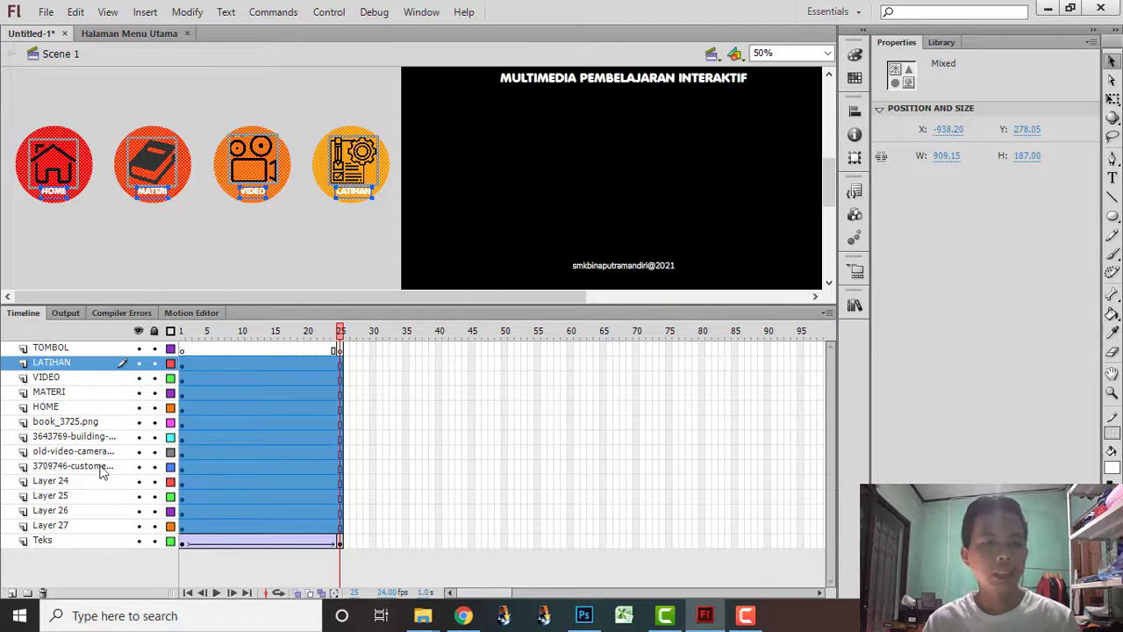
{"action": "left_click", "coordinate": [86, 561]}
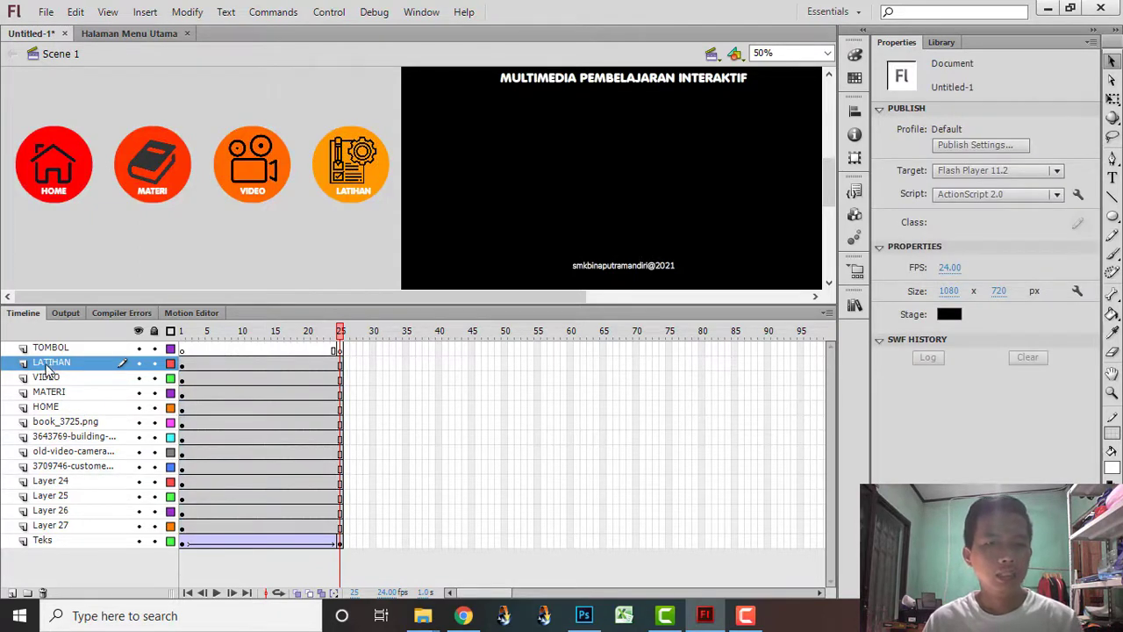
- Check each of the distributed layers in turn to identify which button label, icon or circle it holds
{"action": "left_click", "coordinate": [48, 364]}
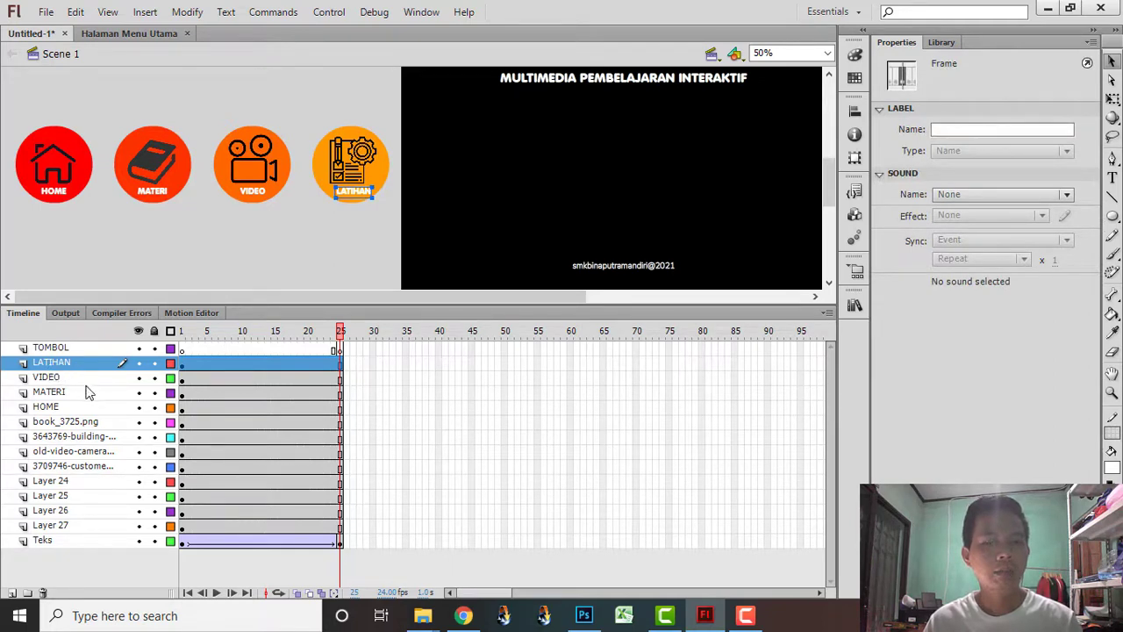
{"action": "left_click", "coordinate": [48, 378]}
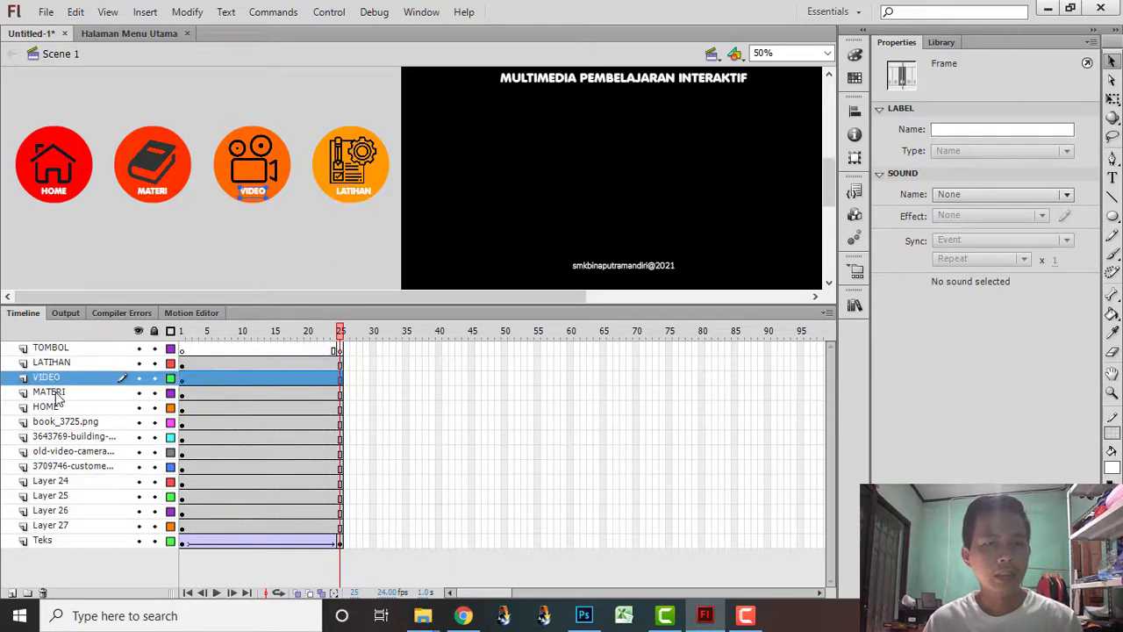
{"action": "left_click", "coordinate": [54, 393]}
{"action": "left_click", "coordinate": [53, 406]}
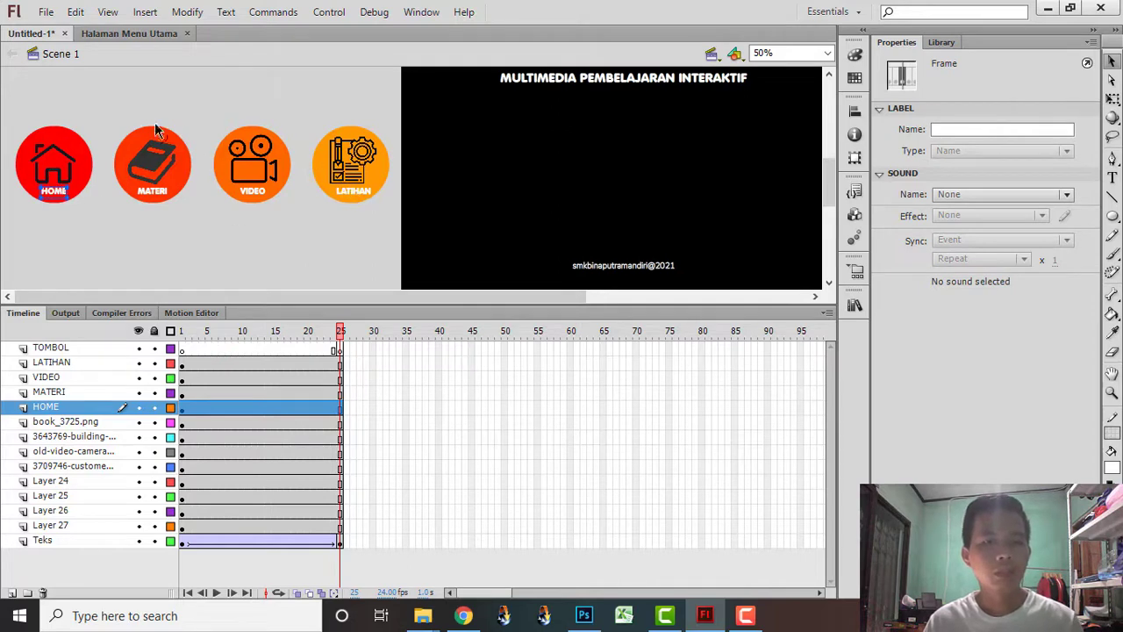
{"action": "left_click", "coordinate": [63, 422]}
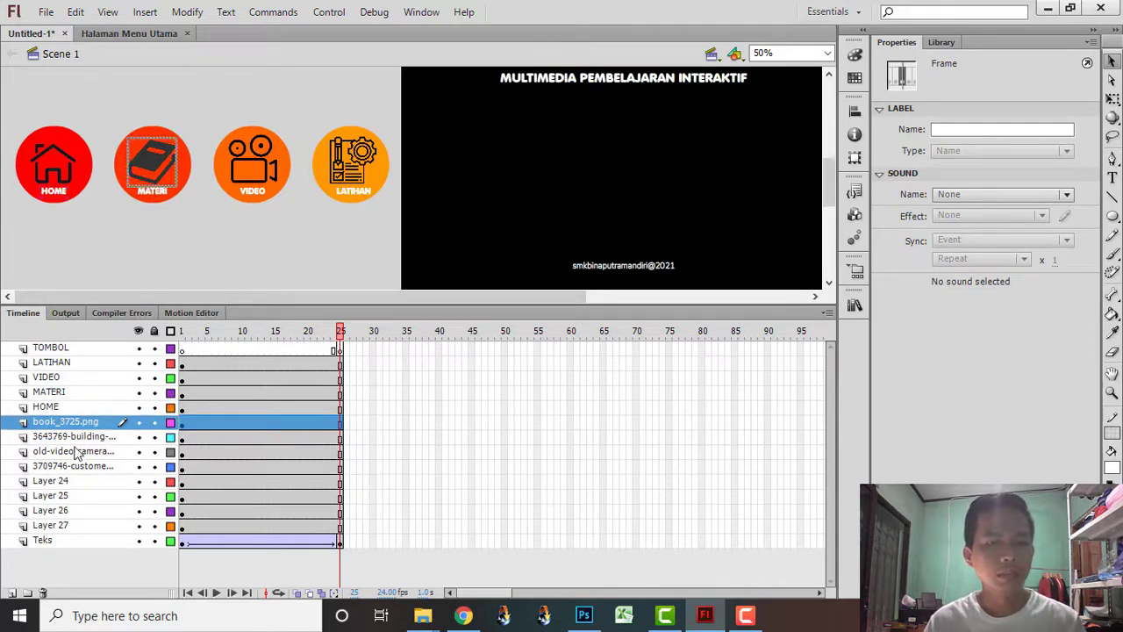
{"action": "left_click", "coordinate": [78, 438]}
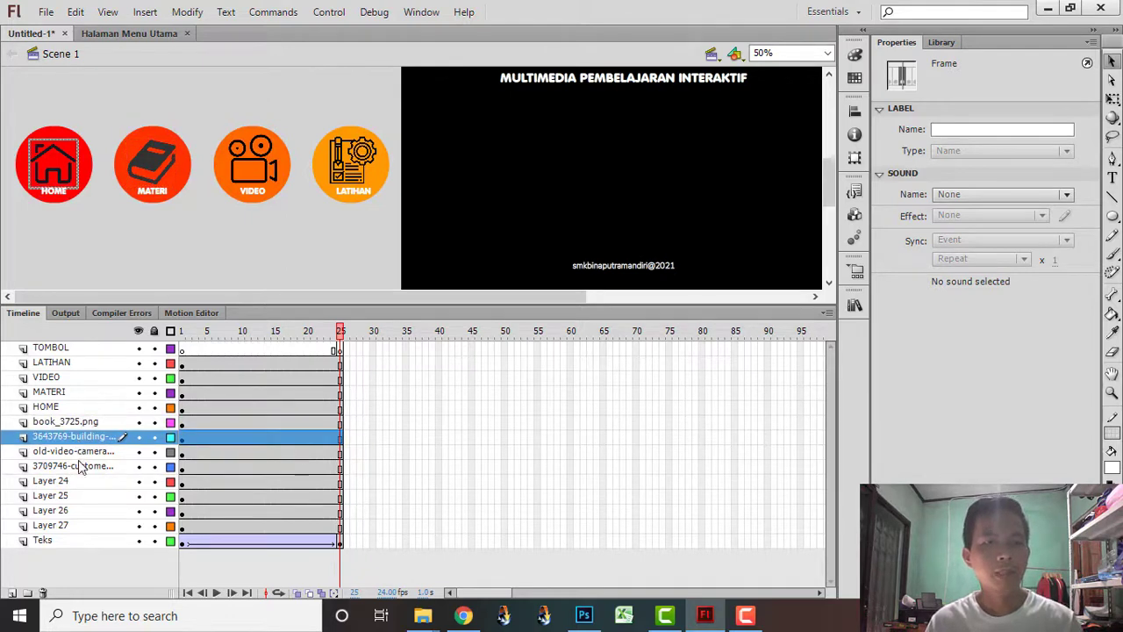
{"action": "left_click", "coordinate": [81, 452]}
{"action": "left_click", "coordinate": [93, 471]}
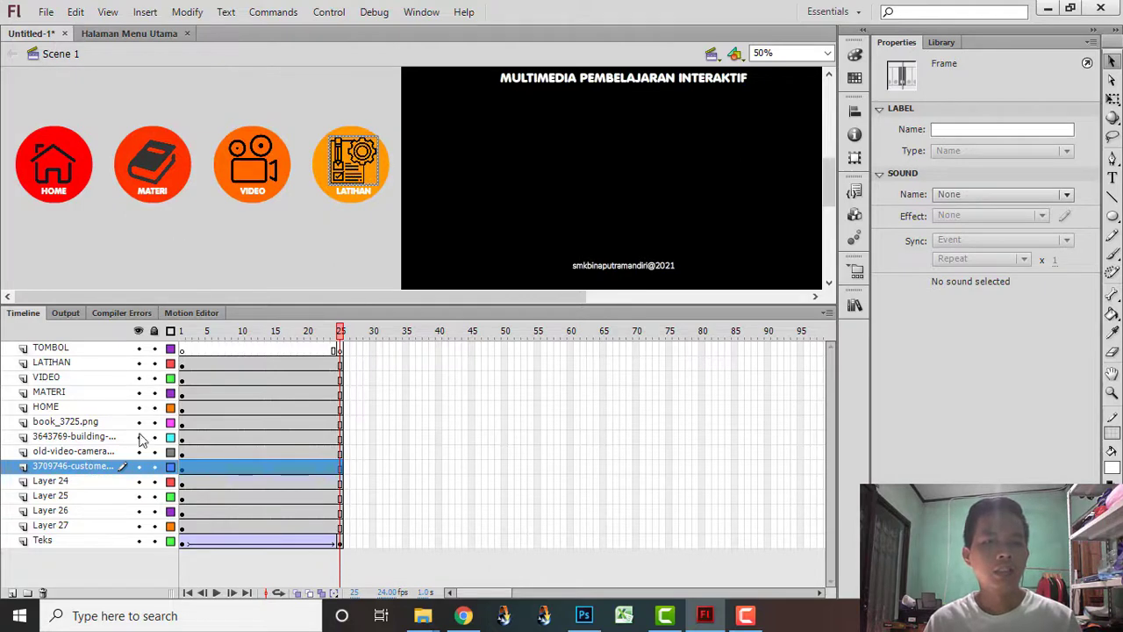
{"action": "left_click", "coordinate": [57, 481]}
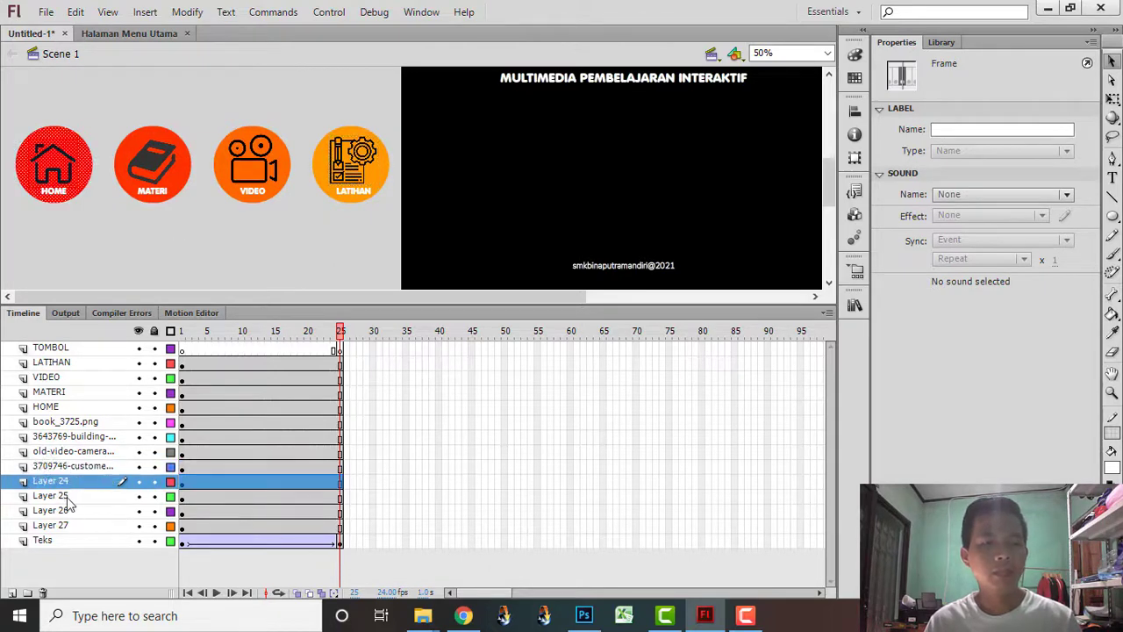
{"action": "left_click", "coordinate": [70, 495]}
{"action": "left_click", "coordinate": [72, 511]}
{"action": "left_click", "coordinate": [72, 525]}
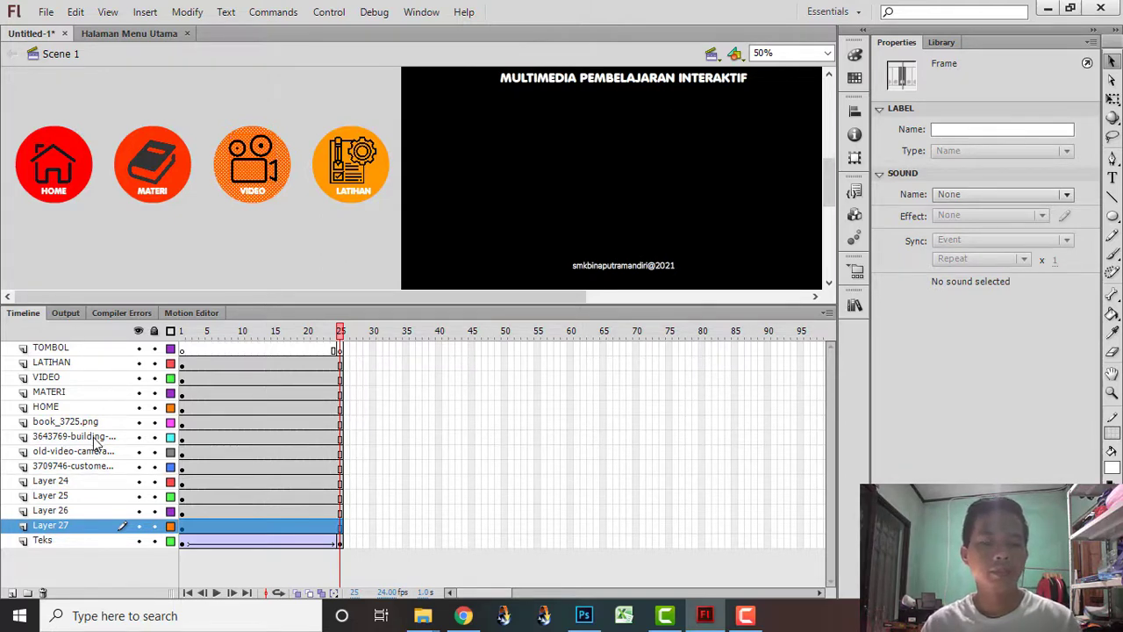
{"action": "left_click", "coordinate": [61, 513]}
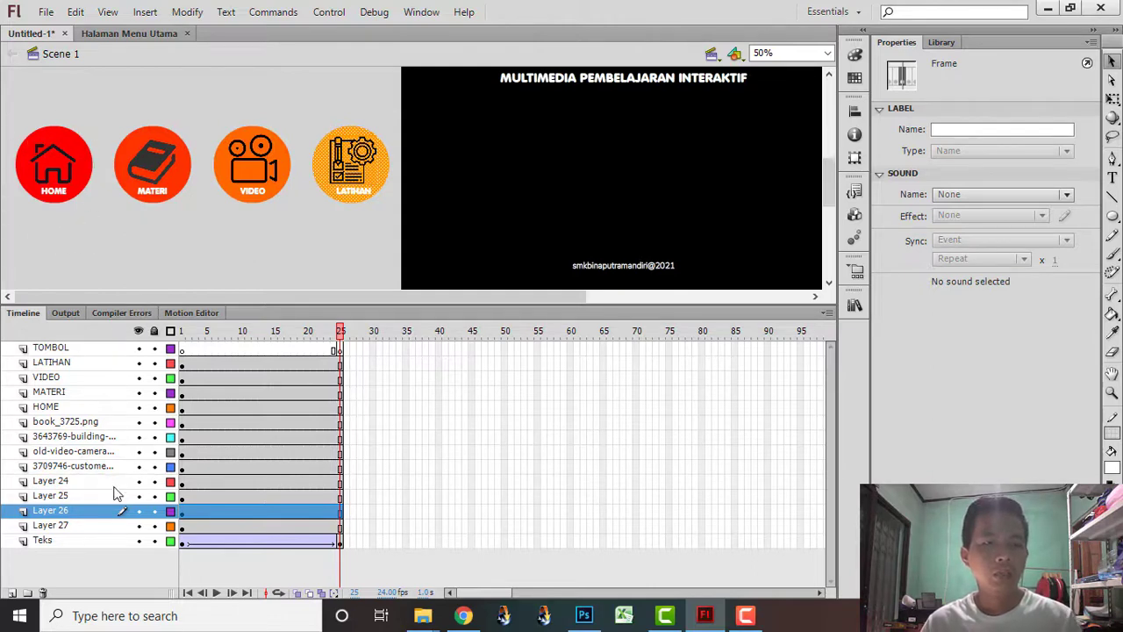
{"action": "left_click", "coordinate": [67, 497]}
- Move the red HOME circle's layer, Layer 24, below Layer 27 so it sits directly above the Teks layer
{"action": "left_click", "coordinate": [70, 482]}
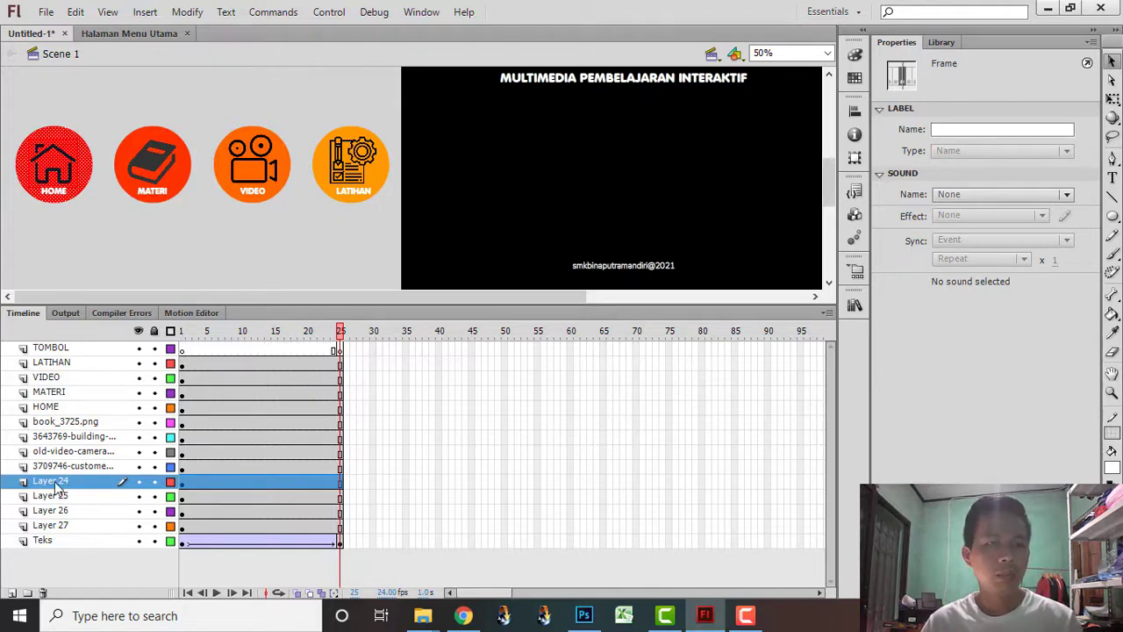
{"action": "left_click_drag", "start_coordinate": [82, 489], "coordinate": [120, 575]}
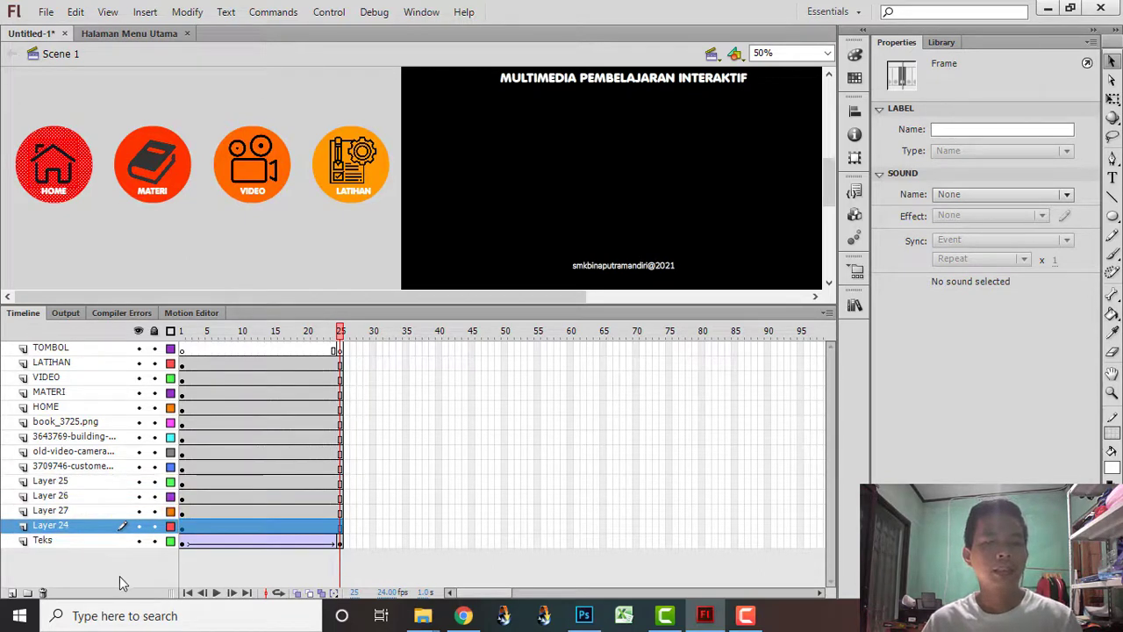
{"action": "left_click", "coordinate": [76, 511]}
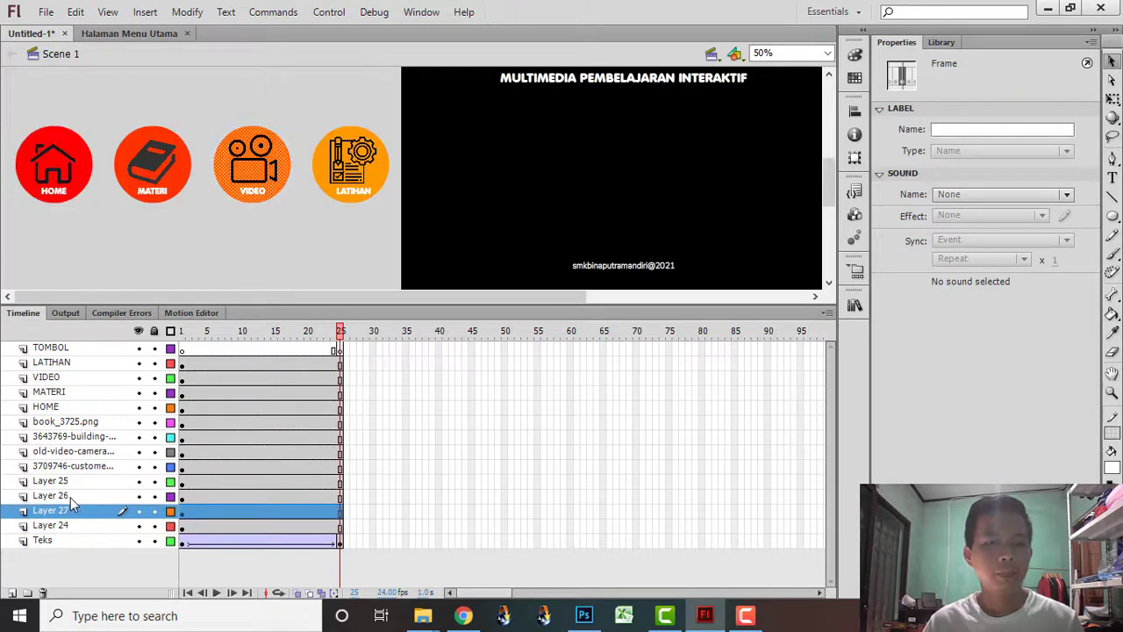
- Move the MATERI circle's layer, Layer 25, below Layer 27 so it sits directly above Layer 24
{"action": "left_click", "coordinate": [70, 498]}
{"action": "left_click", "coordinate": [73, 483]}
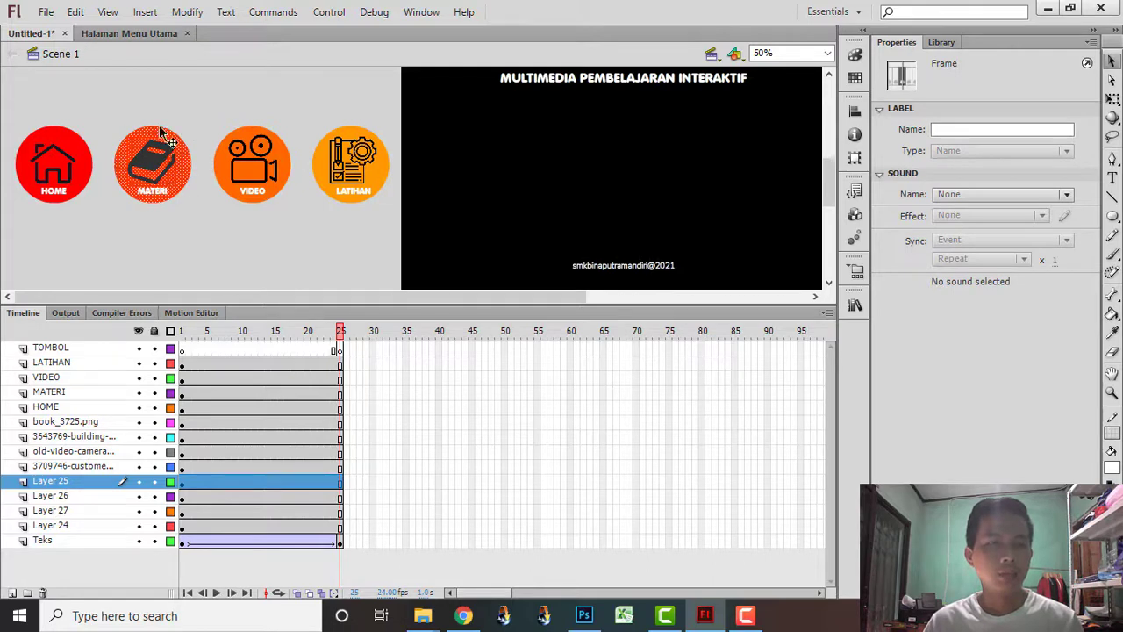
{"action": "left_click_drag", "start_coordinate": [62, 493], "coordinate": [68, 524]}
- Check the remaining circle, icon and label layers in turn, from Layer 27 up to LATIHAN, to identify their contents
{"action": "left_click", "coordinate": [63, 496]}
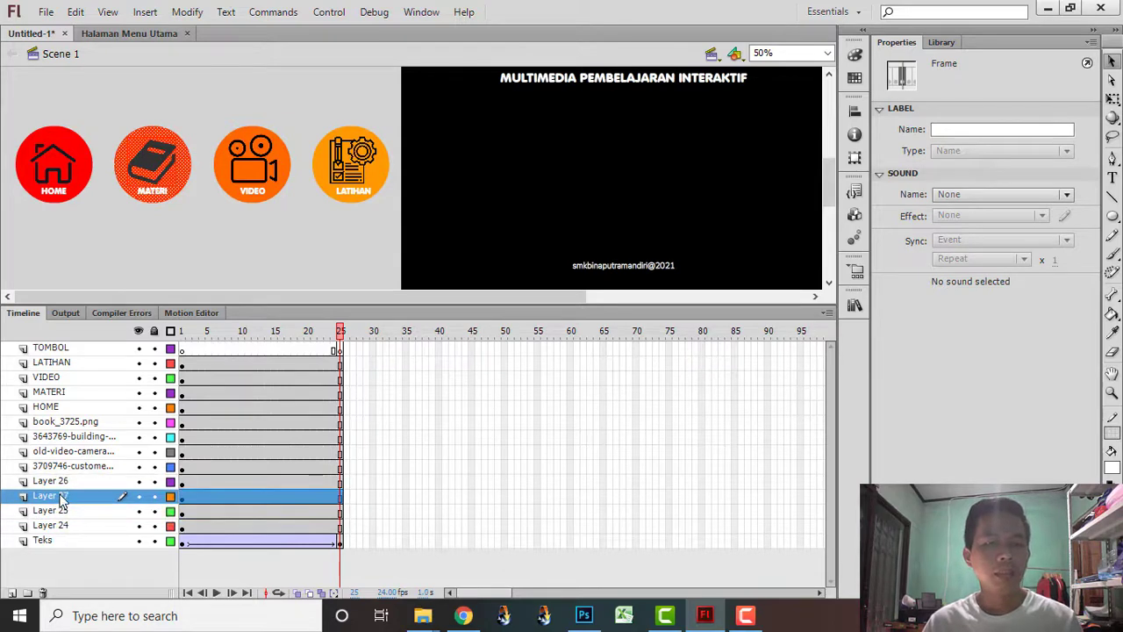
{"action": "left_click", "coordinate": [66, 482]}
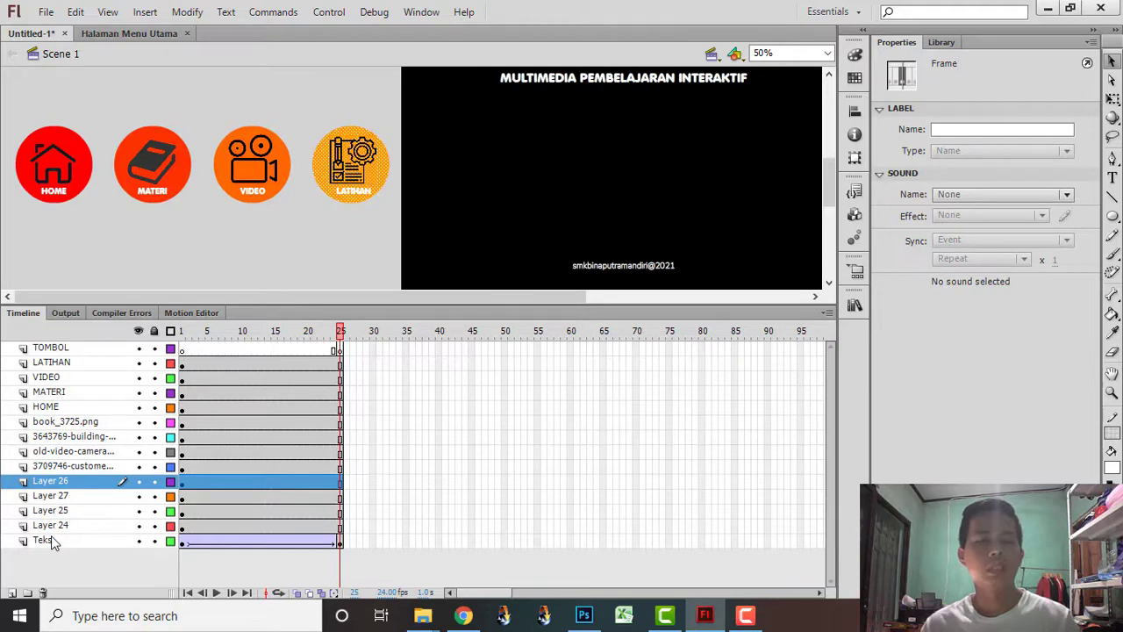
{"action": "left_click", "coordinate": [79, 465]}
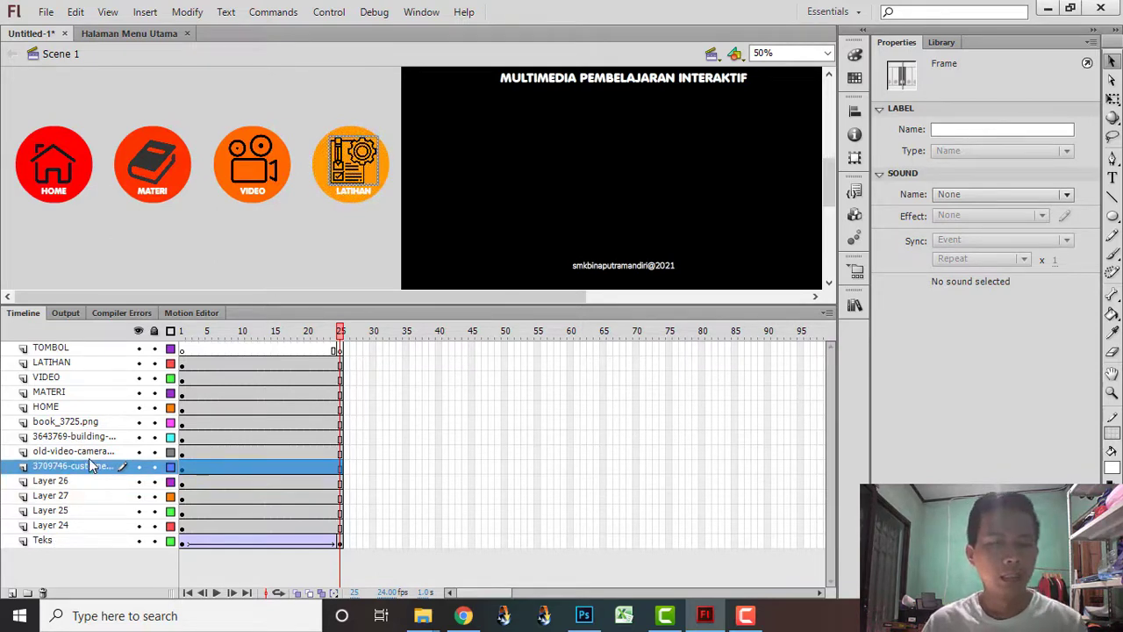
{"action": "left_click", "coordinate": [85, 450]}
{"action": "left_click", "coordinate": [84, 437]}
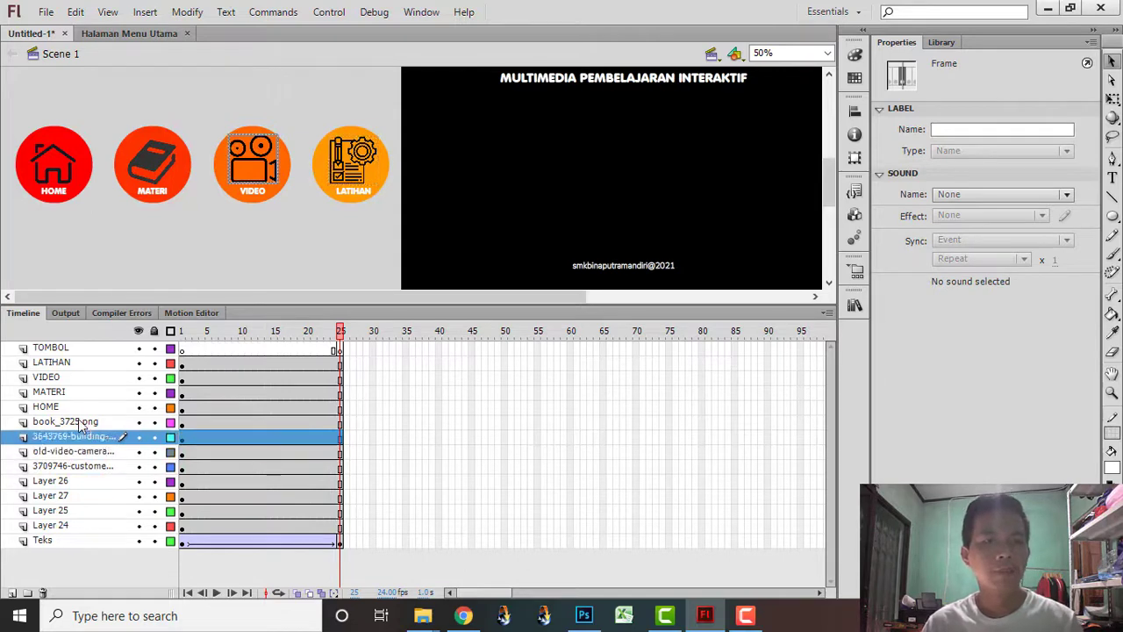
{"action": "left_click", "coordinate": [78, 424]}
{"action": "left_click", "coordinate": [65, 408]}
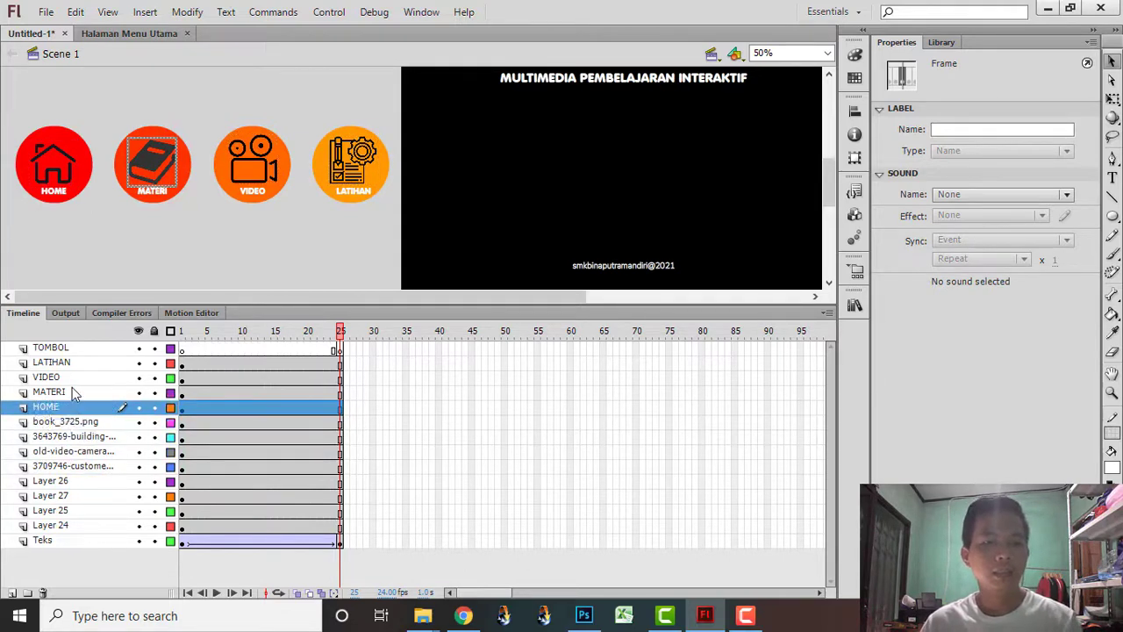
{"action": "left_click", "coordinate": [53, 392]}
{"action": "left_click", "coordinate": [54, 362]}
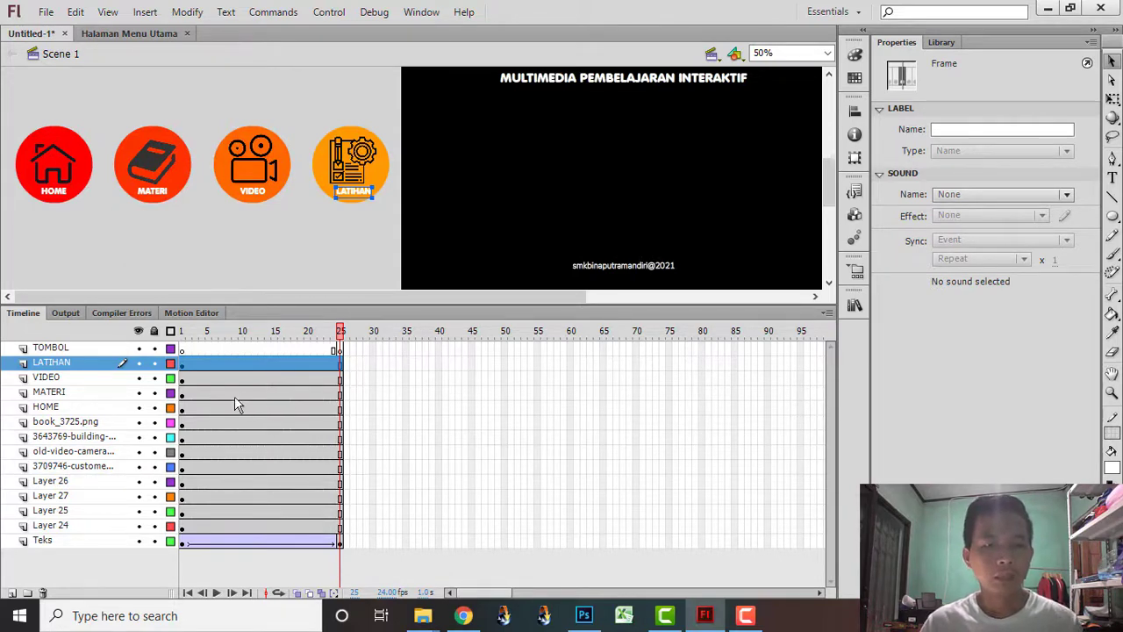
- Shift the frame 1 keyframes of all distributed button layers, from LATIHAN down to Layer 24, to frame 25
{"action": "left_click", "coordinate": [294, 525]}
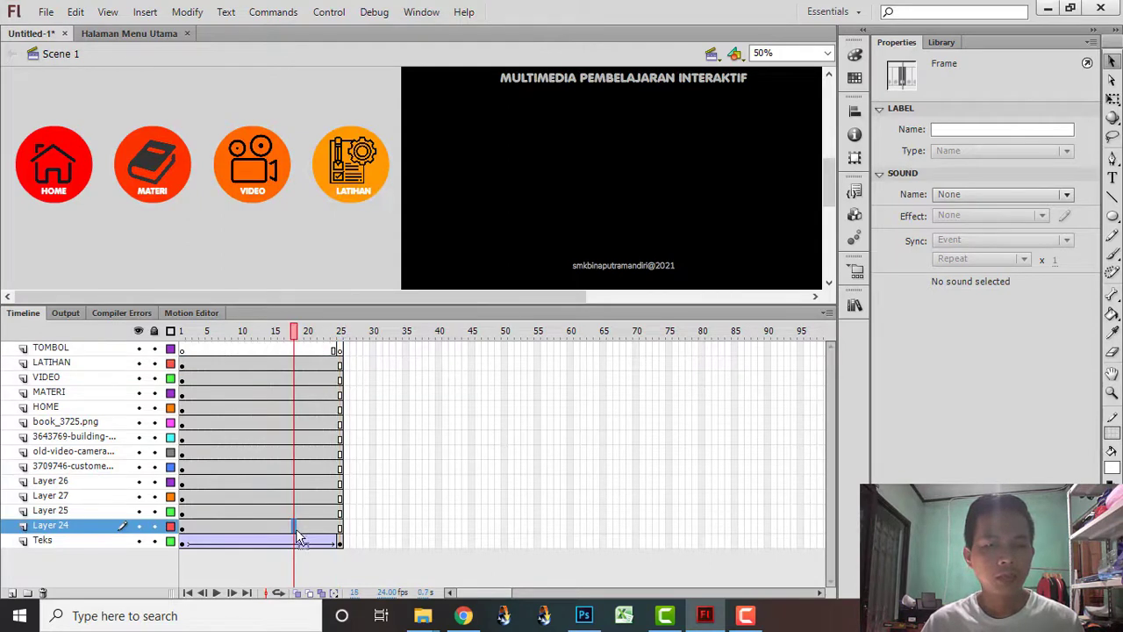
{"action": "key", "text": "Return"}
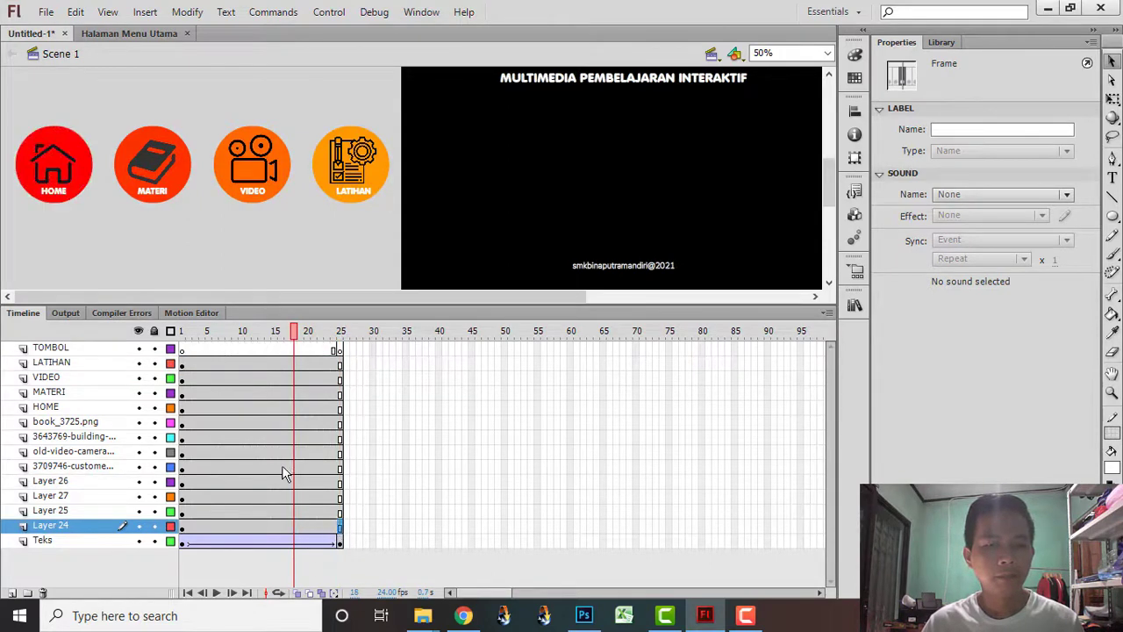
{"action": "left_click", "coordinate": [183, 364]}
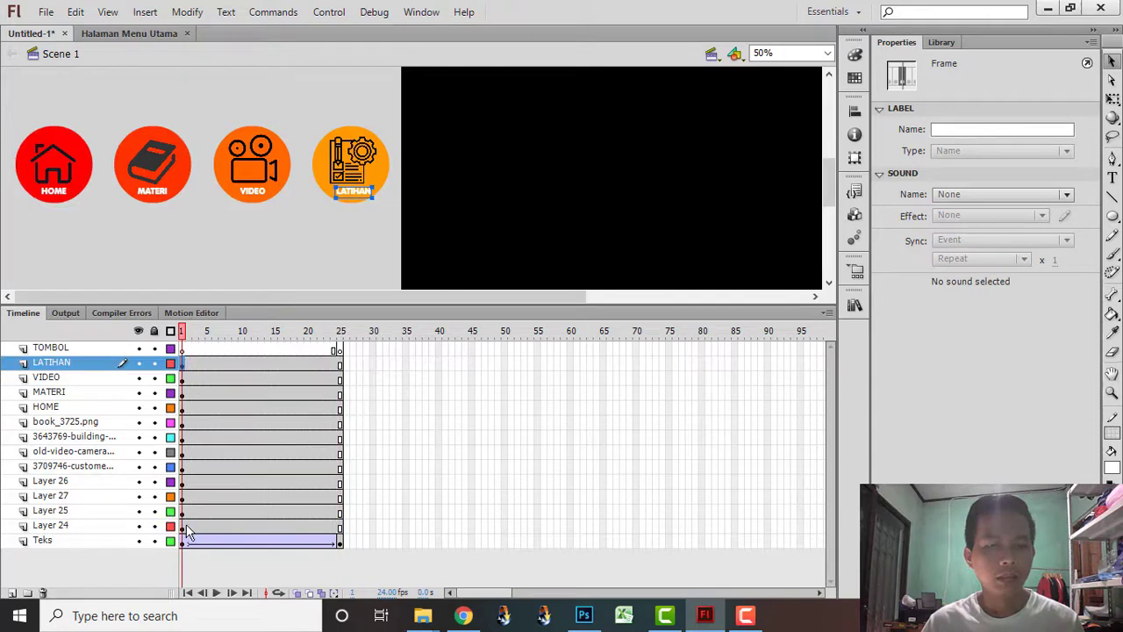
{"action": "left_click", "coordinate": [186, 524], "text": "shift"}
{"action": "left_click", "coordinate": [179, 365]}
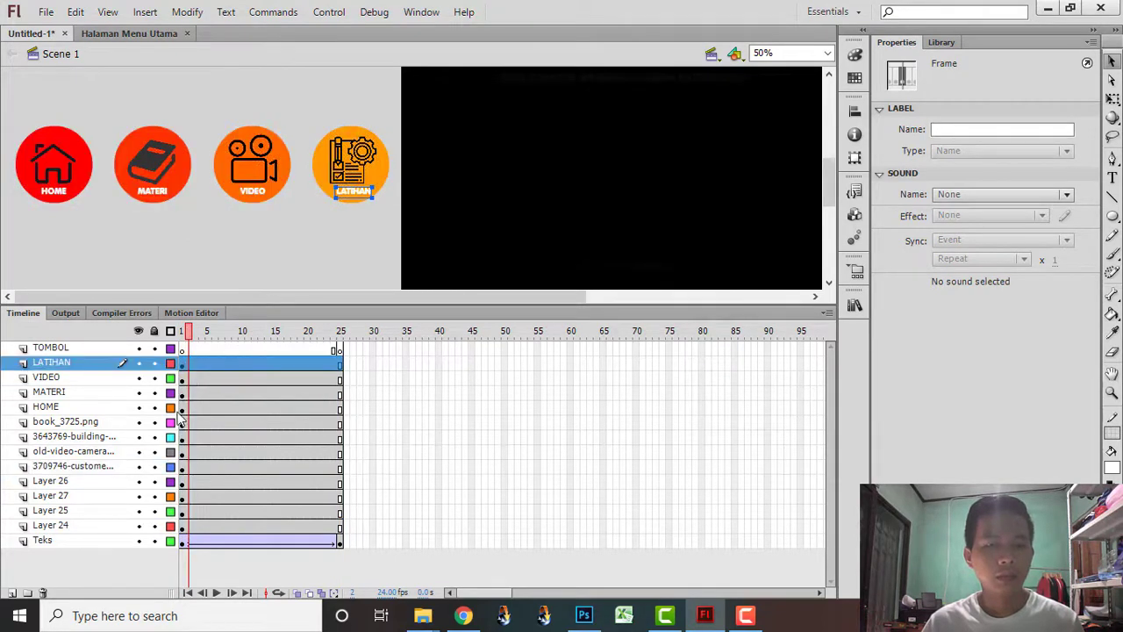
{"action": "left_click", "coordinate": [182, 368]}
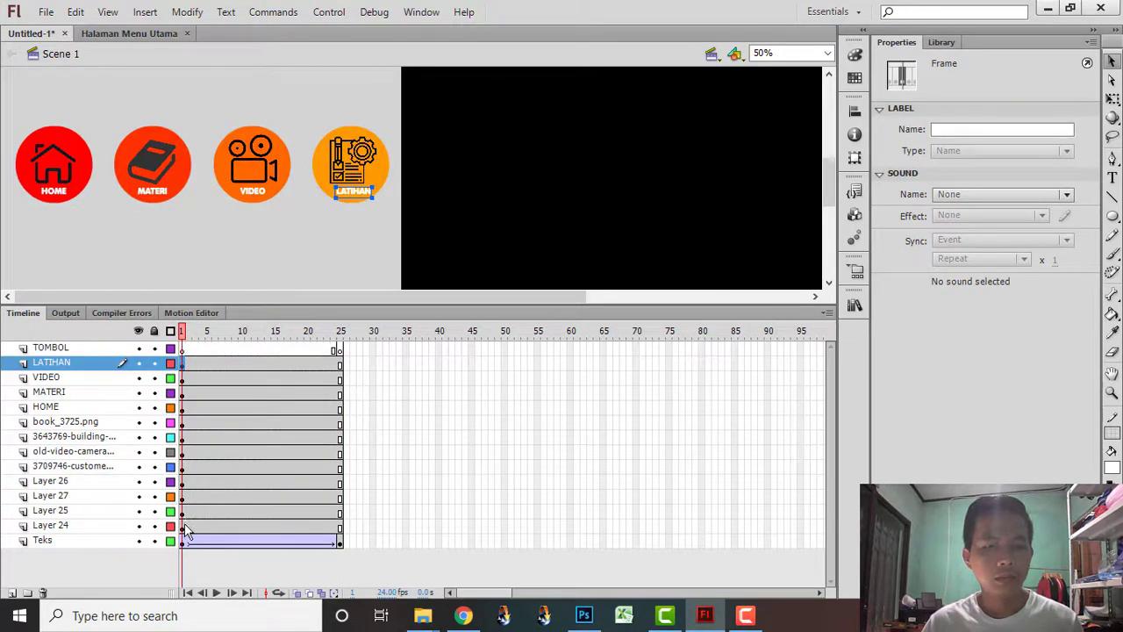
{"action": "left_click", "coordinate": [182, 527]}
{"action": "left_click", "coordinate": [183, 365], "text": "shift"}
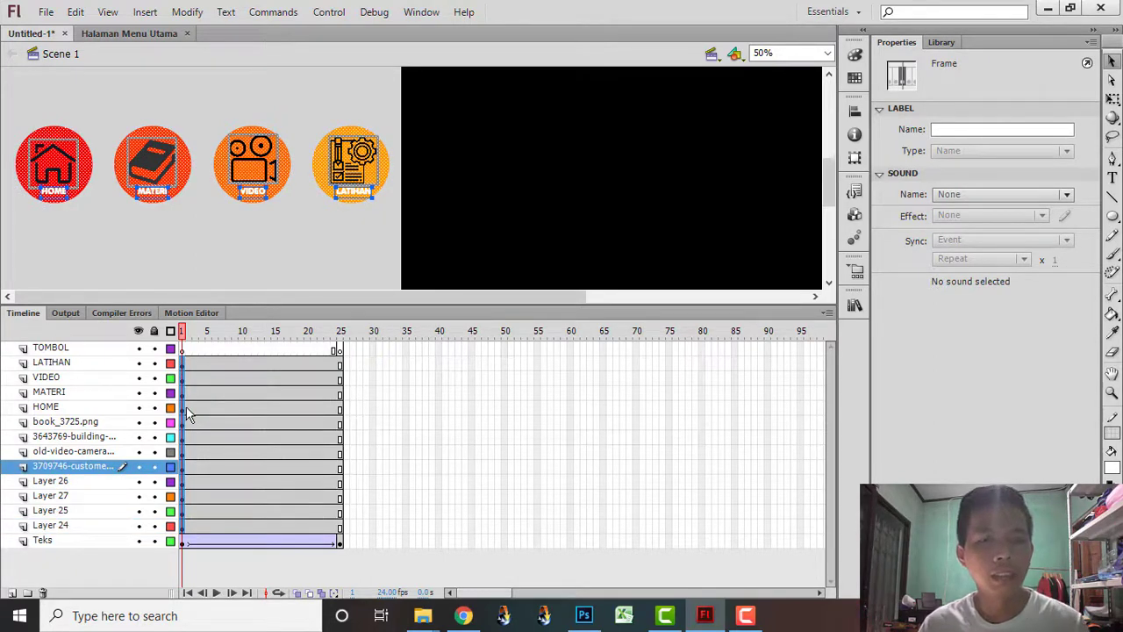
{"action": "left_click_drag", "start_coordinate": [182, 375], "coordinate": [349, 395]}
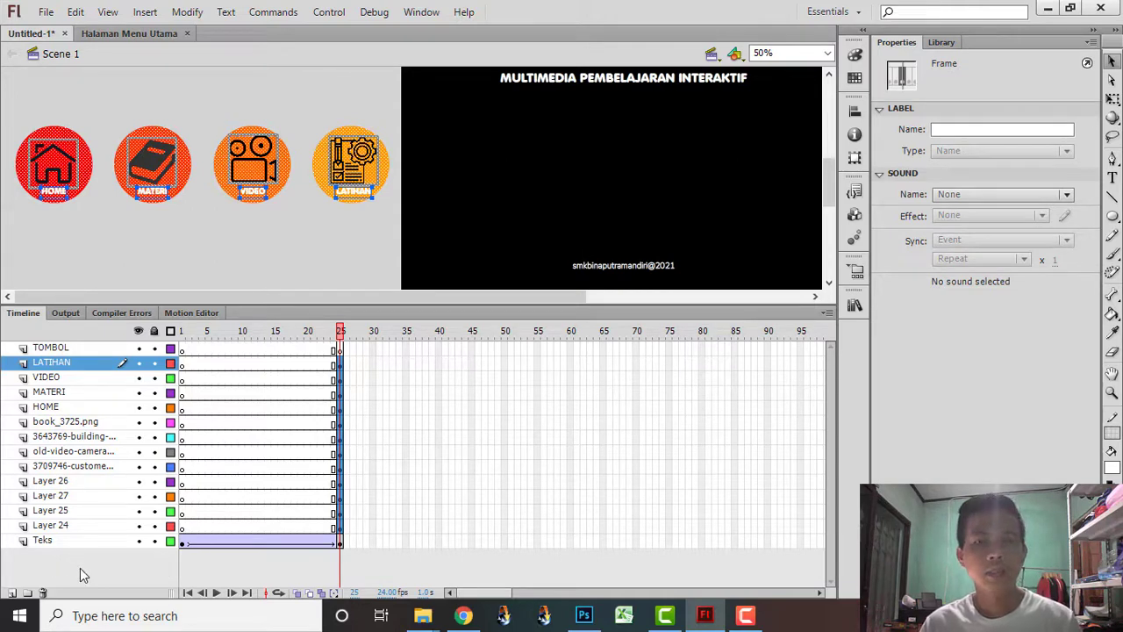
- Insert a keyframe at frame 35 of Layer 24 and move its red circle horizontally onto the stage, to about X 60, Y 278
{"action": "left_click", "coordinate": [340, 544]}
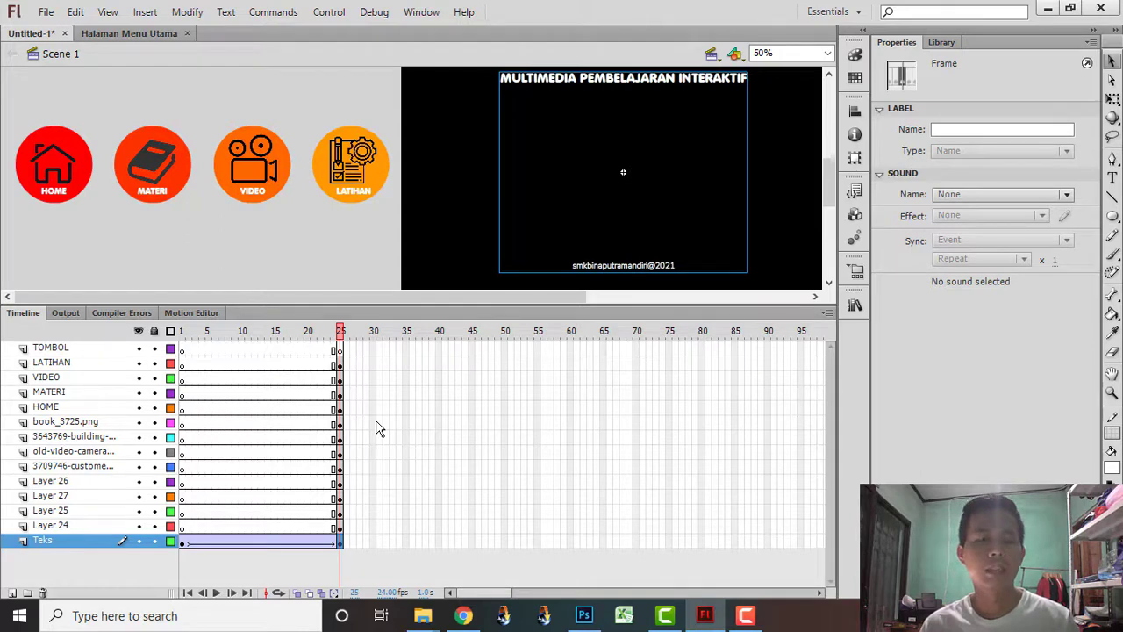
{"action": "left_click", "coordinate": [338, 526]}
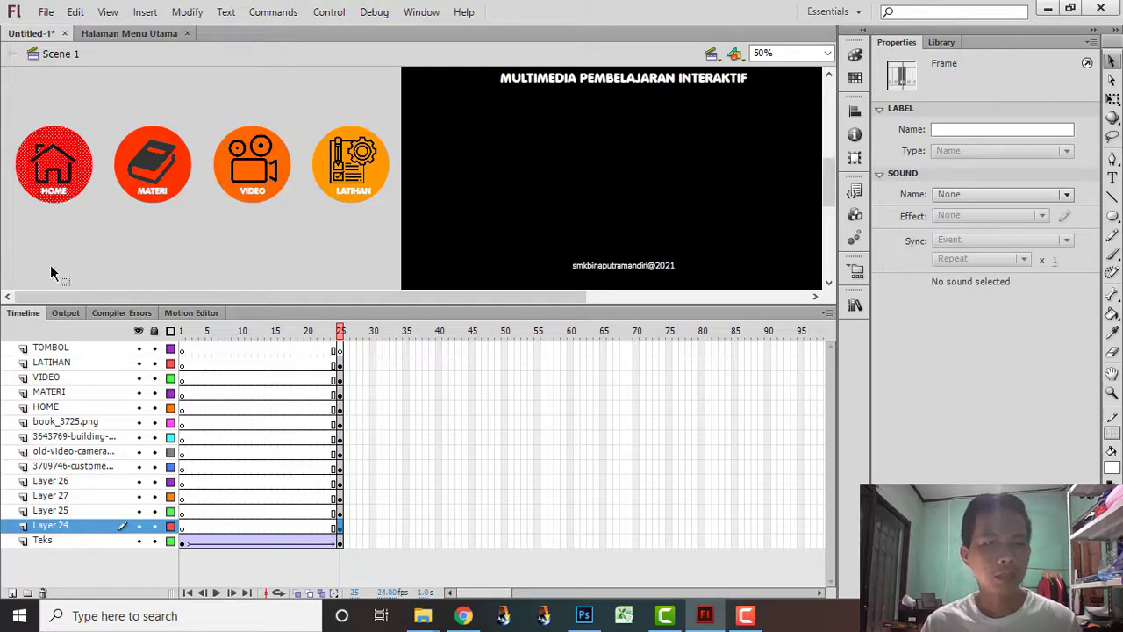
{"action": "left_click", "coordinate": [407, 527]}
{"action": "right_click", "coordinate": [406, 526]}
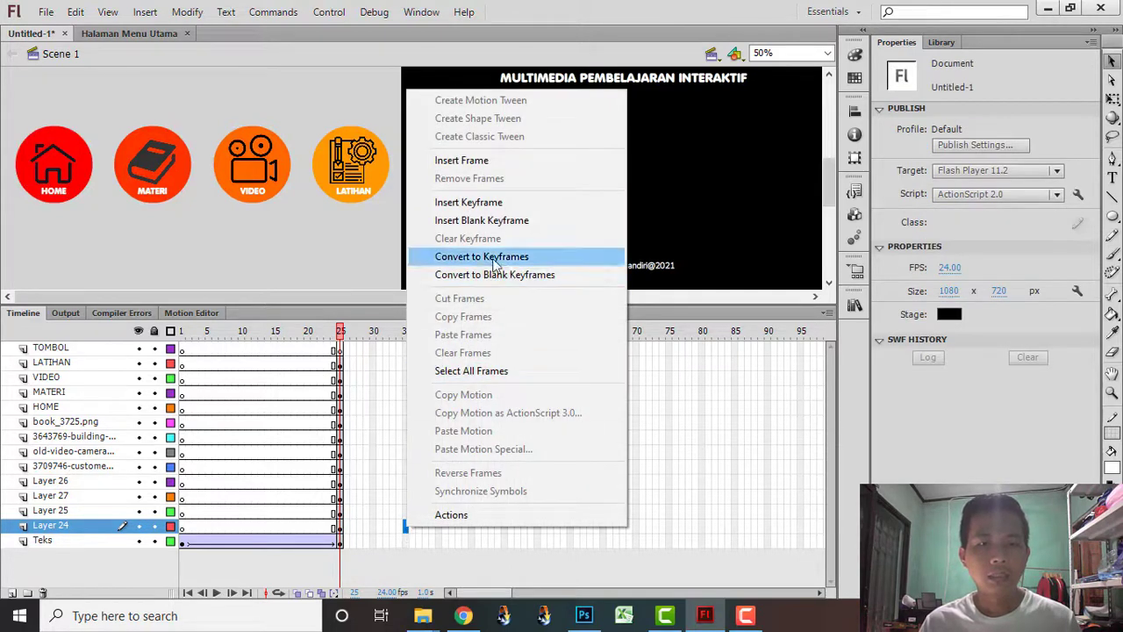
{"action": "left_click", "coordinate": [476, 205]}
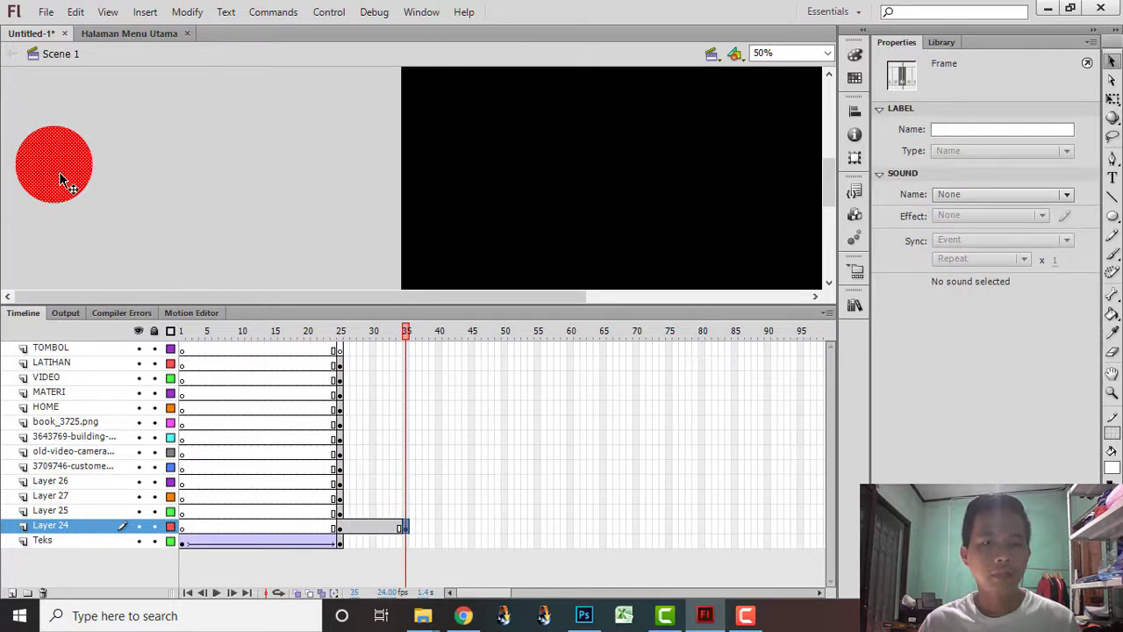
{"action": "left_click_drag", "start_coordinate": [66, 177], "coordinate": [476, 224]}
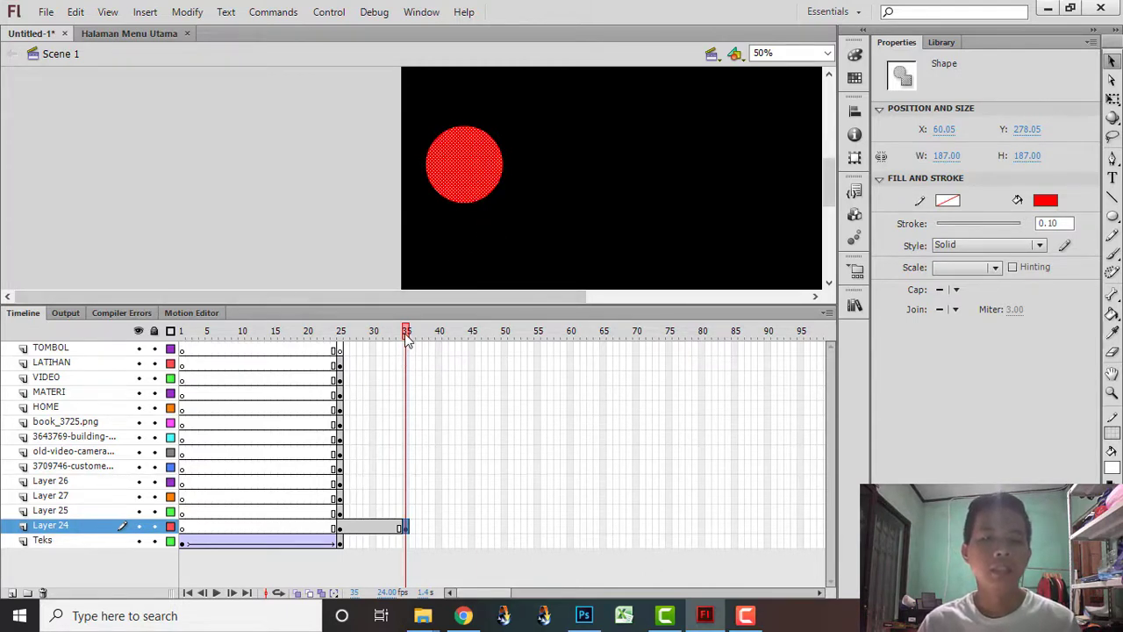
- Create a classic tween between frames 25 and 35 of Layer 24 and preview the red circle's entrance by scrubbing
{"action": "left_click", "coordinate": [372, 528]}
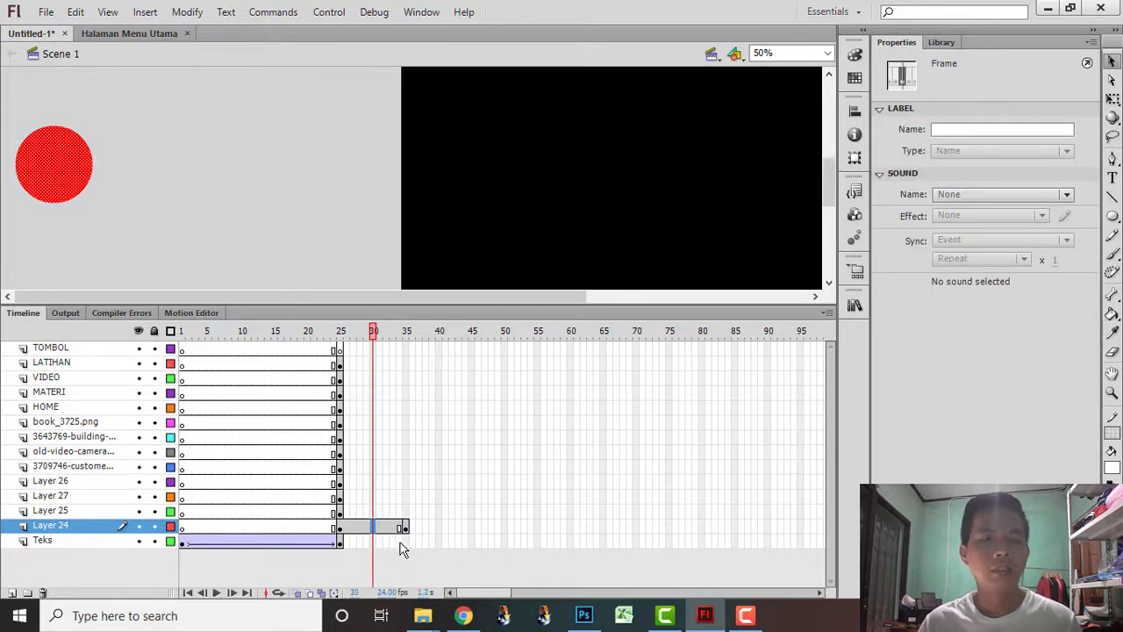
{"action": "left_click", "coordinate": [341, 531]}
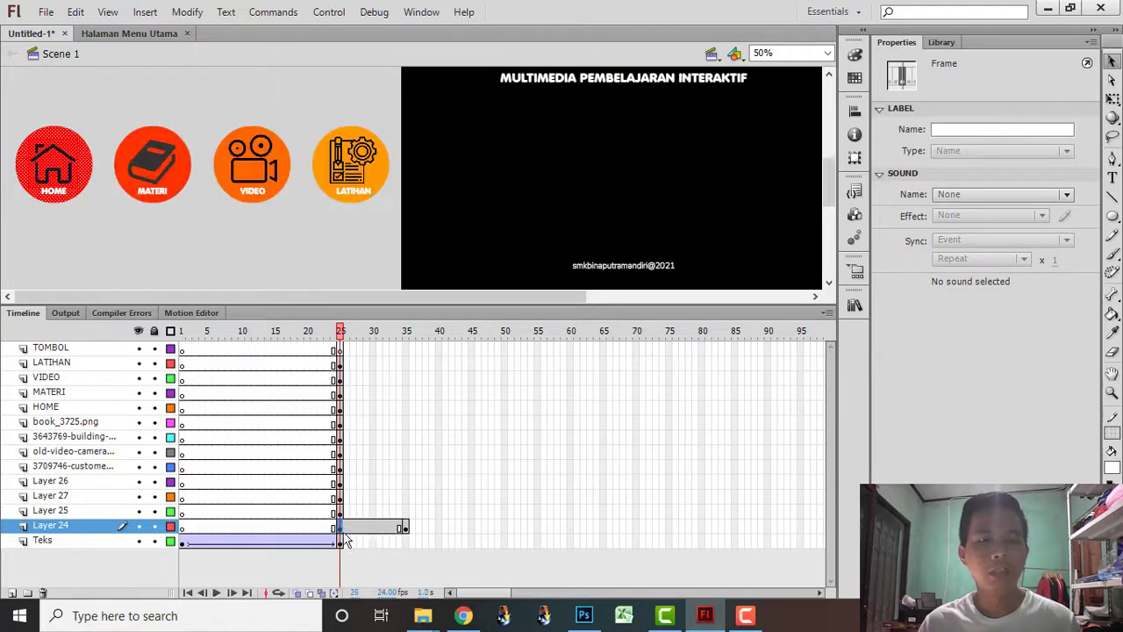
{"action": "left_click", "coordinate": [405, 530]}
{"action": "left_click", "coordinate": [405, 528]}
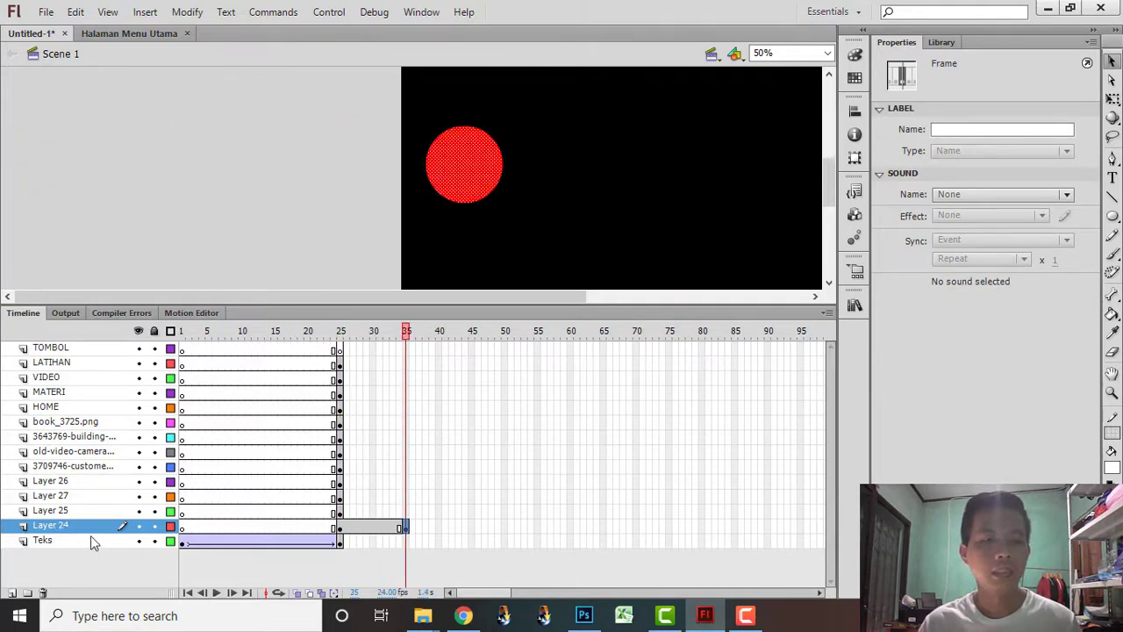
{"action": "right_click", "coordinate": [372, 534]}
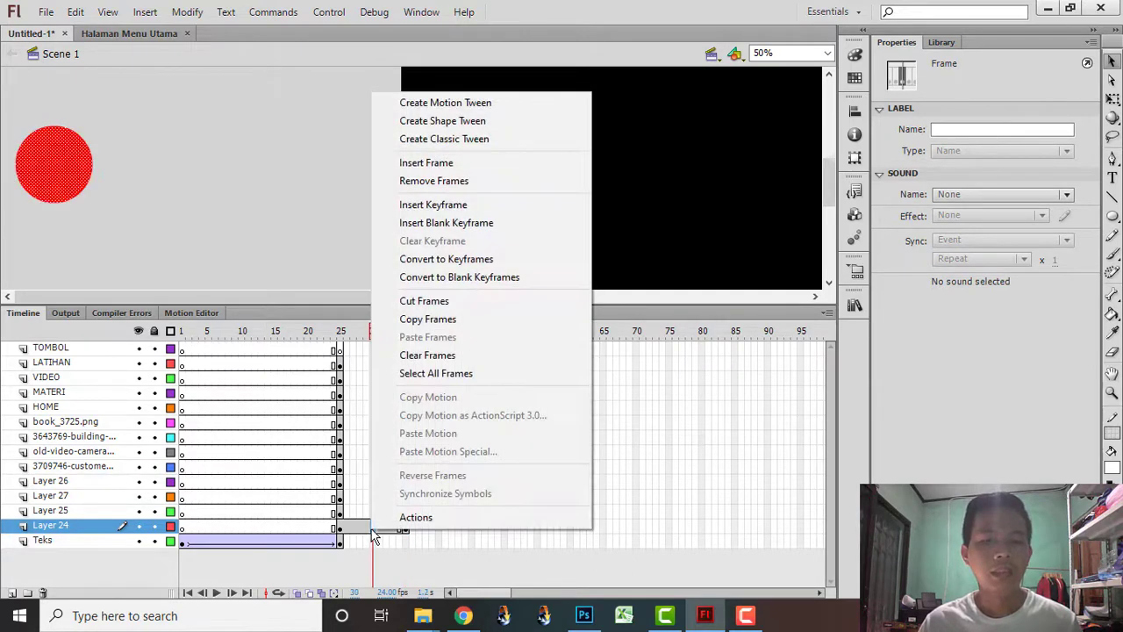
{"action": "left_click", "coordinate": [453, 147]}
{"action": "left_click_drag", "start_coordinate": [376, 332], "coordinate": [428, 367]}
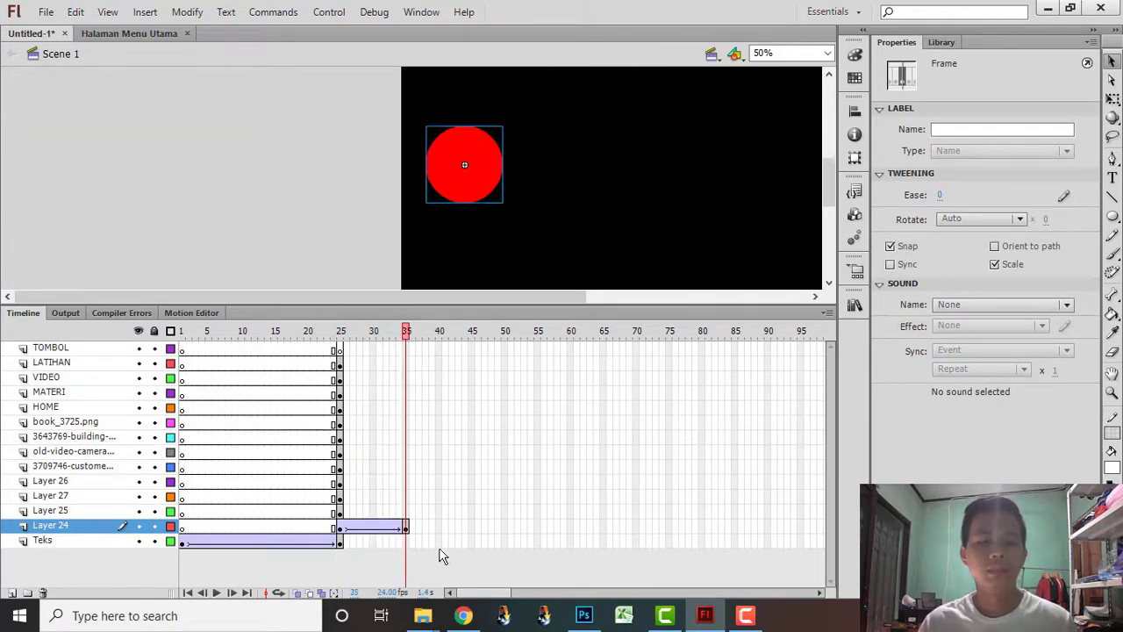
- Extend the Teks layer to frame 100 with Insert Frame and check the title and footer together with the circle at frame 35
{"action": "left_click", "coordinate": [408, 468]}
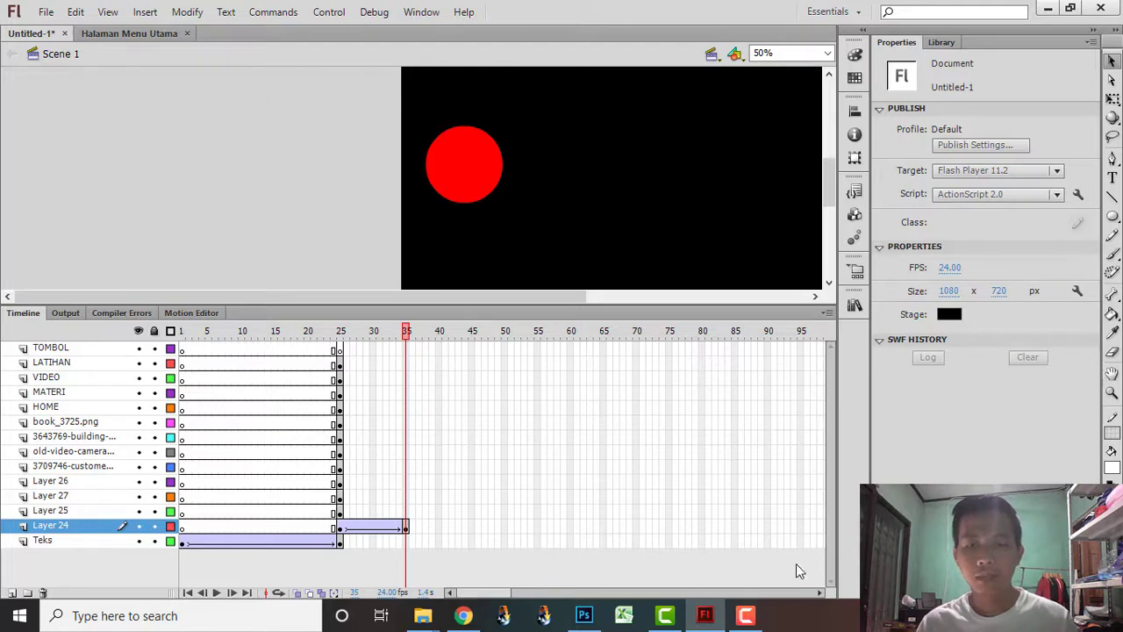
{"action": "left_click", "coordinate": [819, 592]}
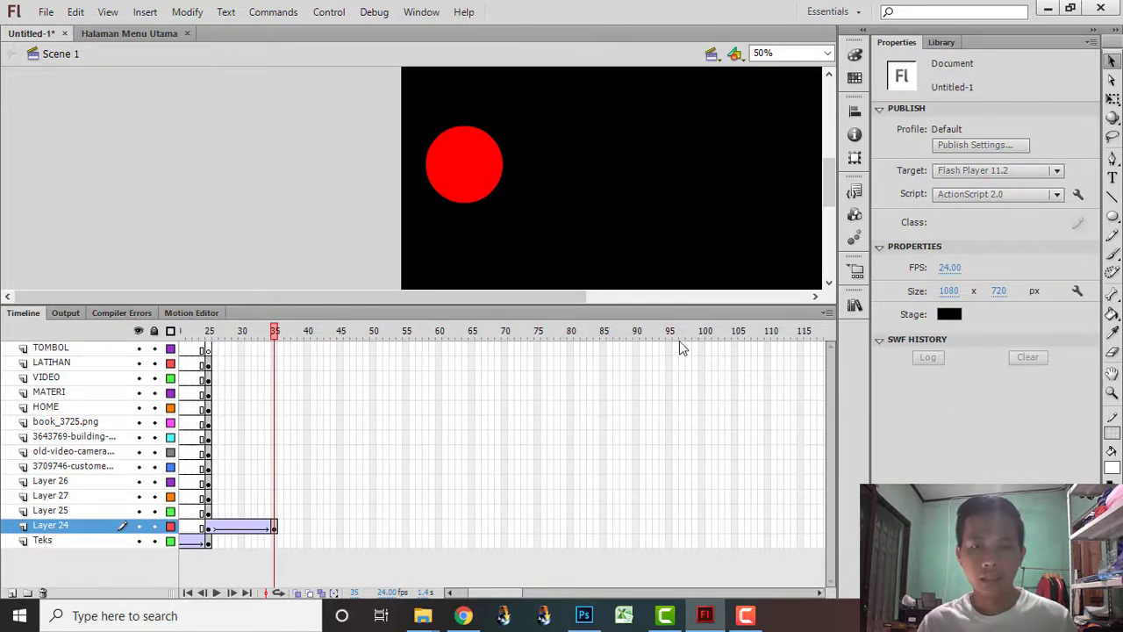
{"action": "left_click", "coordinate": [703, 541]}
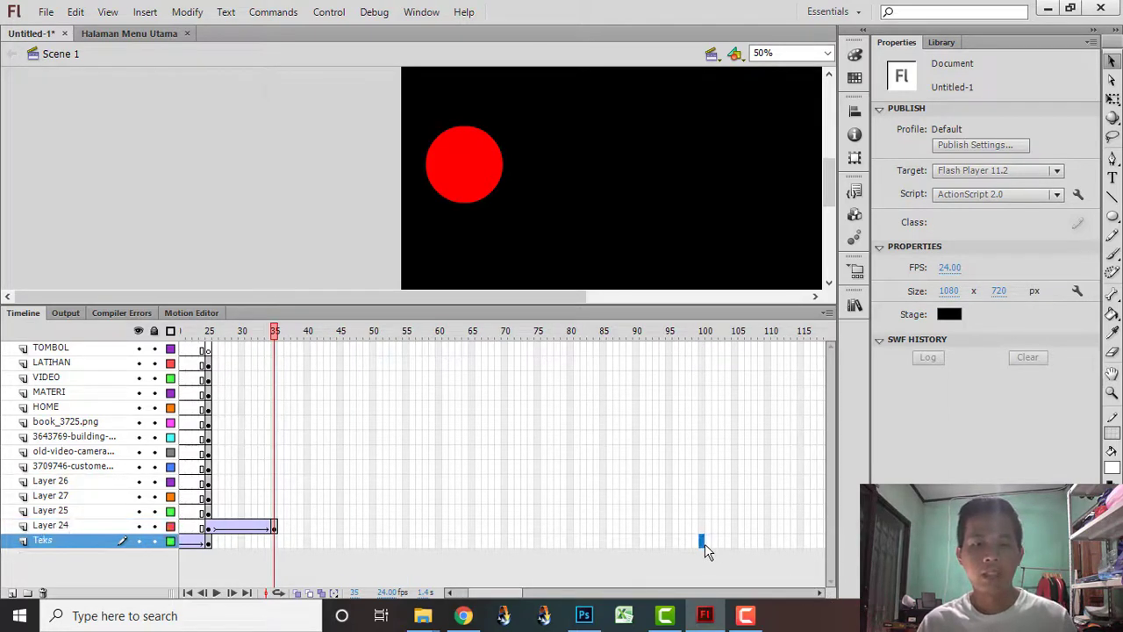
{"action": "right_click", "coordinate": [704, 543]}
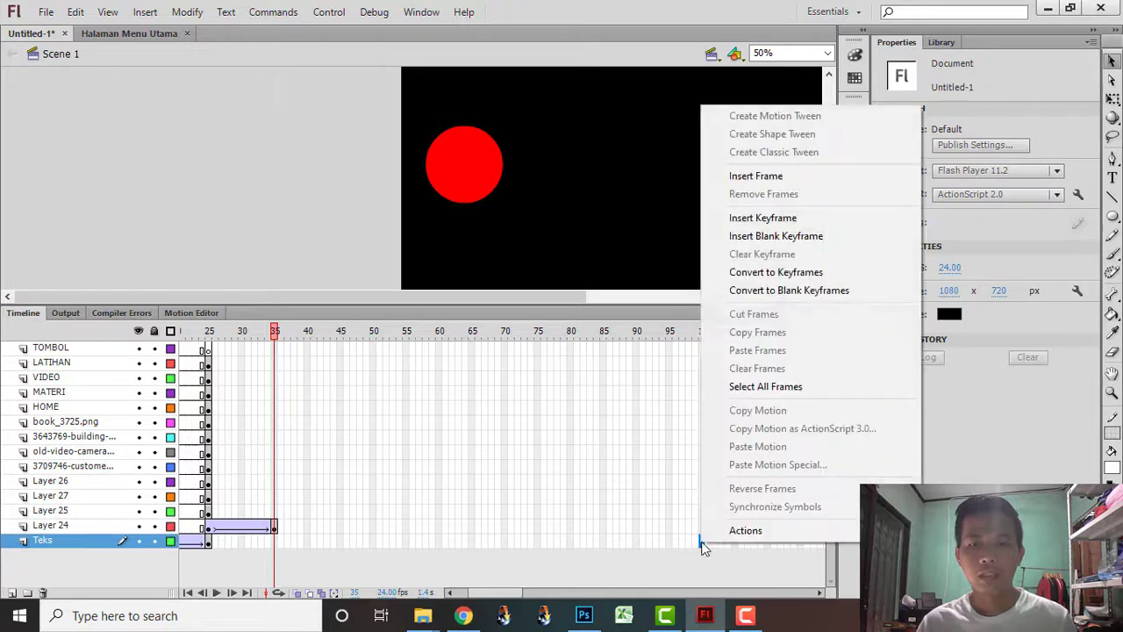
{"action": "left_click", "coordinate": [764, 179]}
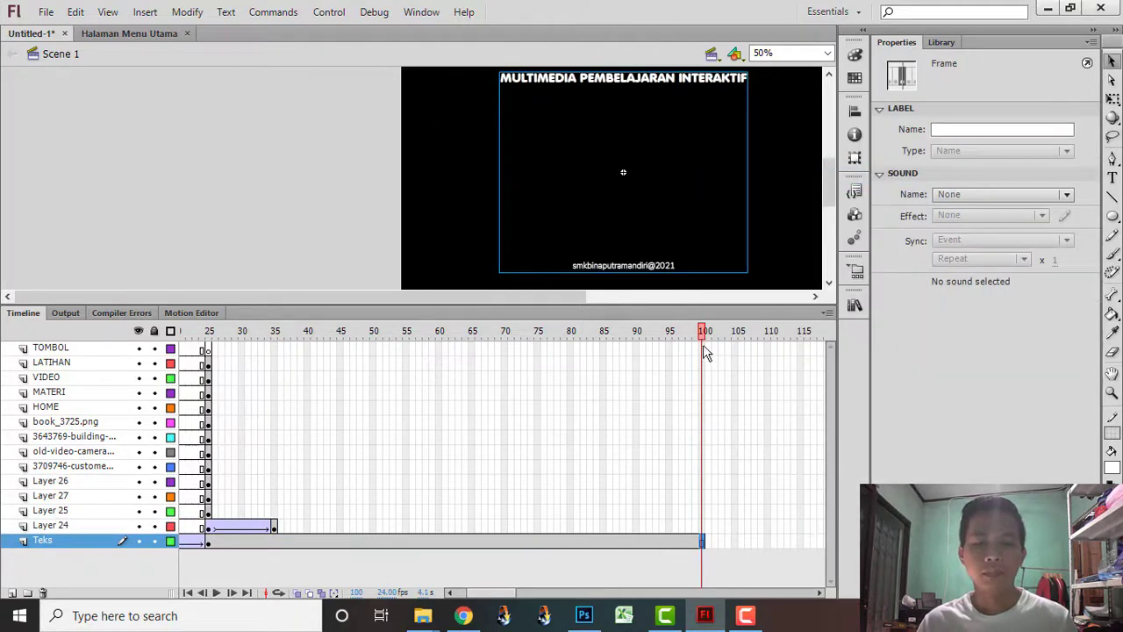
{"action": "key", "text": "Return"}
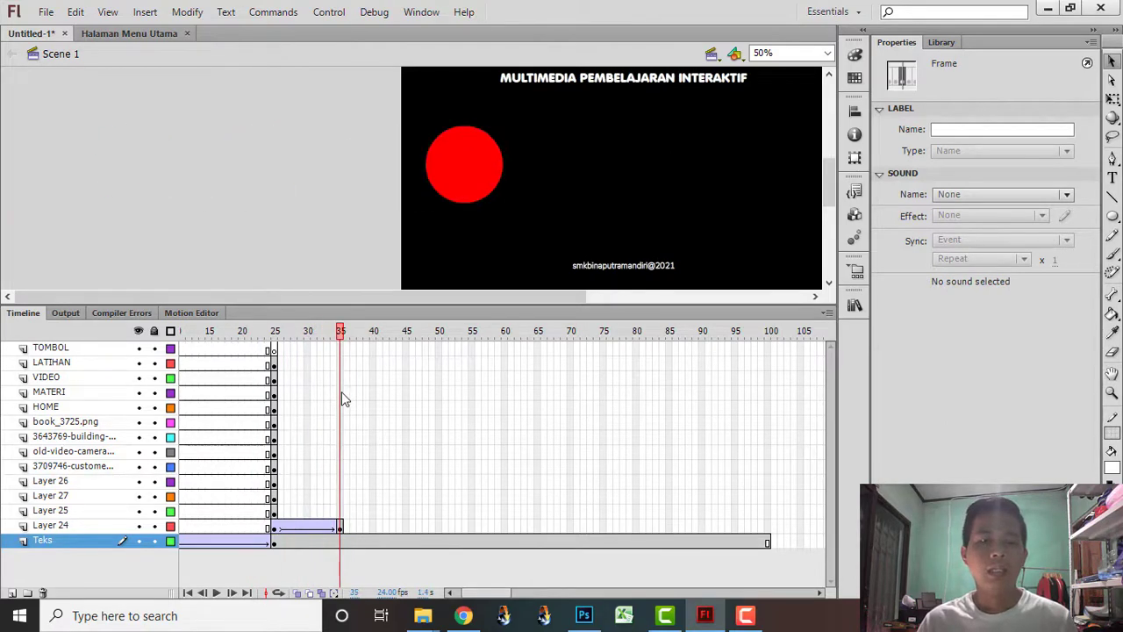
{"action": "left_click", "coordinate": [333, 568]}
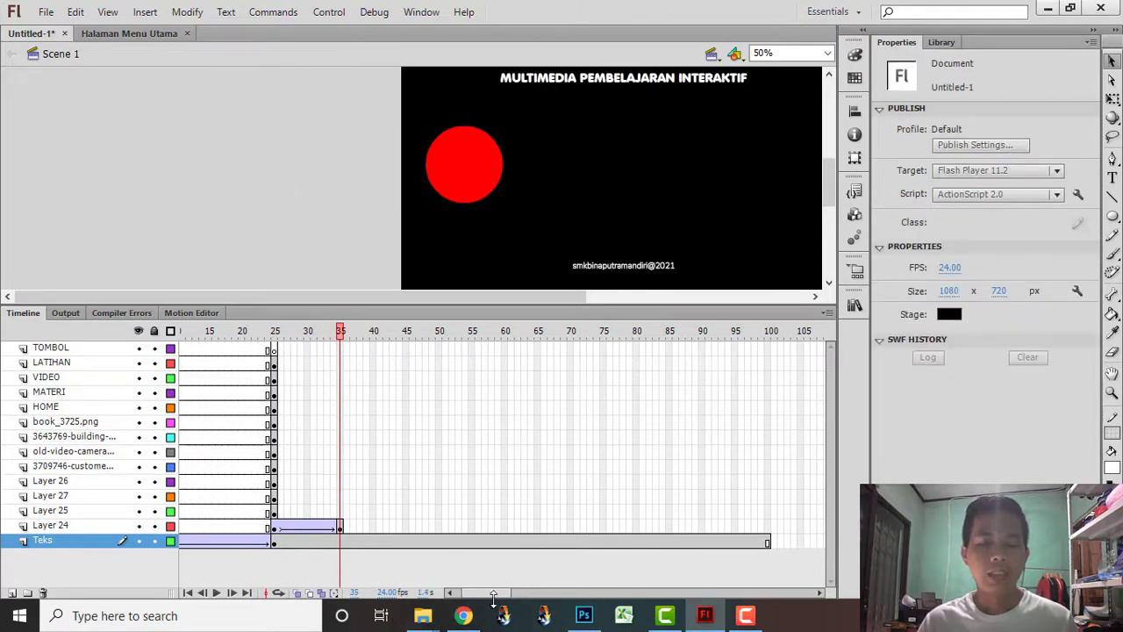
{"action": "left_click_drag", "start_coordinate": [493, 595], "coordinate": [485, 600]}
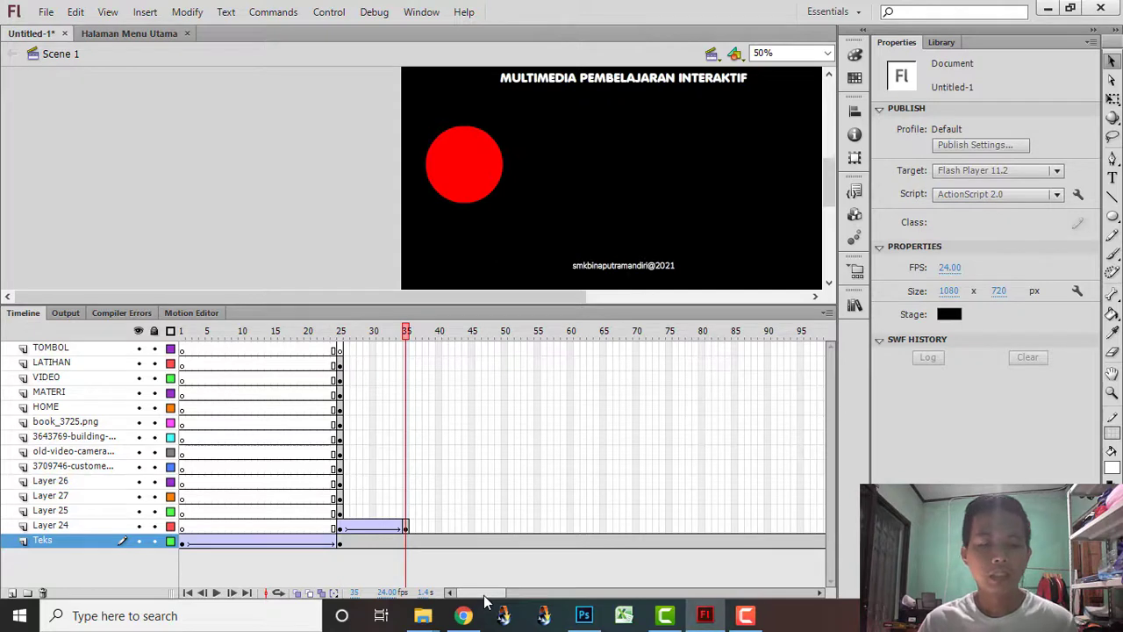
- Shift the MATERI circle's frame 25 keyframe on Layer 25 to frame 35 and insert another keyframe at frame 45
{"action": "left_click", "coordinate": [83, 527]}
{"action": "left_click", "coordinate": [340, 513]}
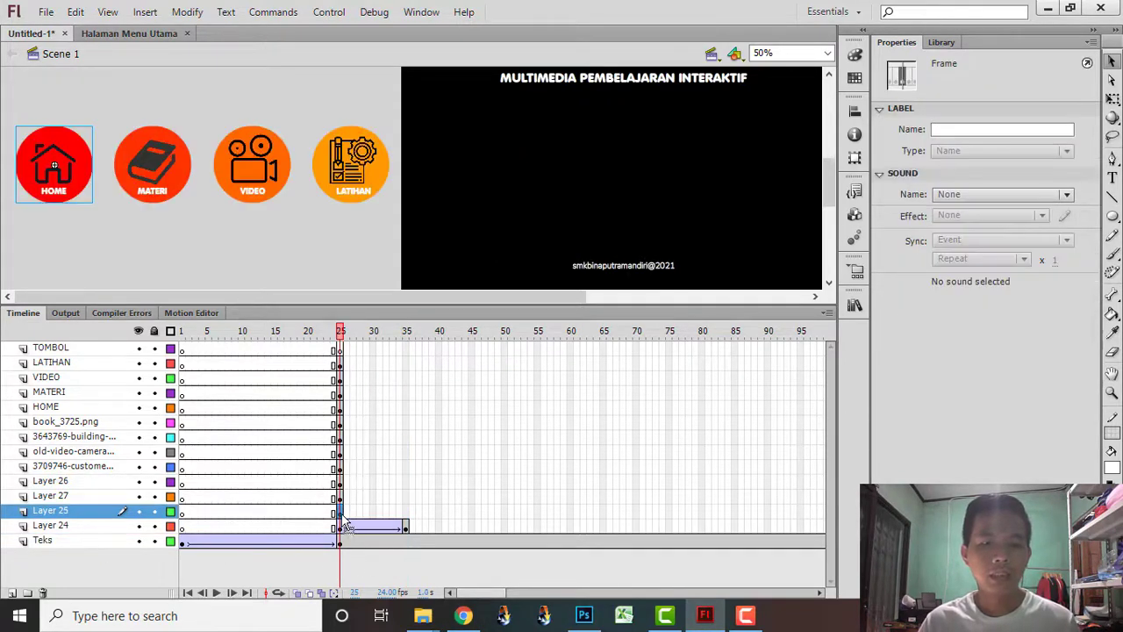
{"action": "left_click", "coordinate": [404, 512]}
{"action": "key", "text": "F6"}
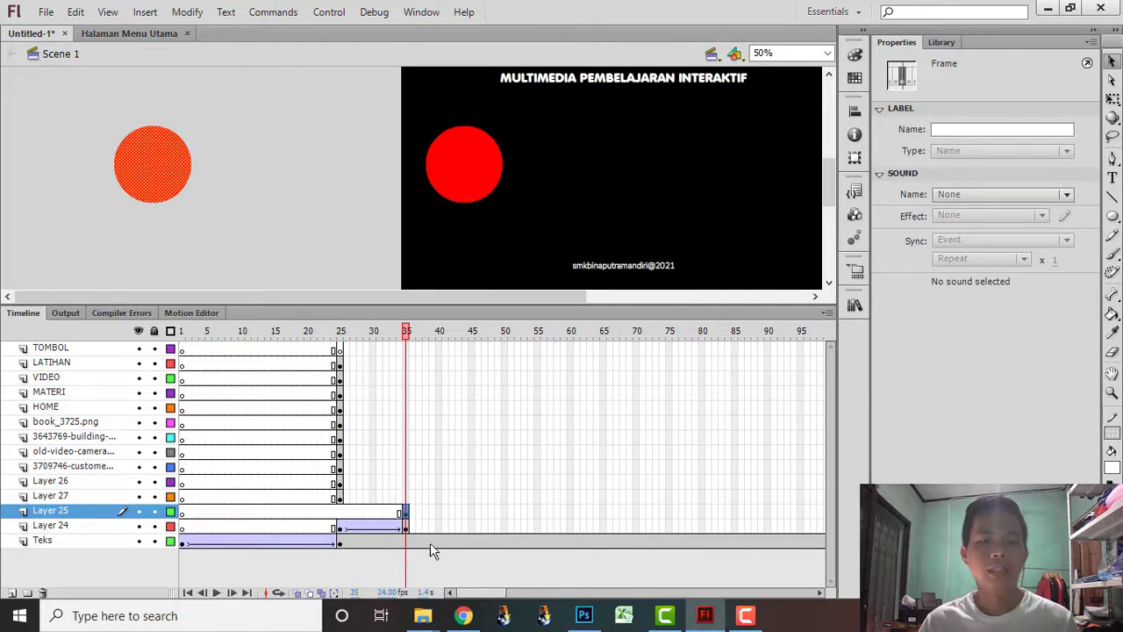
{"action": "left_click", "coordinate": [471, 512]}
{"action": "right_click", "coordinate": [471, 512]}
{"action": "left_click", "coordinate": [551, 184]}
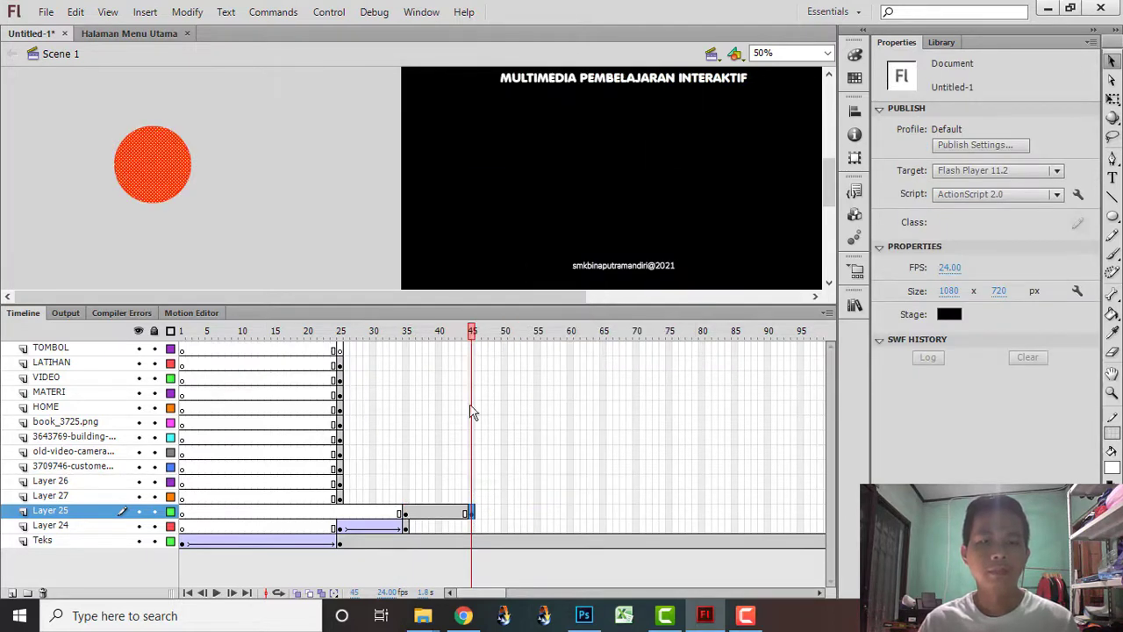
- Move the Layer 25 circle at frame 45 onto the stage to about X 260, Y 278, and extend Layer 24 to frame 45
{"action": "left_click_drag", "start_coordinate": [171, 188], "coordinate": [572, 235]}
{"action": "left_click_drag", "start_coordinate": [472, 332], "coordinate": [465, 331]}
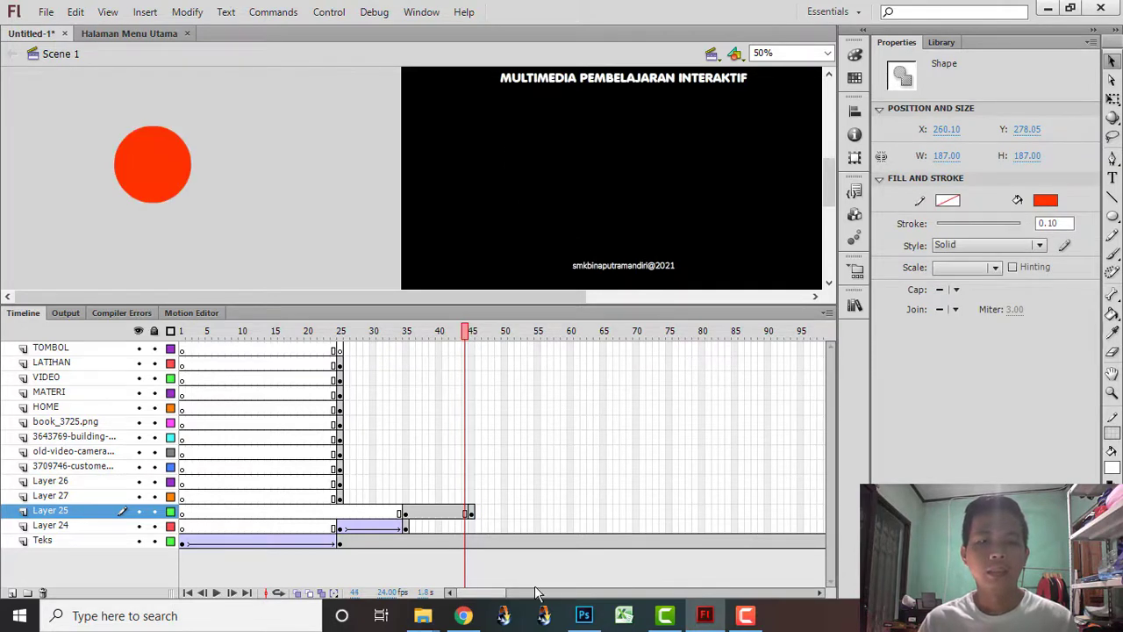
{"action": "left_click", "coordinate": [470, 524]}
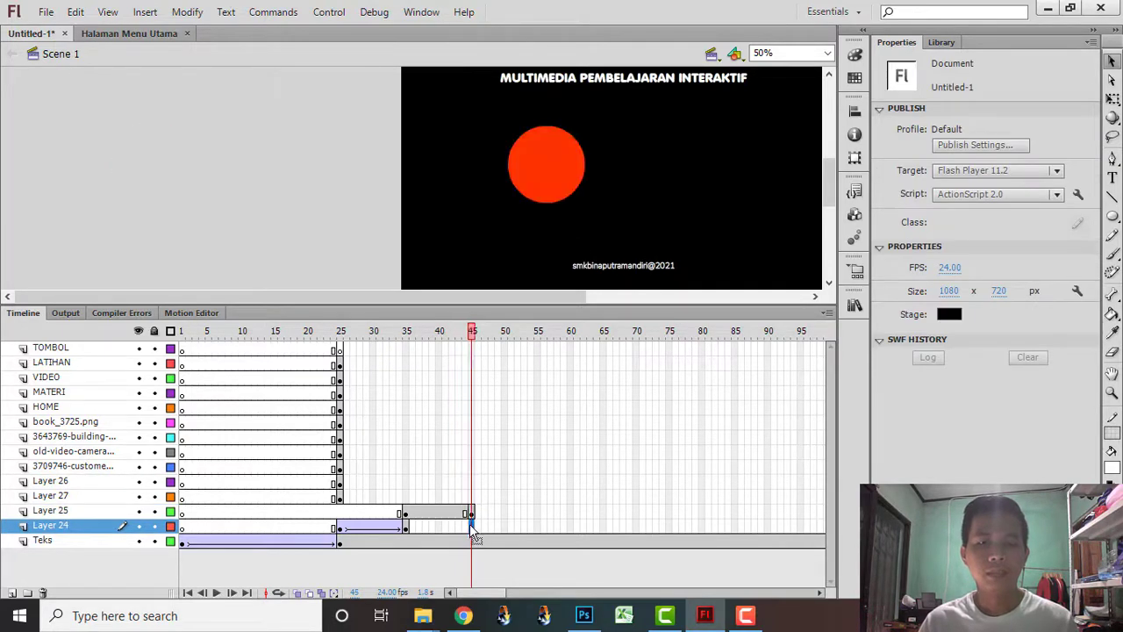
{"action": "right_click", "coordinate": [470, 525]}
{"action": "left_click", "coordinate": [539, 160]}
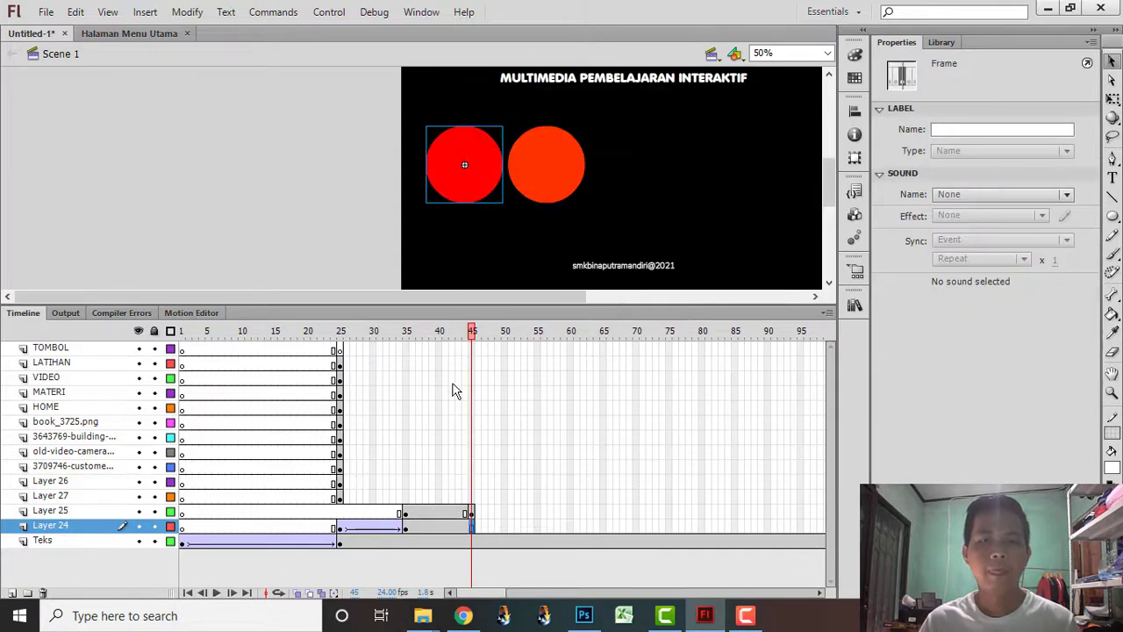
- Shift the Layer 25 circle at frame 45 horizontally to about X 296 to widen the gap from the red circle
{"action": "left_click", "coordinate": [473, 513]}
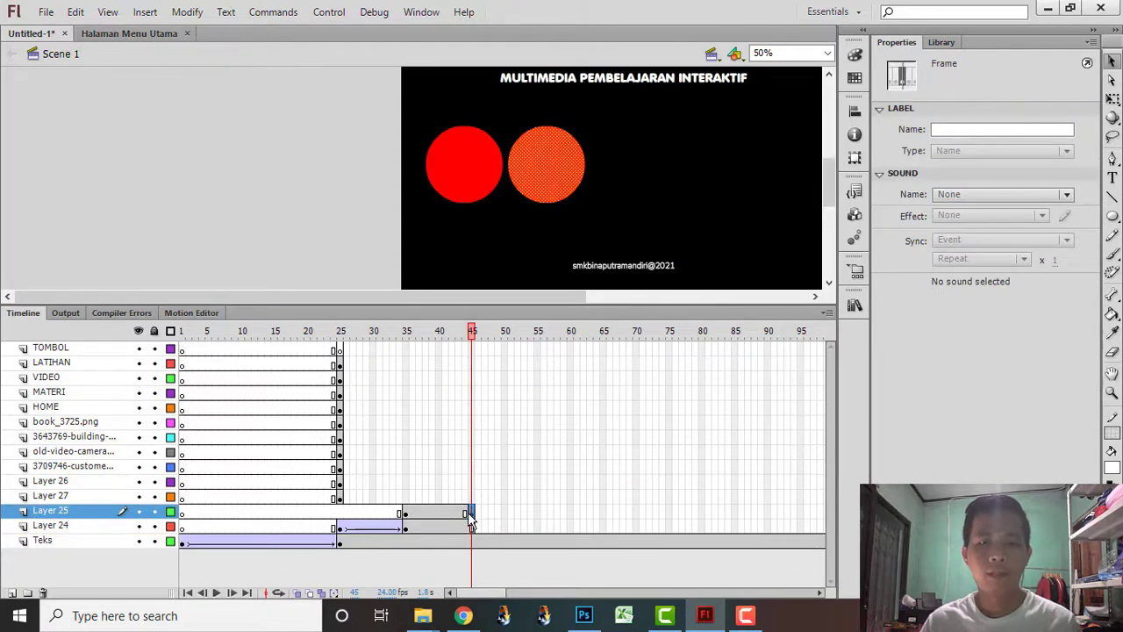
{"action": "key", "text": "Right"}
{"action": "key", "text": "Right"}
{"action": "key", "text": "Right"}
{"action": "key", "text": "Right"}
{"action": "key", "text": "Right"}
{"action": "key", "text": "Right"}
{"action": "key", "text": "Right"}
{"action": "key", "text": "Right"}
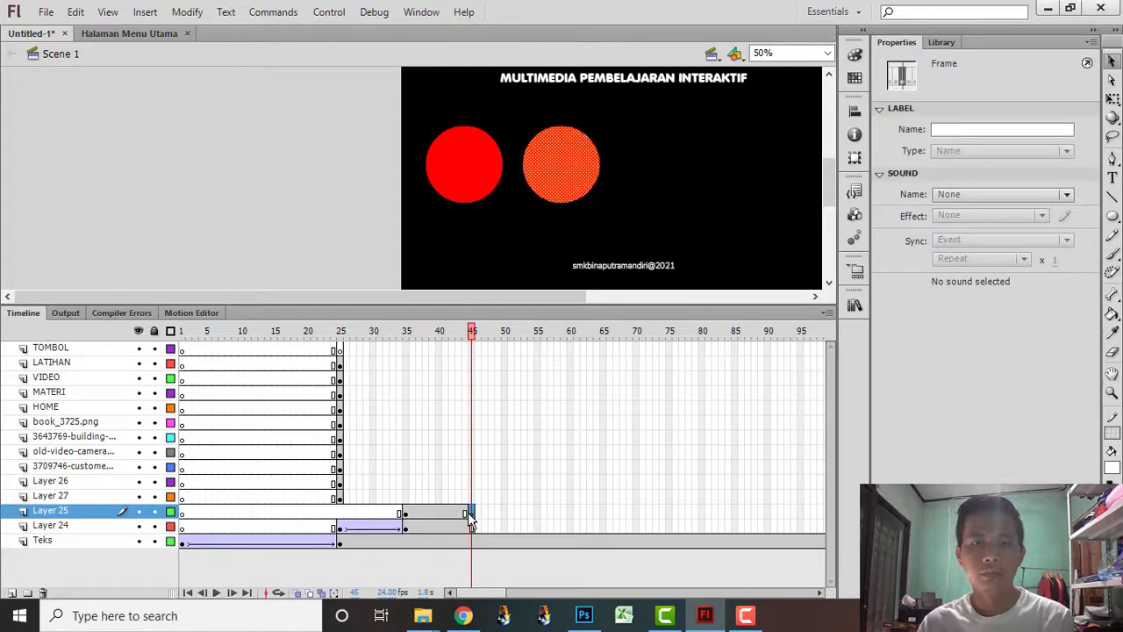
{"action": "left_click_drag", "start_coordinate": [542, 295], "coordinate": [571, 297]}
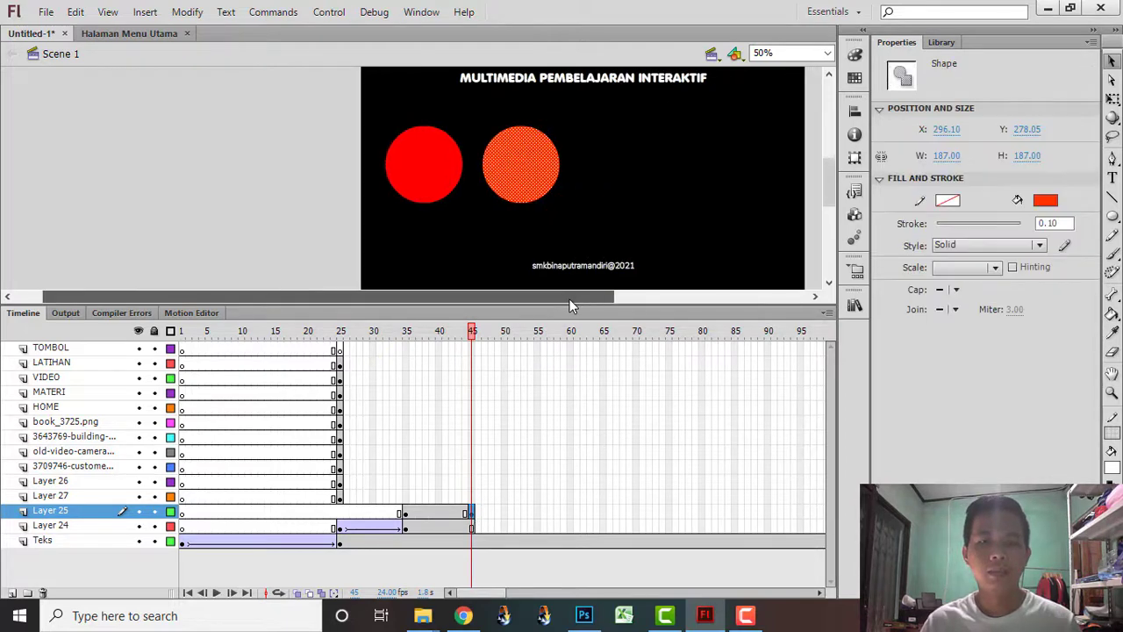
- Create a classic tween between frames 35 and 45 of Layer 25 and preview the second circle's entrance
{"action": "right_click", "coordinate": [439, 514]}
{"action": "left_click", "coordinate": [502, 124]}
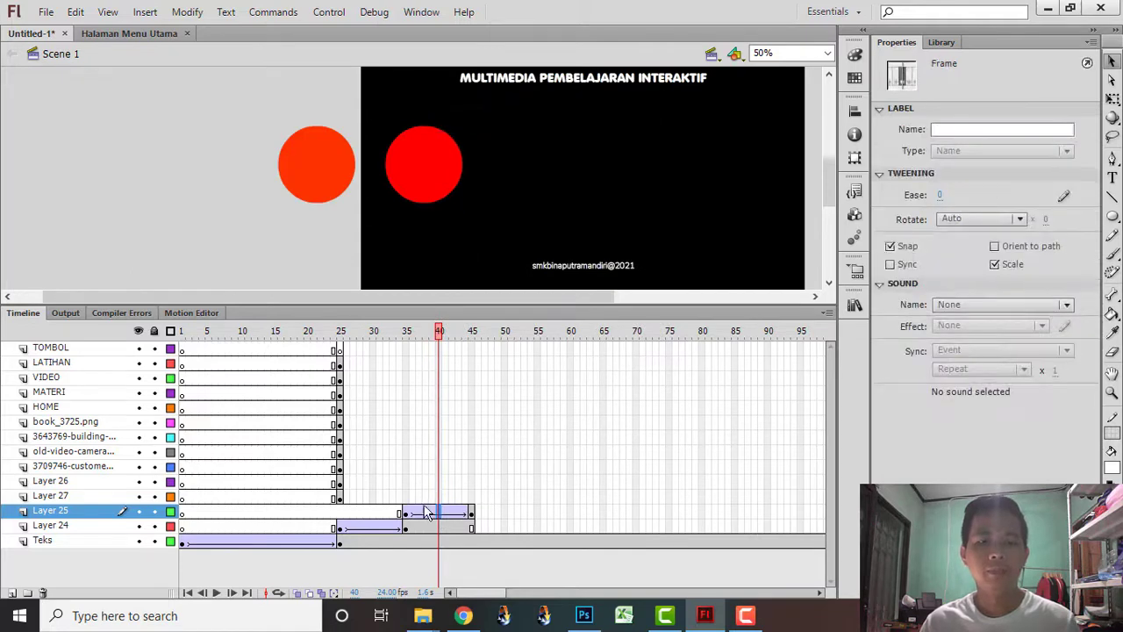
{"action": "left_click", "coordinate": [407, 514]}
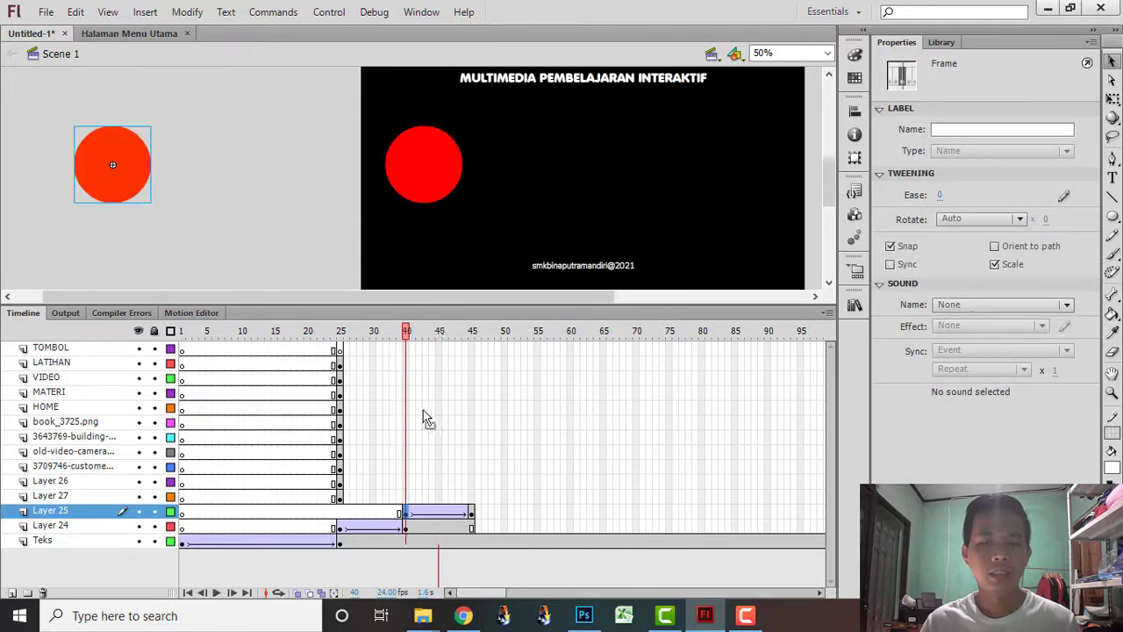
{"action": "left_click", "coordinate": [375, 332]}
{"action": "key", "text": "Return"}
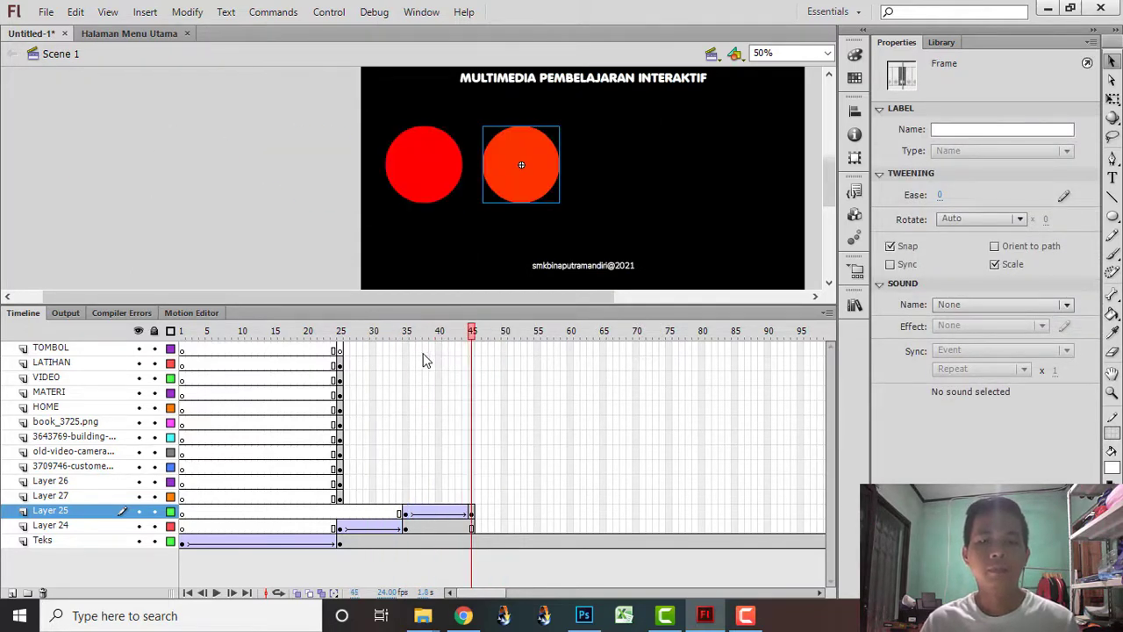
{"action": "left_click", "coordinate": [498, 360]}
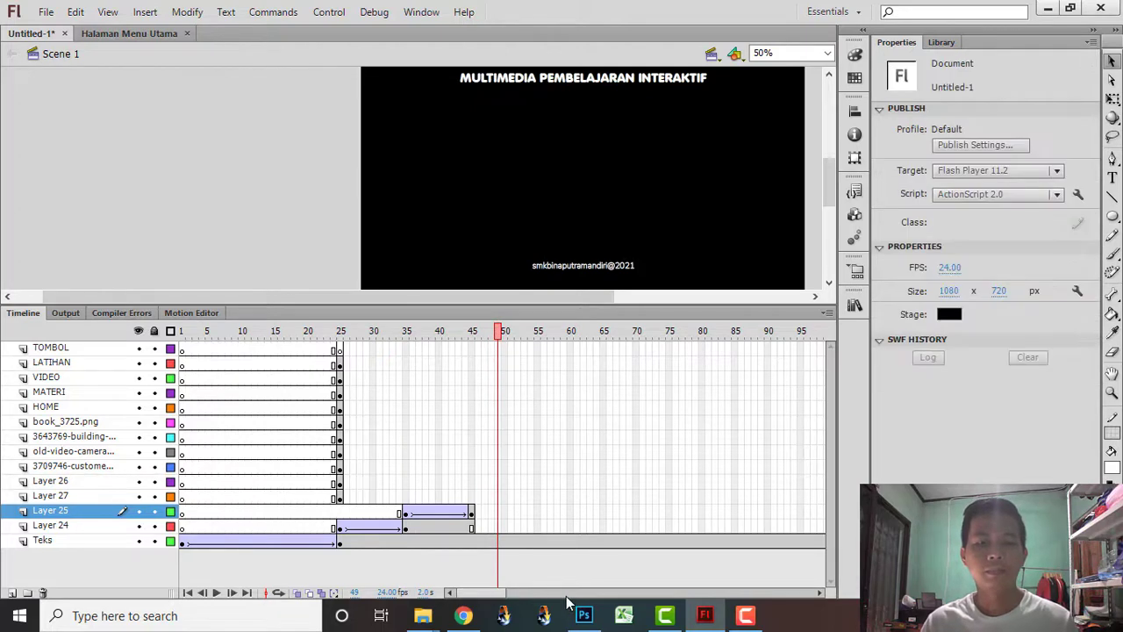
- Extend Layers 24 and 25 to frame 55 with Insert Frame
{"action": "left_click", "coordinate": [537, 514]}
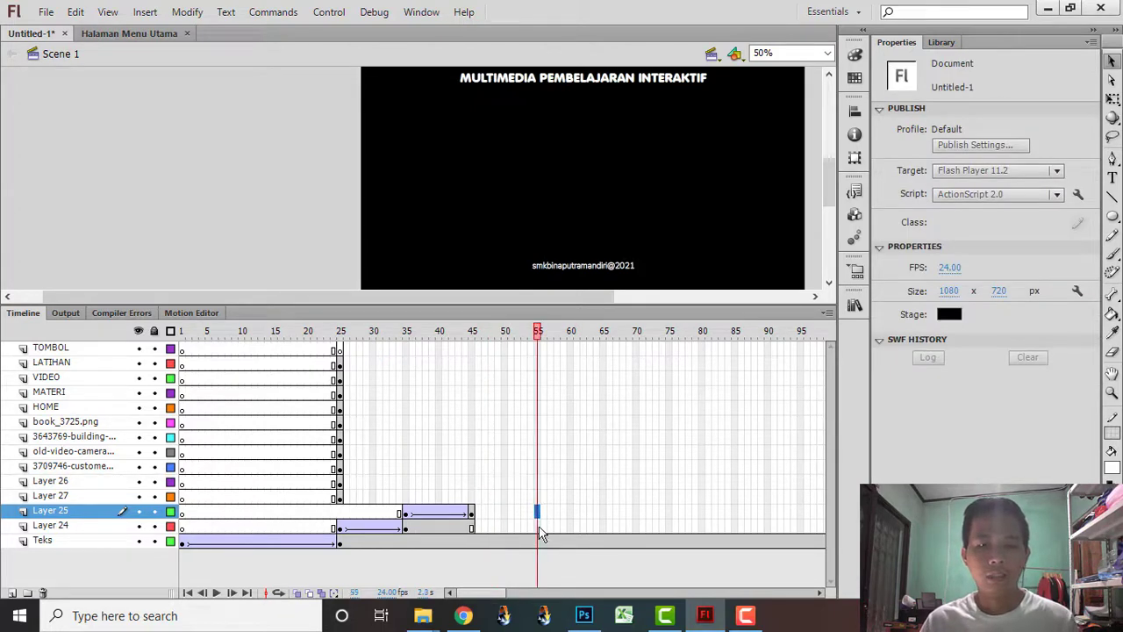
{"action": "right_click", "coordinate": [537, 526]}
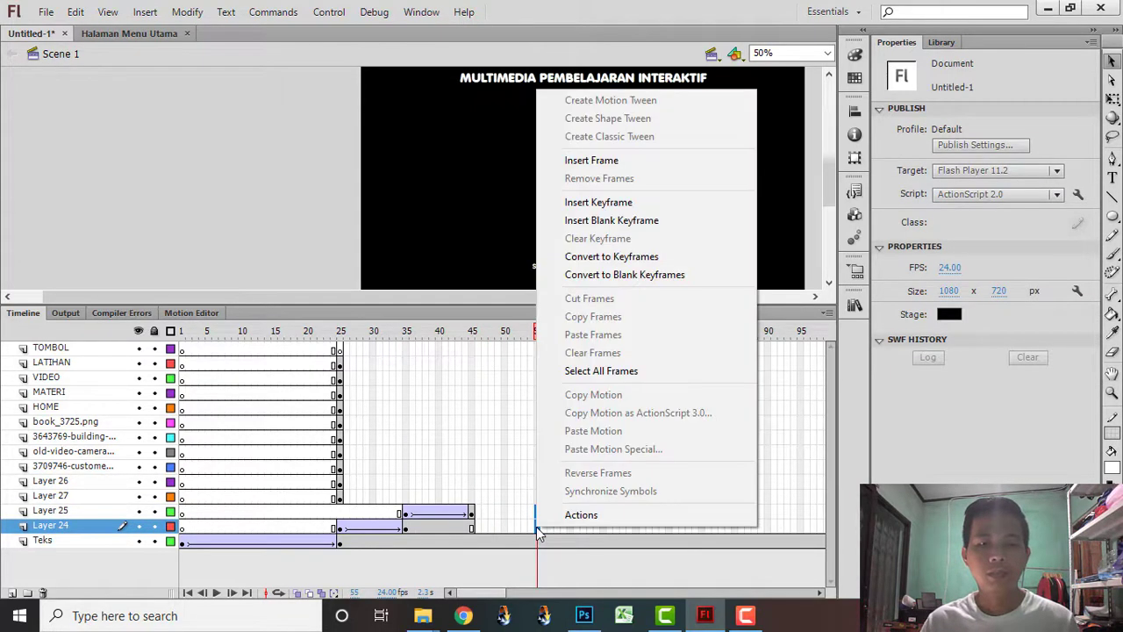
{"action": "left_click", "coordinate": [592, 161]}
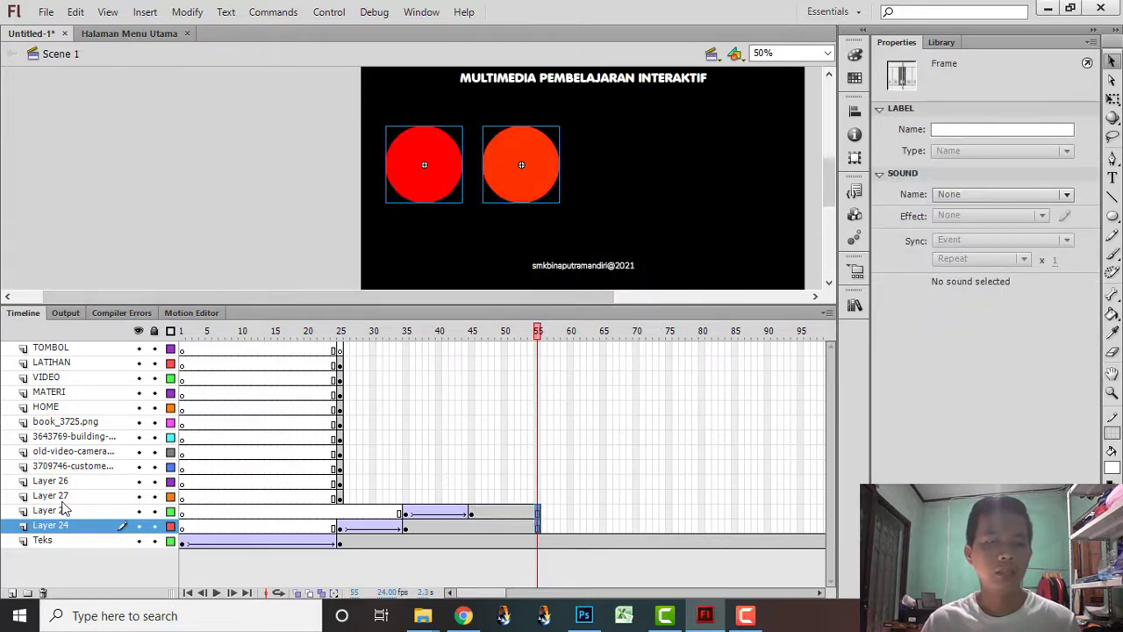
- Shift the VIDEO circle's frame 25 keyframe on Layer 27 to frame 45 and insert another keyframe at frame 55
{"action": "left_click", "coordinate": [65, 501]}
{"action": "left_click", "coordinate": [66, 512]}
{"action": "left_click", "coordinate": [340, 498]}
{"action": "left_click_drag", "start_coordinate": [340, 498], "coordinate": [470, 498]}
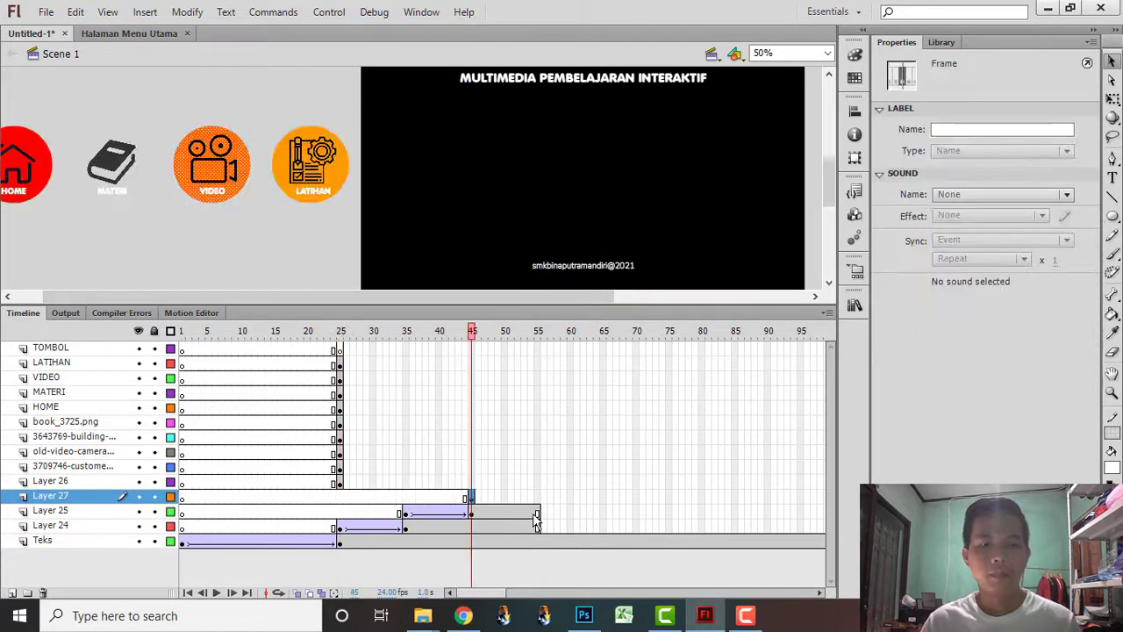
{"action": "left_click", "coordinate": [537, 498]}
{"action": "right_click", "coordinate": [537, 498]}
{"action": "left_click", "coordinate": [602, 173]}
- Move the Layer 27 circle at frame 55 onto the stage beside the second circle and create a classic tween from frame 45
{"action": "left_click_drag", "start_coordinate": [202, 163], "coordinate": [607, 165]}
{"action": "right_click", "coordinate": [503, 498]}
{"action": "left_click", "coordinate": [575, 109]}
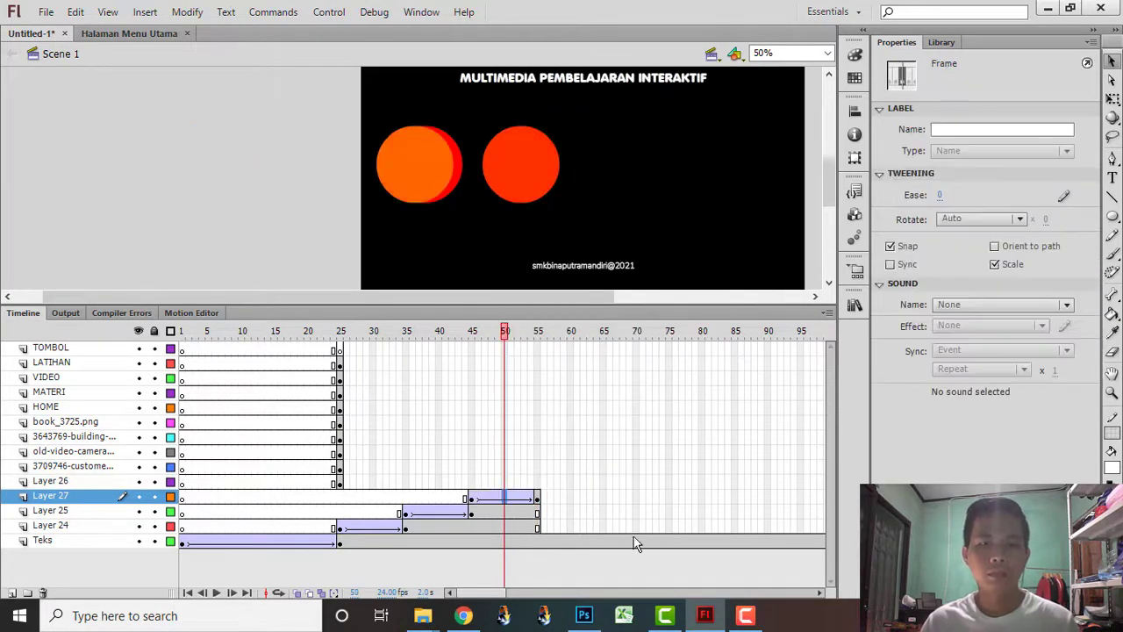
- Extend Layers 24, 25 and 27 to frame 65 with Insert Frame
{"action": "left_click_drag", "start_coordinate": [602, 497], "coordinate": [602, 524]}
{"action": "right_click", "coordinate": [602, 524]}
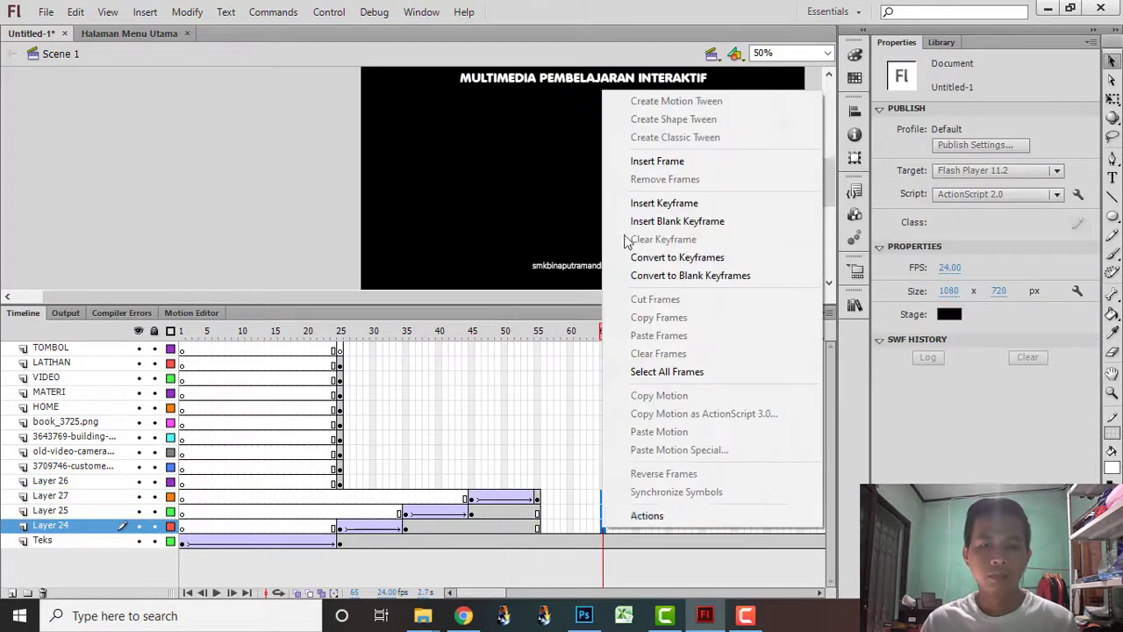
{"action": "left_click", "coordinate": [650, 161]}
- Shift the LATIHAN circle's frame 25 keyframe on Layer 26 to frame 55 and insert another keyframe at frame 65
{"action": "left_click", "coordinate": [341, 482]}
{"action": "left_click_drag", "start_coordinate": [341, 482], "coordinate": [539, 481]}
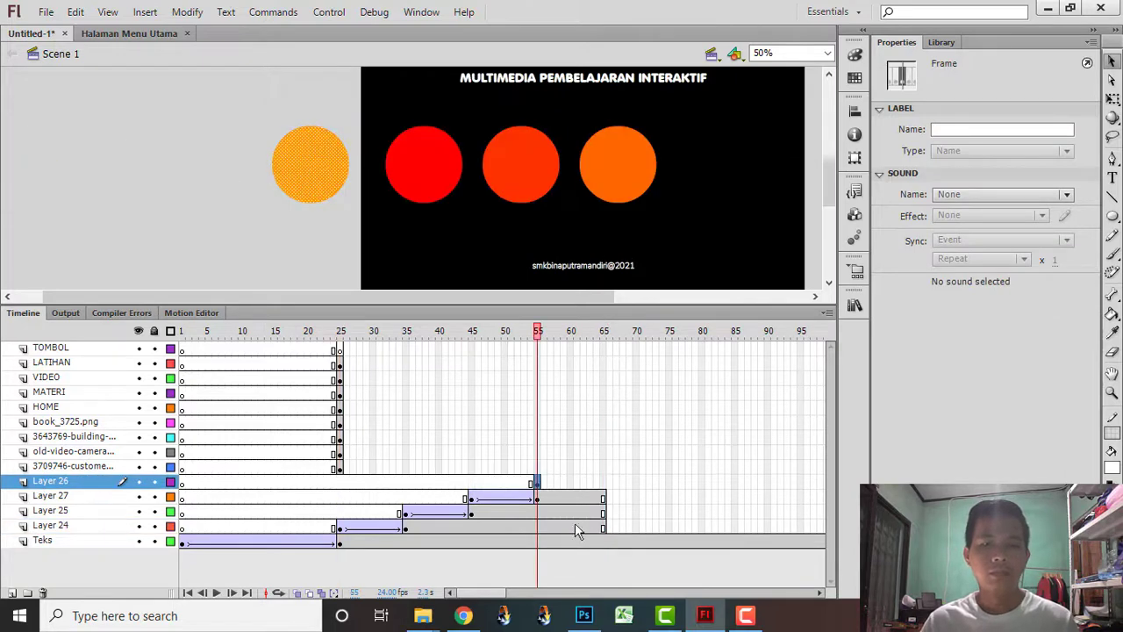
{"action": "left_click", "coordinate": [604, 482]}
{"action": "right_click", "coordinate": [603, 482]}
{"action": "left_click", "coordinate": [685, 161]}
- Move the Layer 26 circle at frame 65 to about X 862, Y 372 and create a classic tween from frame 55
{"action": "left_click_drag", "start_coordinate": [321, 188], "coordinate": [721, 205]}
{"action": "right_click", "coordinate": [602, 482]}
{"action": "left_click", "coordinate": [618, 91]}
{"action": "left_click", "coordinate": [570, 482]}
{"action": "left_click", "coordinate": [602, 482]}
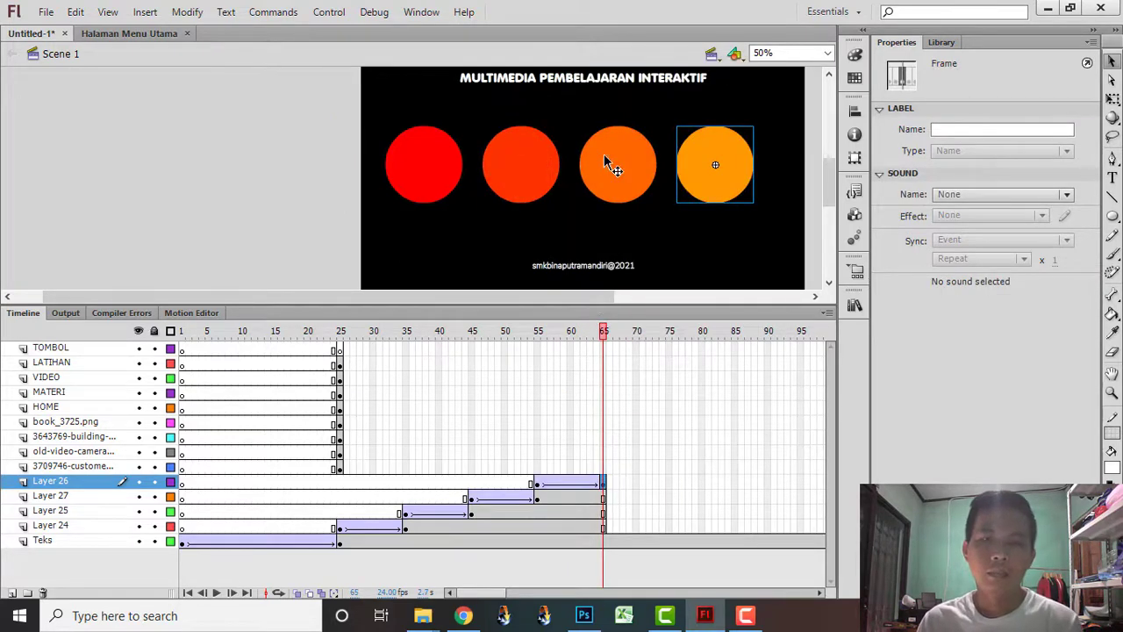
{"action": "left_click_drag", "start_coordinate": [625, 299], "coordinate": [638, 300]}
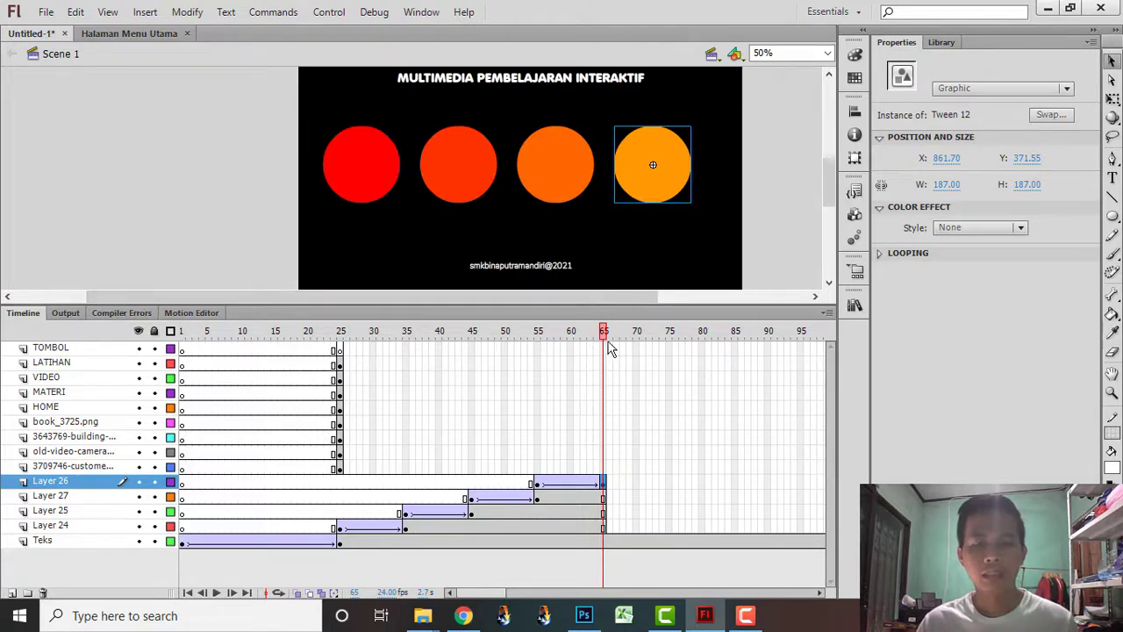
- Nudge the red circle at frame 35 of Layer 24 rightward to widen its margin from the stage's left edge
{"action": "left_click", "coordinate": [406, 527]}
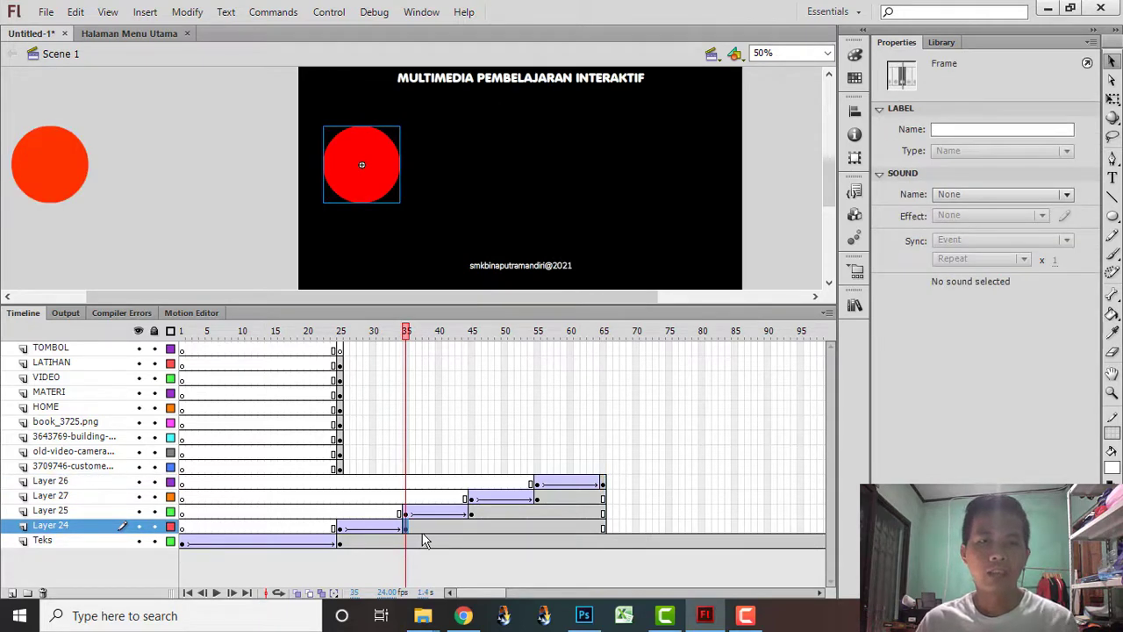
{"action": "key", "text": "Right"}
{"action": "key", "text": "Right"}
{"action": "key", "text": "Right"}
{"action": "key", "text": "Right"}
{"action": "key", "text": "Right"}
{"action": "key", "text": "Right"}
{"action": "key", "text": "Right"}
{"action": "key", "text": "Right"}
{"action": "key", "text": "Right"}
{"action": "key", "text": "Right"}
{"action": "key", "text": "Right"}
{"action": "key", "text": "Right"}
{"action": "key", "text": "Right"}
{"action": "key", "text": "Right"}
{"action": "key", "text": "Right"}
{"action": "key", "text": "Right"}
{"action": "key", "text": "Right"}
{"action": "key", "text": "Right"}
{"action": "key", "text": "Right"}
{"action": "key", "text": "Right"}
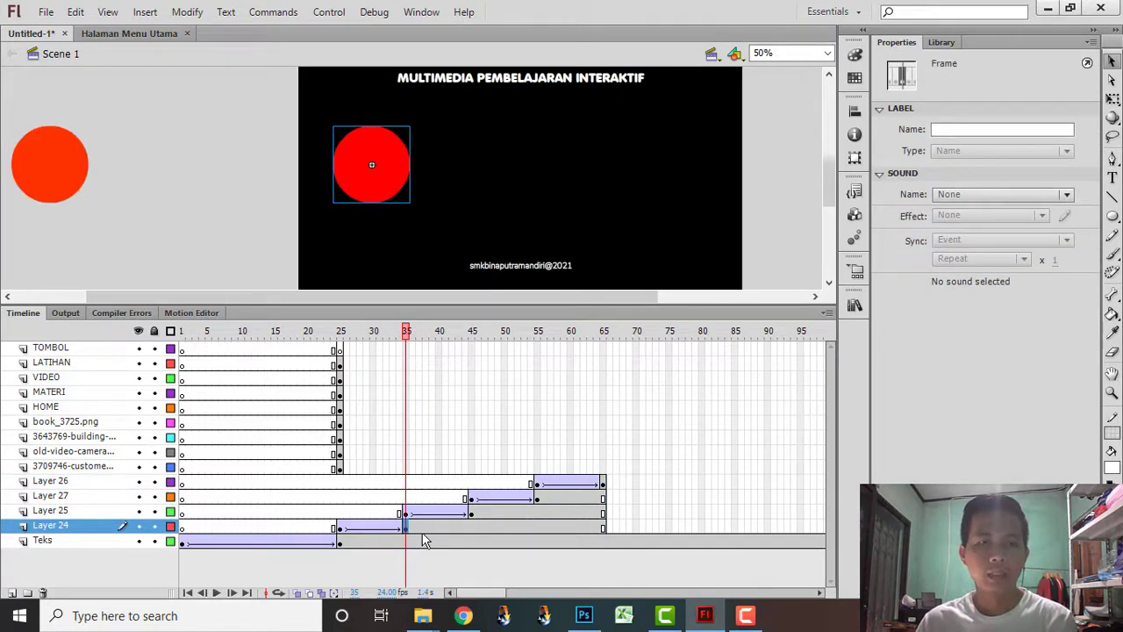
{"action": "key", "text": "Right"}
{"action": "key", "text": "Right"}
{"action": "key", "text": "Right"}
{"action": "key", "text": "Right"}
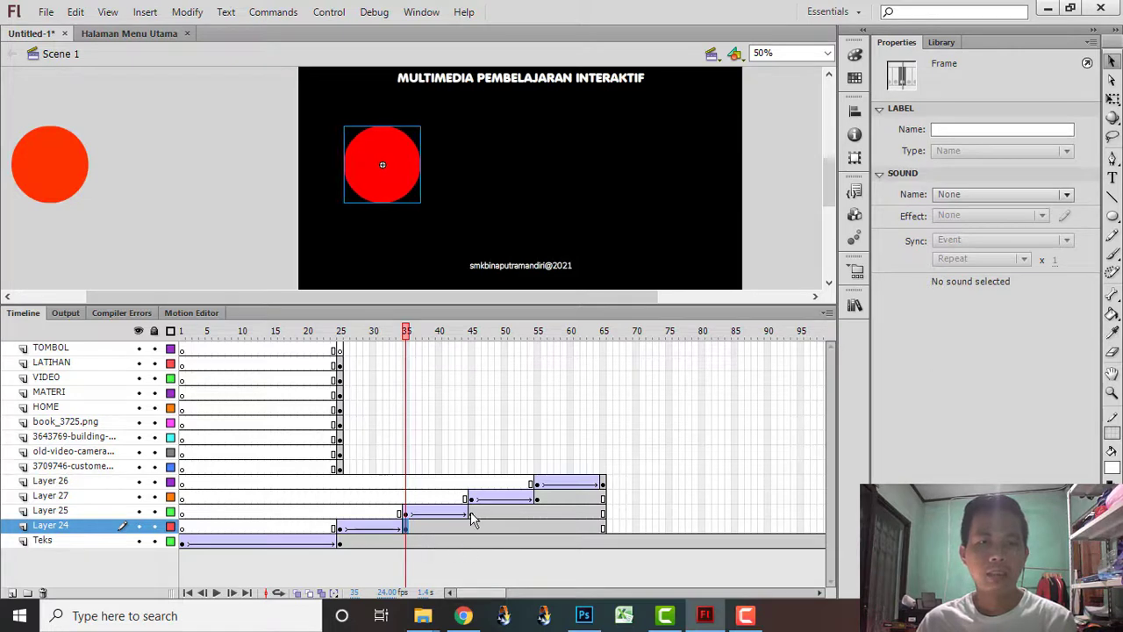
- Nudge the second circle at frame 45 of Layer 25 and the third circle at frame 55 of Layer 27 rightward to match the new spacing
{"action": "left_click", "coordinate": [471, 515]}
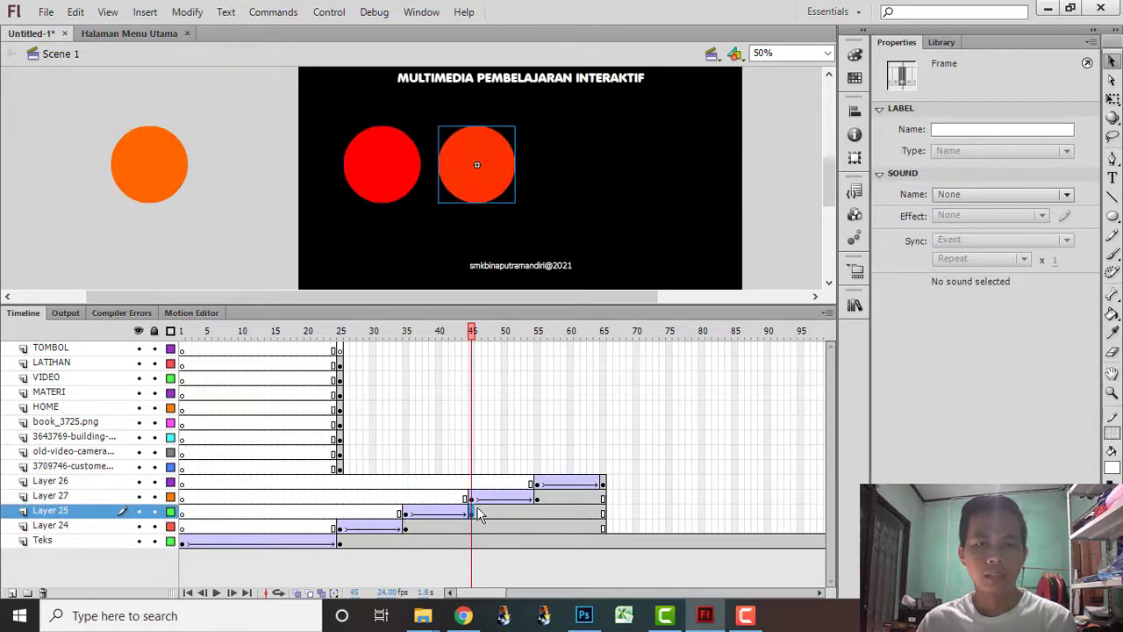
{"action": "left_click", "coordinate": [537, 499]}
{"action": "key", "text": "Right"}
{"action": "key", "text": "Right"}
{"action": "key", "text": "Right"}
{"action": "key", "text": "Right"}
{"action": "key", "text": "Right"}
{"action": "key", "text": "Right"}
{"action": "key", "text": "Right"}
{"action": "key", "text": "Right"}
{"action": "key", "text": "Right"}
{"action": "key", "text": "Right"}
{"action": "key", "text": "Right"}
{"action": "key", "text": "Right"}
{"action": "key", "text": "Right"}
{"action": "key", "text": "Right"}
{"action": "key", "text": "Right"}
{"action": "key", "text": "Right"}
{"action": "key", "text": "Left"}
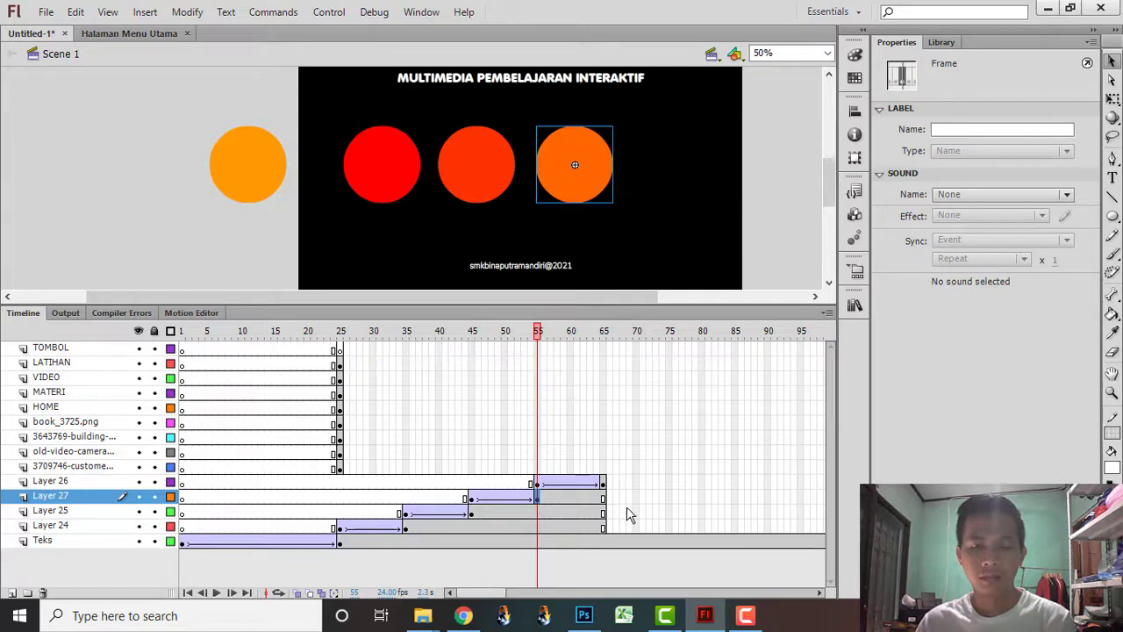
- Nudge the fourth circle at frame 65 of Layer 26 rightward, then slightly back, to even out the row
{"action": "left_click", "coordinate": [603, 484]}
{"action": "key", "text": "Right"}
{"action": "key", "text": "Right"}
{"action": "key", "text": "Right"}
{"action": "key", "text": "Right"}
{"action": "key", "text": "Right"}
{"action": "key", "text": "Right"}
{"action": "key", "text": "Right"}
{"action": "key", "text": "Right"}
{"action": "key", "text": "Right"}
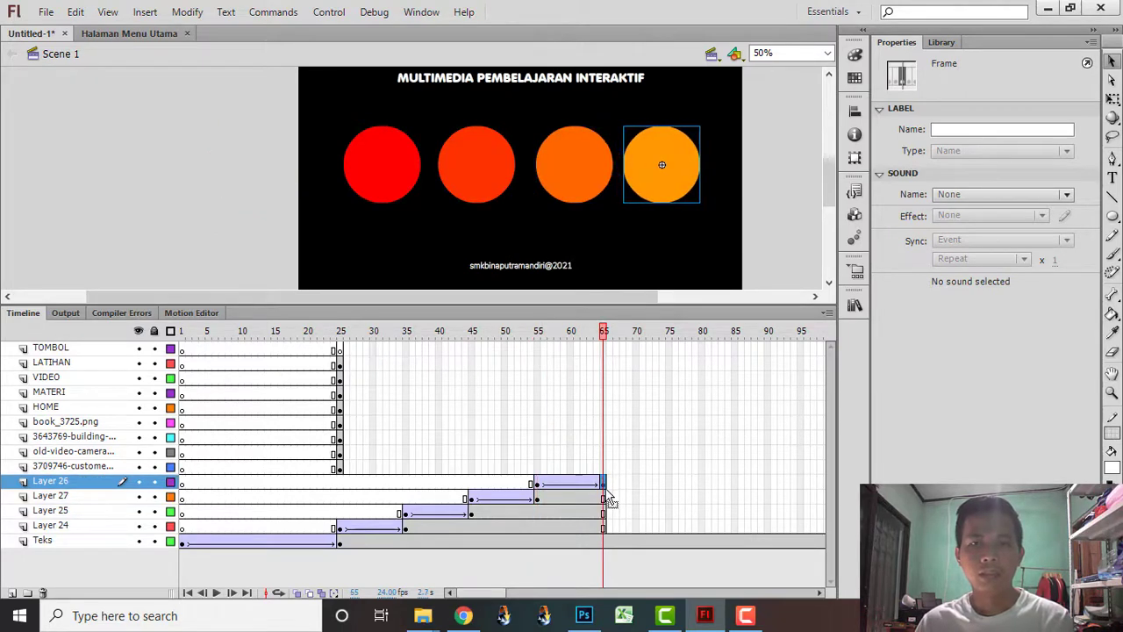
{"action": "key", "text": "Right"}
{"action": "key", "text": "Right"}
{"action": "key", "text": "Right"}
{"action": "key", "text": "Right"}
{"action": "key", "text": "Right"}
{"action": "key", "text": "Right"}
{"action": "key", "text": "Right"}
{"action": "key", "text": "Right"}
{"action": "key", "text": "Right"}
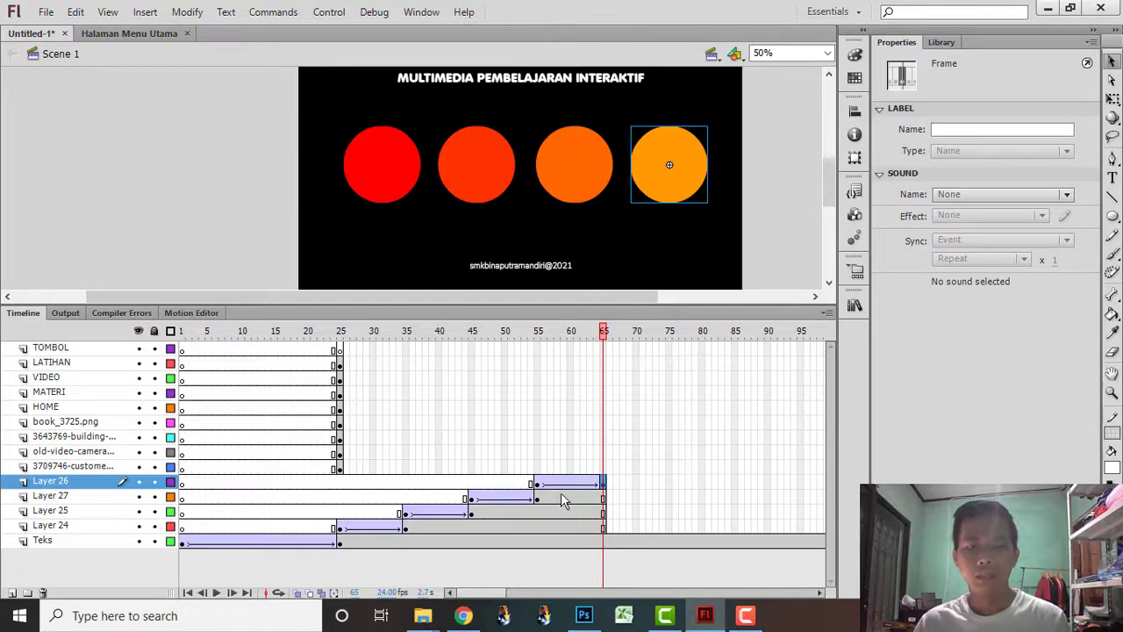
{"action": "key", "text": "Left"}
{"action": "key", "text": "Left"}
{"action": "key", "text": "Left"}
{"action": "key", "text": "Left"}
{"action": "key", "text": "Left"}
{"action": "key", "text": "Left"}
{"action": "key", "text": "Left"}
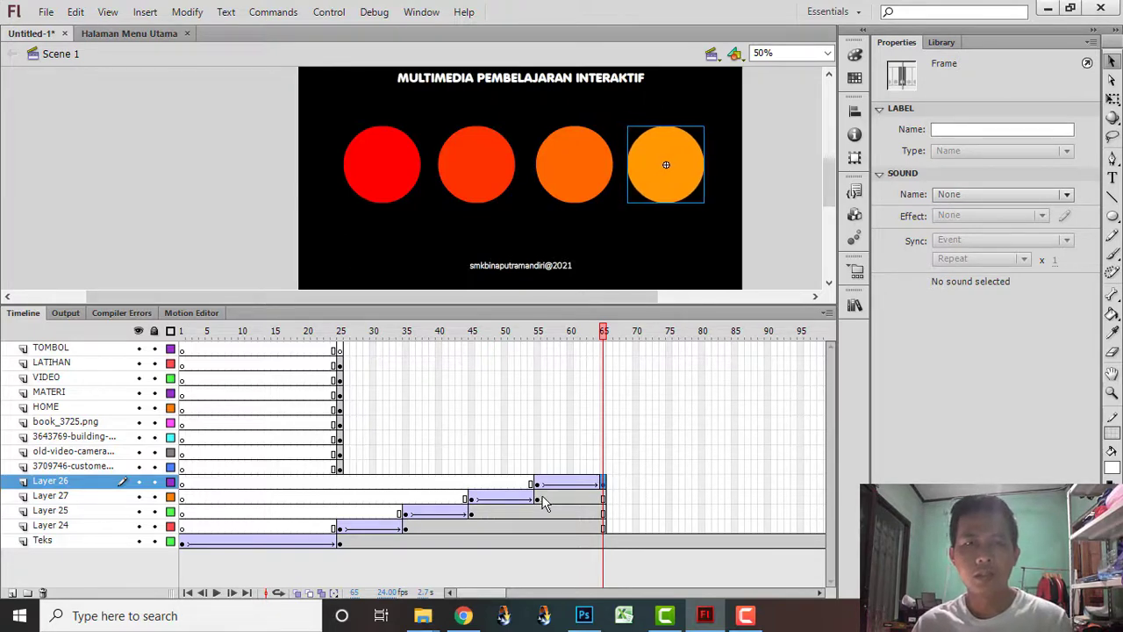
- Nudge the third circle at frame 55 of Layer 27 slightly leftward to even its spacing
{"action": "left_click", "coordinate": [537, 500]}
{"action": "key", "text": "Left"}
{"action": "key", "text": "Left"}
{"action": "key", "text": "Left"}
{"action": "key", "text": "Left"}
{"action": "key", "text": "Left"}
{"action": "key", "text": "Left"}
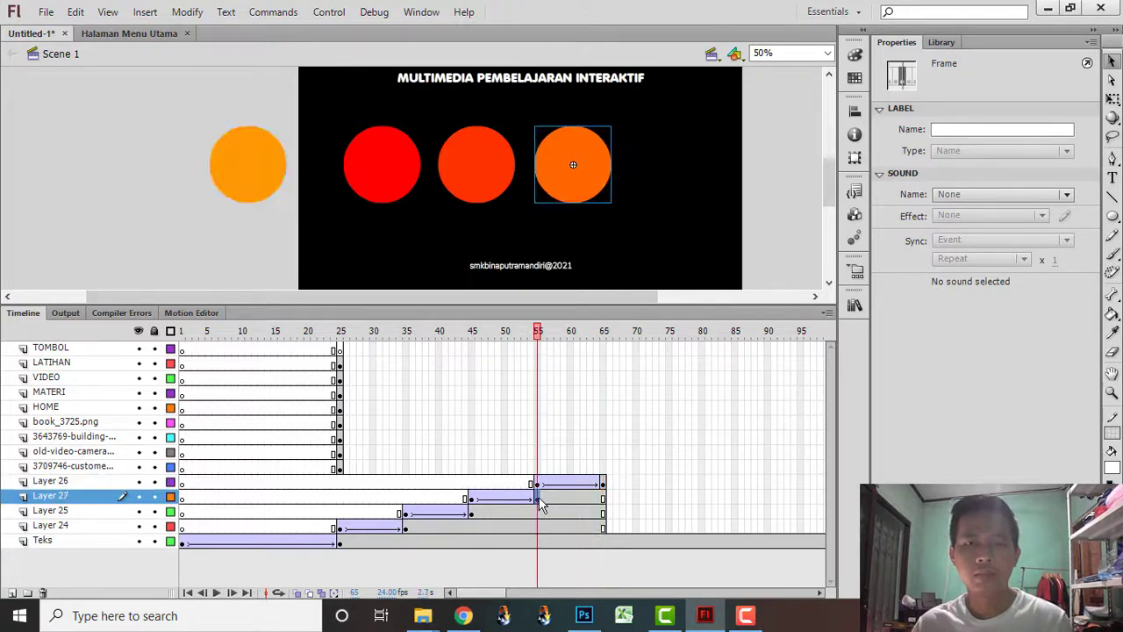
- Nudge the second circle at frame 45 of Layer 25 slightly leftward, closer to the red circle
{"action": "left_click", "coordinate": [473, 514]}
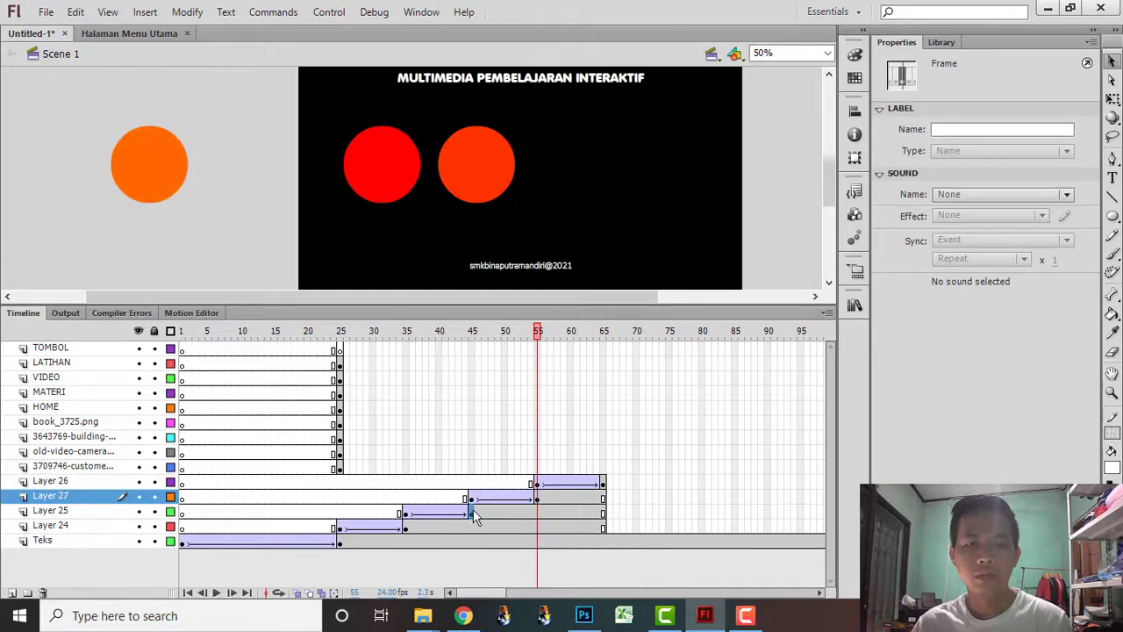
{"action": "key", "text": "Left"}
{"action": "key", "text": "Left"}
{"action": "key", "text": "Left"}
{"action": "key", "text": "Left"}
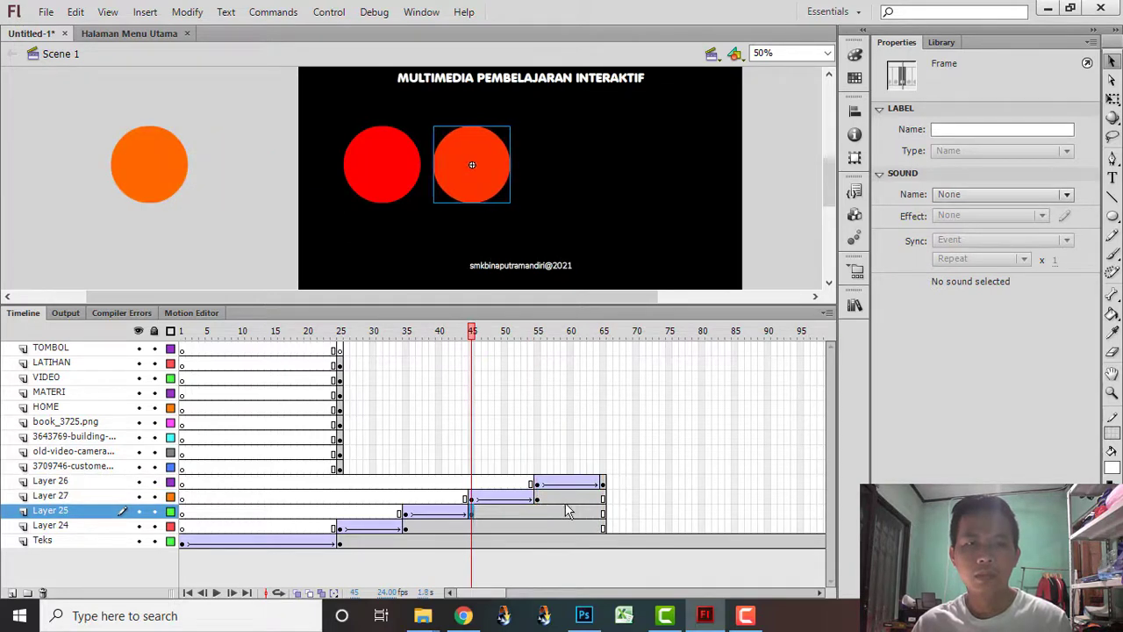
- Shift the fourth circle at frame 65 of Layer 26 slightly left to about X 888 and check the row's spacing
{"action": "left_click", "coordinate": [604, 485]}
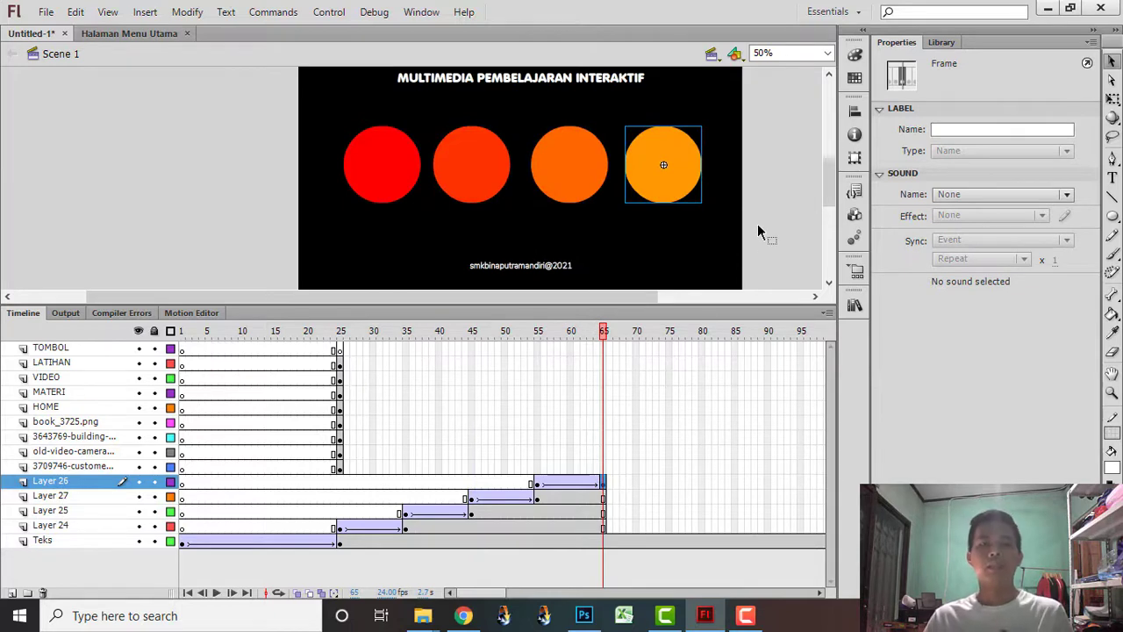
{"action": "scroll", "coordinate": [742, 233], "scroll_direction": "up", "scroll_amount": 1}
{"action": "scroll", "coordinate": [735, 237], "scroll_direction": "down", "scroll_amount": 1}
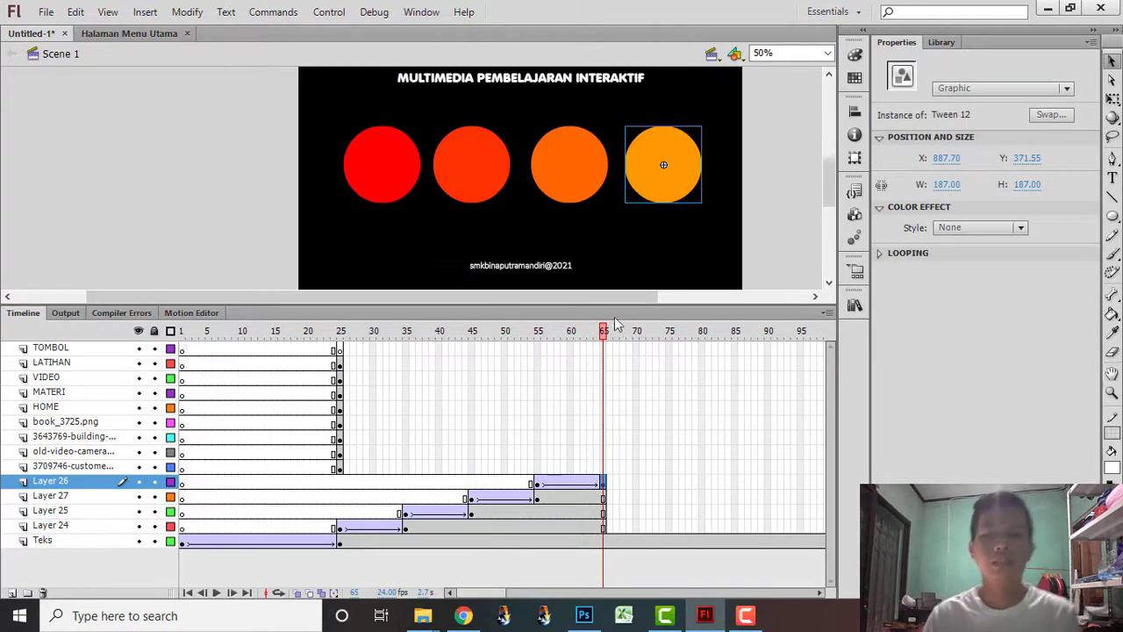
{"action": "mouse_move", "coordinate": [604, 333]}
{"action": "left_mouse_down"}
{"action": "mouse_move", "coordinate": [298, 333]}
{"action": "mouse_move", "coordinate": [635, 332]}
{"action": "mouse_move", "coordinate": [368, 292]}
{"action": "mouse_move", "coordinate": [615, 327]}
{"action": "left_mouse_up"}
- Extend the four circle layers, Layers 24 to 27, to frame 74 with Insert Frame
{"action": "left_click", "coordinate": [819, 593]}
{"action": "left_click", "coordinate": [586, 482]}
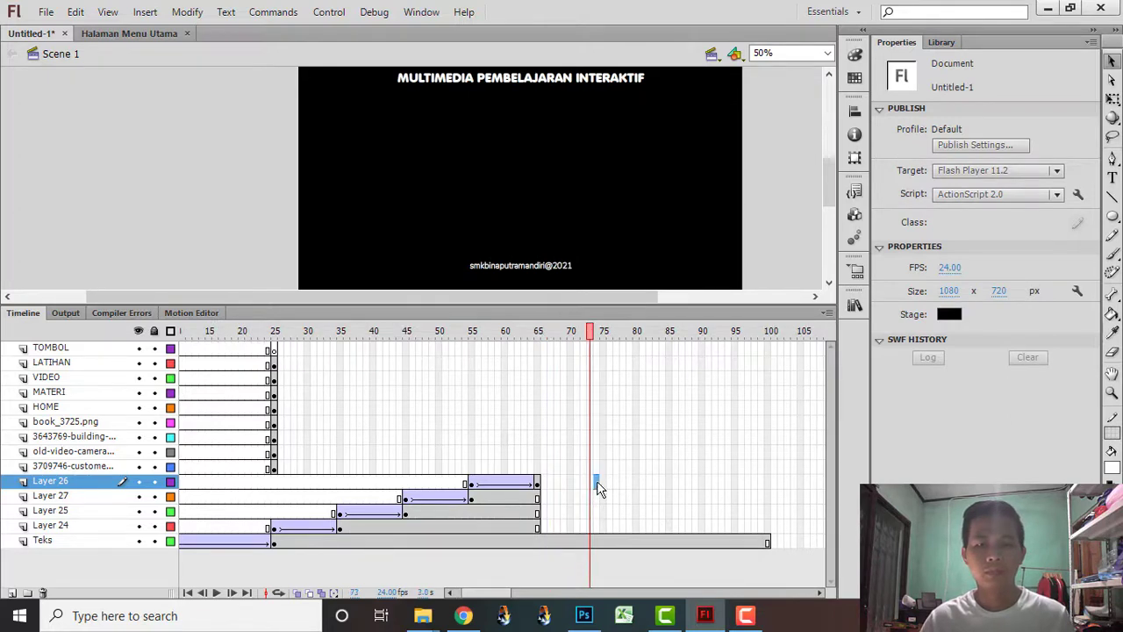
{"action": "left_click", "coordinate": [598, 526], "text": "shift"}
{"action": "right_click", "coordinate": [598, 526]}
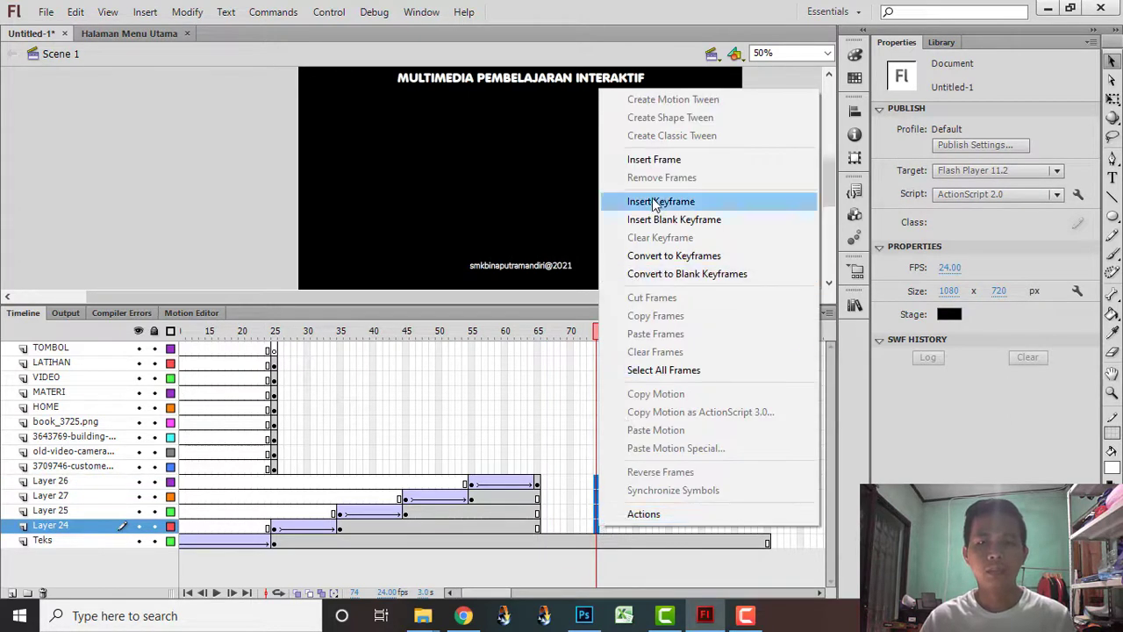
{"action": "left_click", "coordinate": [633, 159]}
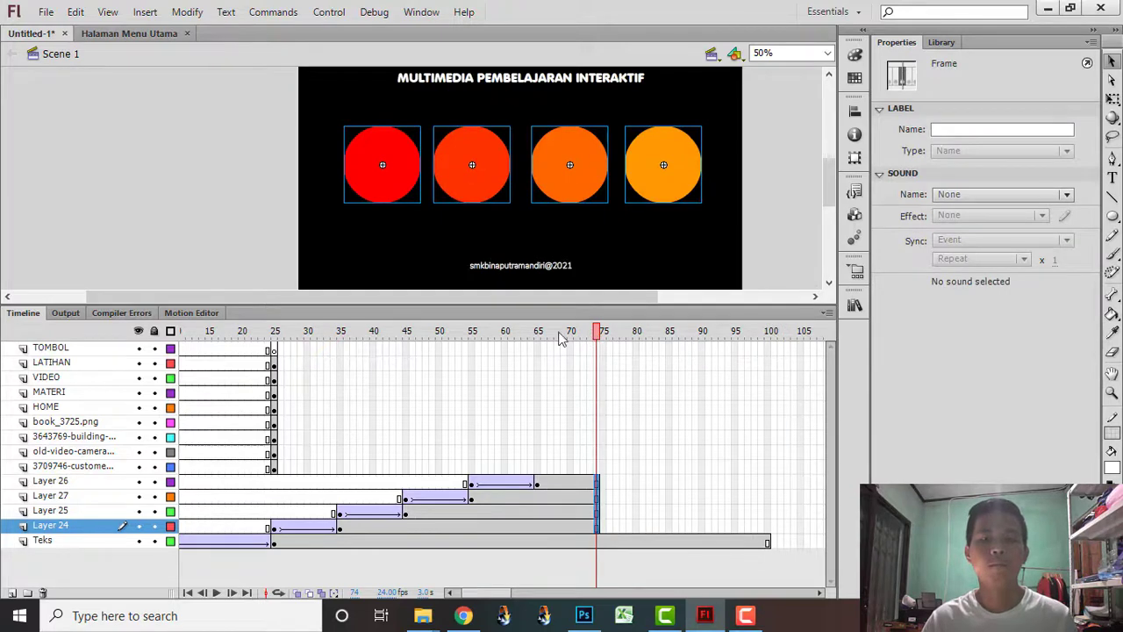
- Move the frame 25 keyframes of the eight icon and label layers, LATIHAN down to 3709746, to frame 74
{"action": "key", "text": "Return"}
{"action": "left_click_drag", "start_coordinate": [635, 330], "coordinate": [599, 330]}
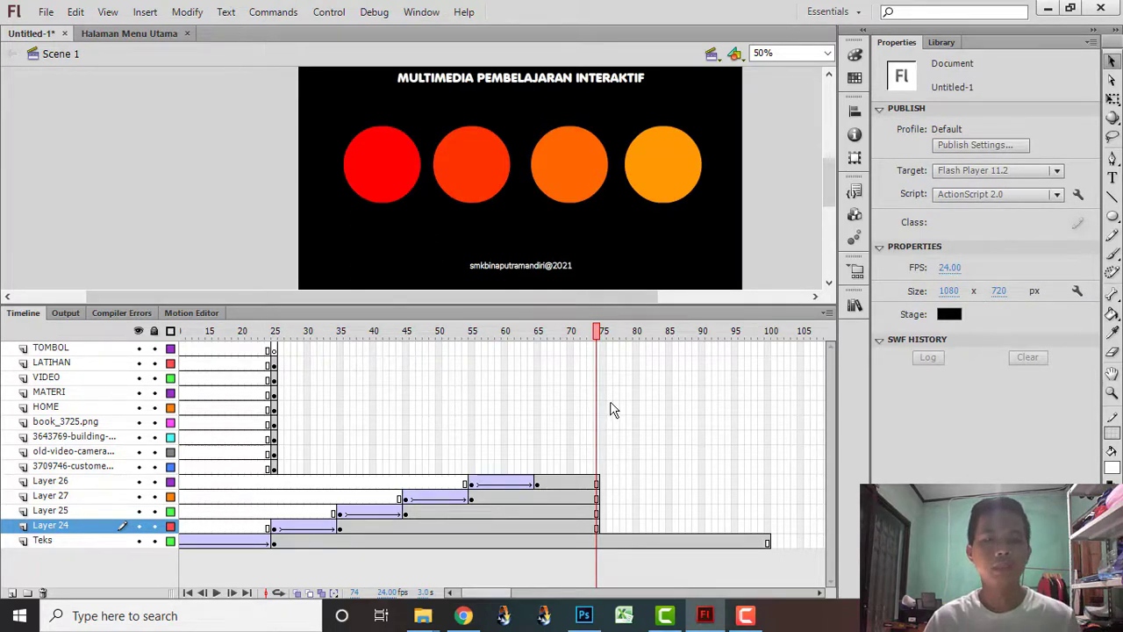
{"action": "left_click", "coordinate": [273, 365]}
{"action": "left_click", "coordinate": [274, 467], "text": "shift"}
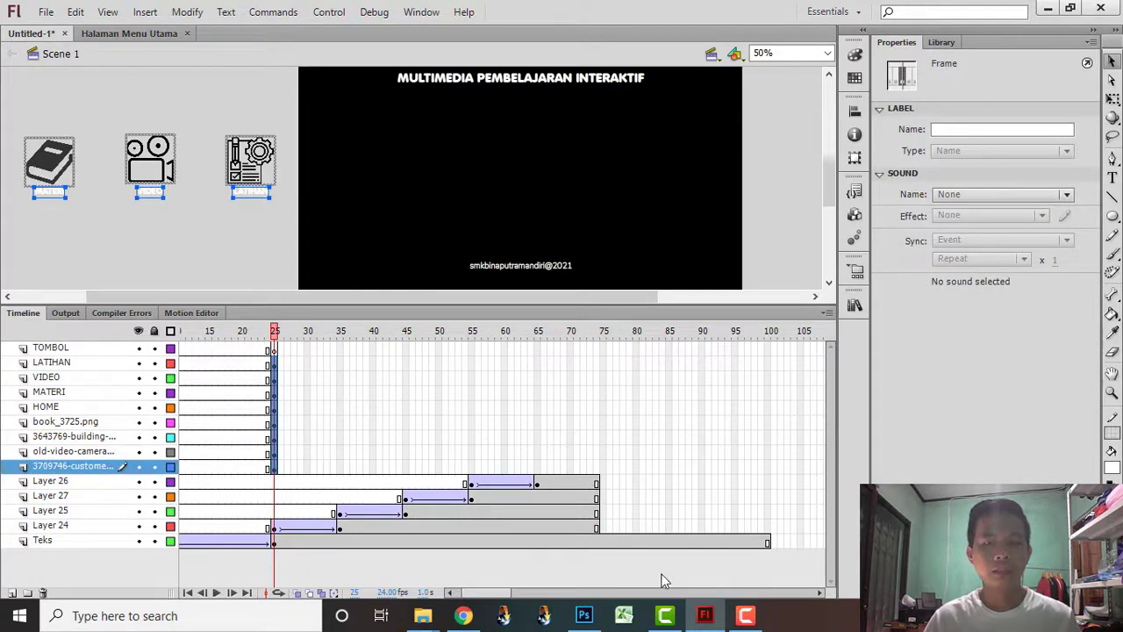
{"action": "left_click_drag", "start_coordinate": [489, 598], "coordinate": [476, 598]}
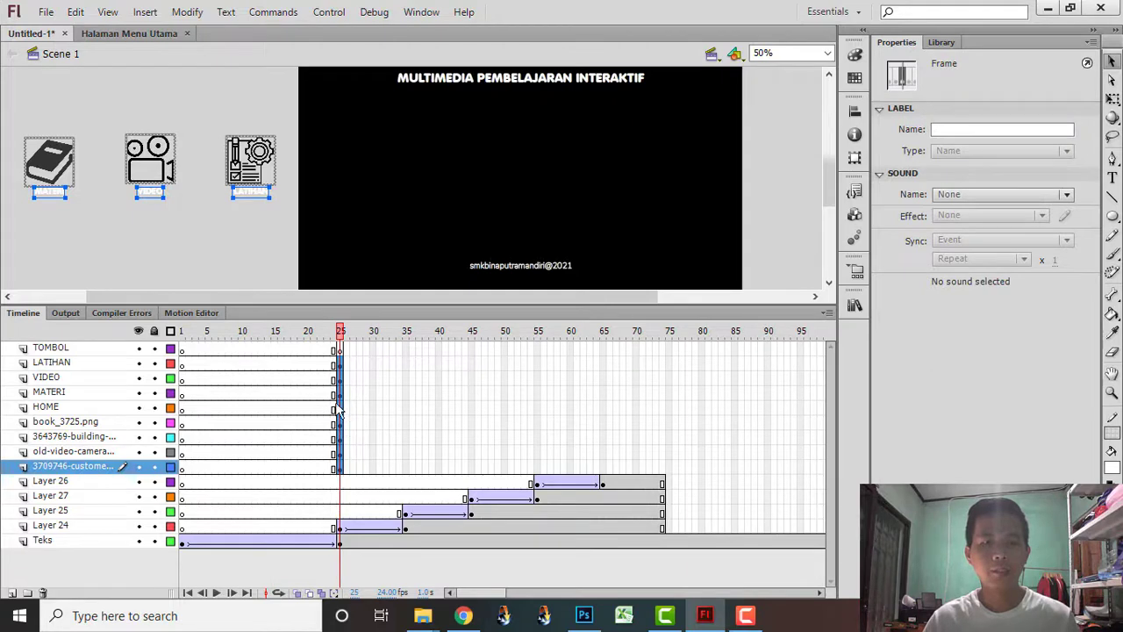
{"action": "left_click_drag", "start_coordinate": [344, 371], "coordinate": [664, 395]}
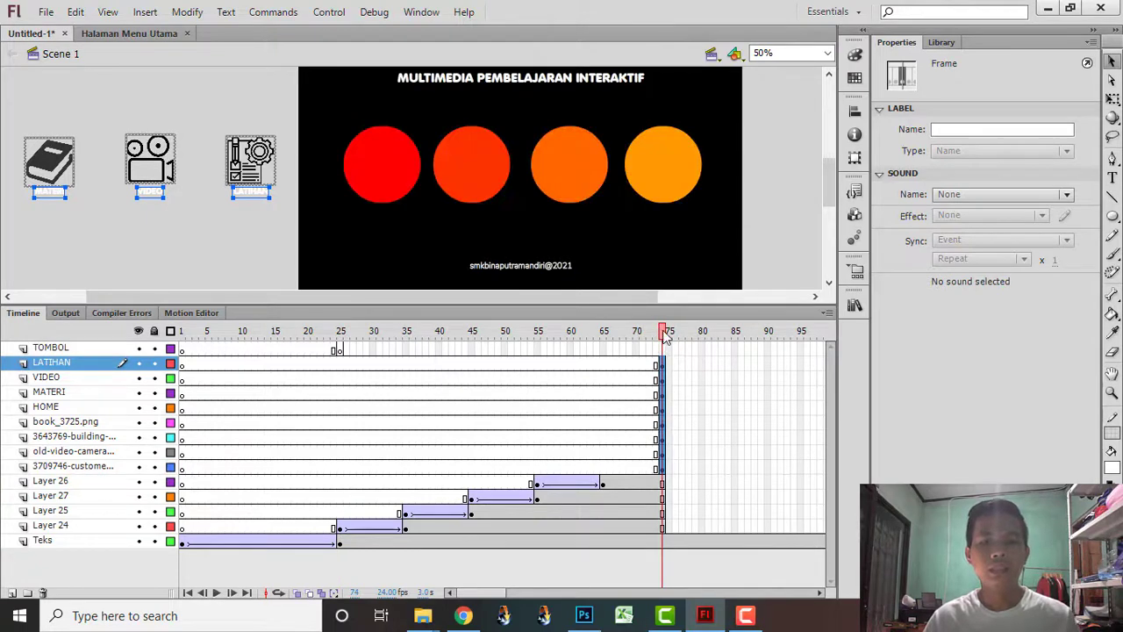
{"action": "key", "text": "Return"}
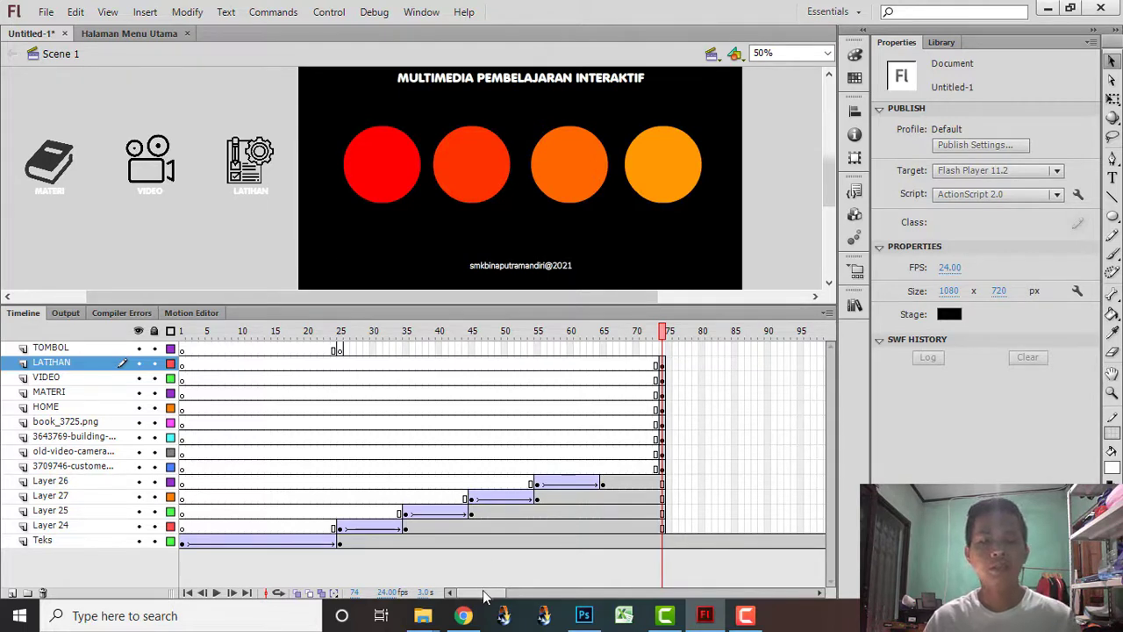
- Insert keyframes at frame 85 on the eight icon and label layers, from LATIHAN down to 3709746
{"action": "left_click_drag", "start_coordinate": [484, 596], "coordinate": [507, 595]}
{"action": "left_click", "coordinate": [367, 364]}
{"action": "left_click", "coordinate": [369, 470], "text": "shift"}
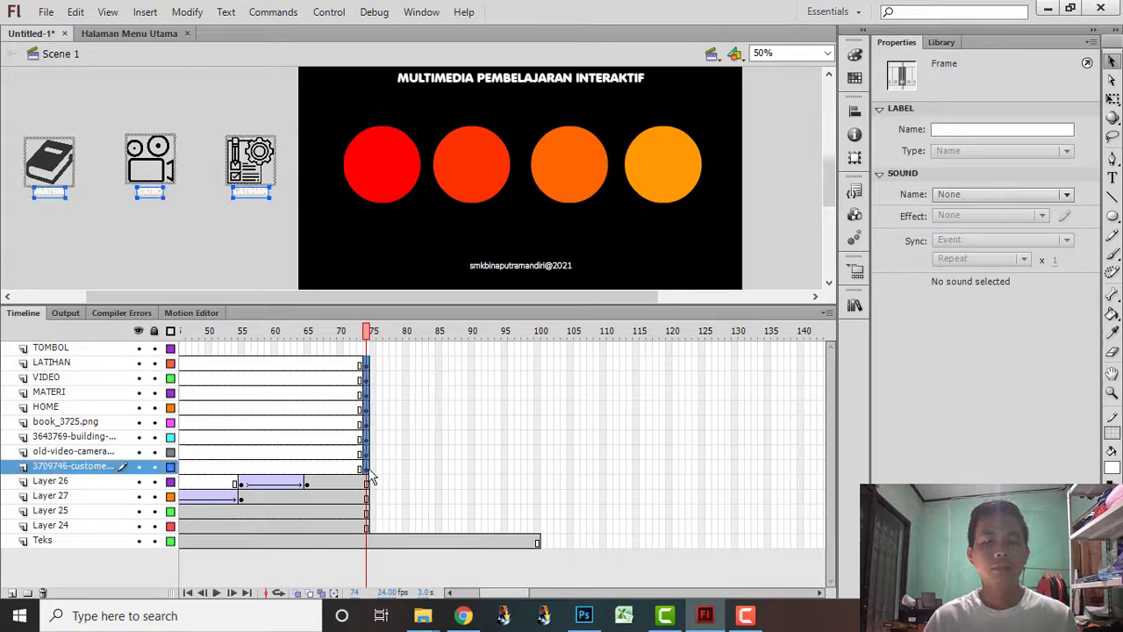
{"action": "left_click", "coordinate": [439, 364]}
{"action": "left_click", "coordinate": [436, 470], "text": "shift"}
{"action": "right_click", "coordinate": [442, 480]}
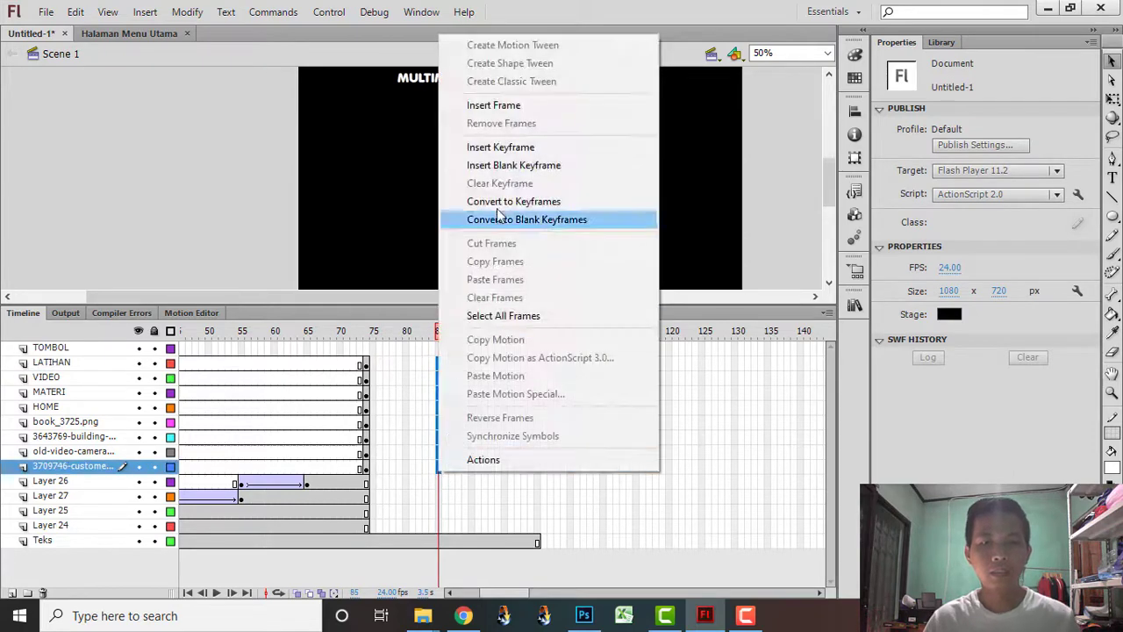
{"action": "left_click", "coordinate": [501, 146]}
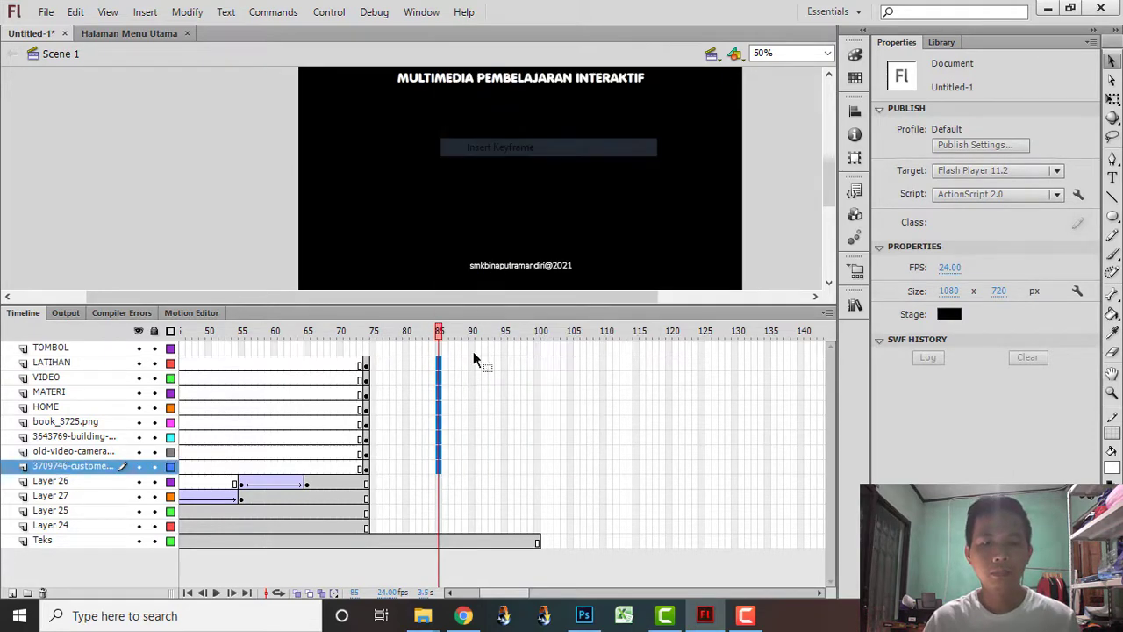
- Extend the four circle layers, Layers 24 to 27, to frame 85 with Insert Frame
{"action": "left_click", "coordinate": [439, 480]}
{"action": "left_click", "coordinate": [438, 525], "text": "shift"}
{"action": "right_click", "coordinate": [440, 526]}
{"action": "left_click", "coordinate": [508, 160]}
- Move all four icons and their labels at frame 74 onto the row of circles, aligning the HOME icon with the red circle
{"action": "left_click_drag", "start_coordinate": [367, 366], "coordinate": [370, 473]}
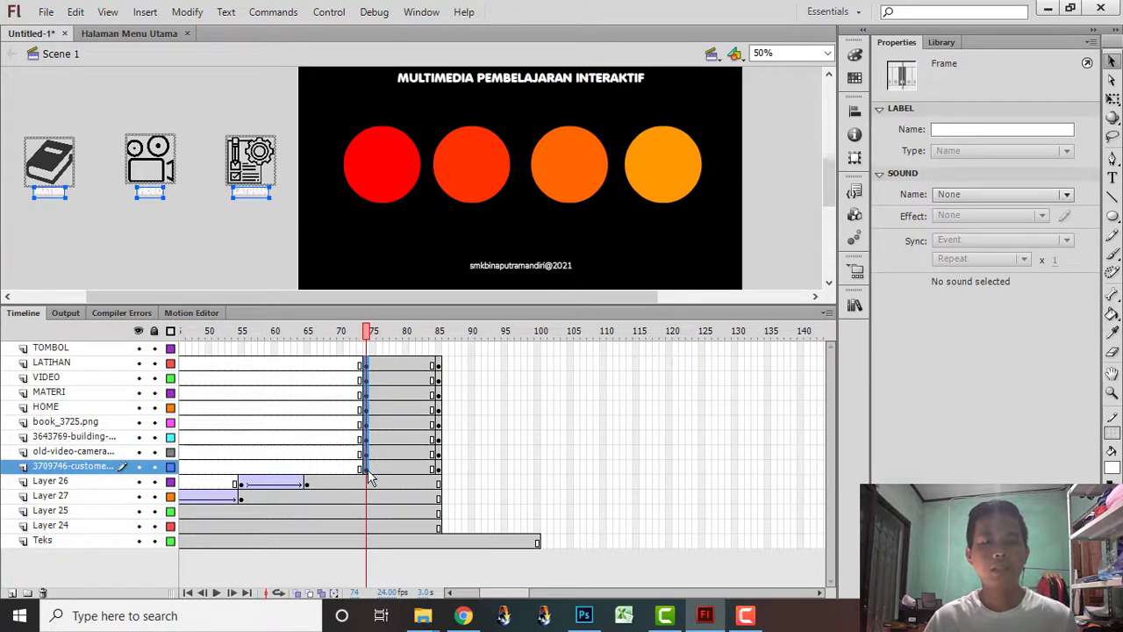
{"action": "left_click_drag", "start_coordinate": [259, 171], "coordinate": [687, 170]}
{"action": "key", "text": "Left"}
{"action": "key", "text": "Left"}
{"action": "key", "text": "Left"}
{"action": "key", "text": "Left"}
{"action": "key", "text": "Left"}
{"action": "key", "text": "Left"}
{"action": "key", "text": "Left"}
{"action": "key", "text": "Left"}
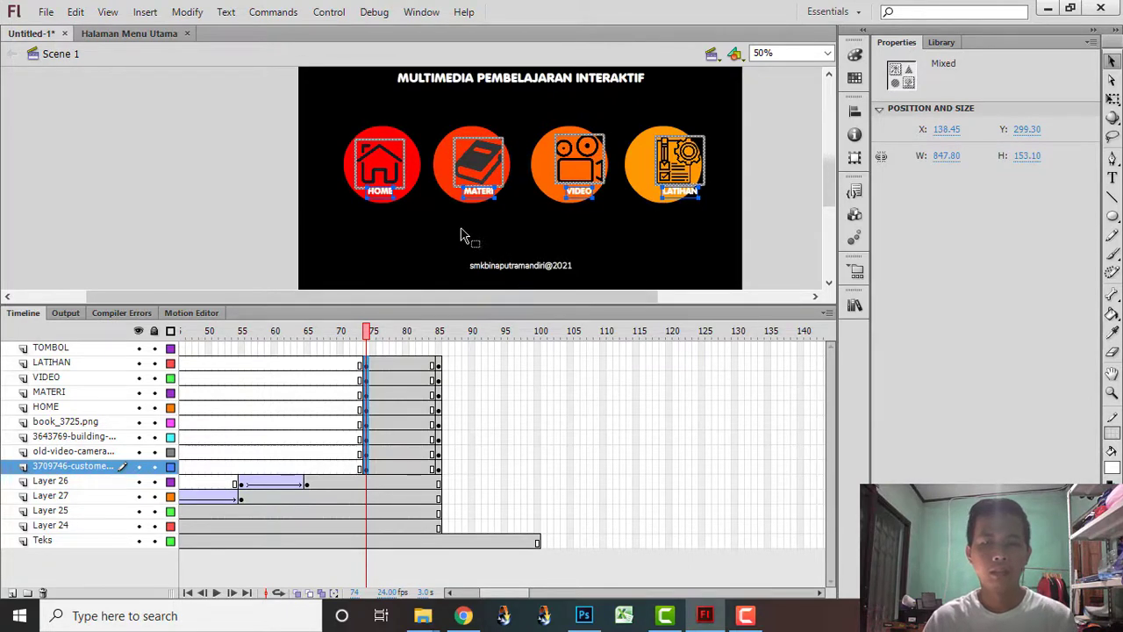
- Shift the book icon with its MATERI label and the camera icon with its VIDEO label slightly left to centre them in their circles
{"action": "left_click", "coordinate": [502, 223]}
{"action": "left_click", "coordinate": [496, 205]}
{"action": "left_click", "coordinate": [487, 198], "text": "shift"}
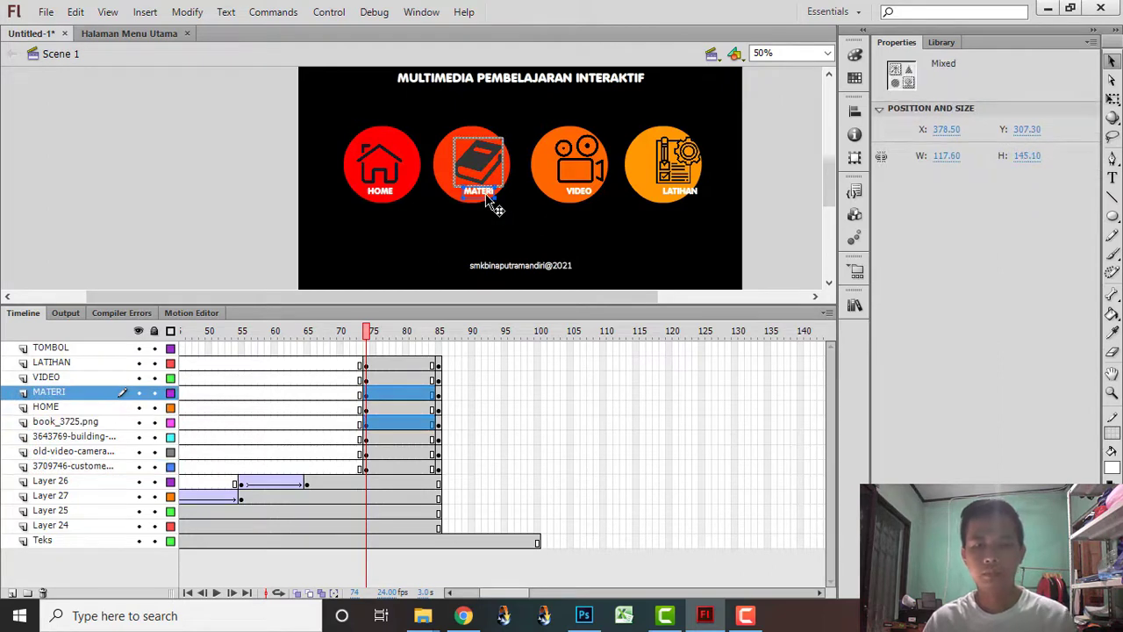
{"action": "left_click", "coordinate": [584, 186]}
{"action": "left_click", "coordinate": [588, 200], "text": "shift"}
{"action": "left_click_drag", "start_coordinate": [590, 204], "coordinate": [582, 200]}
- Nudge the checklist icon and its LATIHAN label left at frame 74 to centre them in the fourth circle
{"action": "left_click", "coordinate": [674, 173]}
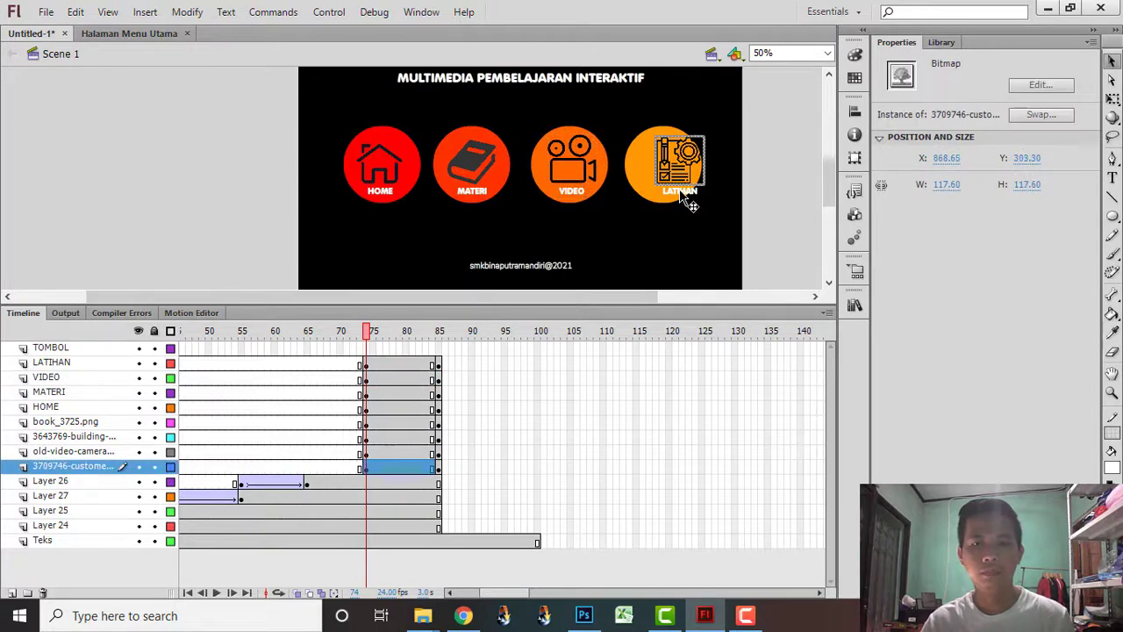
{"action": "left_click", "coordinate": [679, 190], "text": "shift"}
{"action": "key", "text": "Left"}
{"action": "key", "text": "Left"}
{"action": "key", "text": "Left"}
{"action": "key", "text": "Left"}
{"action": "key", "text": "Left"}
{"action": "key", "text": "Left"}
{"action": "key", "text": "Left"}
{"action": "key", "text": "Left"}
{"action": "key", "text": "Left"}
{"action": "key", "text": "Left"}
{"action": "key", "text": "Left"}
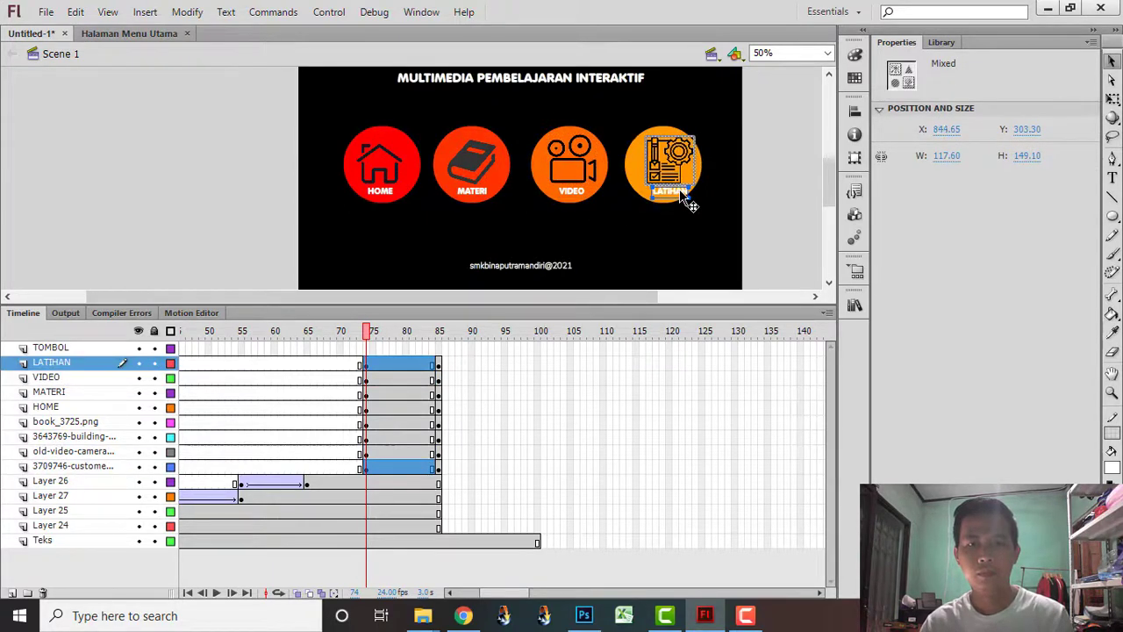
- Scrub the timeline from about frame 73 to 83 to check how the icons and labels appear on the circles
{"action": "left_click", "coordinate": [392, 406]}
{"action": "key", "text": "Return"}
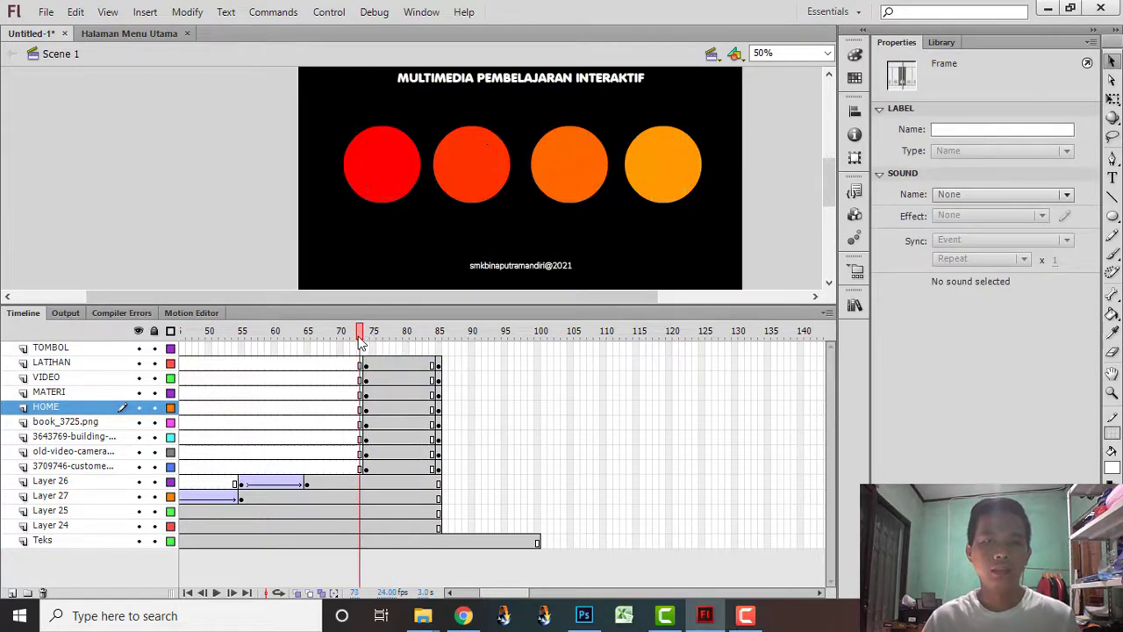
{"action": "left_click_drag", "start_coordinate": [387, 358], "coordinate": [412, 367]}
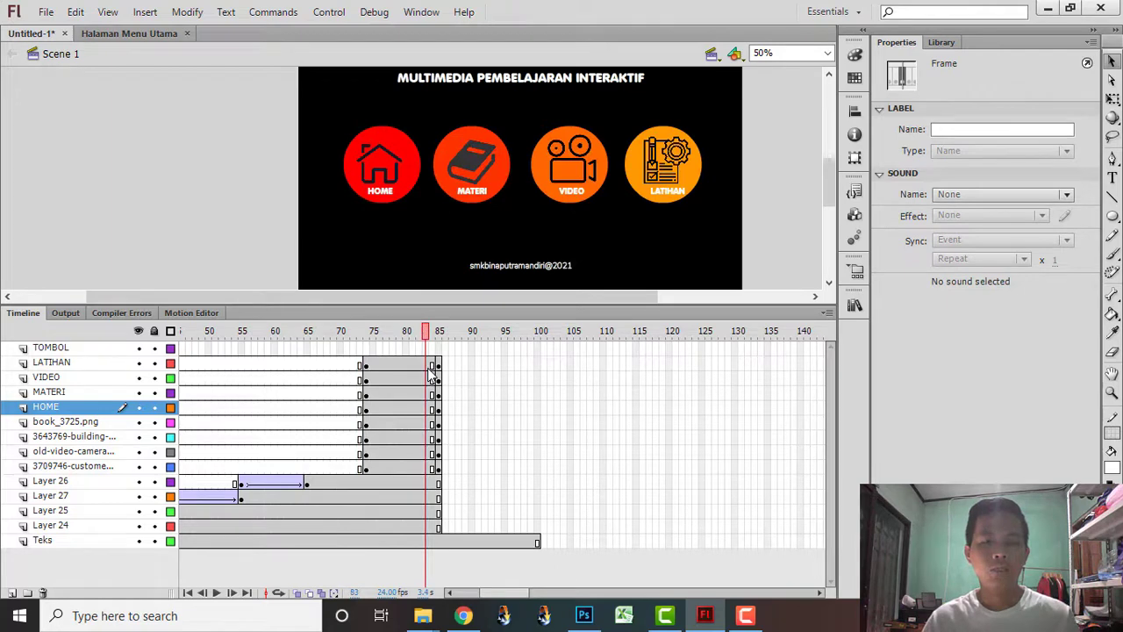
{"action": "left_click", "coordinate": [395, 228]}
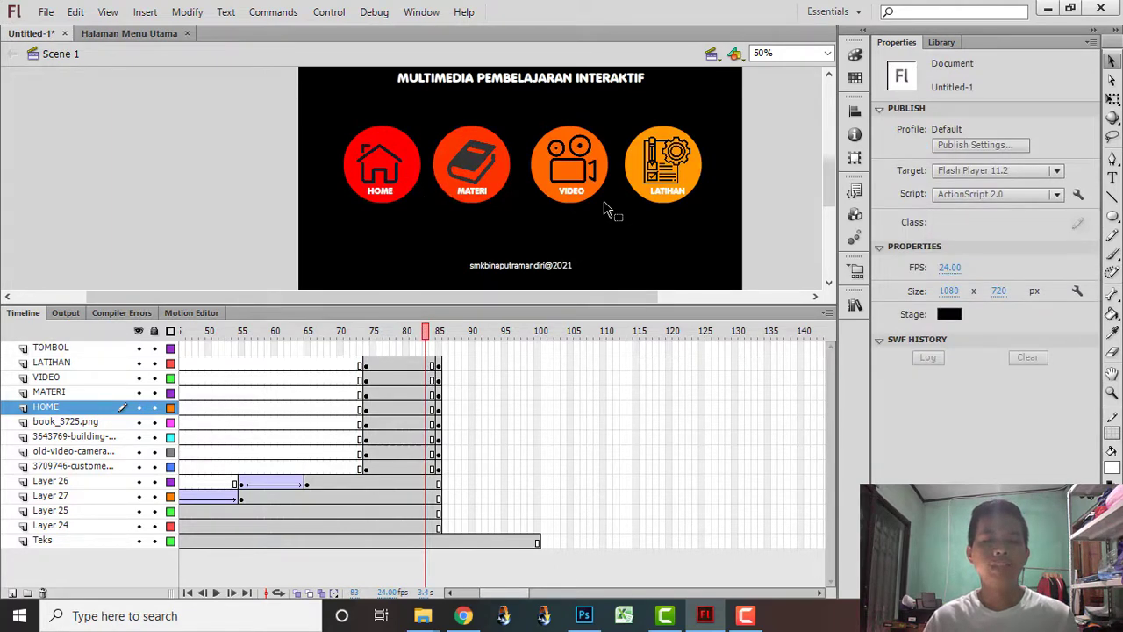
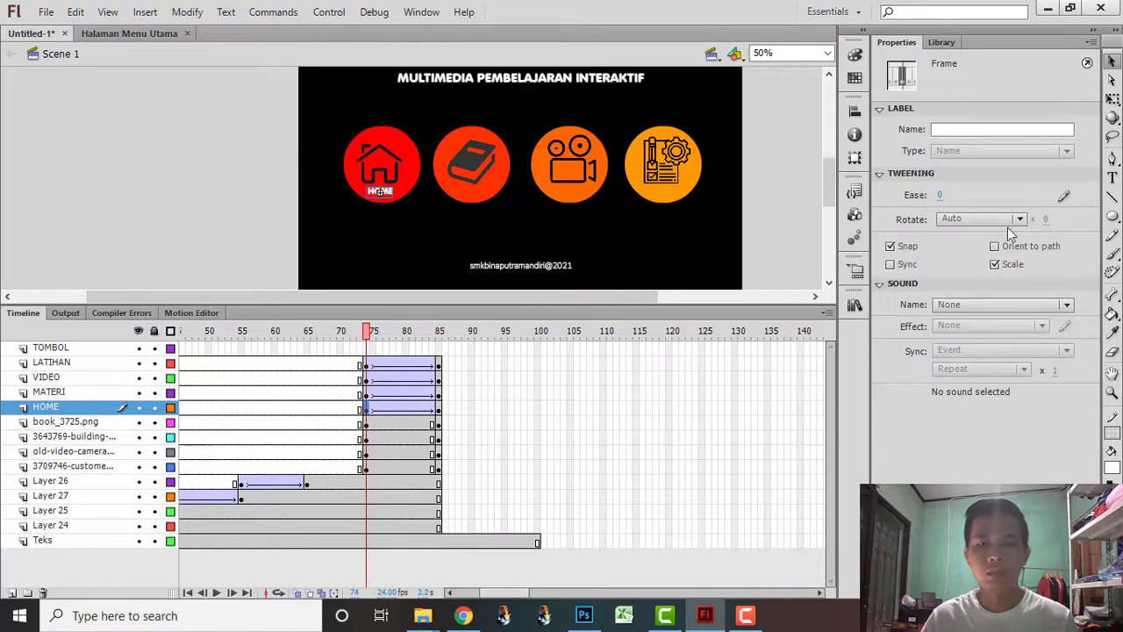
- Set the HOME label's colour effect to Alpha 0% at frame 74
{"action": "left_click", "coordinate": [396, 191]}
{"action": "left_click", "coordinate": [961, 230]}
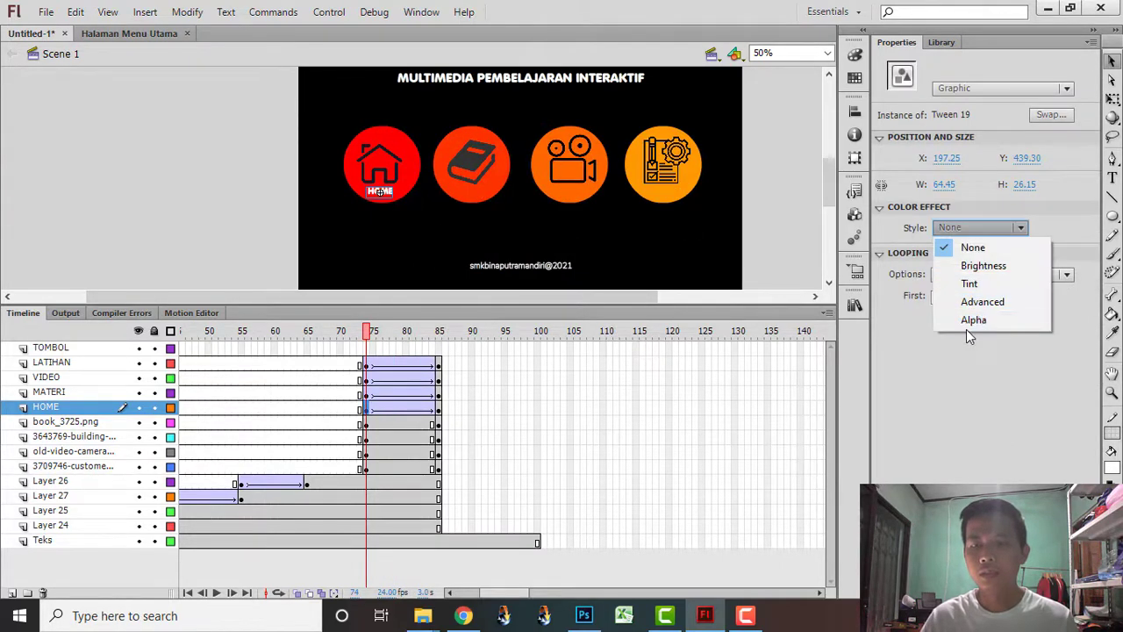
{"action": "left_click", "coordinate": [967, 320]}
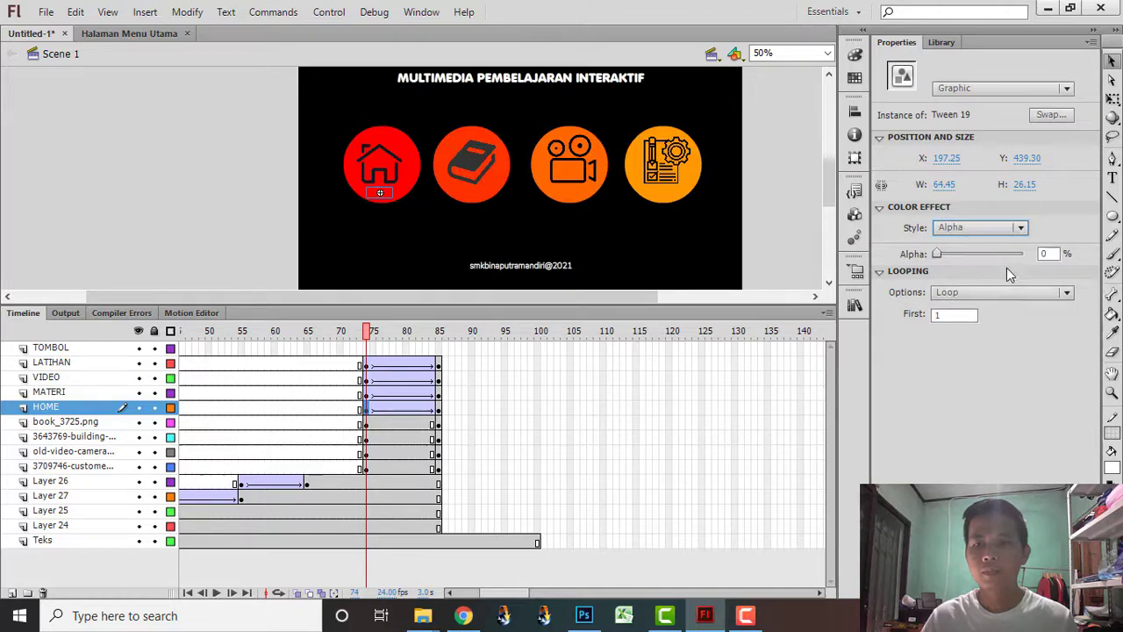
- Create a classic tween on the book_3725.png layer and set the book icon to Alpha 0% at frame 74
{"action": "right_click", "coordinate": [399, 424]}
{"action": "left_click", "coordinate": [447, 208]}
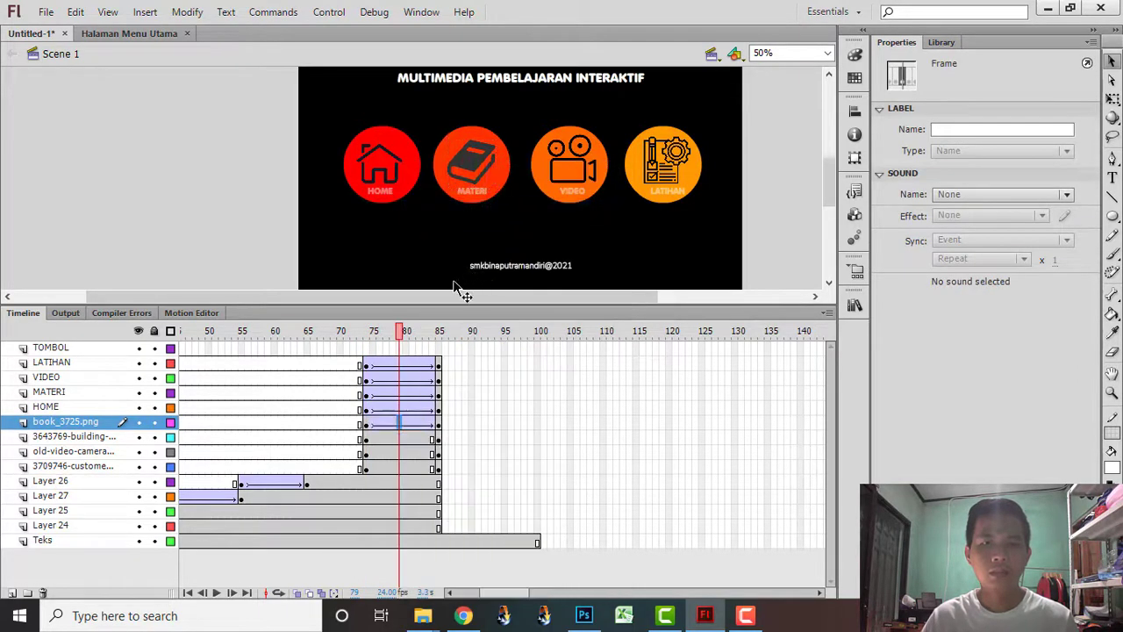
{"action": "left_click", "coordinate": [365, 423]}
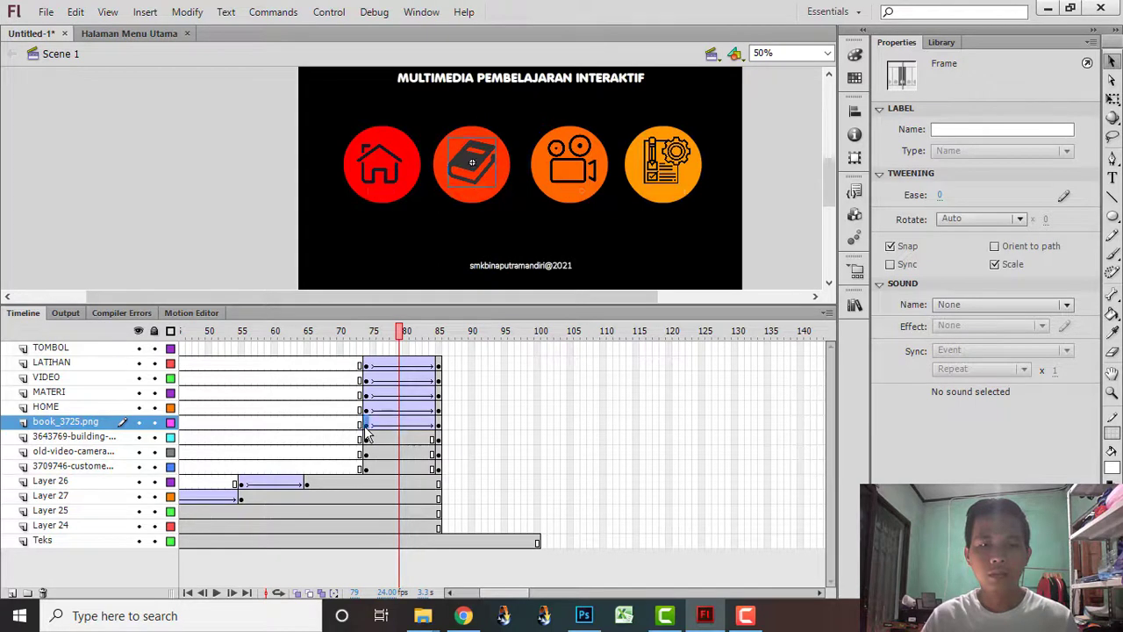
{"action": "left_click", "coordinate": [491, 180]}
{"action": "left_click", "coordinate": [950, 227]}
{"action": "left_click", "coordinate": [970, 323]}
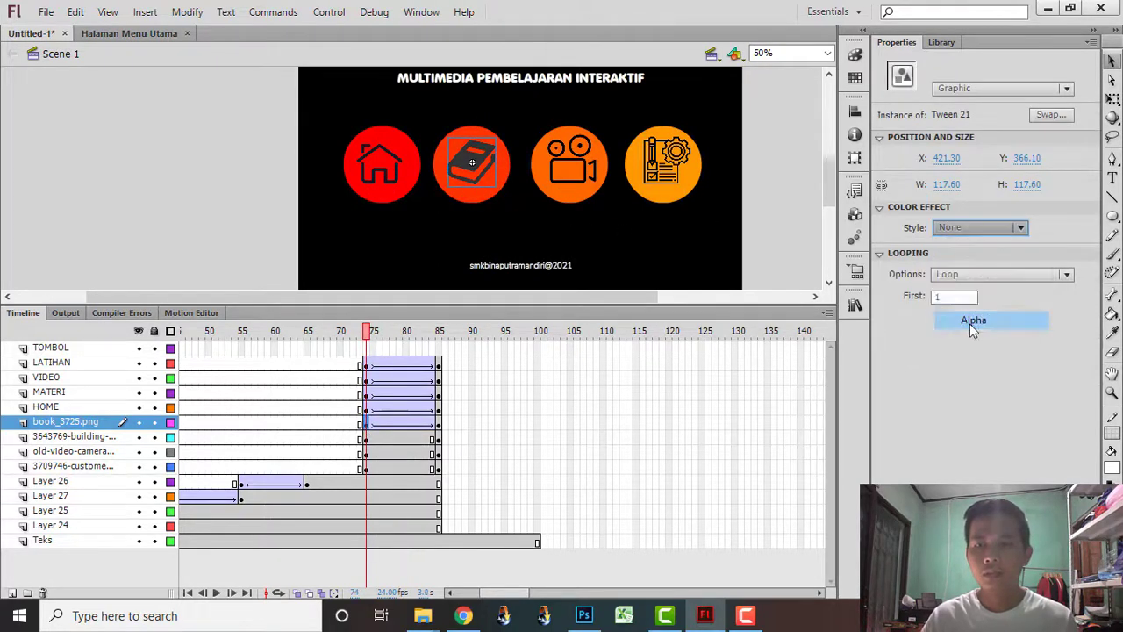
- Create a classic tween on the 3643769-building layer and set the house icon to Alpha 0% at frame 74
{"action": "right_click", "coordinate": [399, 439]}
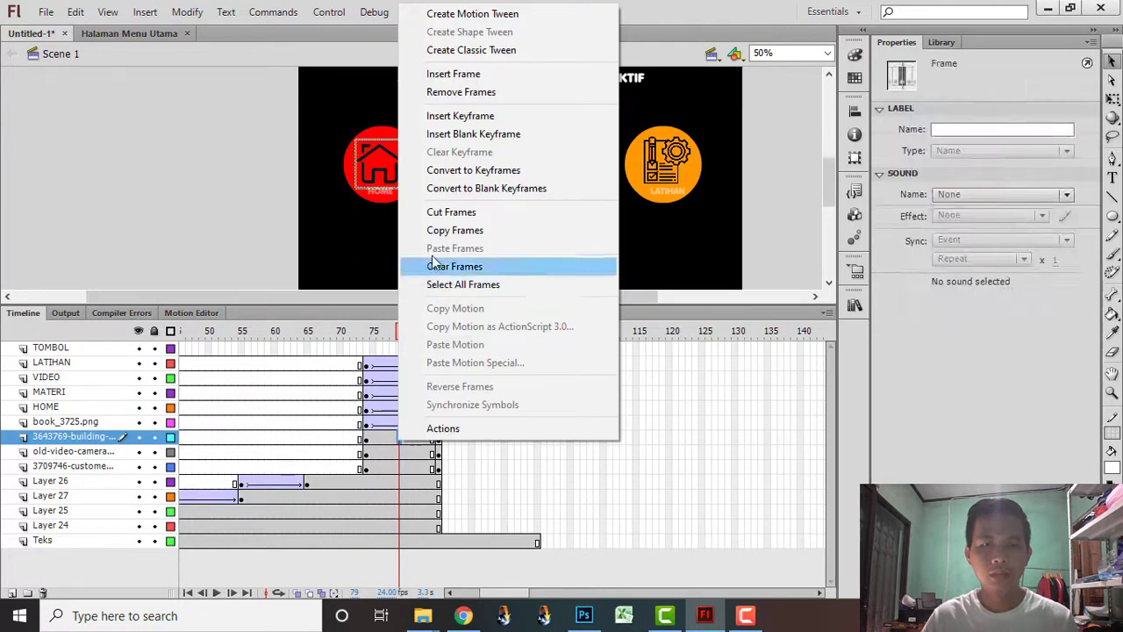
{"action": "left_click", "coordinate": [497, 50]}
{"action": "left_click", "coordinate": [369, 439]}
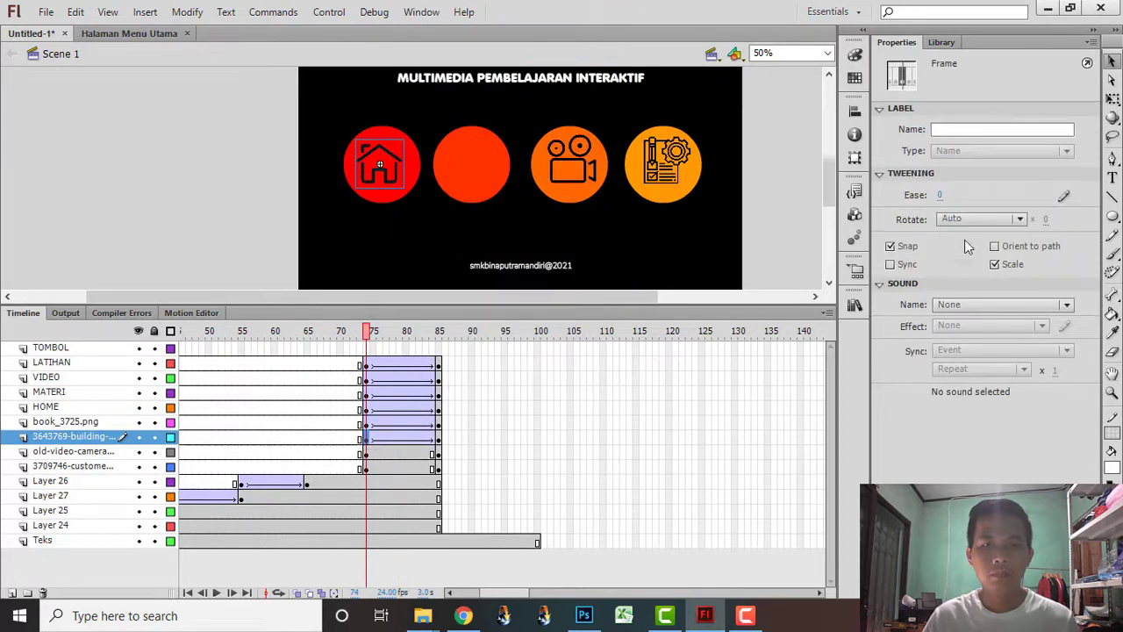
{"action": "left_click", "coordinate": [400, 168]}
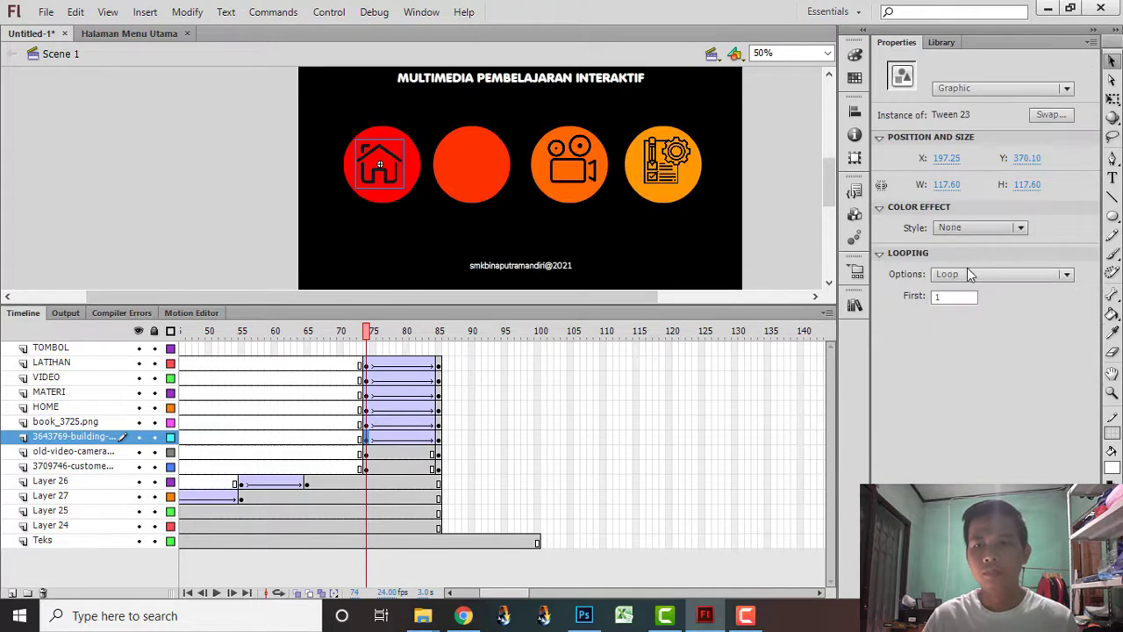
{"action": "left_click", "coordinate": [978, 227]}
{"action": "left_click", "coordinate": [974, 318]}
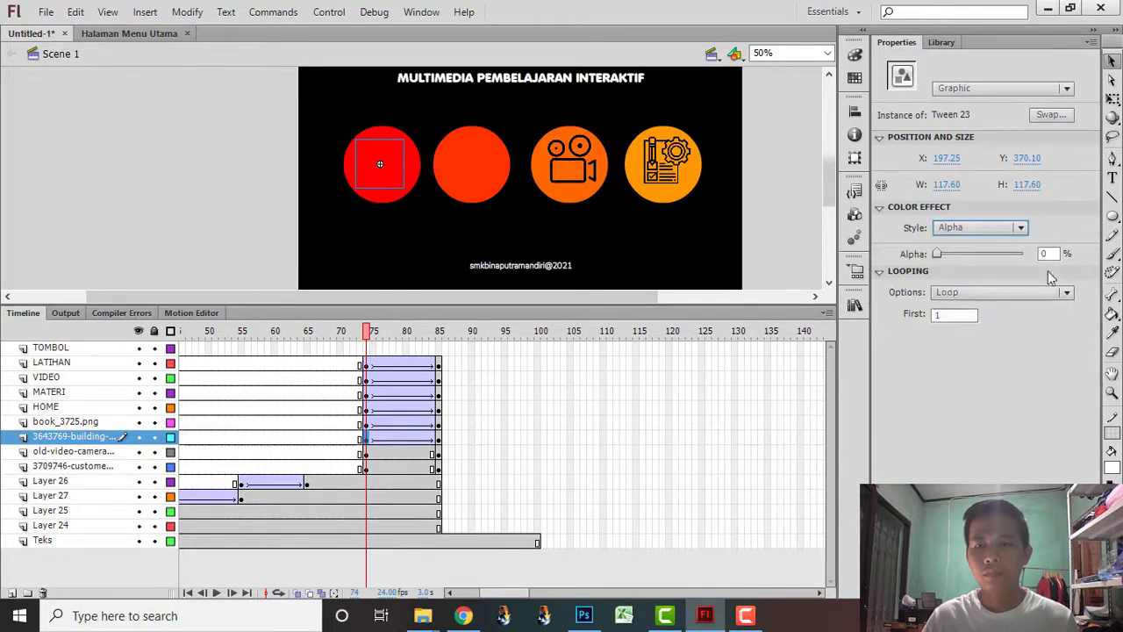
- Create a classic tween on the old-video-camera layer and set the camera icon to Alpha 0% at frame 74
{"action": "right_click", "coordinate": [393, 449]}
{"action": "left_click", "coordinate": [470, 58]}
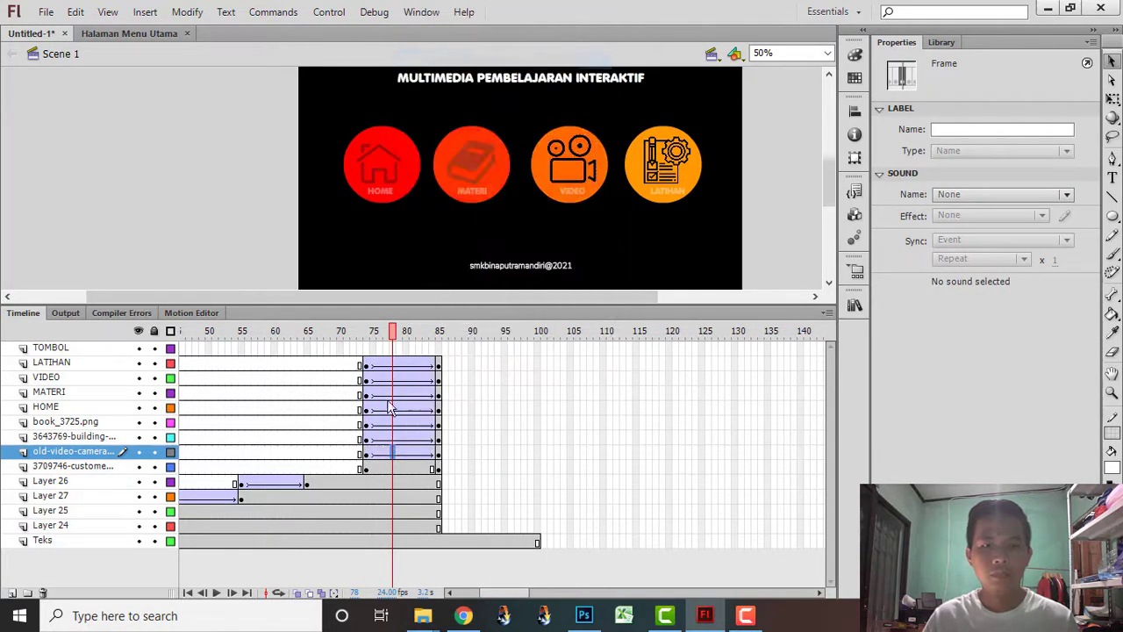
{"action": "left_click", "coordinate": [367, 452]}
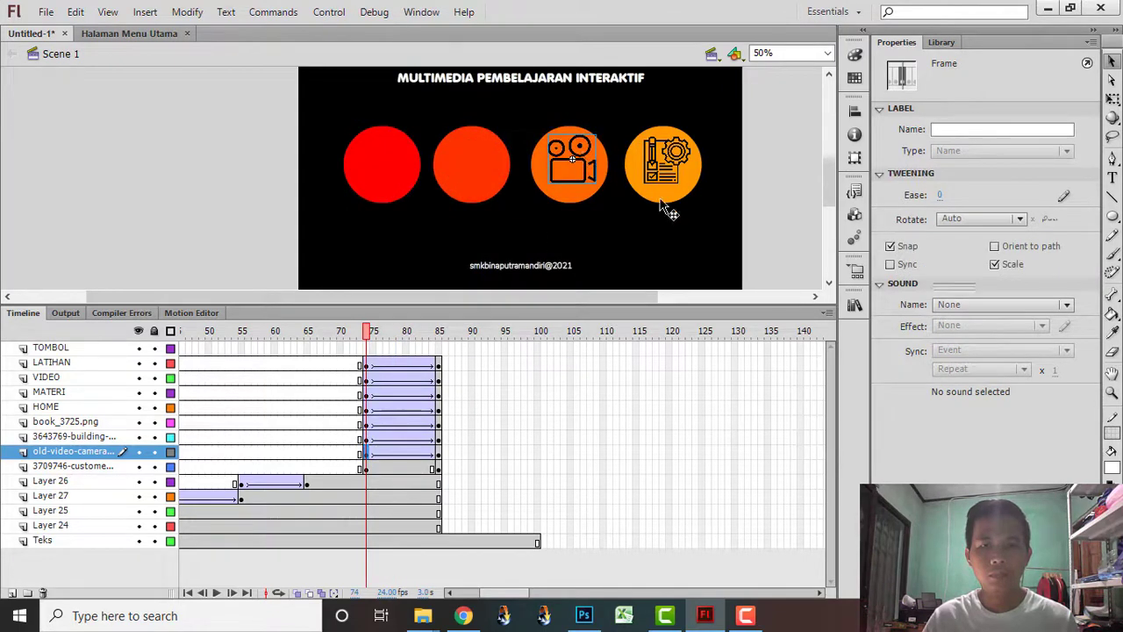
{"action": "left_click", "coordinate": [978, 227]}
{"action": "left_click", "coordinate": [974, 326]}
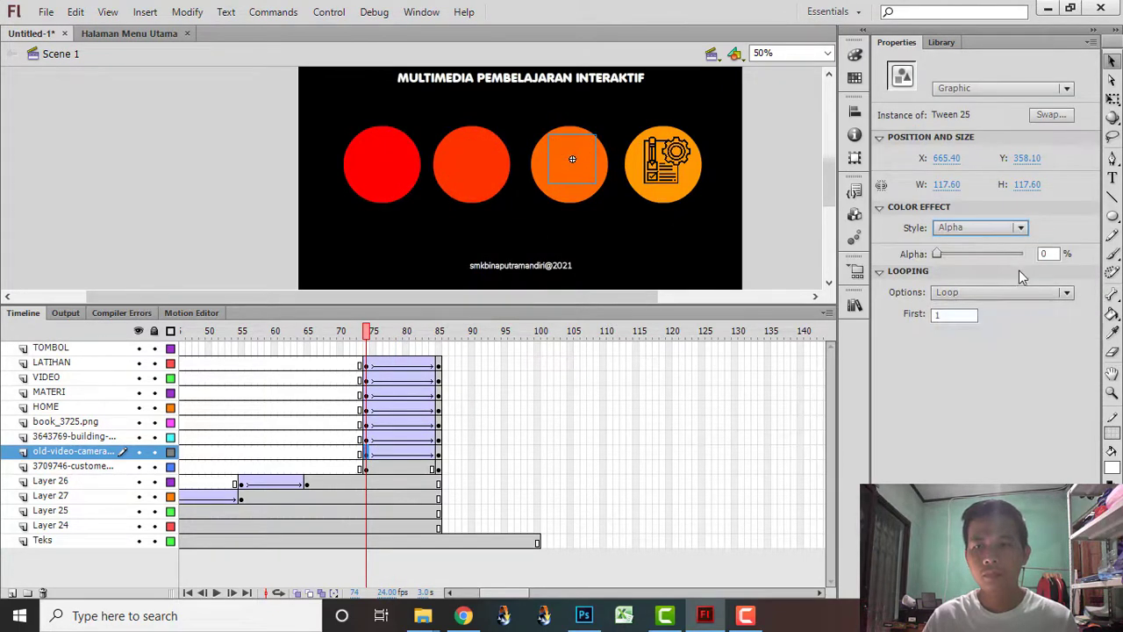
- Create a classic tween on the 3709746 layer, set the checklist icon to Alpha 0% at frame 74, and preview the fade-in
{"action": "left_click", "coordinate": [407, 467]}
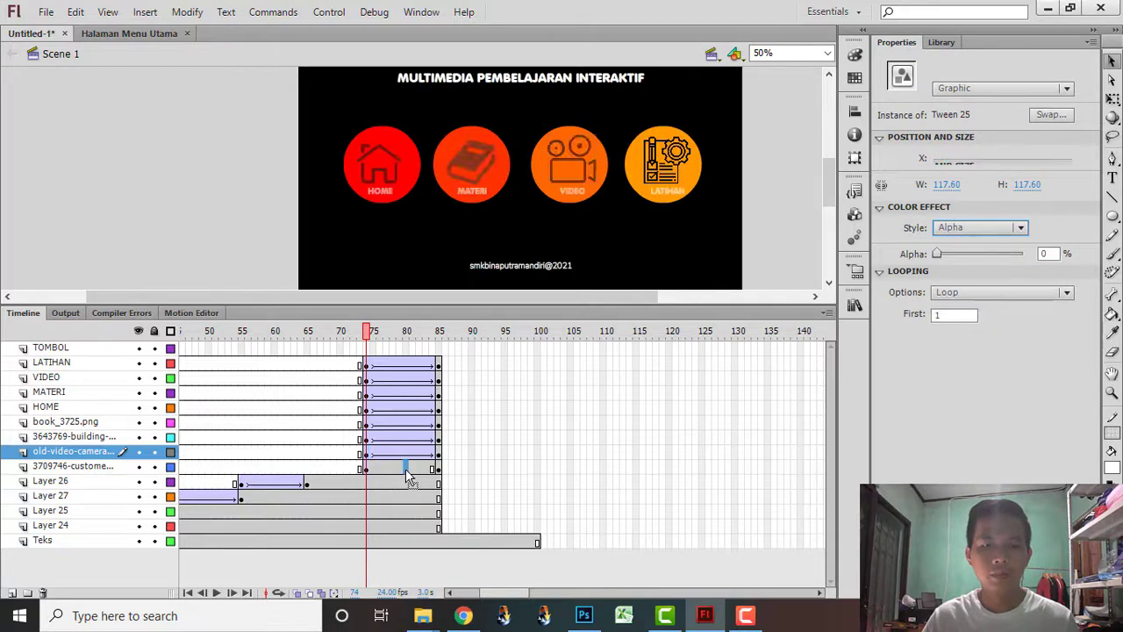
{"action": "right_click", "coordinate": [409, 466]}
{"action": "left_click", "coordinate": [493, 143]}
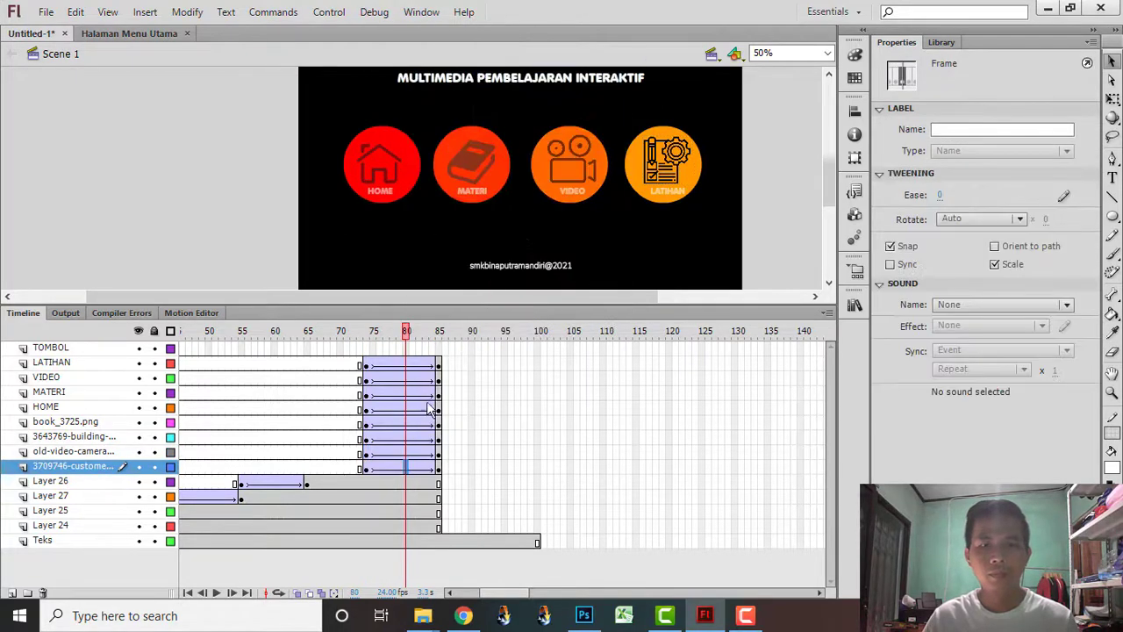
{"action": "left_click", "coordinate": [367, 468]}
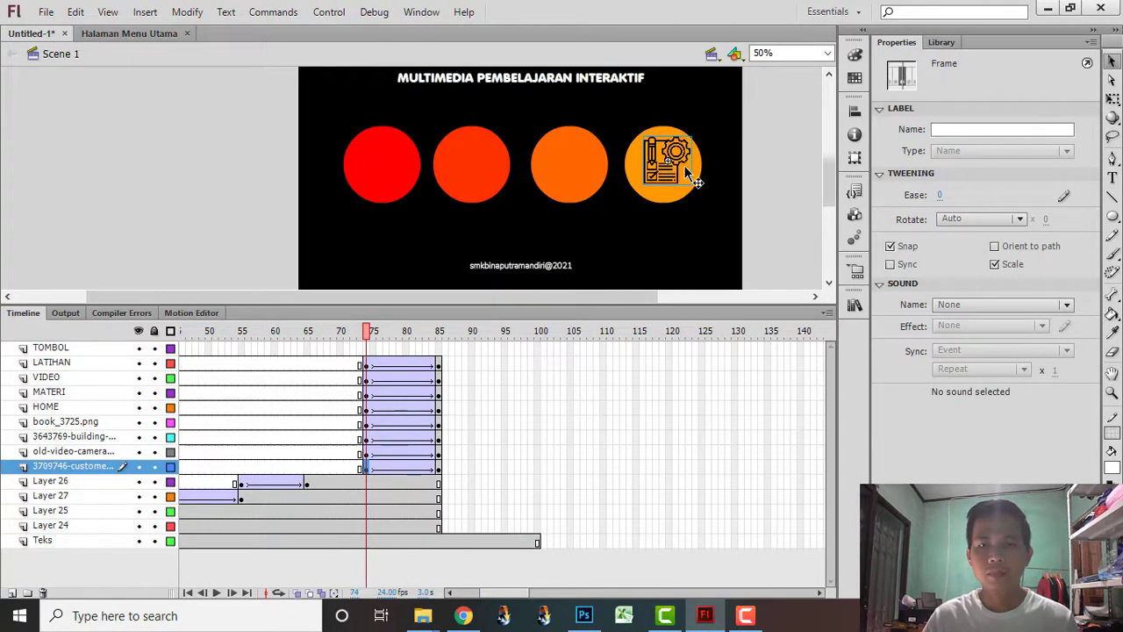
{"action": "left_click", "coordinate": [693, 180]}
{"action": "left_click", "coordinate": [957, 229]}
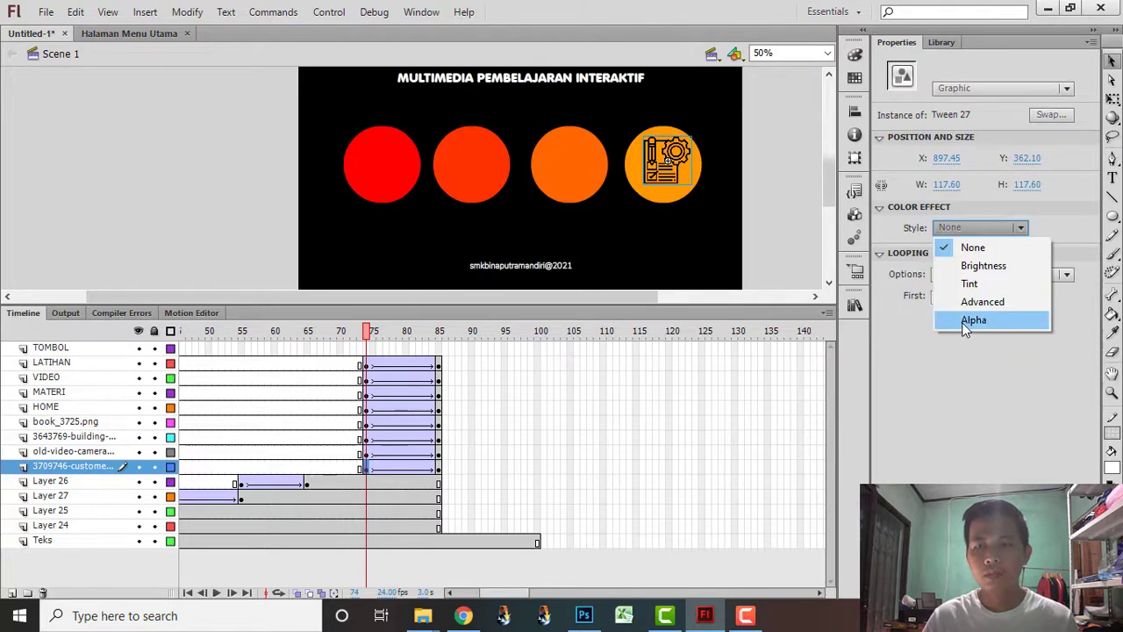
{"action": "left_click", "coordinate": [965, 321]}
{"action": "left_click", "coordinate": [940, 253]}
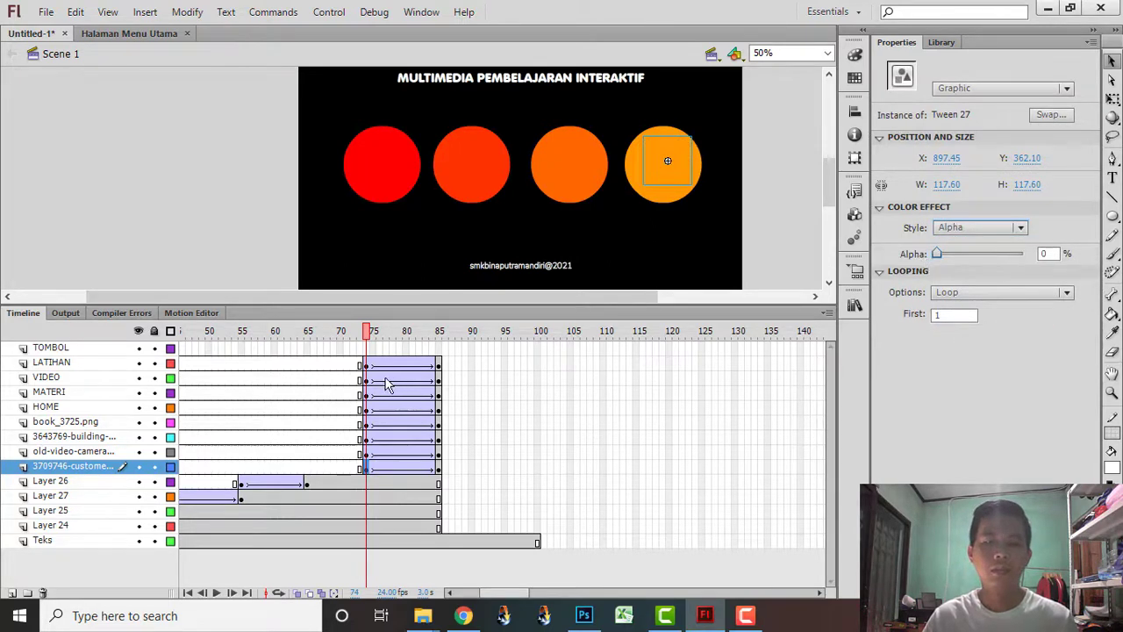
{"action": "left_click_drag", "start_coordinate": [364, 337], "coordinate": [438, 384]}
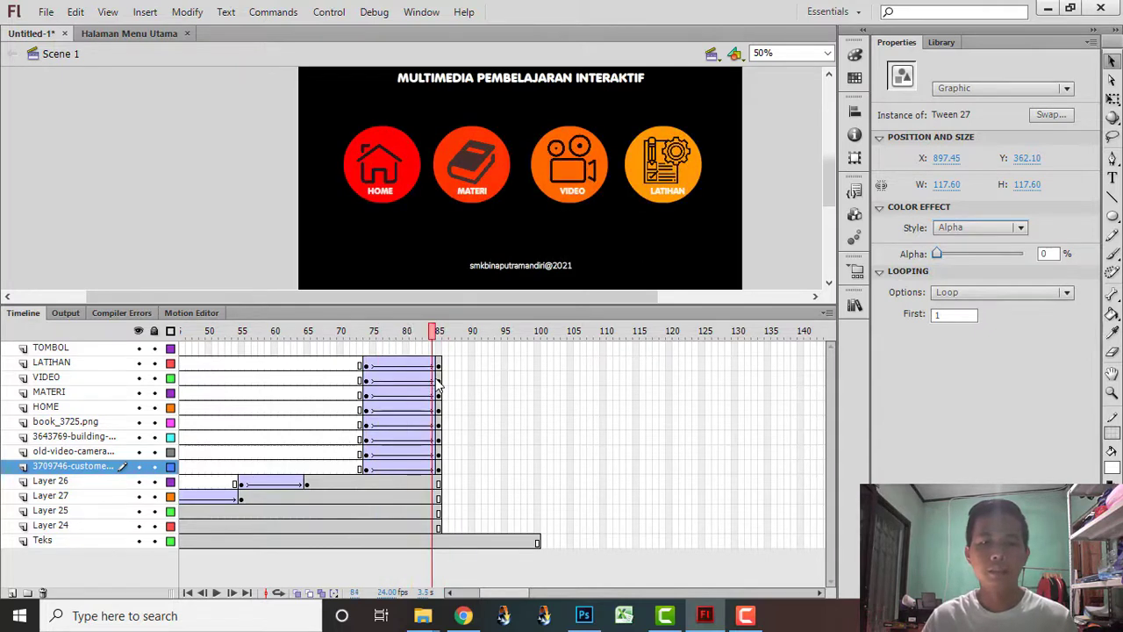
- Insert frames at frame 100 on the layers from LATIHAN through Layer 24 so they match the Teks layer's length
{"action": "left_click", "coordinate": [542, 365]}
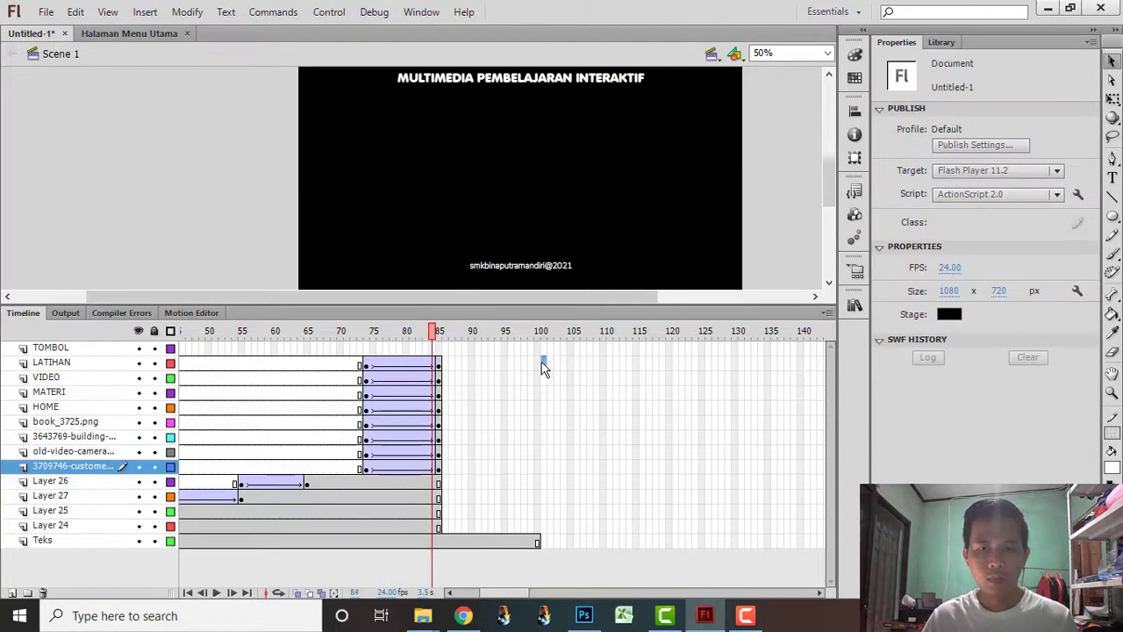
{"action": "right_click", "coordinate": [536, 526]}
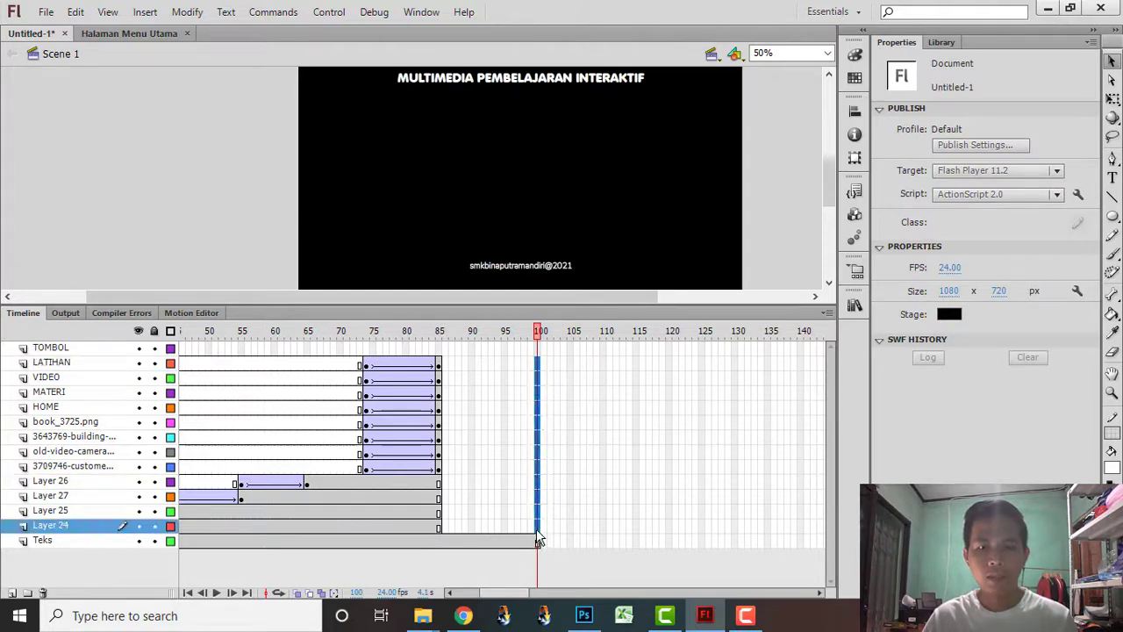
{"action": "left_click", "coordinate": [597, 164]}
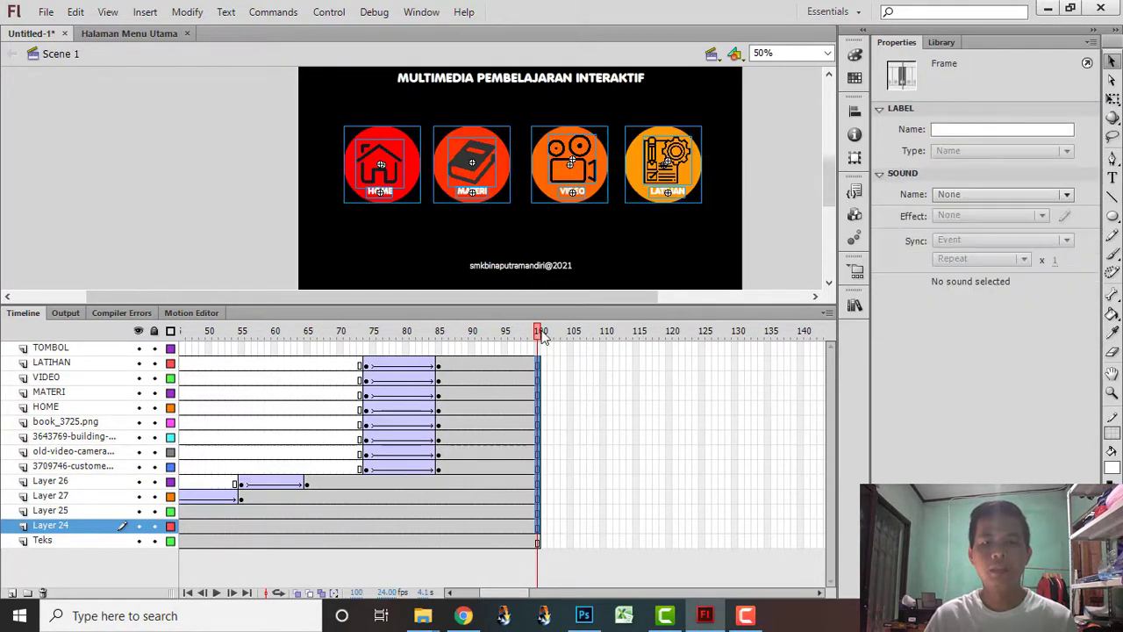
- Scrub the timeline back to frame 55, test the whole menu movie, and close the preview
{"action": "left_click_drag", "start_coordinate": [539, 338], "coordinate": [244, 349]}
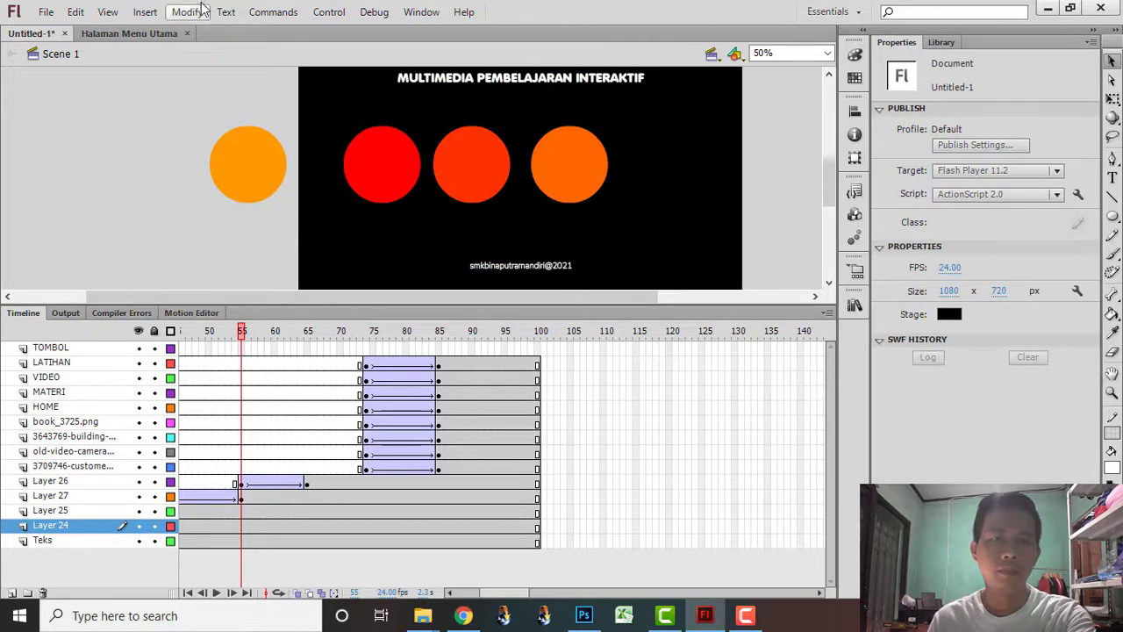
{"action": "key", "text": "ctrl+Return"}
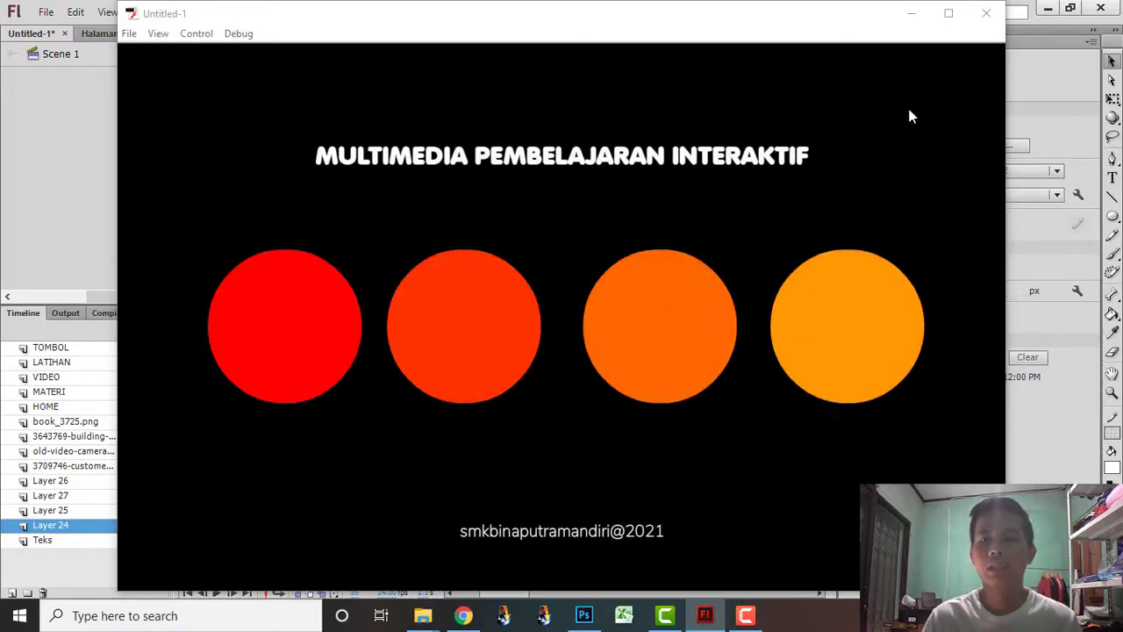
{"action": "key", "text": "ctrl+w"}
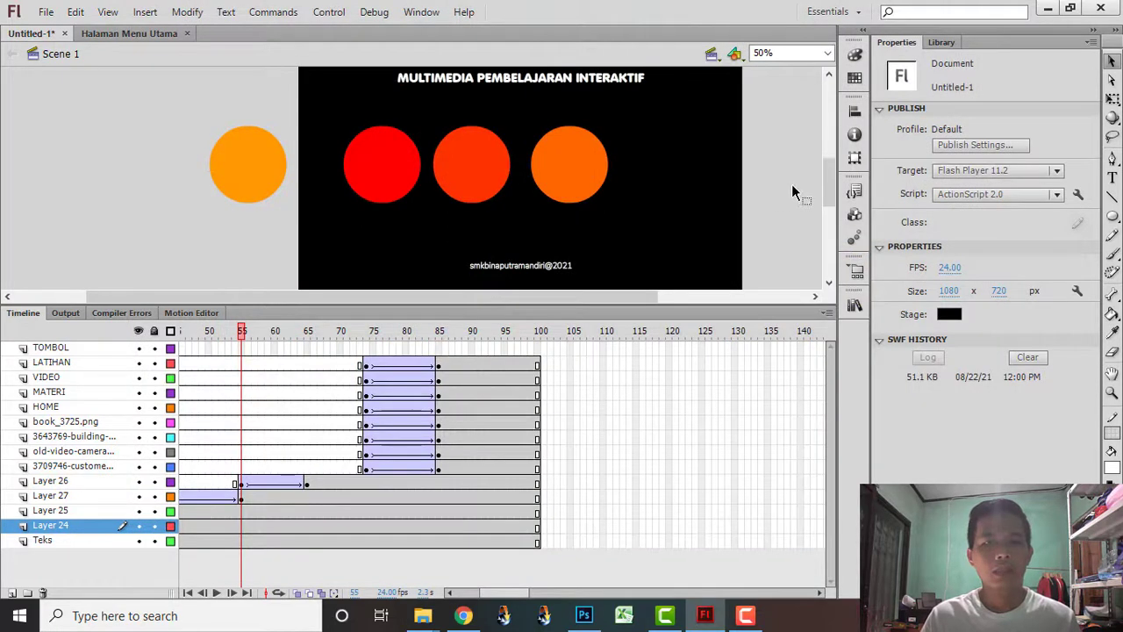
{"action": "left_click_drag", "start_coordinate": [475, 299], "coordinate": [485, 297]}
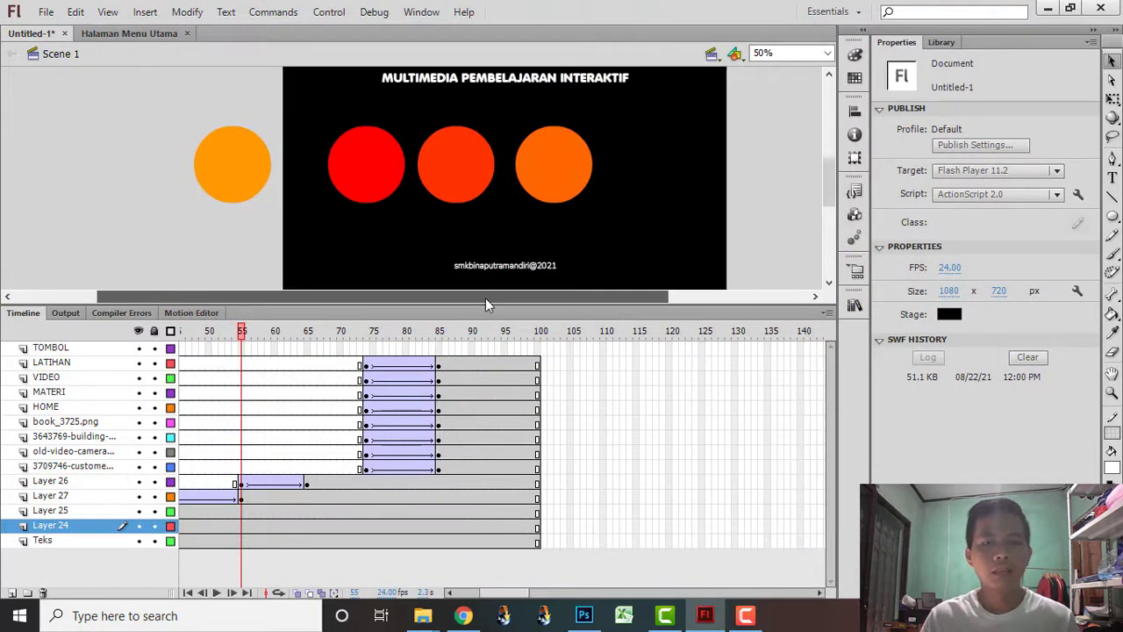
- Open the recent file Halaman Intro, show its stage at 50% zoom, and test its intro animation
{"action": "left_click", "coordinate": [46, 11]}
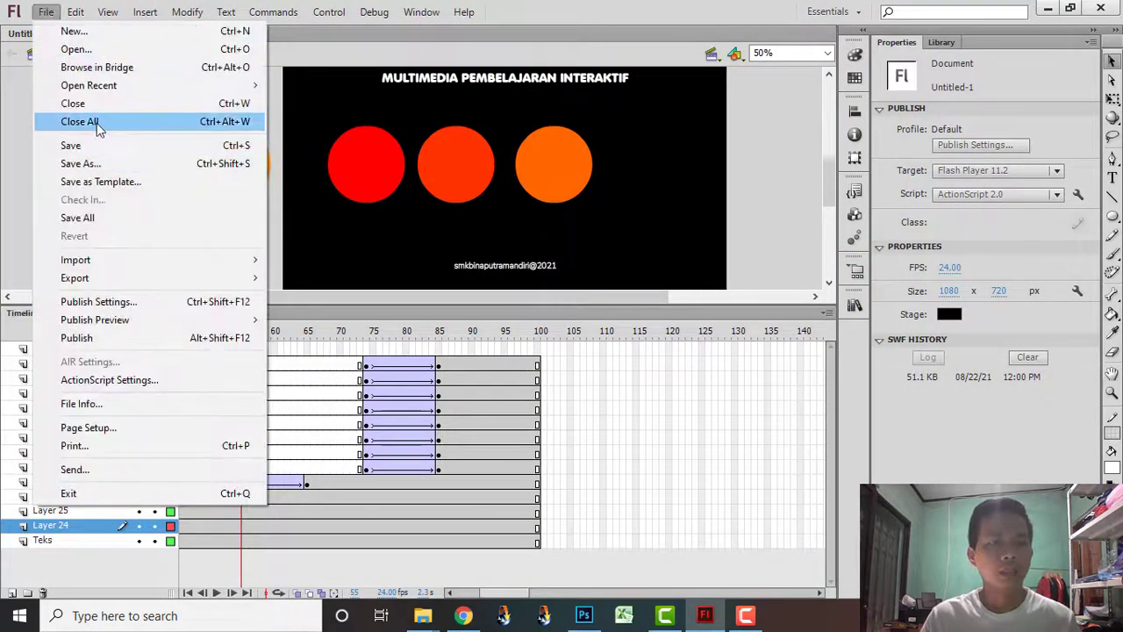
{"action": "mouse_move", "coordinate": [102, 88]}
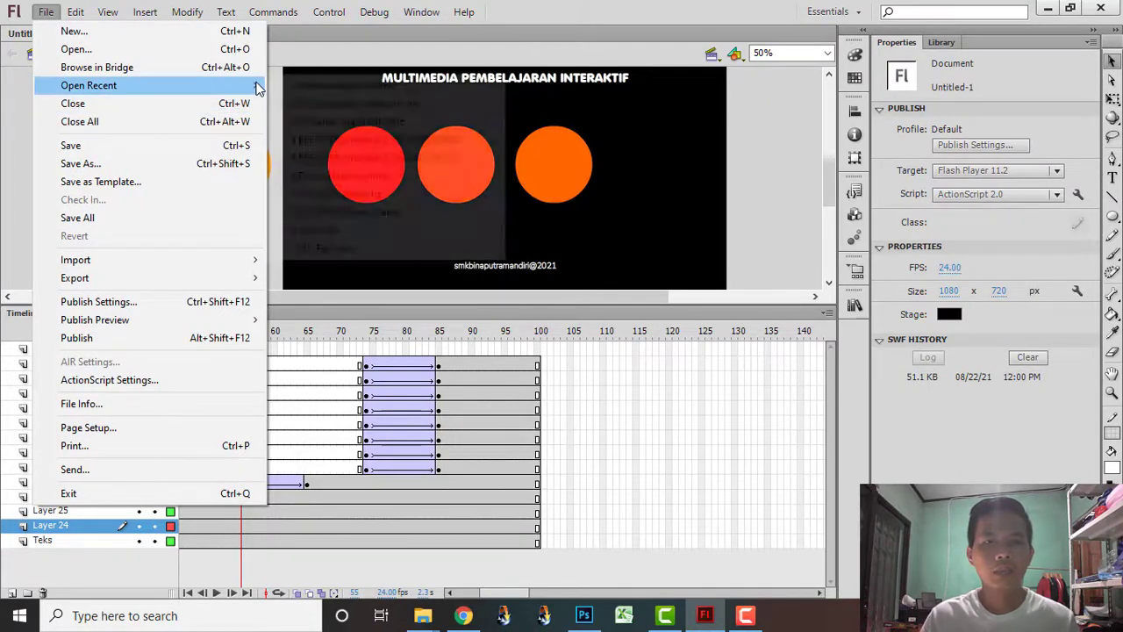
{"action": "mouse_move", "coordinate": [259, 88]}
{"action": "left_click", "coordinate": [402, 104]}
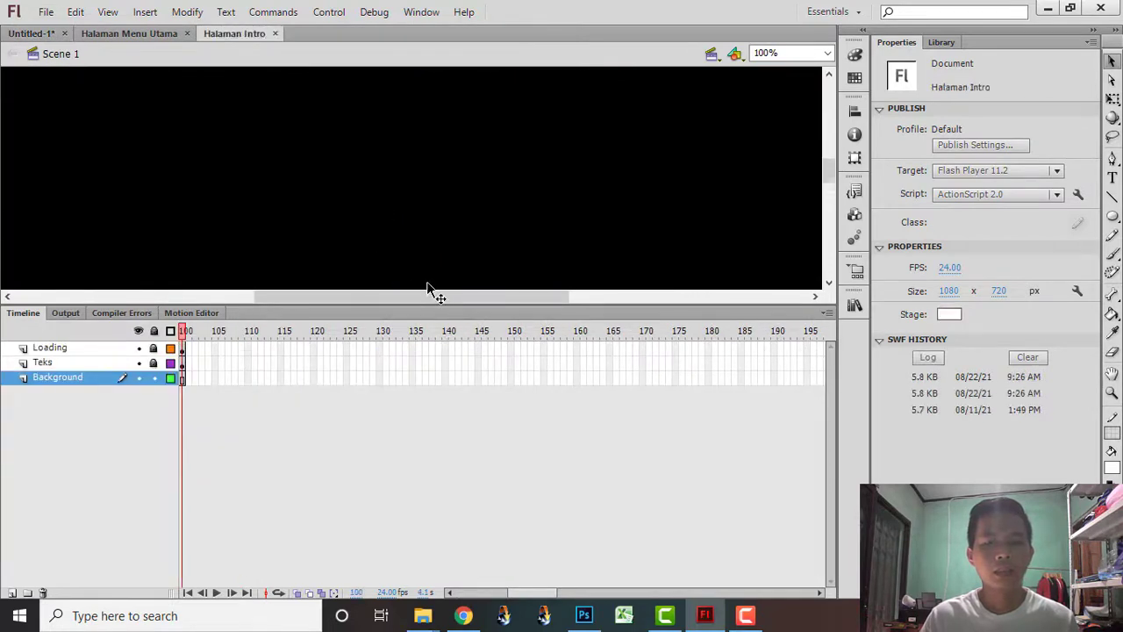
{"action": "key", "text": "ctrl+minus"}
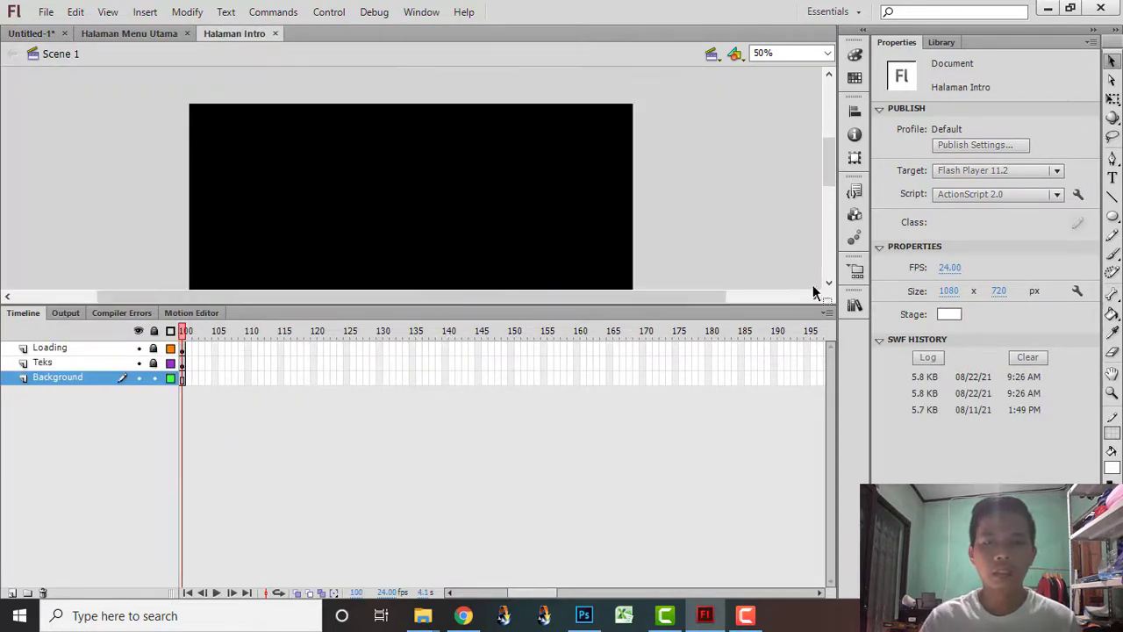
{"action": "left_click_drag", "start_coordinate": [831, 162], "coordinate": [834, 175]}
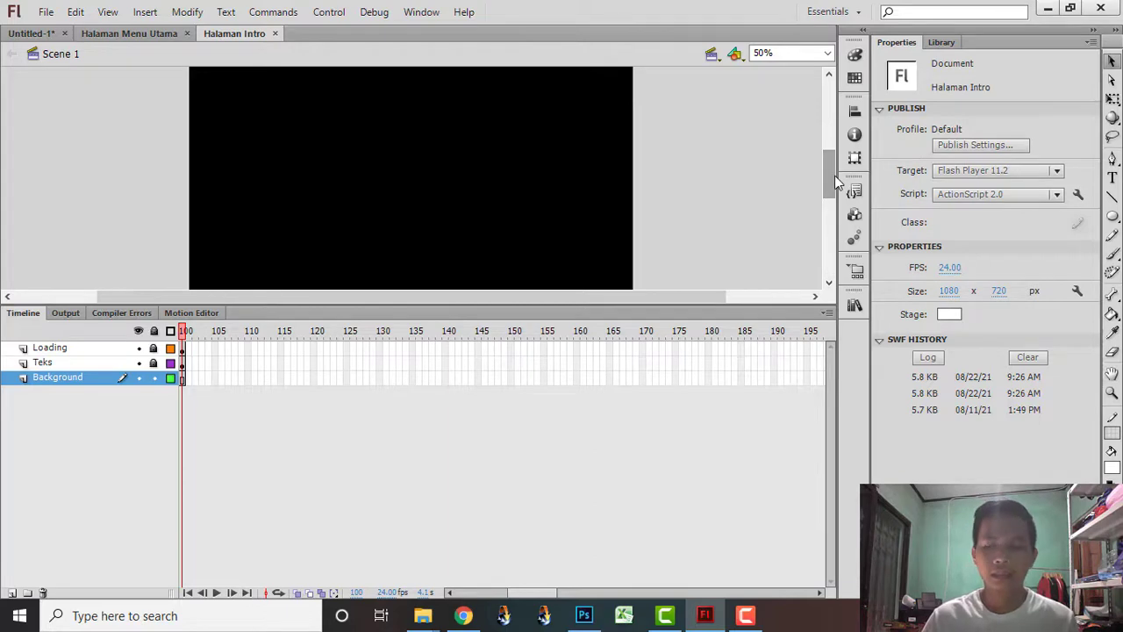
{"action": "key", "text": "ctrl+Return"}
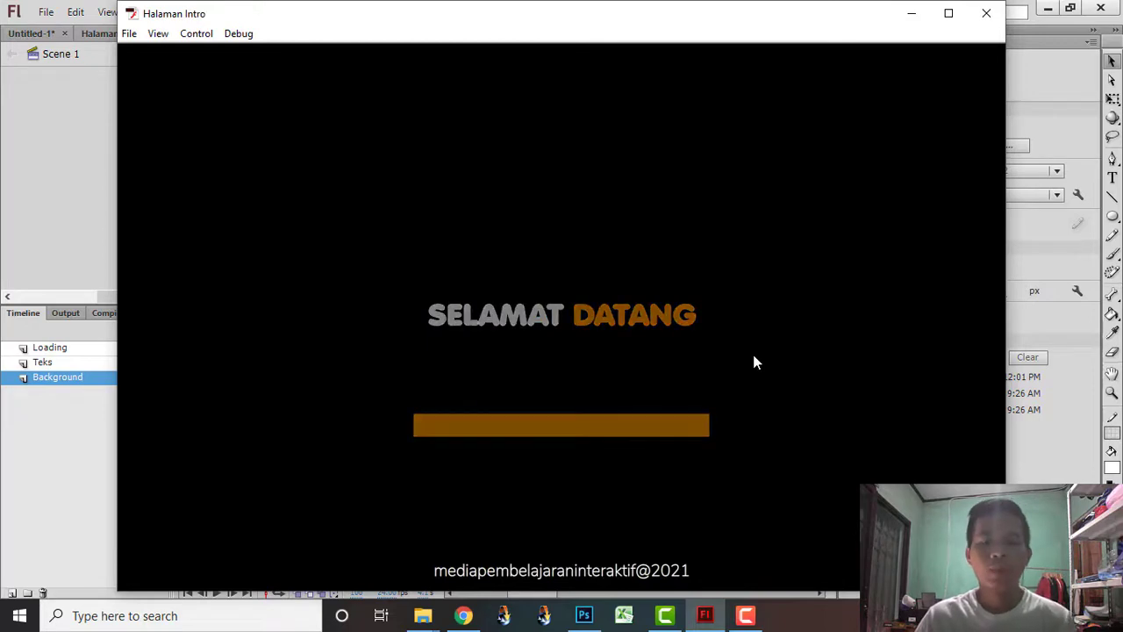
{"action": "left_click", "coordinate": [986, 13]}
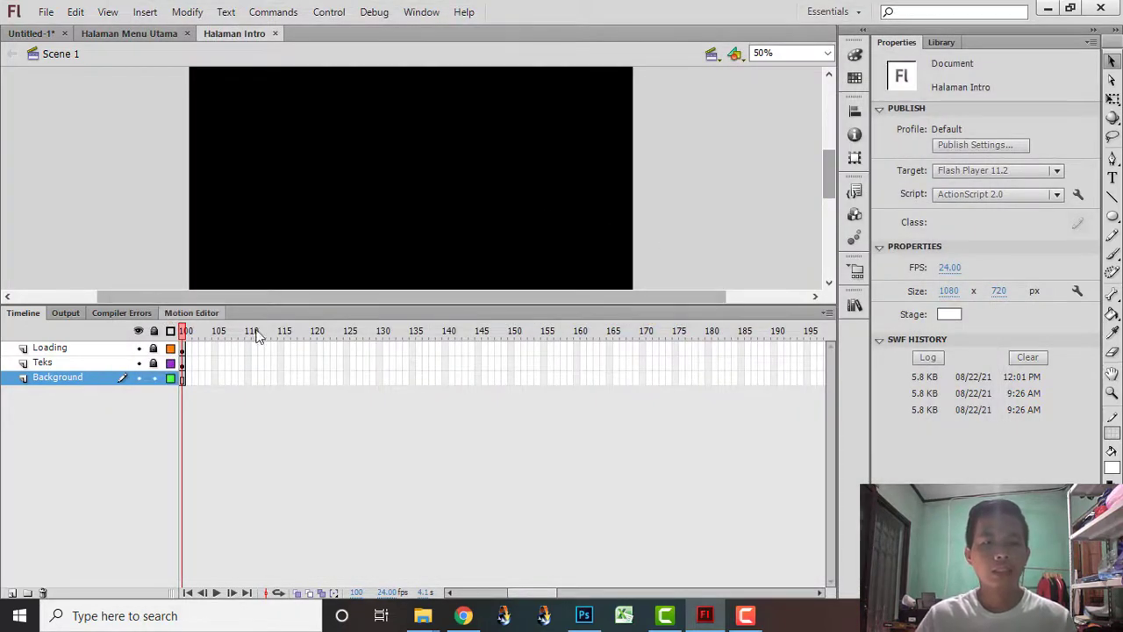
- Insert a new scene, Scene 2, in Halaman Intro and check it in the scene list
{"action": "left_click_drag", "start_coordinate": [296, 306], "coordinate": [309, 368]}
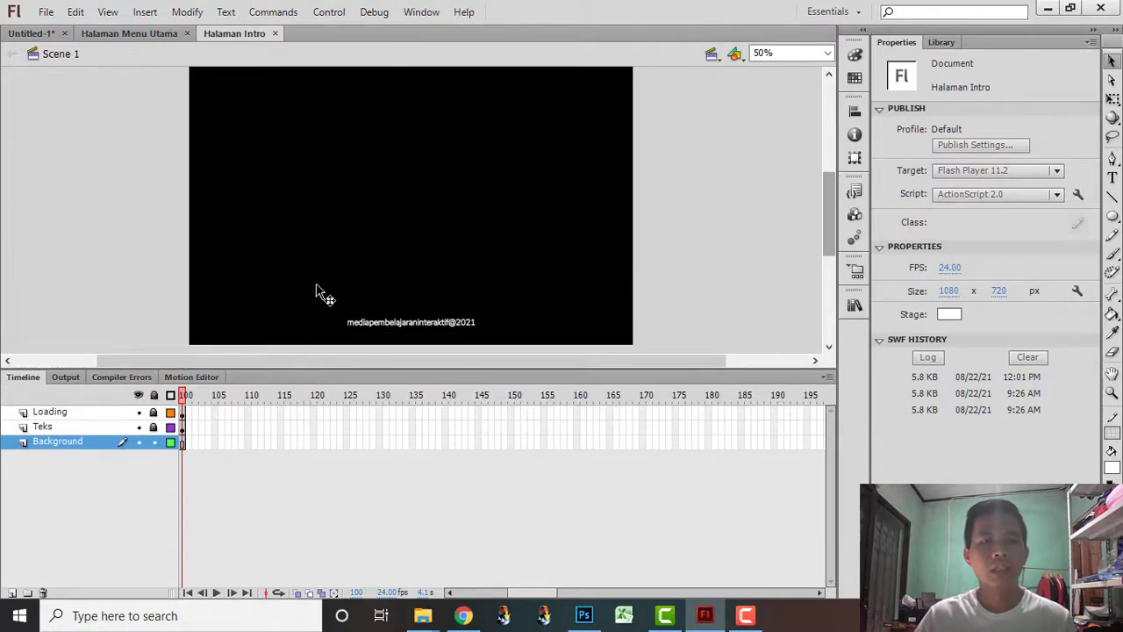
{"action": "left_click", "coordinate": [145, 11]}
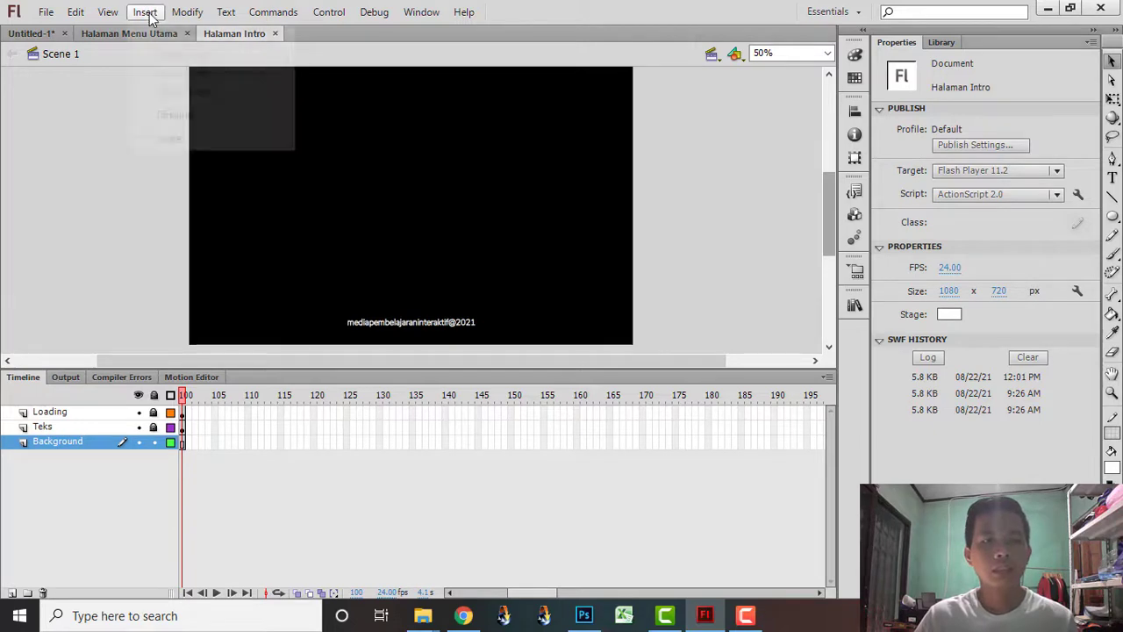
{"action": "left_click", "coordinate": [181, 138]}
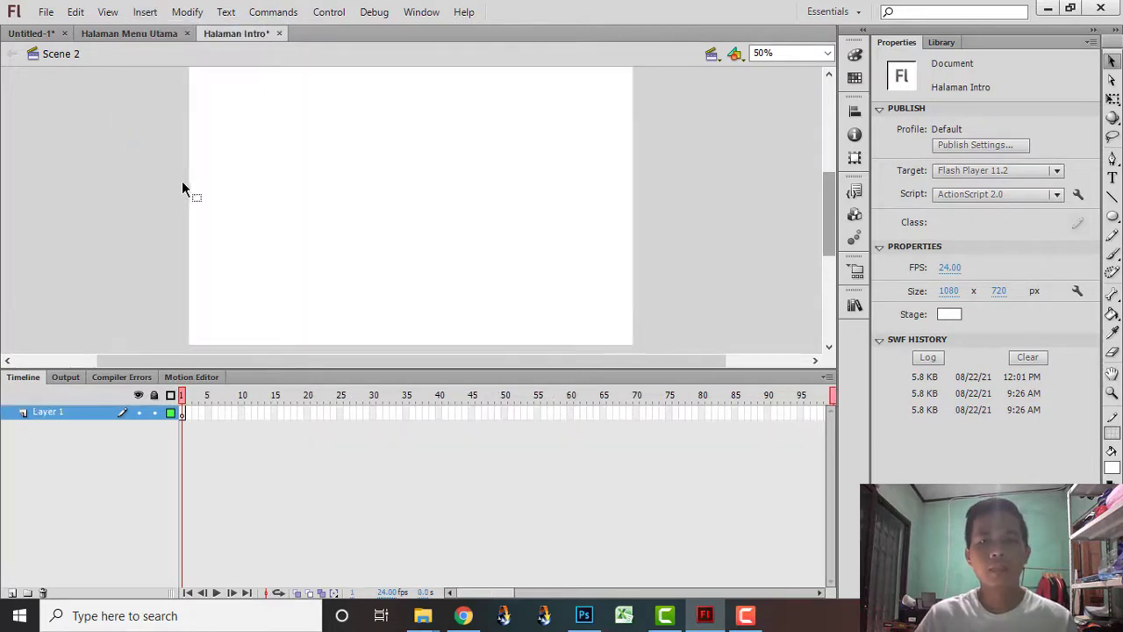
{"action": "left_click", "coordinate": [712, 55]}
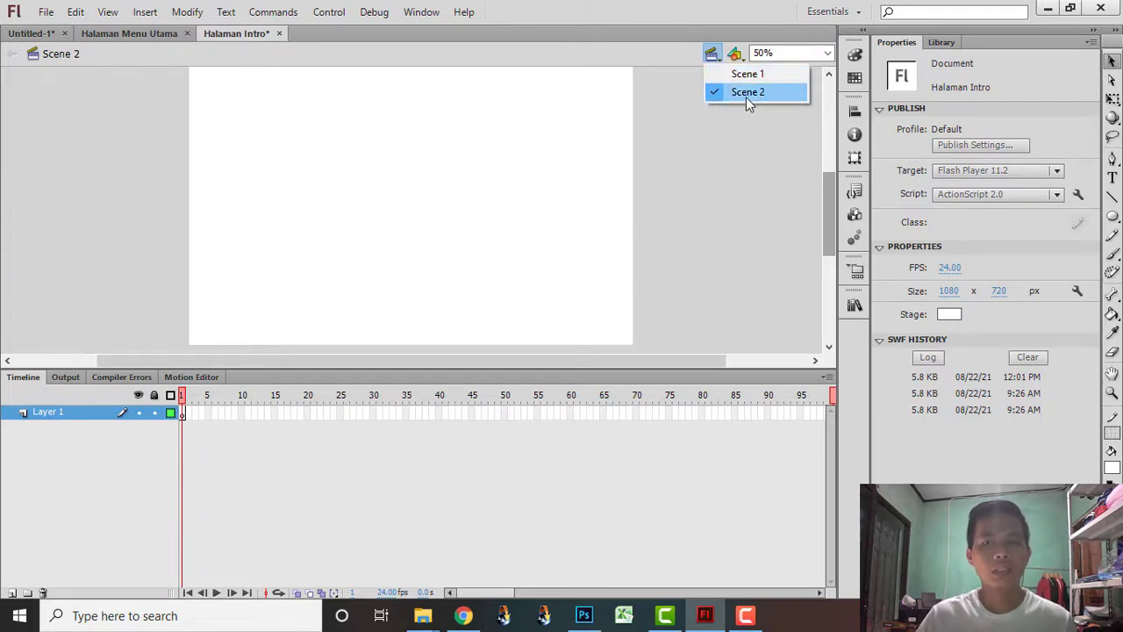
{"action": "left_click", "coordinate": [746, 97]}
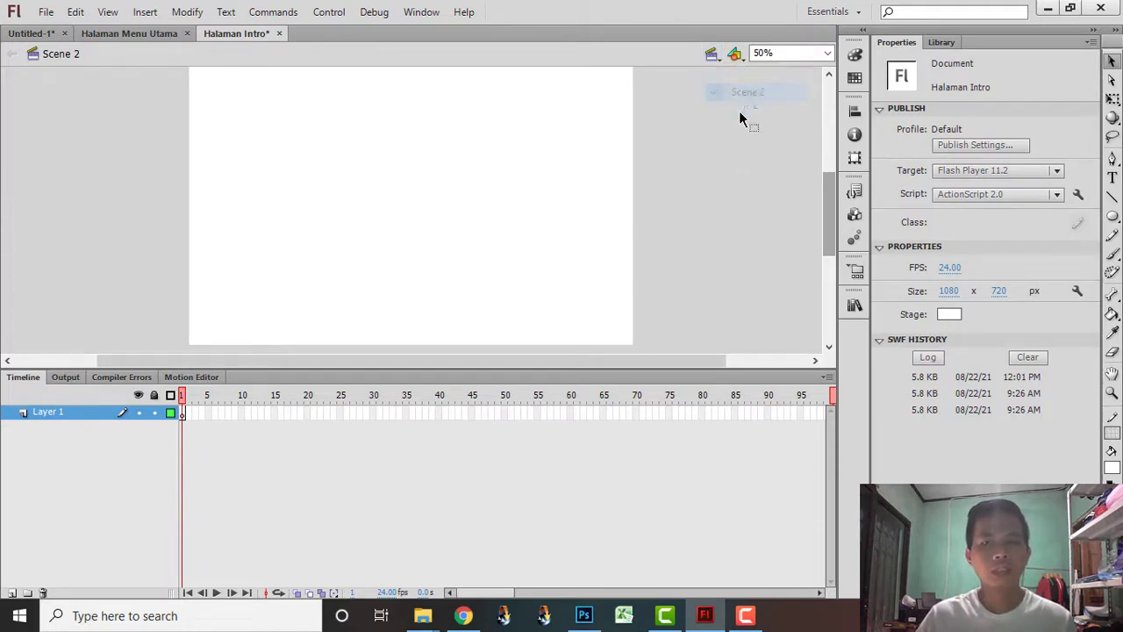
- Return to the Untitled-1 document and review the menu animation from its early frames through frame 100
{"action": "left_click", "coordinate": [52, 34]}
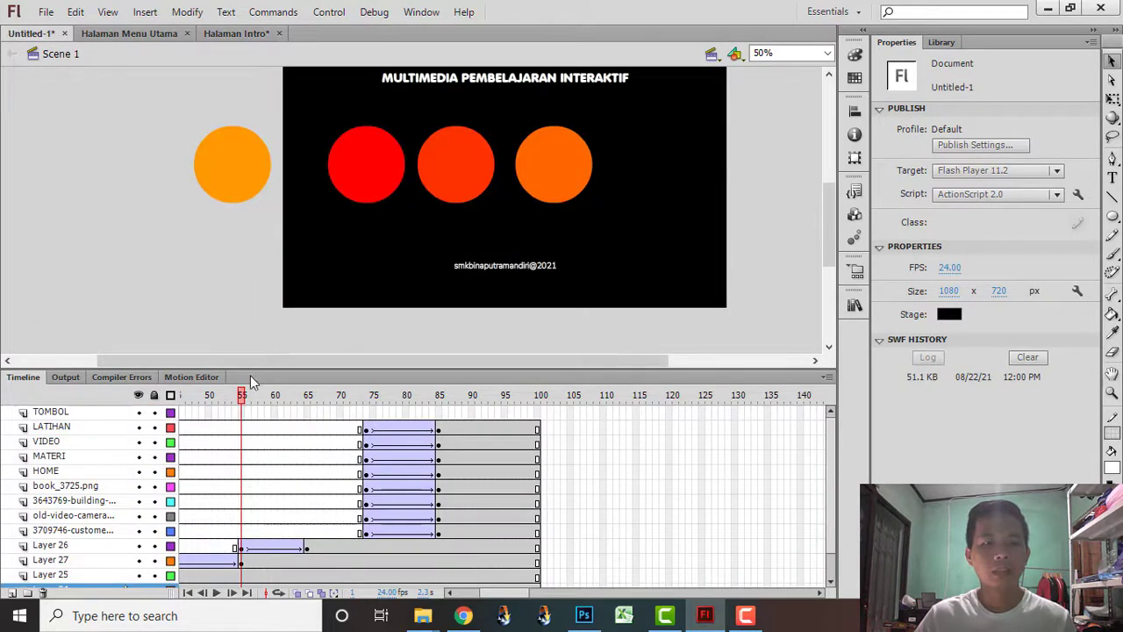
{"action": "left_click_drag", "start_coordinate": [243, 405], "coordinate": [156, 402]}
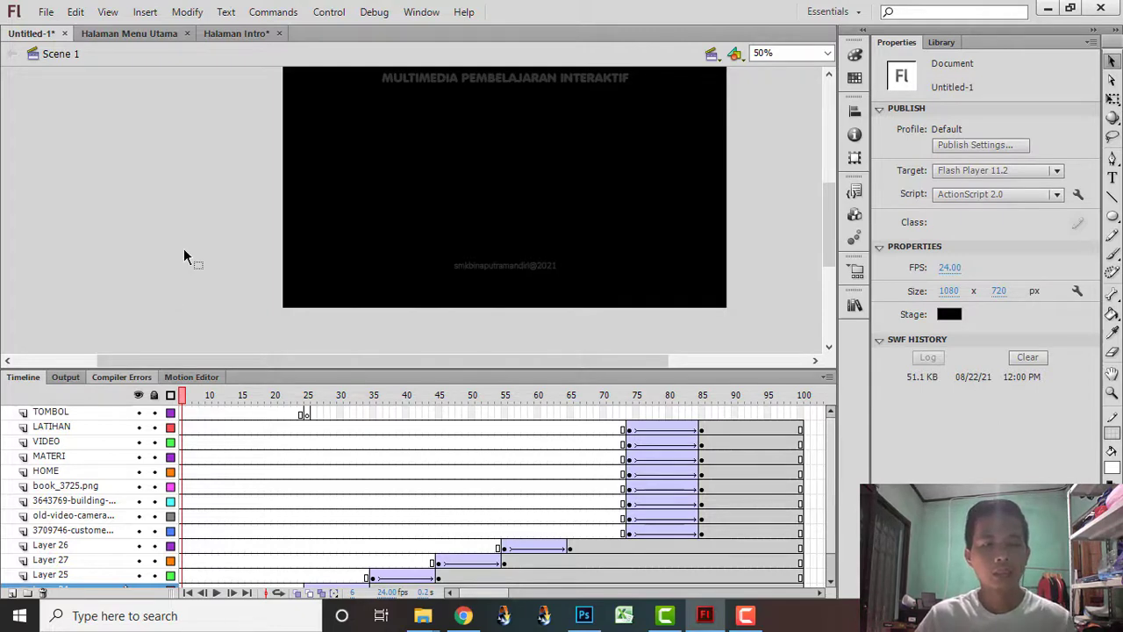
{"action": "key", "text": "shift+period"}
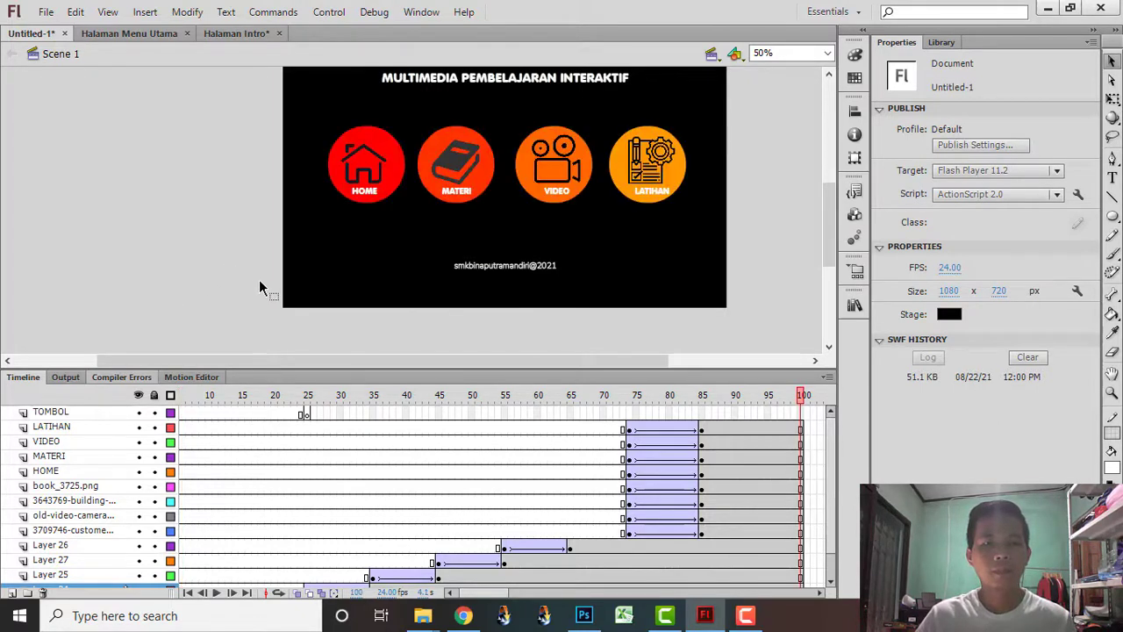
- Copy all layers from Teks up to LATIHAN in Untitled-1, leaving out the TOMBOL layer
{"action": "scroll", "coordinate": [265, 277], "scroll_direction": "down", "scroll_amount": 3}
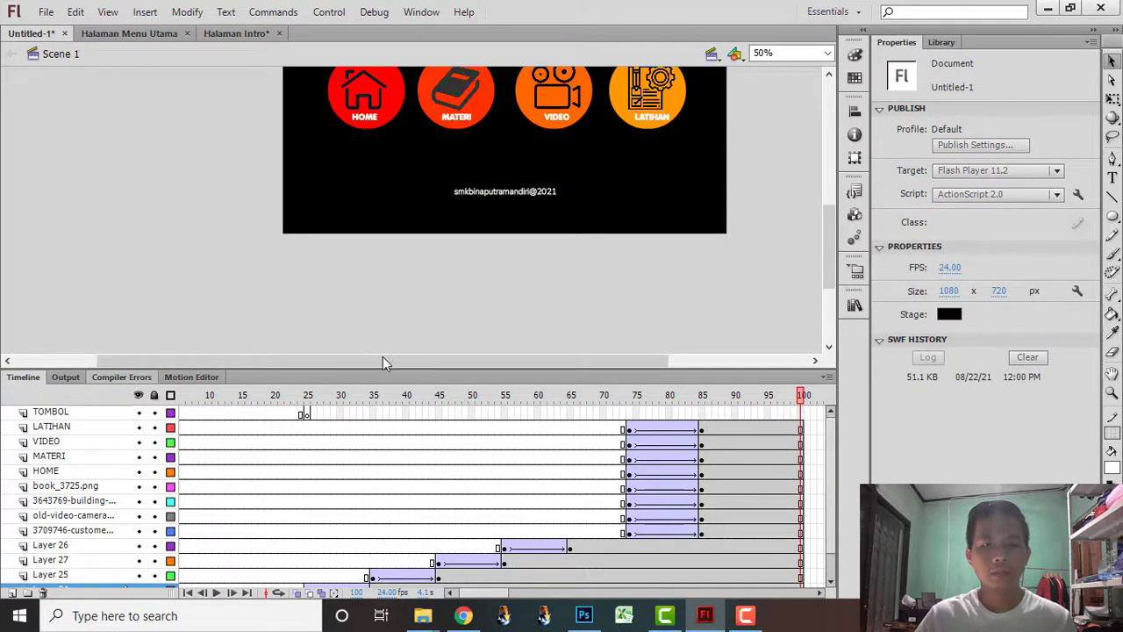
{"action": "left_click_drag", "start_coordinate": [381, 356], "coordinate": [416, 279]}
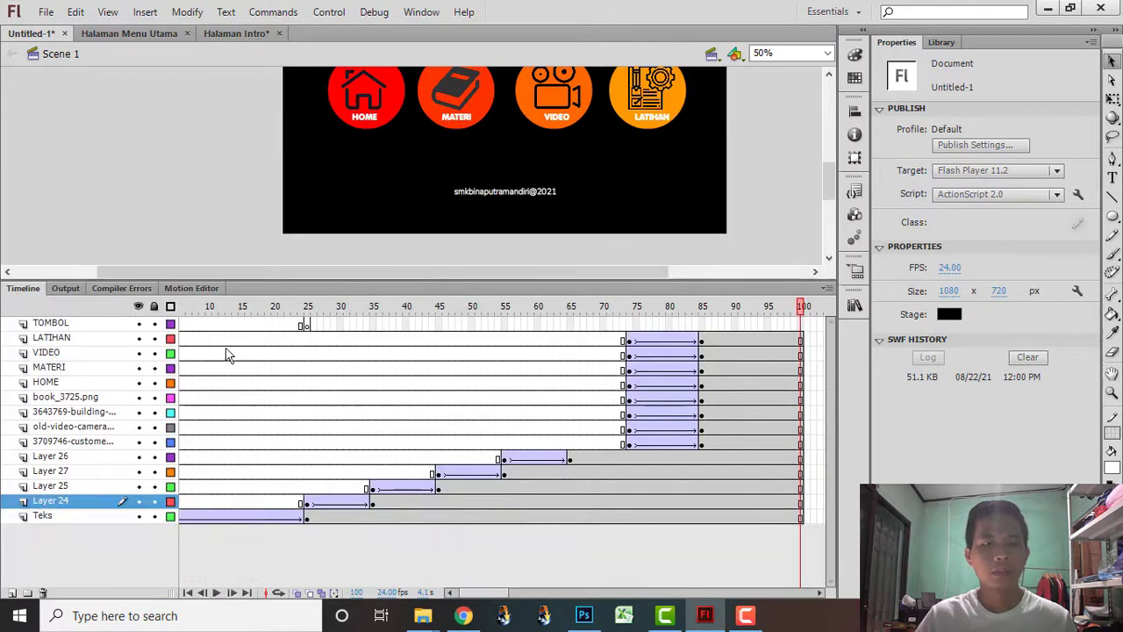
{"action": "left_click", "coordinate": [53, 516]}
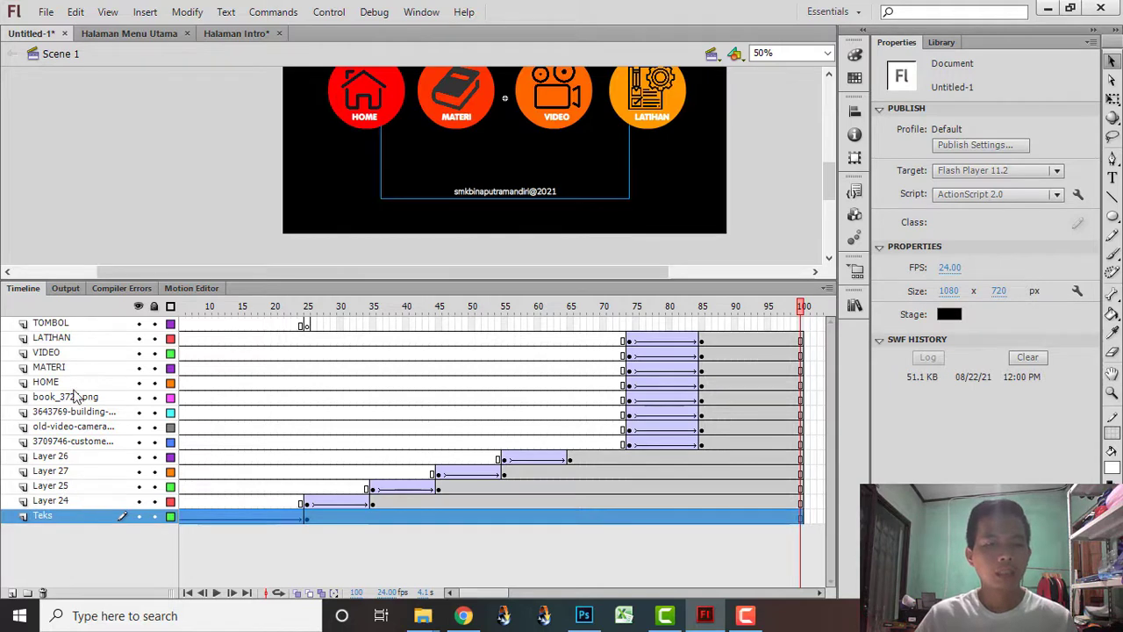
{"action": "left_click", "coordinate": [62, 339], "text": "shift"}
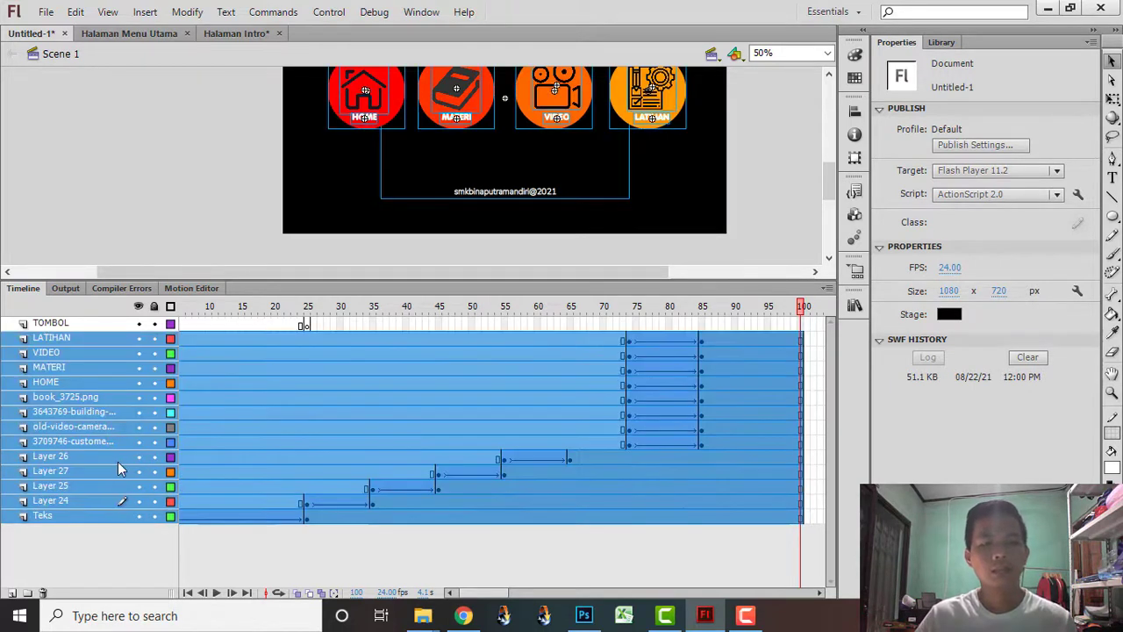
{"action": "left_click", "coordinate": [65, 524]}
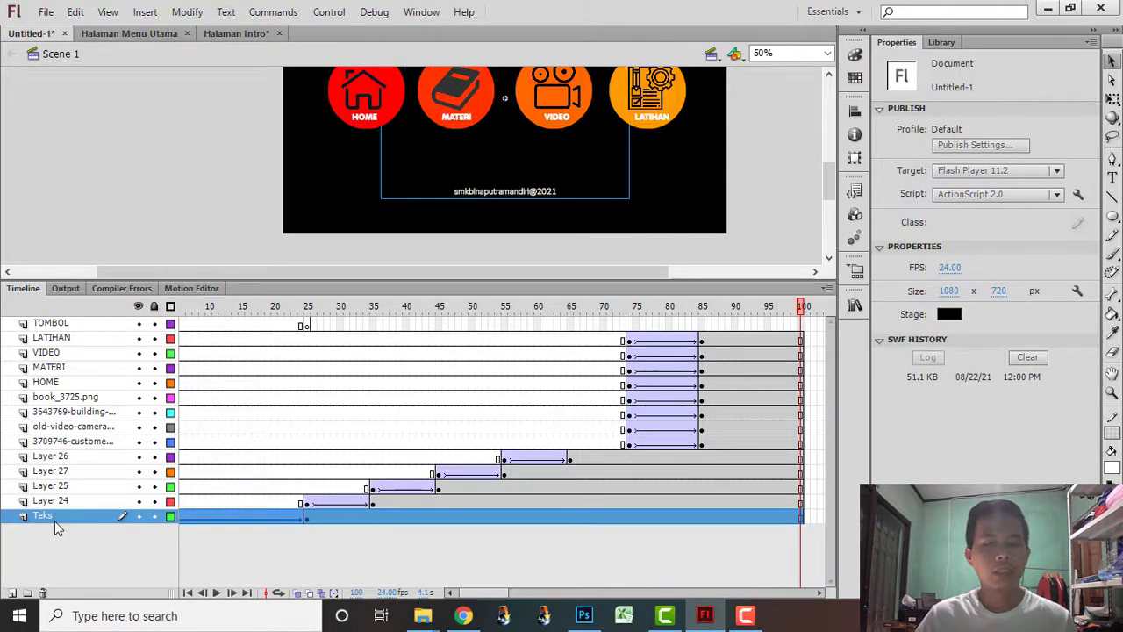
{"action": "left_click", "coordinate": [63, 339], "text": "shift"}
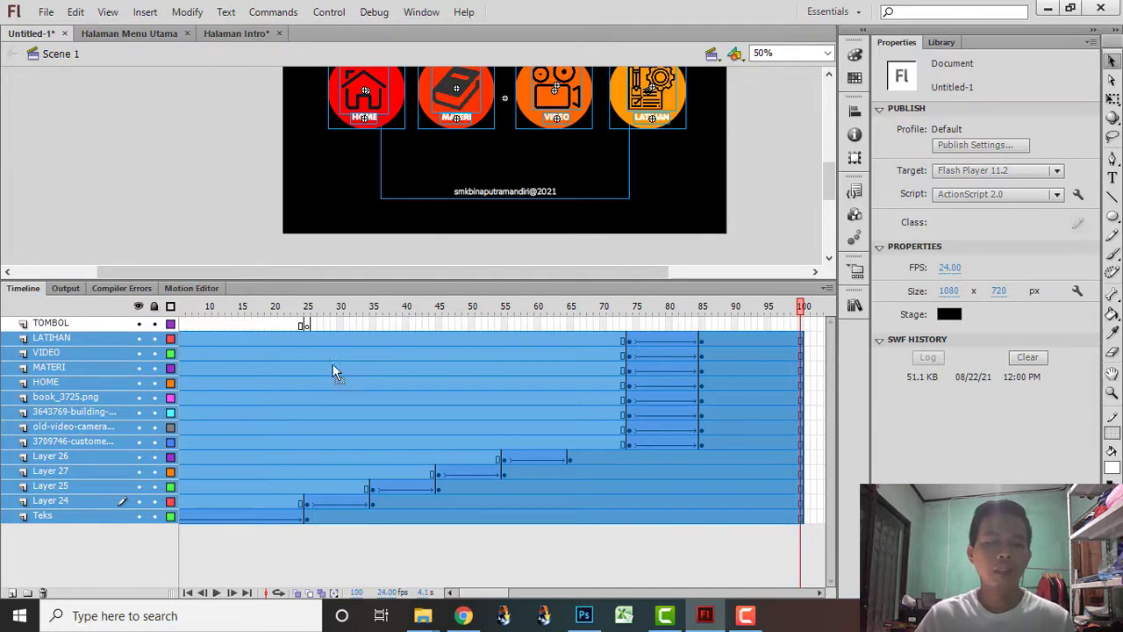
{"action": "right_click", "coordinate": [111, 389]}
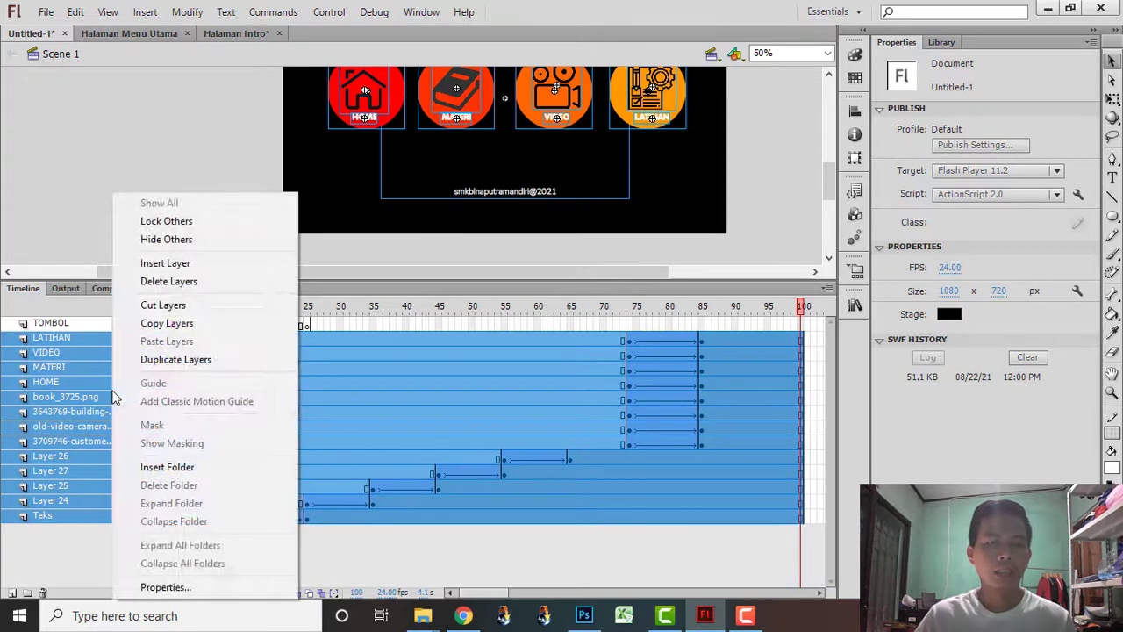
{"action": "left_click", "coordinate": [171, 322]}
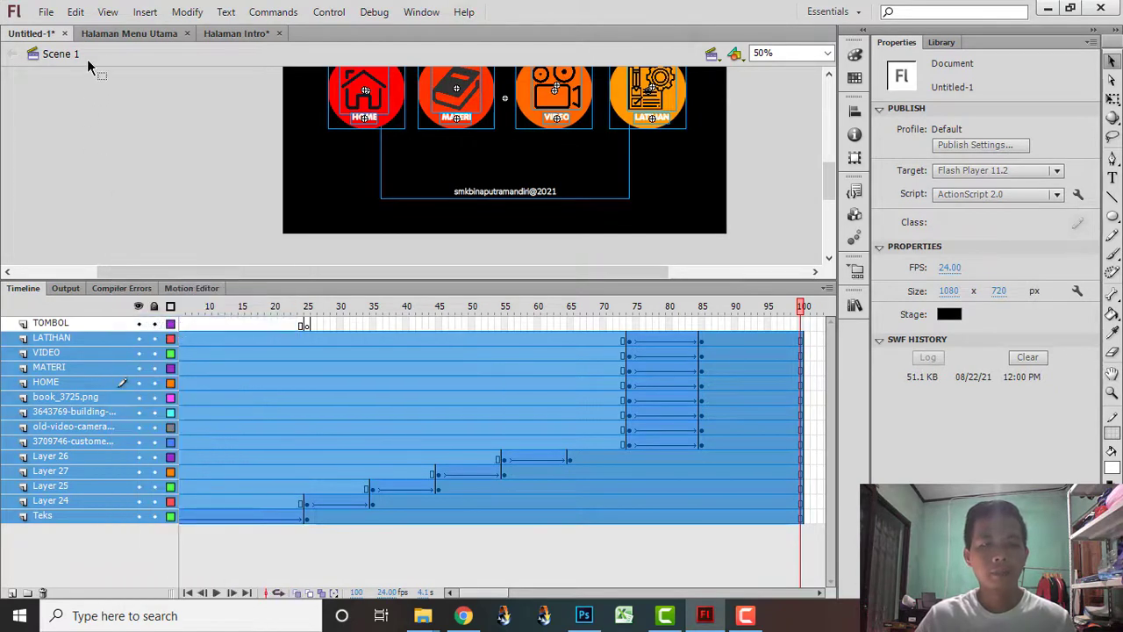
- Switch to Scene 2 of Halaman Intro and set the stage color to black, #000000
{"action": "left_click", "coordinate": [230, 33]}
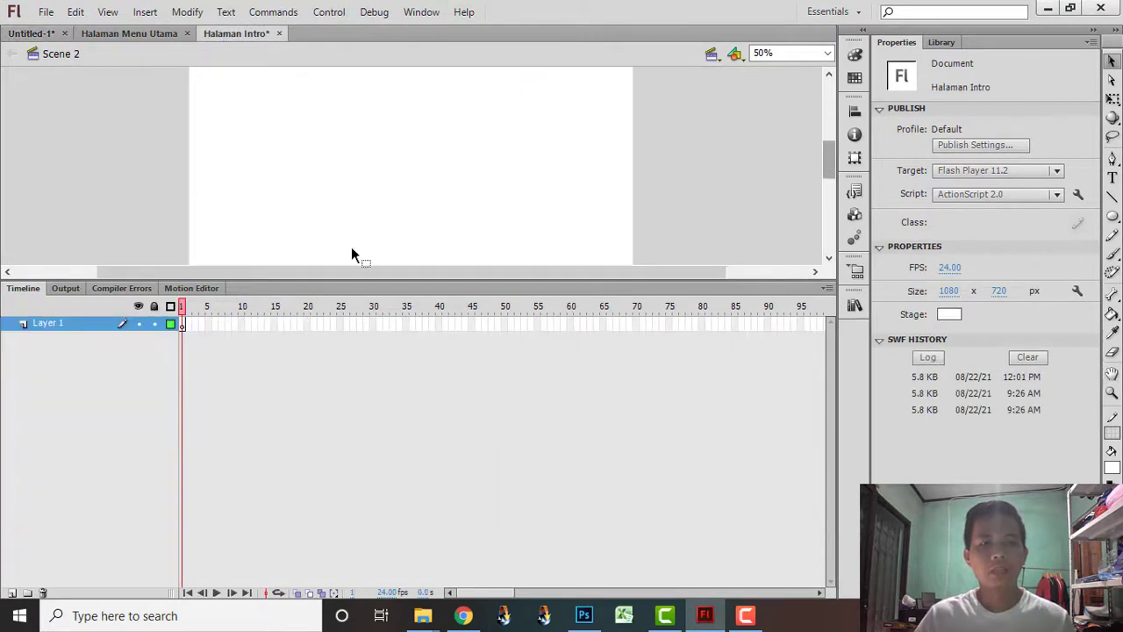
{"action": "left_click_drag", "start_coordinate": [832, 164], "coordinate": [843, 170]}
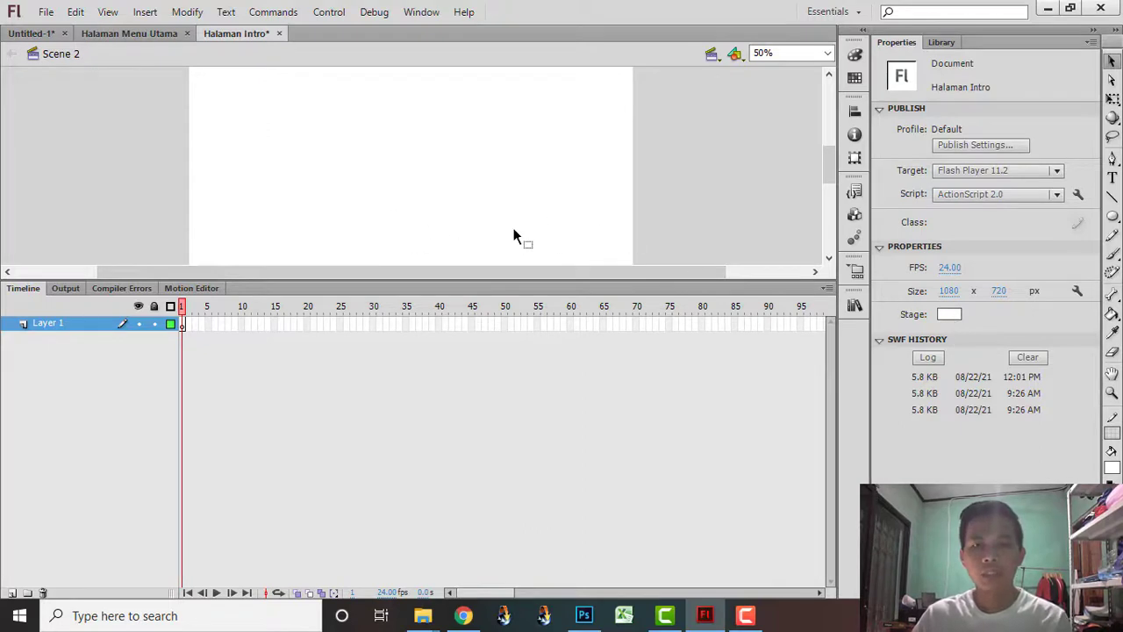
{"action": "left_click", "coordinate": [950, 314]}
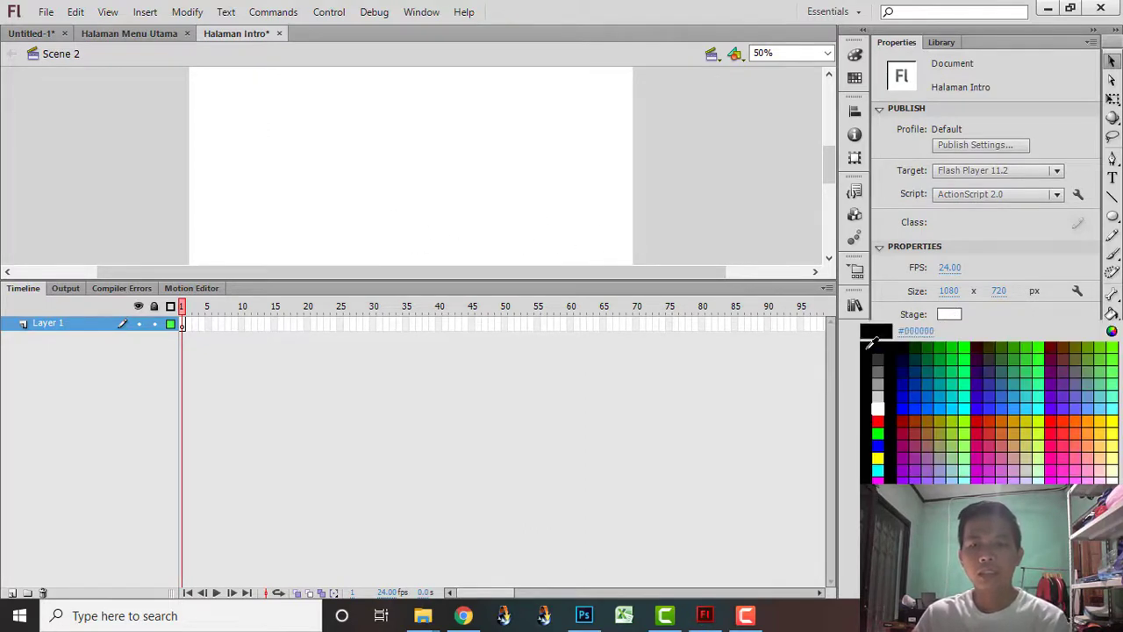
{"action": "left_click", "coordinate": [869, 345]}
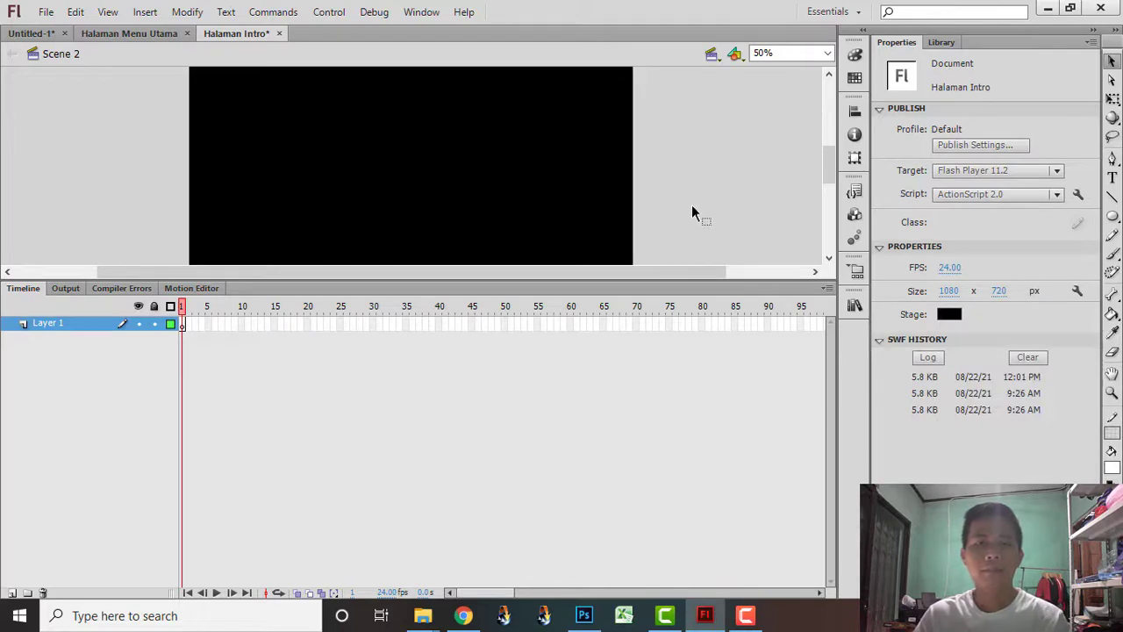
- Paste the copied menu layers above Layer 1 in Scene 2, putting duplicate library items into a folder
{"action": "right_click", "coordinate": [50, 322]}
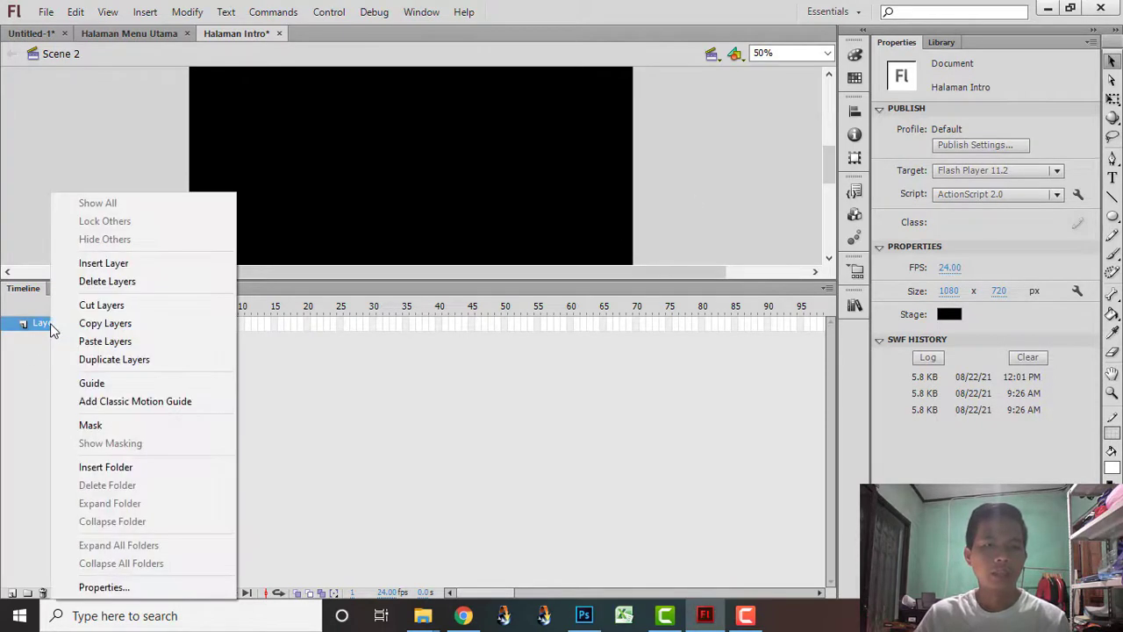
{"action": "left_click", "coordinate": [106, 341]}
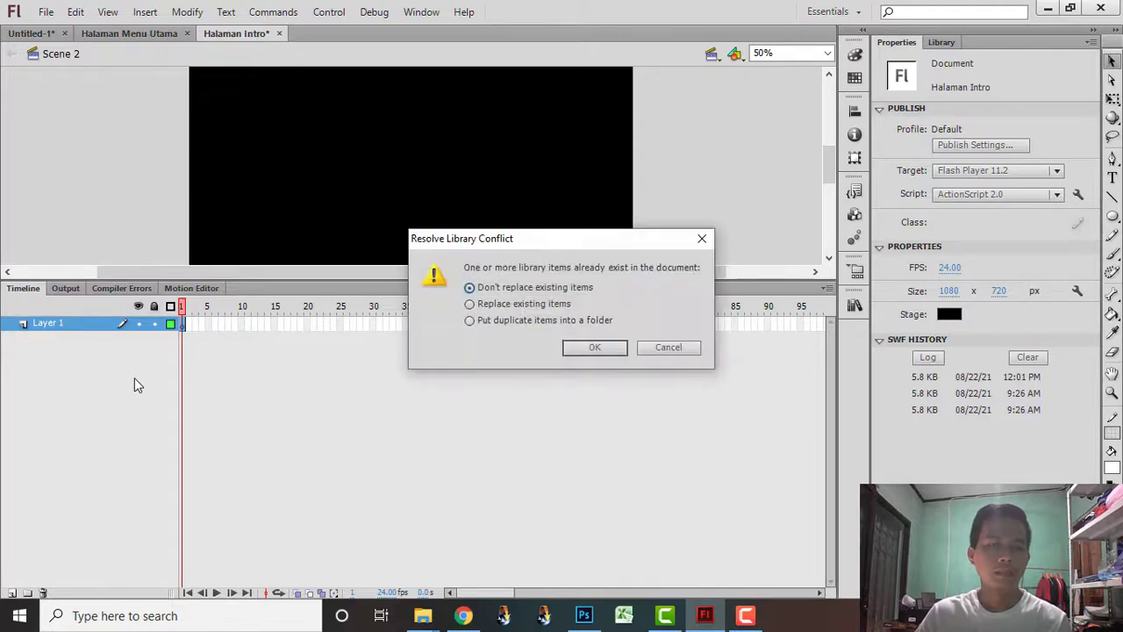
{"action": "left_click", "coordinate": [527, 322]}
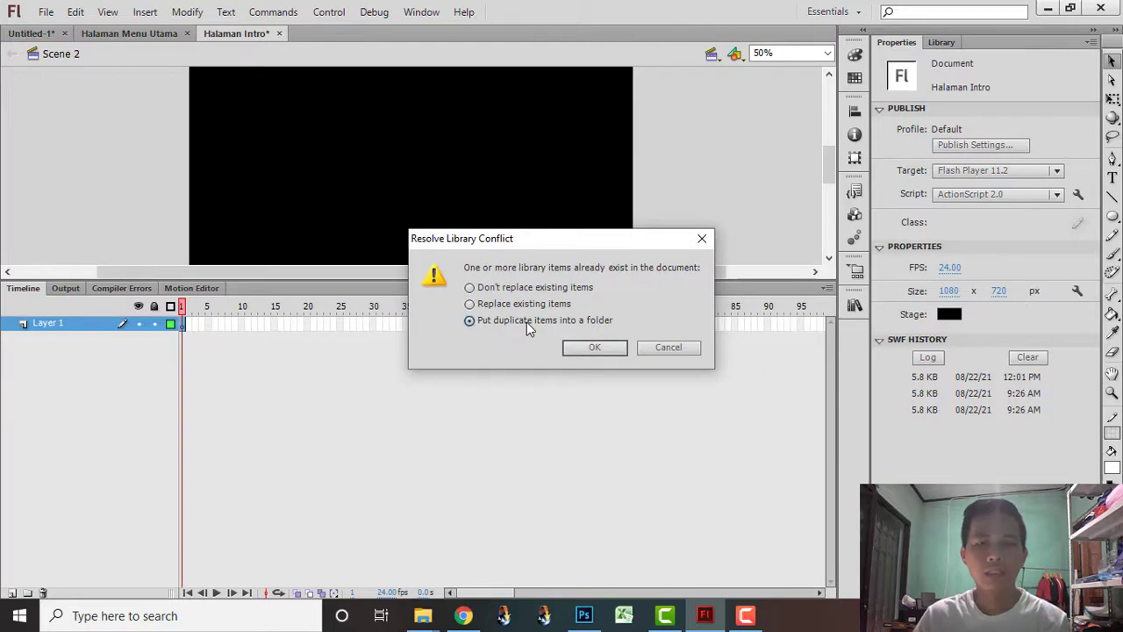
{"action": "left_click", "coordinate": [595, 349]}
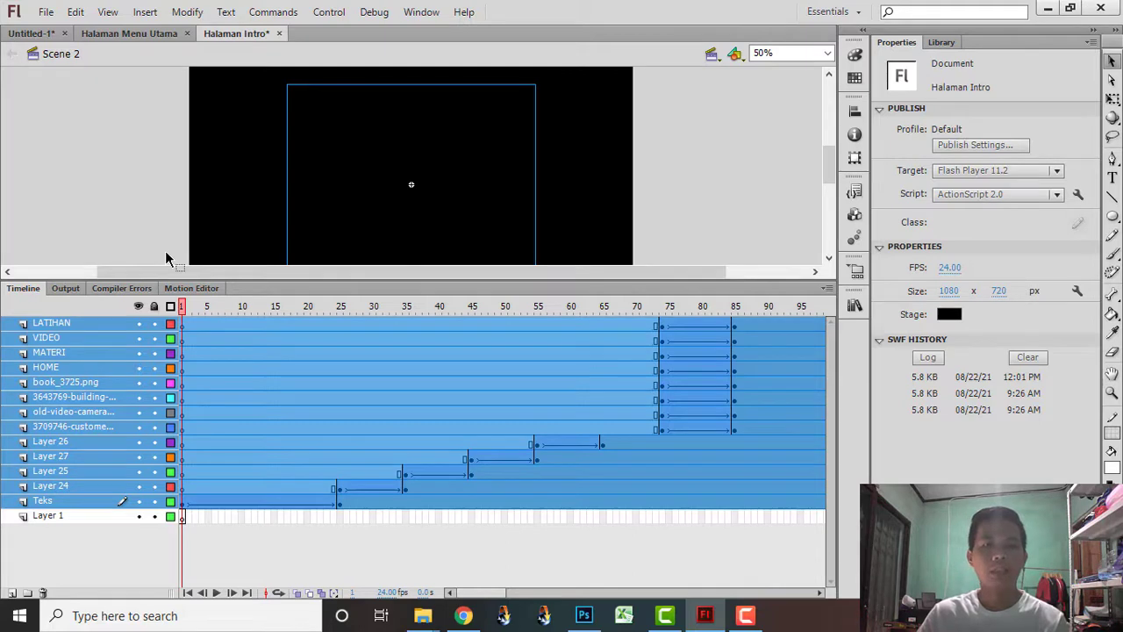
- Play the pasted menu animation on the Scene 2 timeline from frame 1 and stop it around frame 14
{"action": "left_click", "coordinate": [184, 309]}
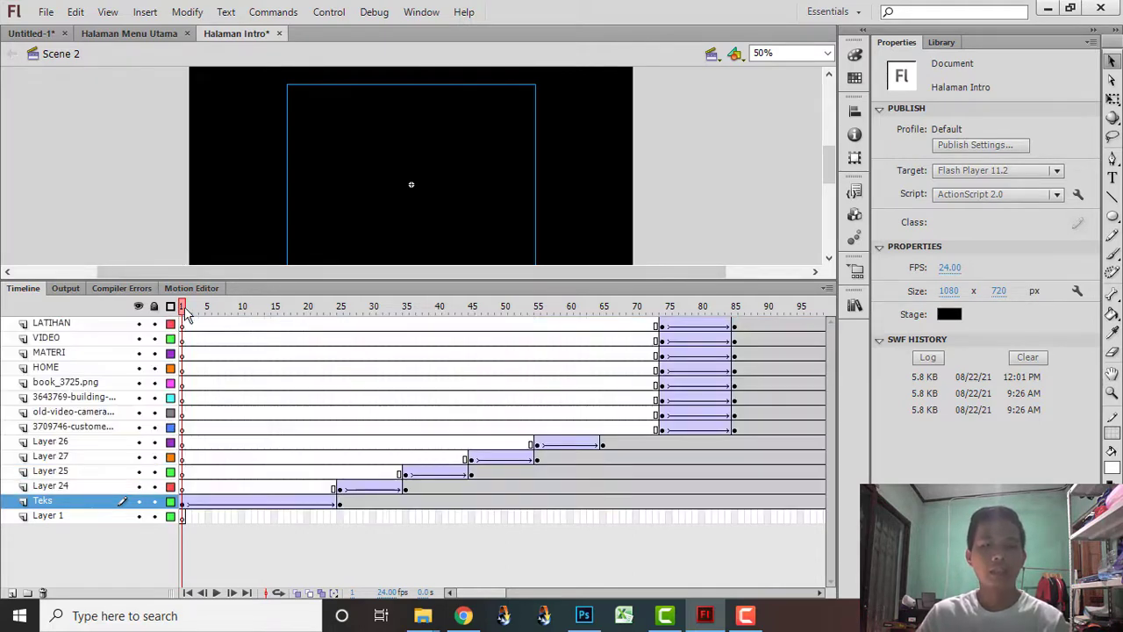
{"action": "left_click_drag", "start_coordinate": [185, 312], "coordinate": [143, 364]}
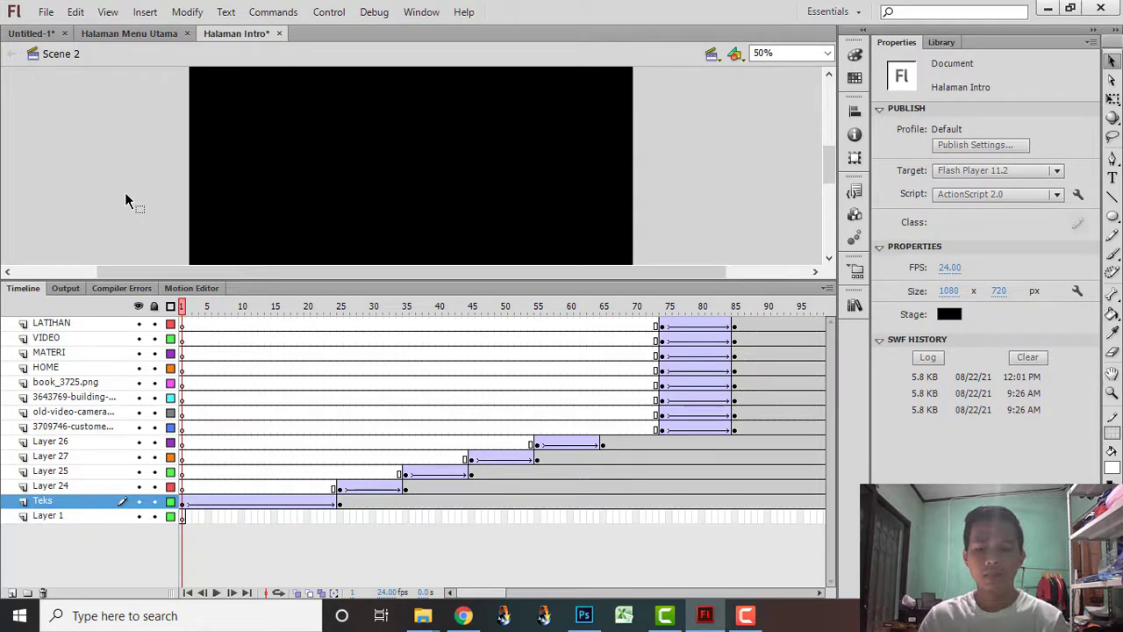
{"action": "key", "text": "Return"}
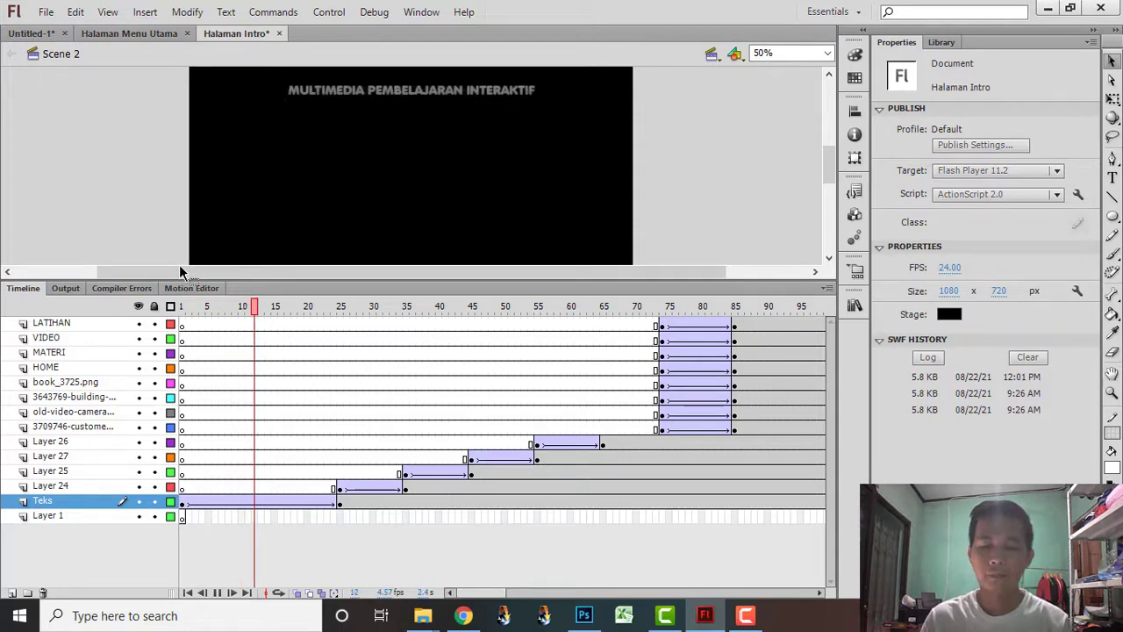
{"action": "key", "text": "Return"}
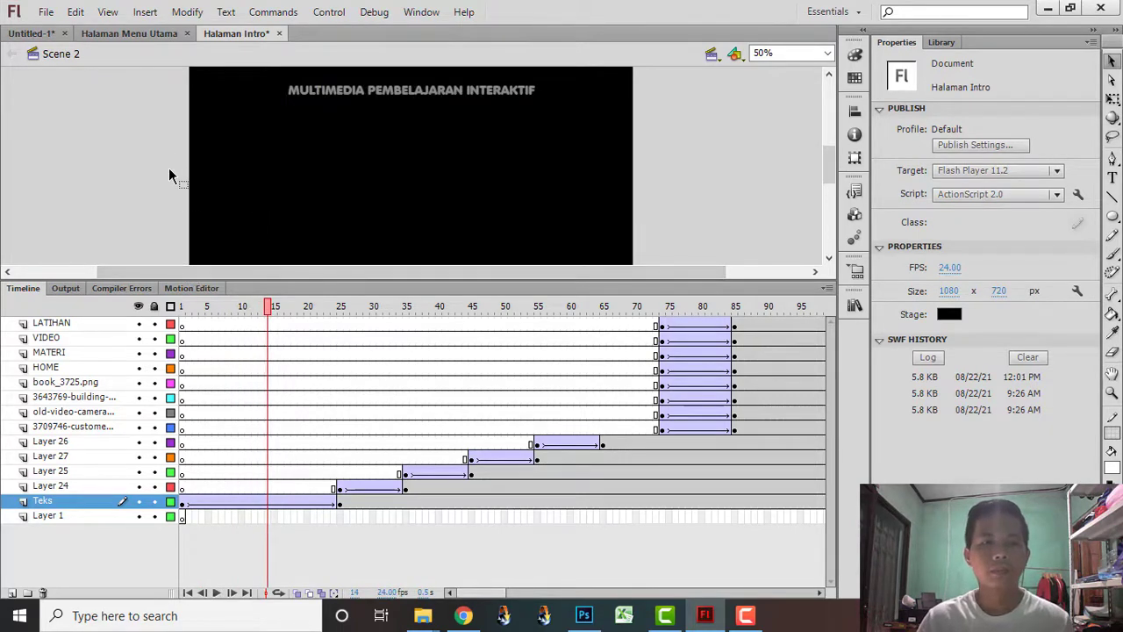
- Test the Halaman Intro movie through both scenes, try the red circle in the menu, and close the test window
{"action": "key", "text": "ctrl+Return"}
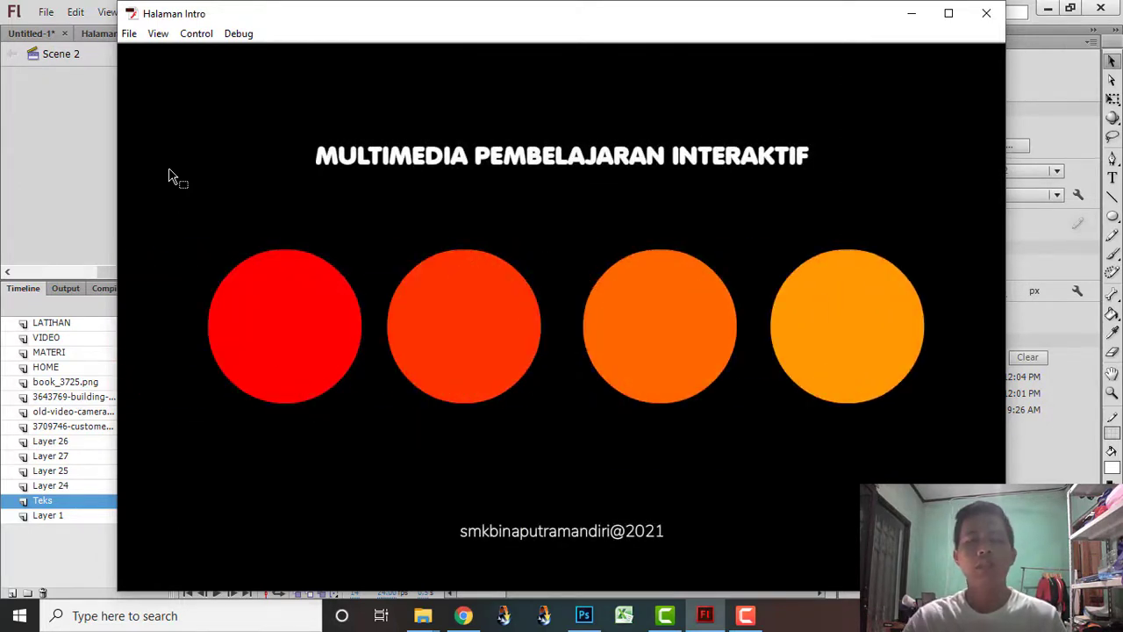
{"action": "left_click", "coordinate": [268, 358]}
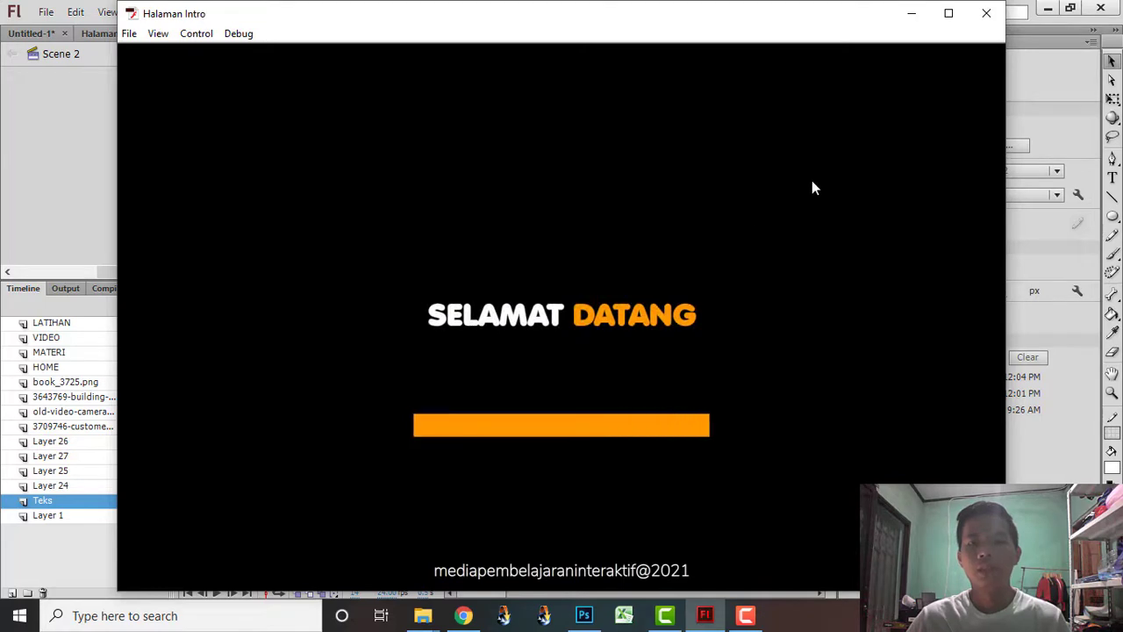
{"action": "left_click", "coordinate": [985, 14]}
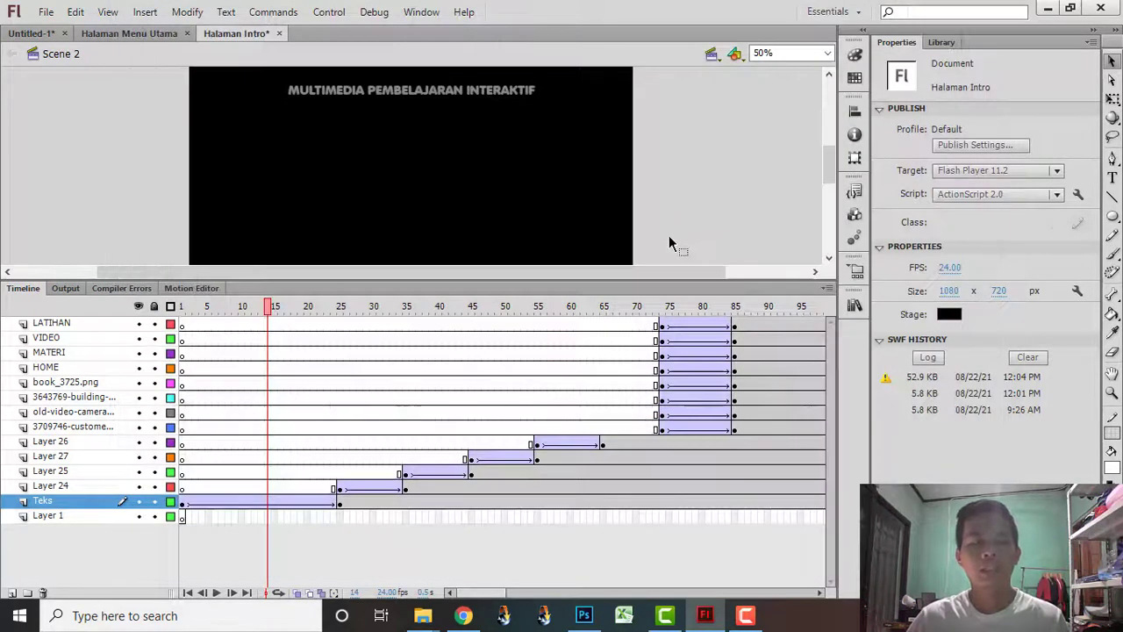